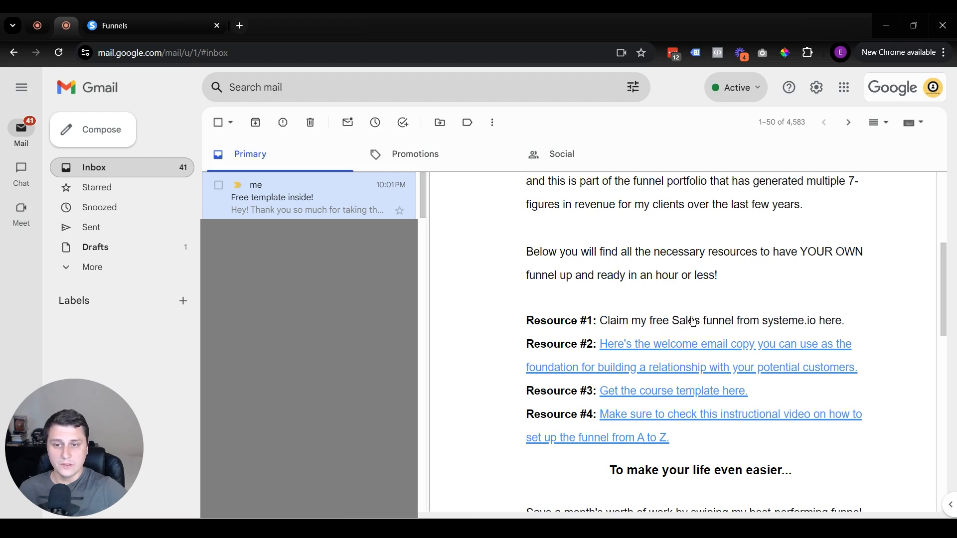
Open the email's sales funnel, welcome email and course template links in separate browser tabs and view the imported campaign and course.
{"action": "left_click", "coordinate": [725, 330]}
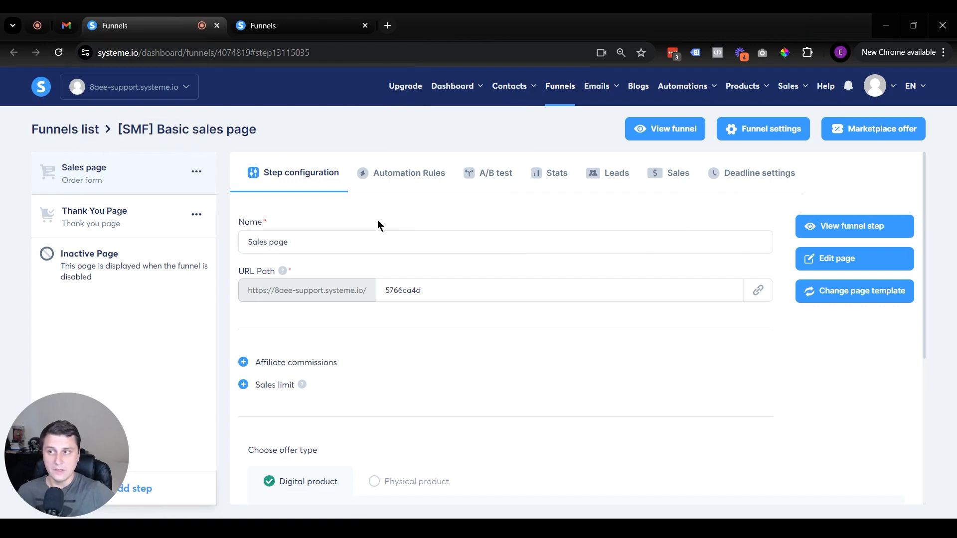
{"action": "left_click", "coordinate": [66, 26]}
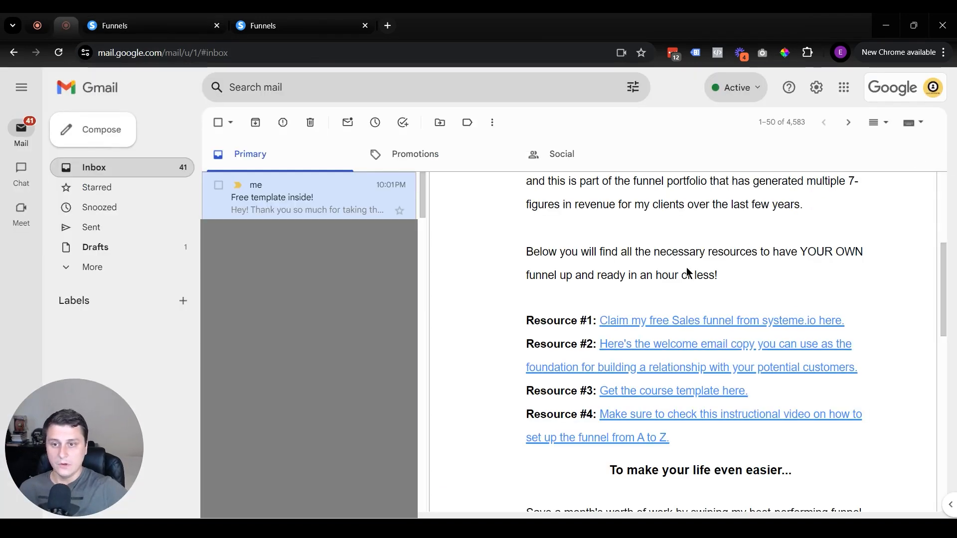
{"action": "middle_click", "coordinate": [658, 351]}
{"action": "middle_click", "coordinate": [644, 394]}
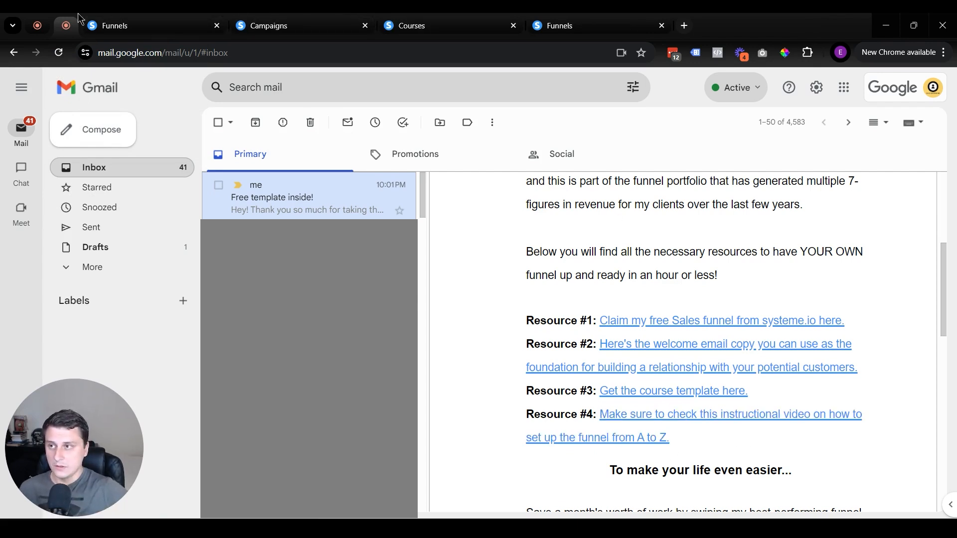
{"action": "left_click", "coordinate": [270, 16]}
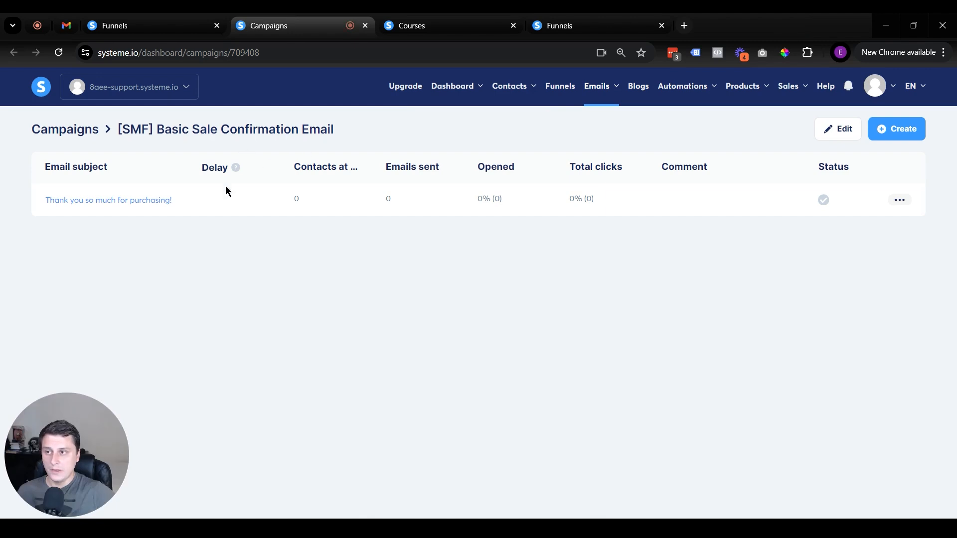
{"action": "left_click", "coordinate": [407, 18]}
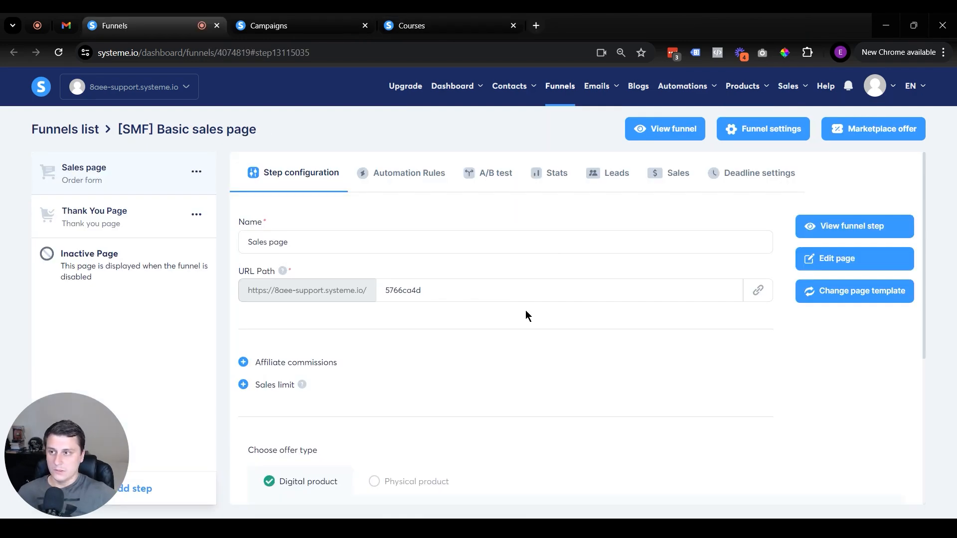
Copy the Sales page's URL, open it in a new browser tab and review the live page down to its footer.
{"action": "left_click", "coordinate": [758, 291]}
{"action": "key", "text": "ctrl+t"}
{"action": "key", "text": "ctrl+v"}
{"action": "key", "text": "Return"}
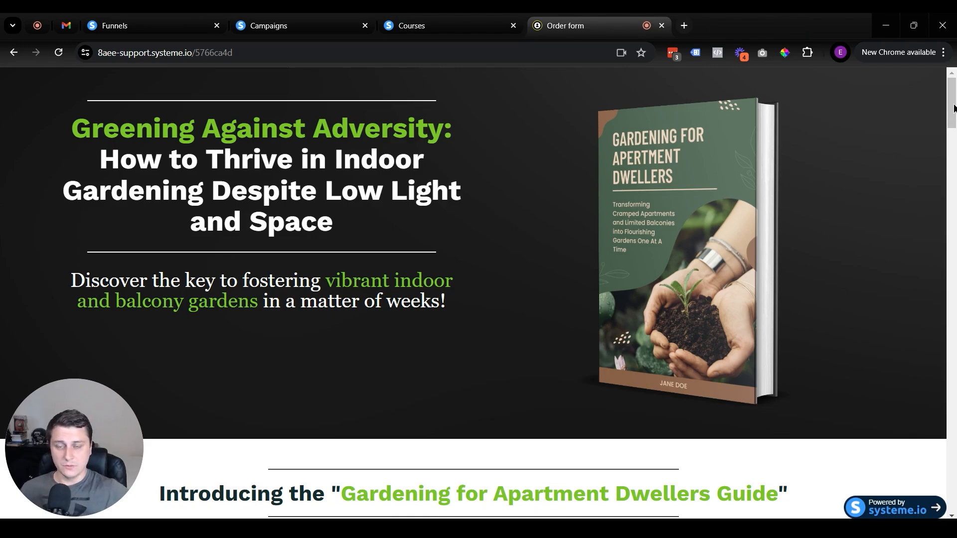
{"action": "left_click_drag", "start_coordinate": [953, 107], "coordinate": [874, 77]}
{"action": "scroll", "coordinate": [912, 239], "scroll_direction": "down", "scroll_amount": 4}
{"action": "middle_click", "coordinate": [891, 152]}
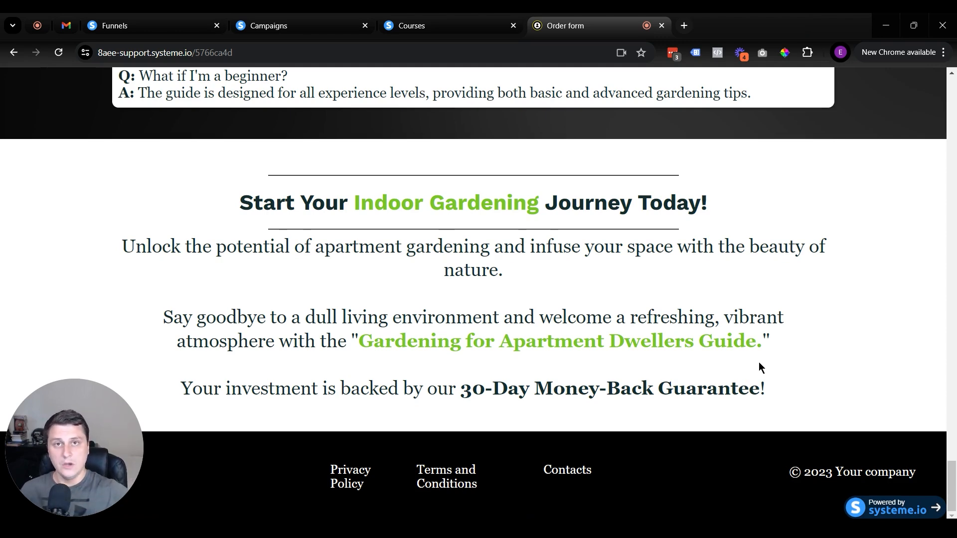
Open [SMF] Basic course template from the courses list and expand the Bonuses and The 5 day challenge modules.
{"action": "left_click", "coordinate": [393, 20]}
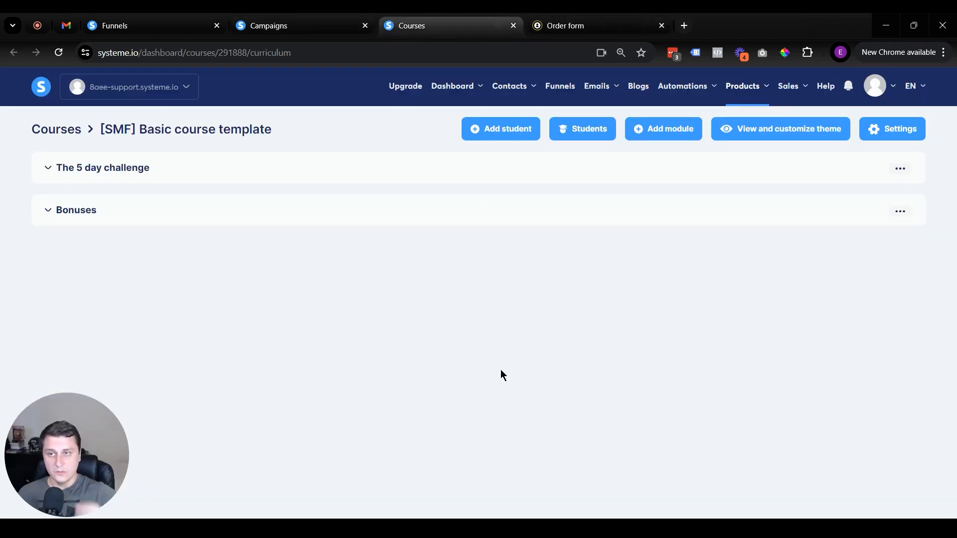
{"action": "mouse_move", "coordinate": [758, 96]}
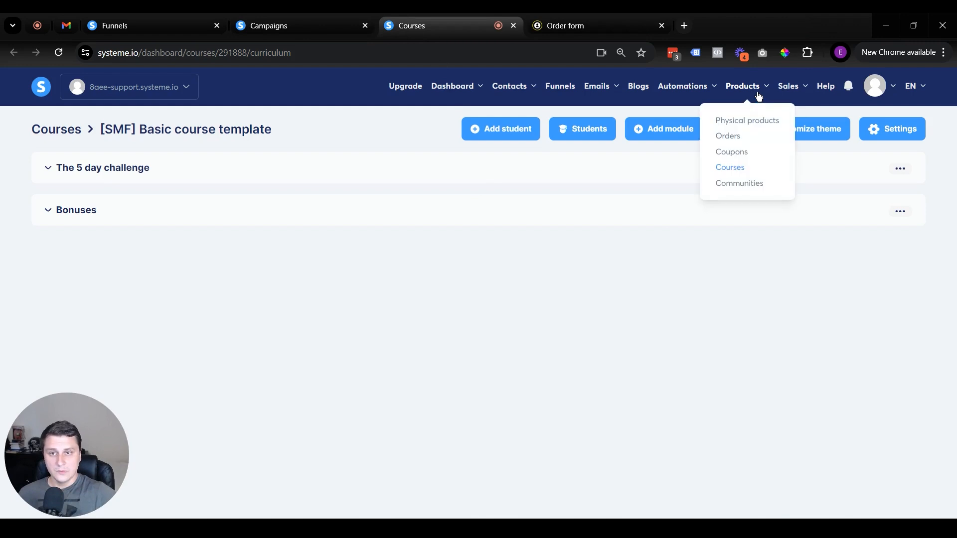
{"action": "left_click", "coordinate": [735, 174]}
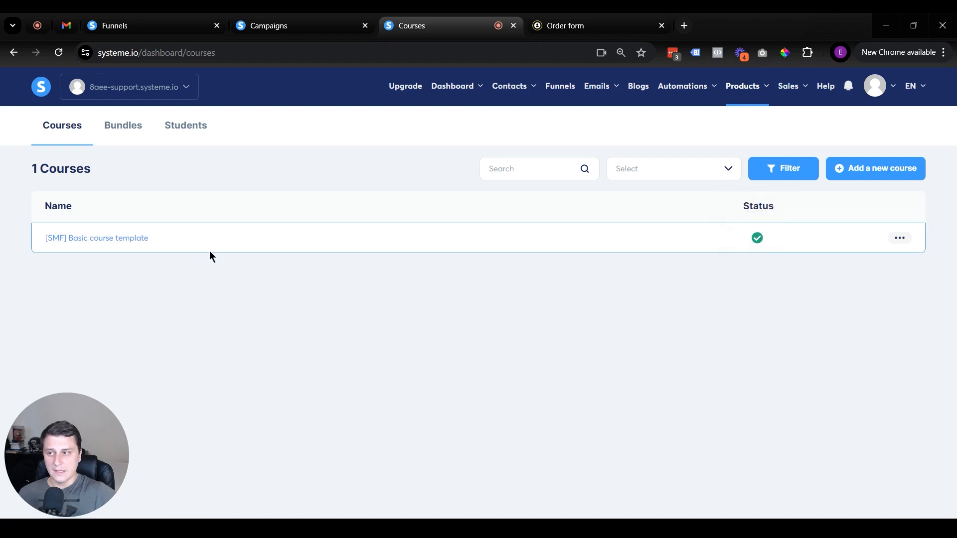
{"action": "left_click", "coordinate": [133, 238]}
{"action": "left_click", "coordinate": [83, 214]}
{"action": "left_click", "coordinate": [101, 168]}
Review the lectures in both modules and open the Day 1 lecture of The 5 day challenge for editing.
{"action": "scroll", "coordinate": [194, 168], "scroll_direction": "down", "scroll_amount": 2}
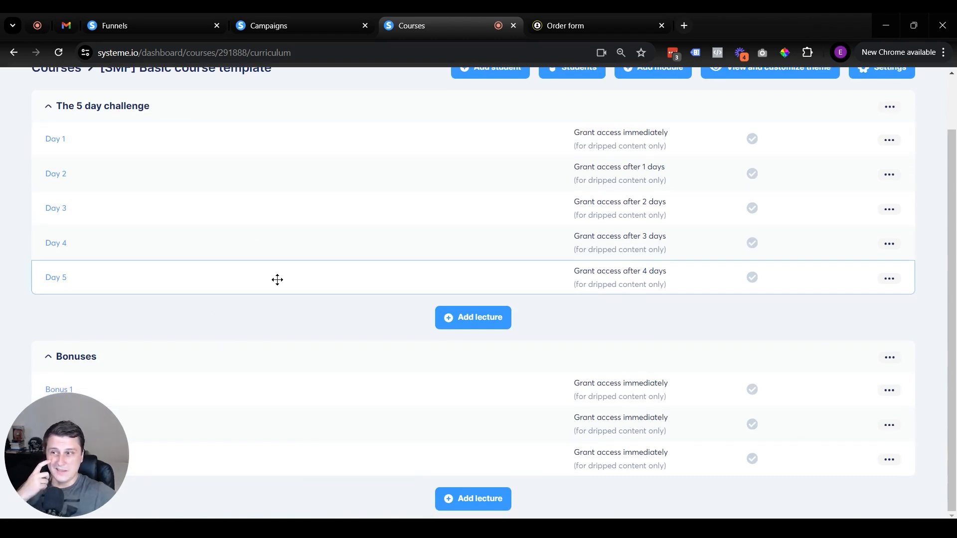
{"action": "scroll", "coordinate": [276, 277], "scroll_direction": "up", "scroll_amount": 2}
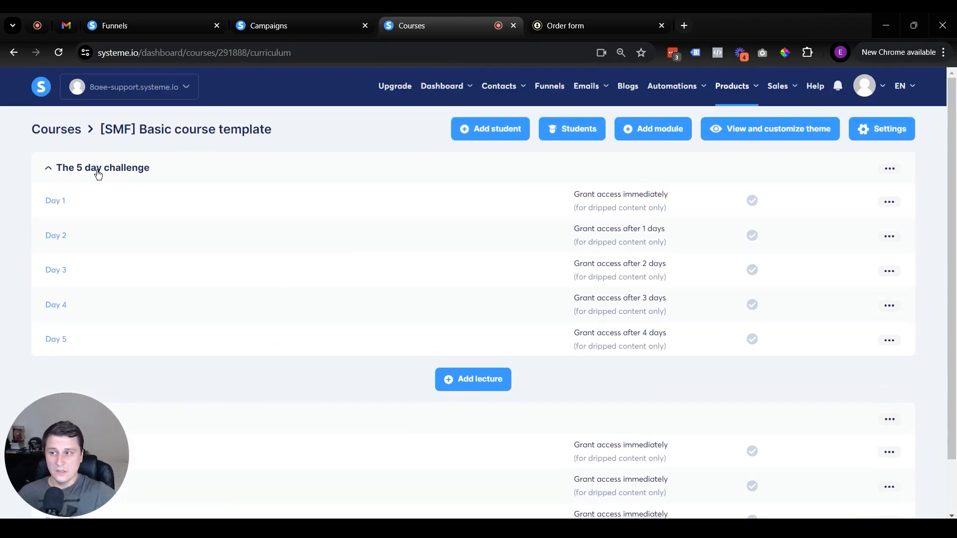
{"action": "scroll", "coordinate": [96, 174], "scroll_direction": "down", "scroll_amount": 2}
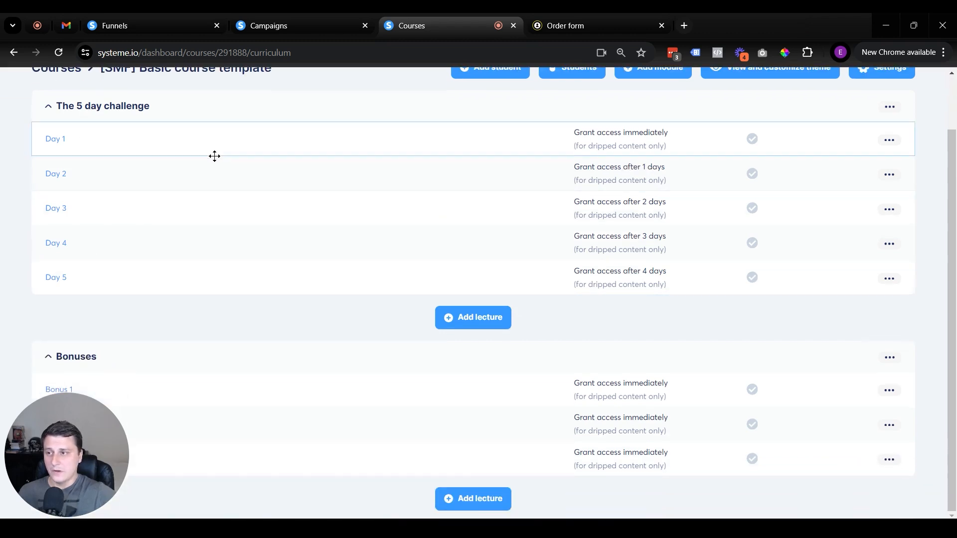
{"action": "scroll", "coordinate": [210, 155], "scroll_direction": "up", "scroll_amount": 2}
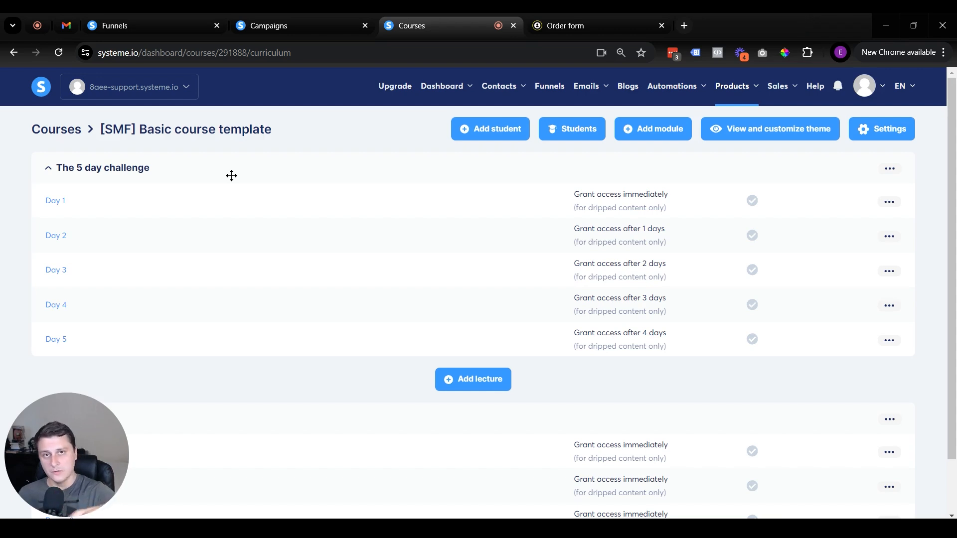
{"action": "scroll", "coordinate": [411, 246], "scroll_direction": "down", "scroll_amount": 1}
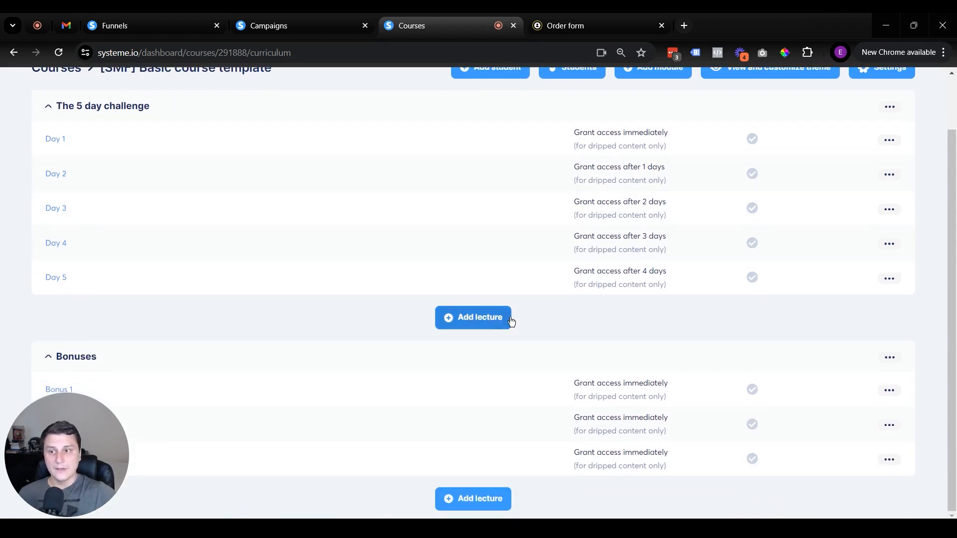
{"action": "scroll", "coordinate": [310, 323], "scroll_direction": "up", "scroll_amount": 1}
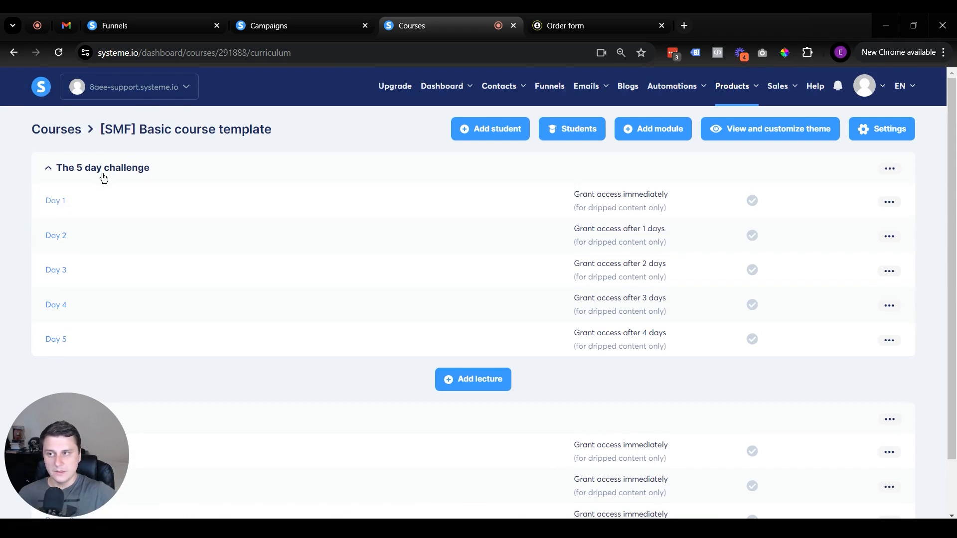
{"action": "left_click", "coordinate": [58, 207]}
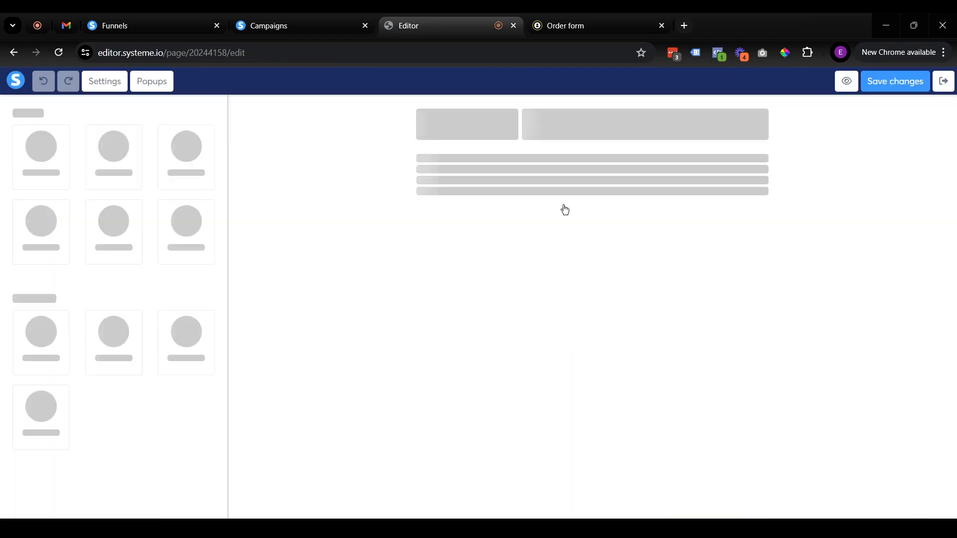
Delete the Introduction section at the start of the Day 1 lecture page.
{"action": "scroll", "coordinate": [731, 222], "scroll_direction": "down", "scroll_amount": 20}
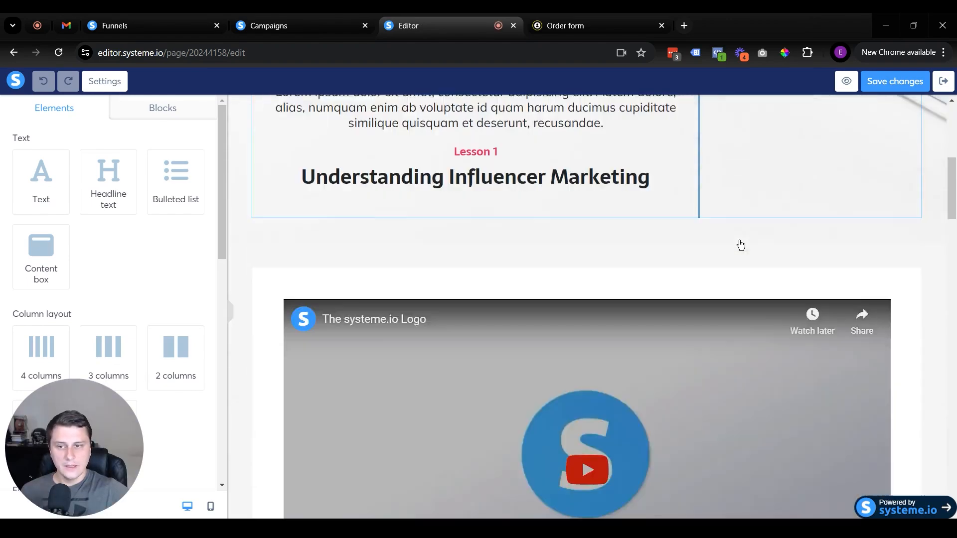
{"action": "scroll", "coordinate": [769, 261], "scroll_direction": "up", "scroll_amount": 16}
{"action": "scroll", "coordinate": [750, 229], "scroll_direction": "down", "scroll_amount": 20}
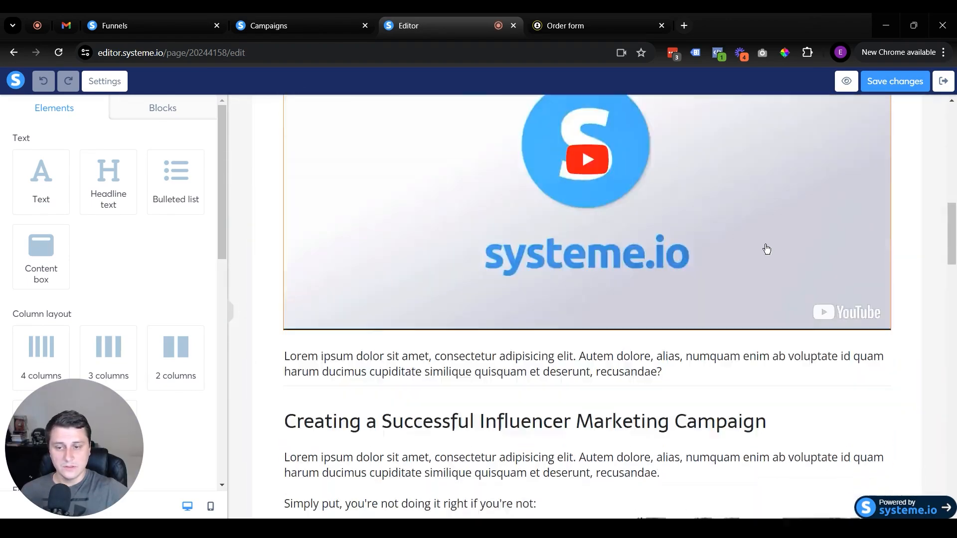
{"action": "scroll", "coordinate": [742, 313], "scroll_direction": "up", "scroll_amount": 20}
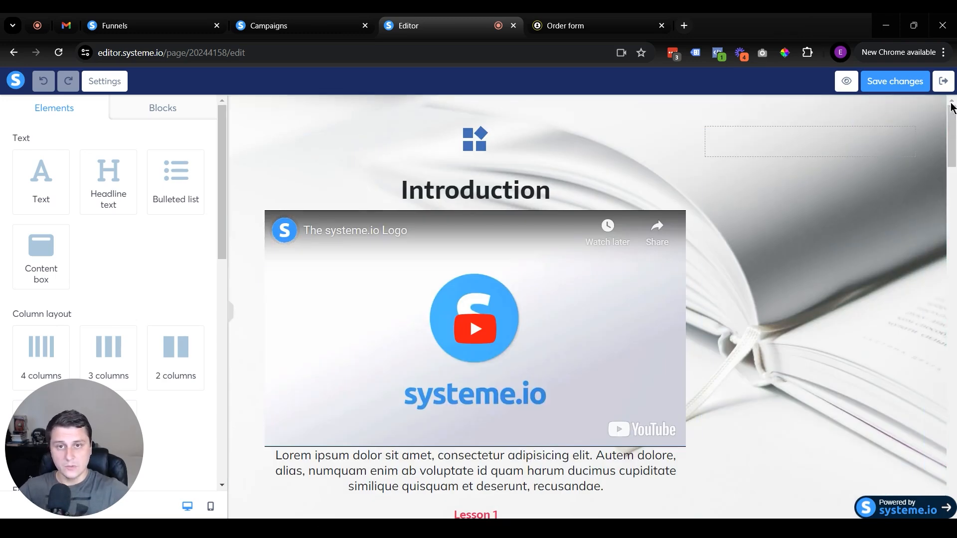
{"action": "left_click", "coordinate": [938, 105]}
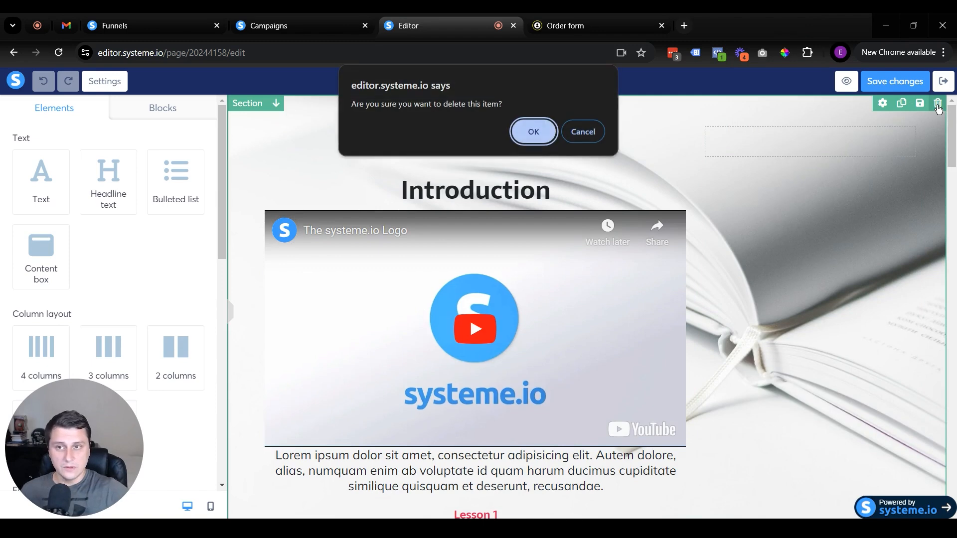
{"action": "left_click", "coordinate": [533, 130]}
Delete the remaining lesson content section so that the Day 1 lecture page is empty.
{"action": "scroll", "coordinate": [819, 302], "scroll_direction": "down", "scroll_amount": 5}
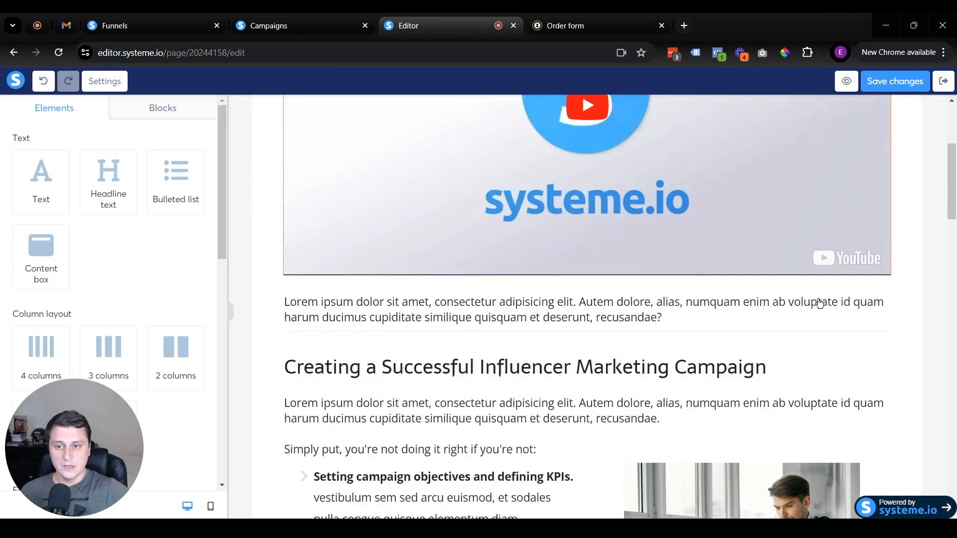
{"action": "scroll", "coordinate": [844, 335], "scroll_direction": "down", "scroll_amount": 5}
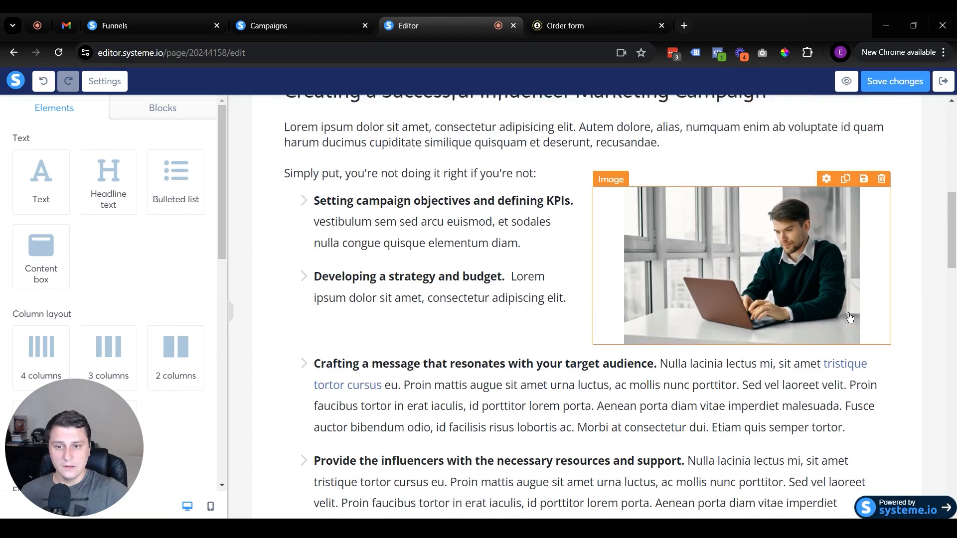
{"action": "scroll", "coordinate": [882, 219], "scroll_direction": "up", "scroll_amount": 5}
{"action": "scroll", "coordinate": [889, 229], "scroll_direction": "up", "scroll_amount": 5}
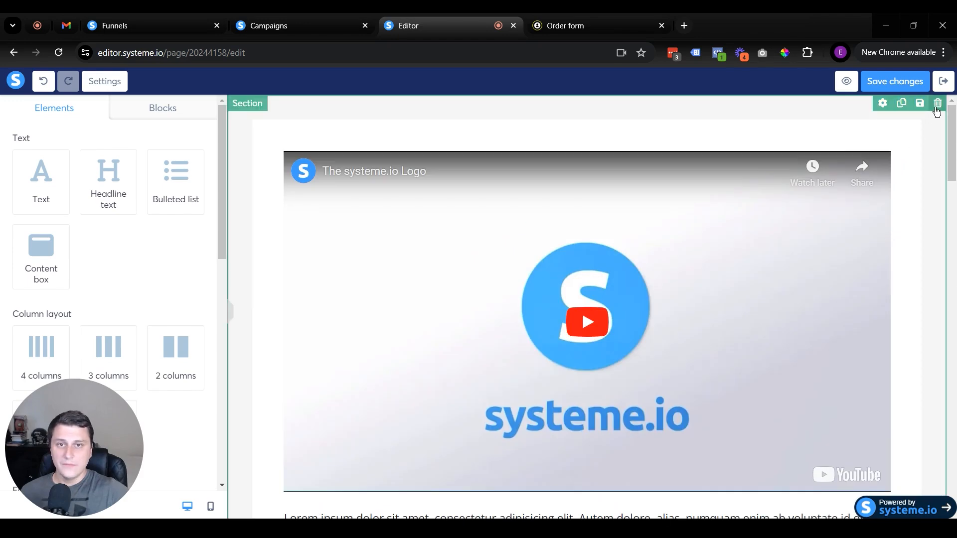
{"action": "left_click", "coordinate": [938, 103]}
{"action": "left_click", "coordinate": [551, 142]}
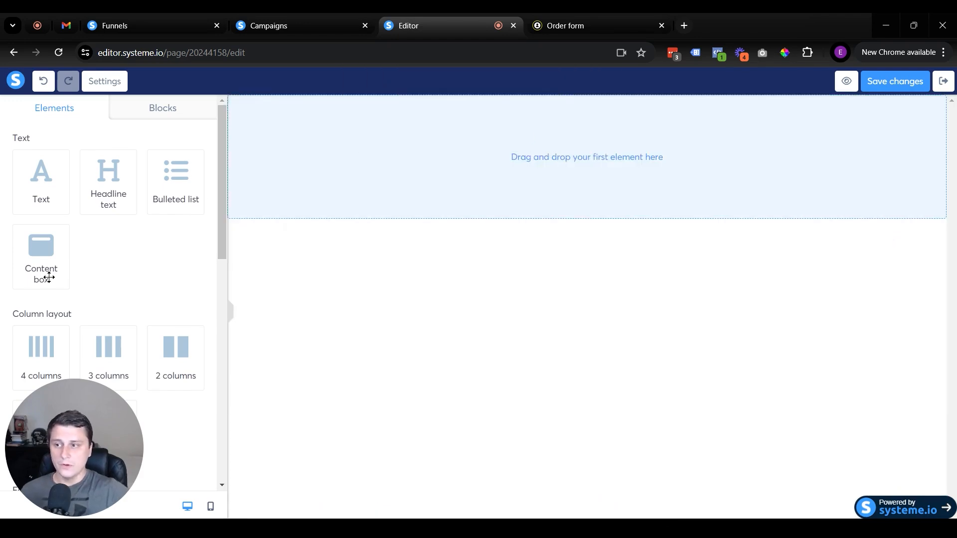
Add a new section to the empty lecture page and place a row inside it.
{"action": "scroll", "coordinate": [95, 279], "scroll_direction": "down", "scroll_amount": 3}
{"action": "scroll", "coordinate": [107, 384], "scroll_direction": "up", "scroll_amount": 3}
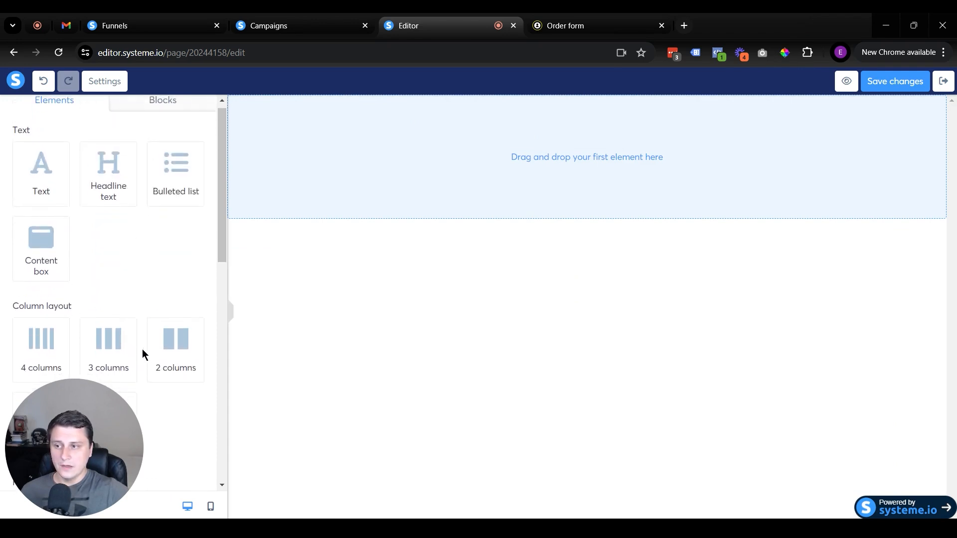
{"action": "scroll", "coordinate": [143, 352], "scroll_direction": "down", "scroll_amount": 3}
{"action": "left_click_drag", "start_coordinate": [107, 314], "coordinate": [577, 145]}
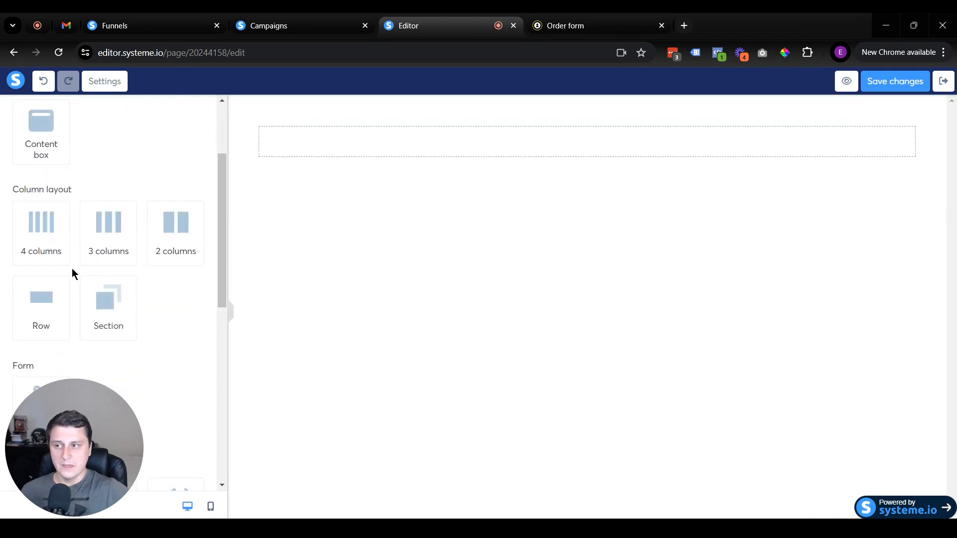
{"action": "left_click_drag", "start_coordinate": [43, 317], "coordinate": [616, 146]}
Insert a video element into the empty row of the lecture page.
{"action": "scroll", "coordinate": [8, 274], "scroll_direction": "up", "scroll_amount": 3}
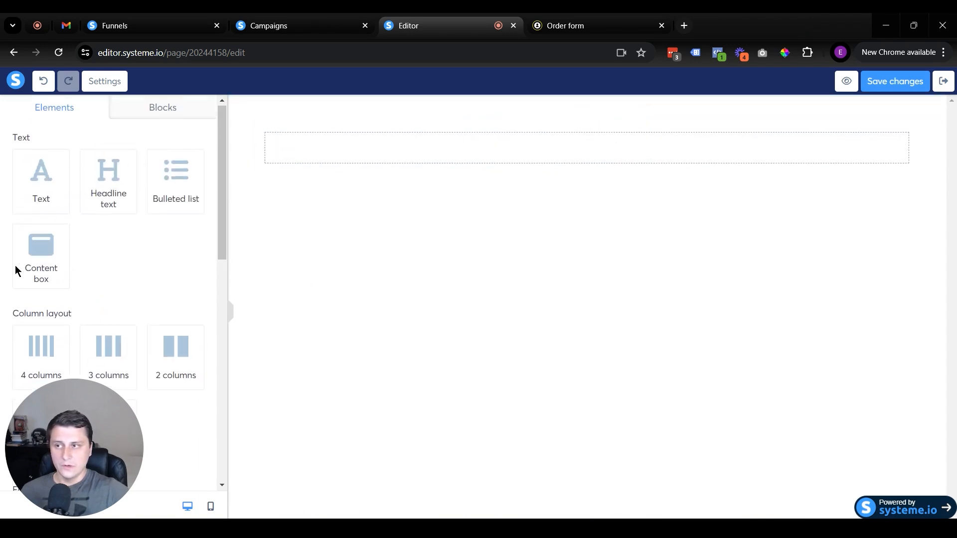
{"action": "scroll", "coordinate": [89, 247], "scroll_direction": "down", "scroll_amount": 5}
{"action": "scroll", "coordinate": [90, 246], "scroll_direction": "down", "scroll_amount": 4}
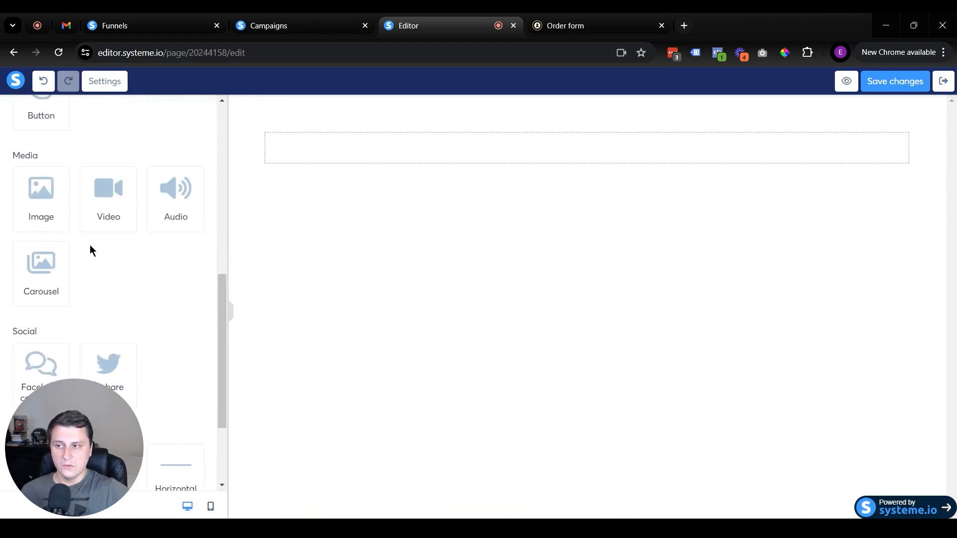
{"action": "left_click_drag", "start_coordinate": [102, 199], "coordinate": [414, 172]}
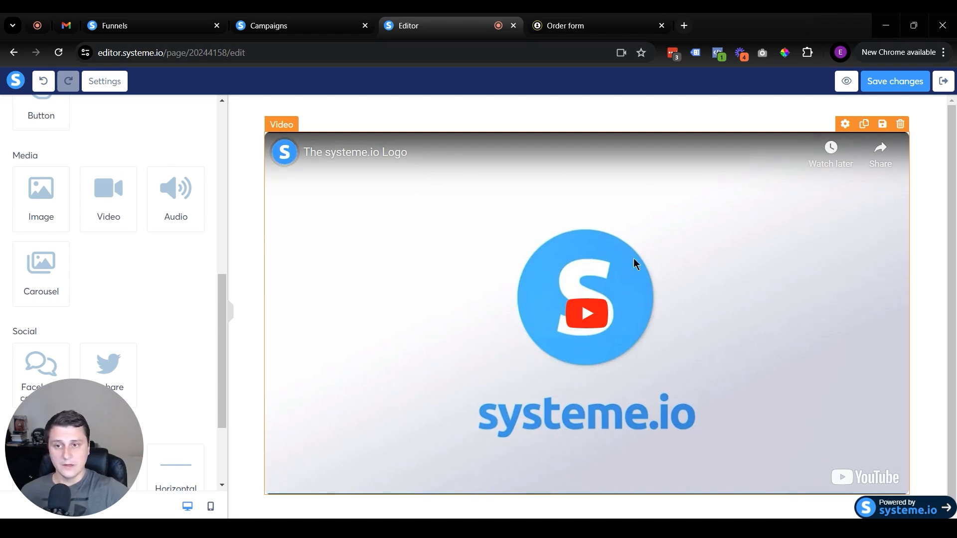
Set the video element's type to Upload file, then open its video upload dialog and close it without choosing a file.
{"action": "left_click", "coordinate": [574, 261]}
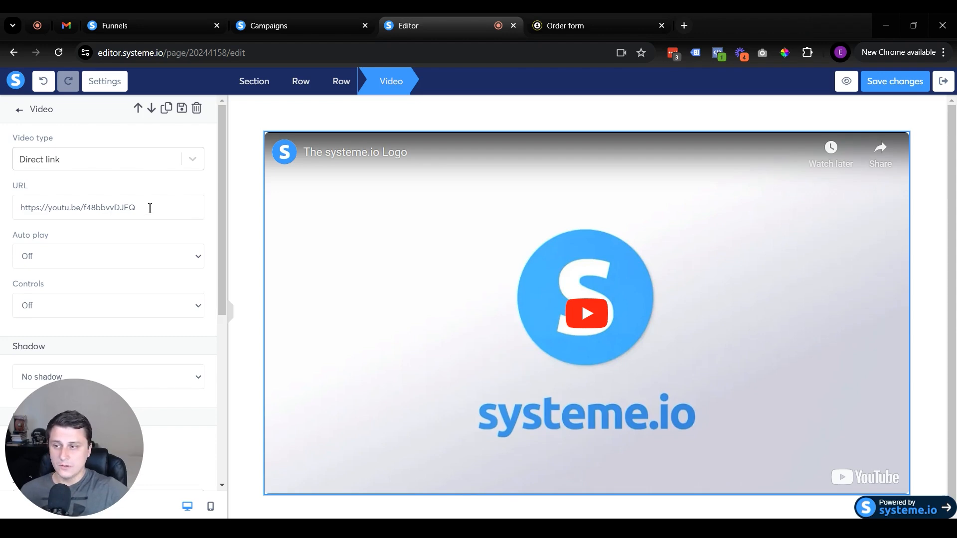
{"action": "left_click", "coordinate": [168, 162]}
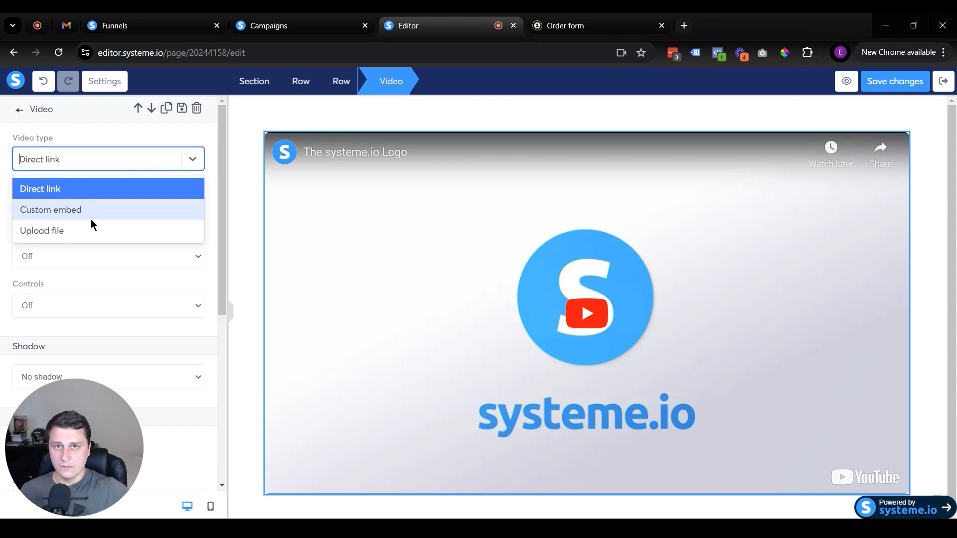
{"action": "left_click", "coordinate": [70, 234]}
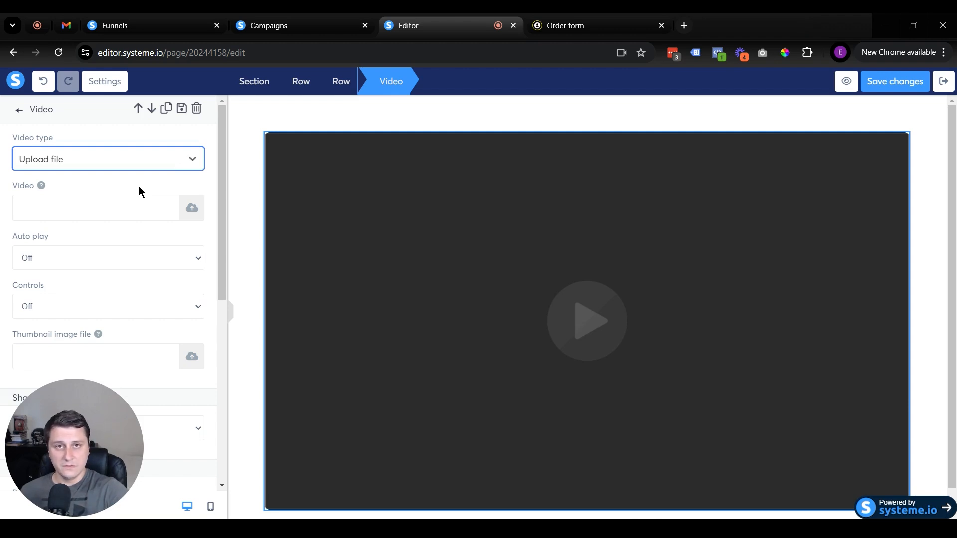
{"action": "left_click", "coordinate": [192, 209]}
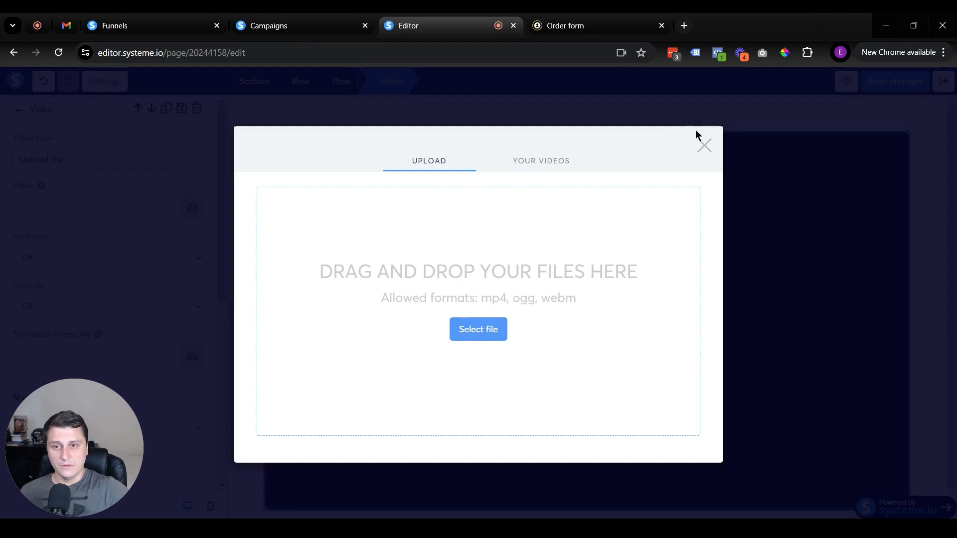
{"action": "left_click", "coordinate": [704, 146]}
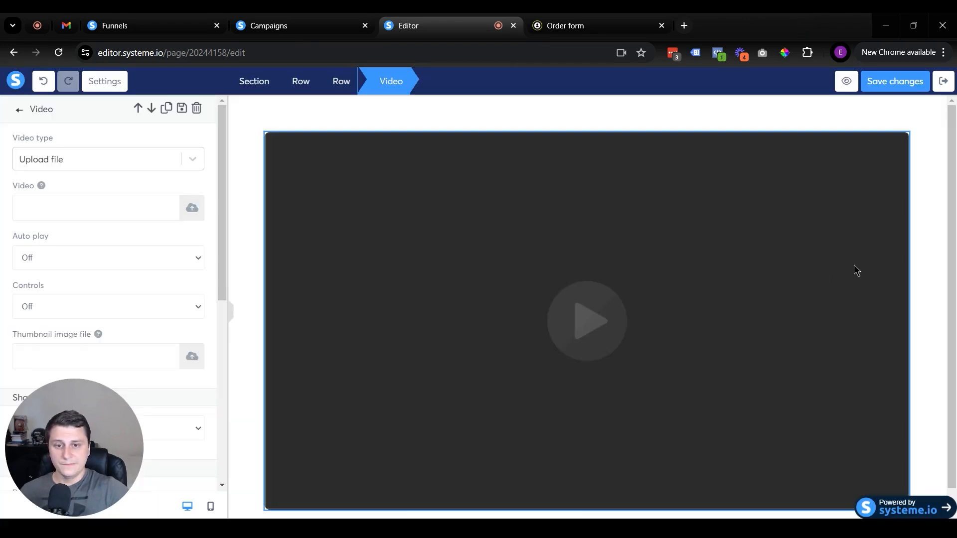
Add a headline, a text element, a bulleted list and a button below the video on the lecture page.
{"action": "left_click", "coordinate": [941, 294]}
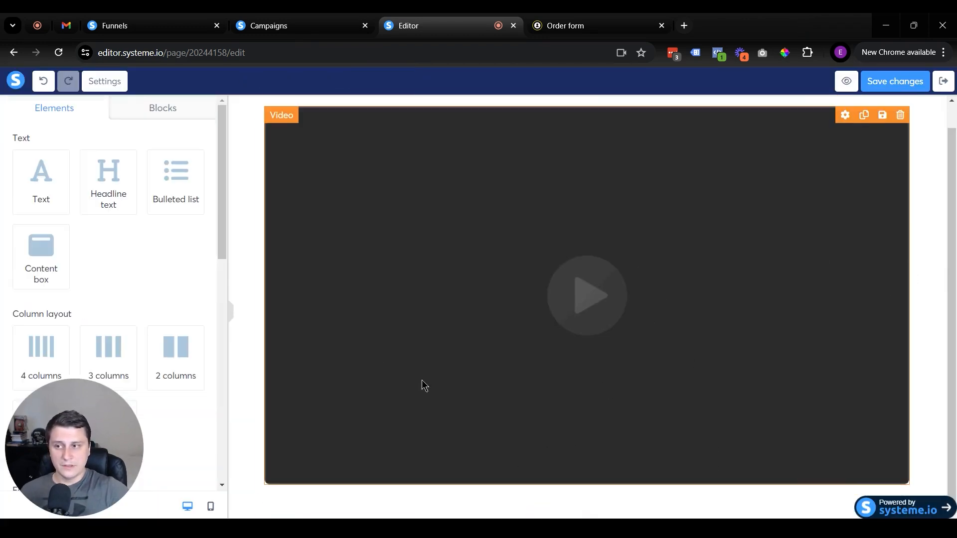
{"action": "left_click_drag", "start_coordinate": [95, 188], "coordinate": [598, 483]}
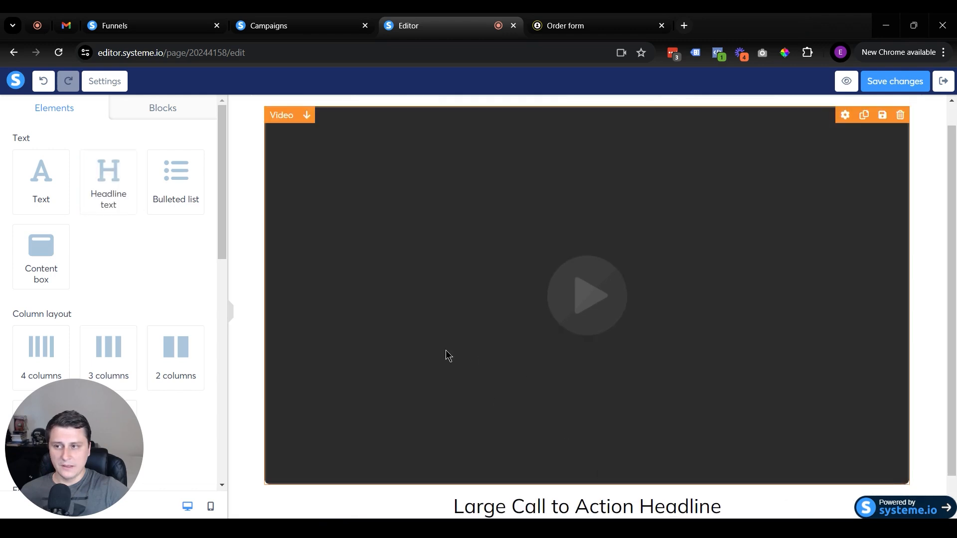
{"action": "left_click_drag", "start_coordinate": [174, 182], "coordinate": [103, 175]}
{"action": "left_click_drag", "start_coordinate": [41, 179], "coordinate": [532, 478]}
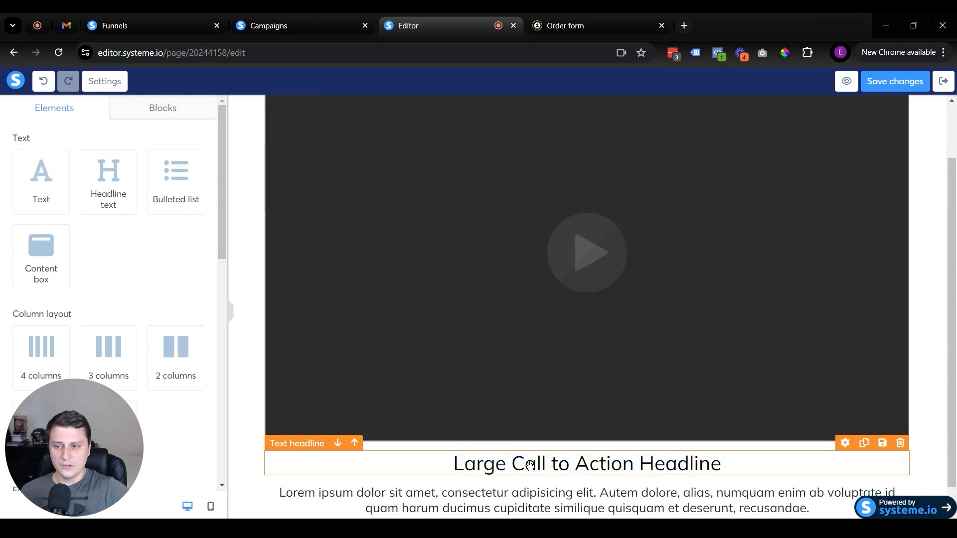
{"action": "left_click_drag", "start_coordinate": [193, 178], "coordinate": [432, 481]}
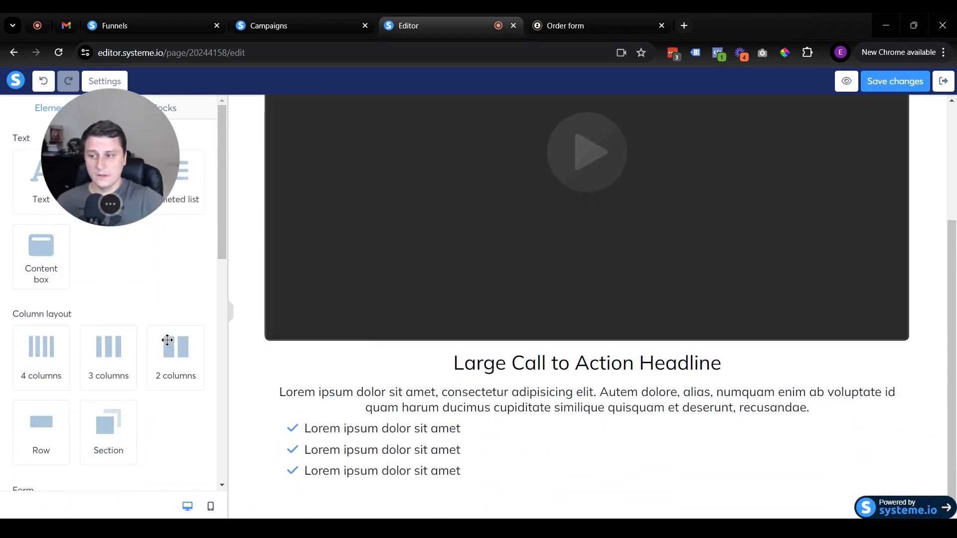
{"action": "scroll", "coordinate": [169, 349], "scroll_direction": "down", "scroll_amount": 4}
{"action": "left_click_drag", "start_coordinate": [55, 344], "coordinate": [436, 469]}
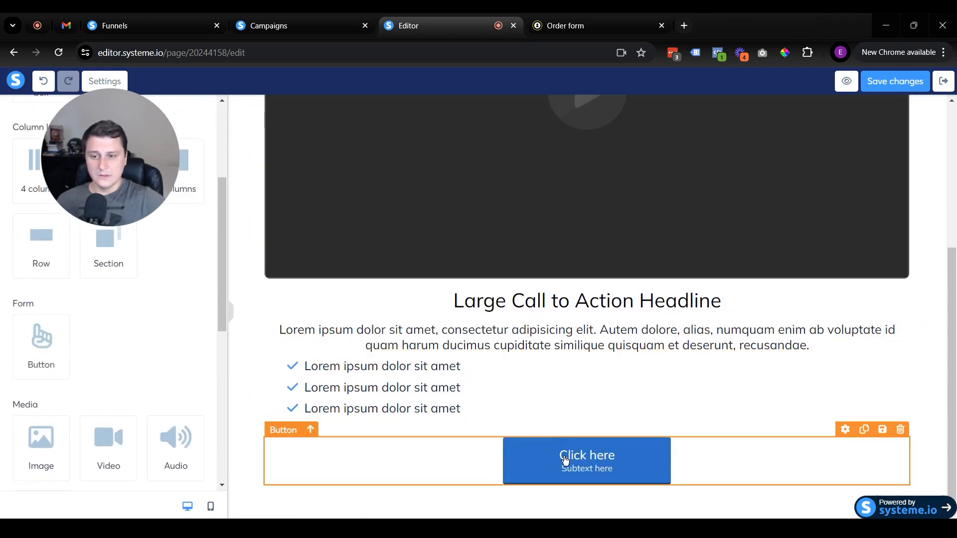
Set the button's action to Download file, and open its file upload dialog and close it without choosing a file.
{"action": "left_click", "coordinate": [573, 456]}
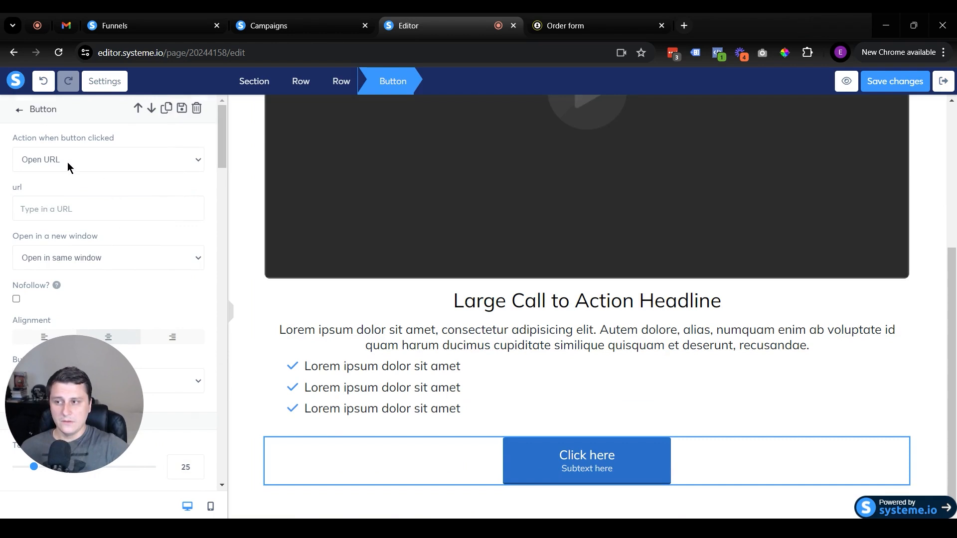
{"action": "left_click", "coordinate": [106, 158]}
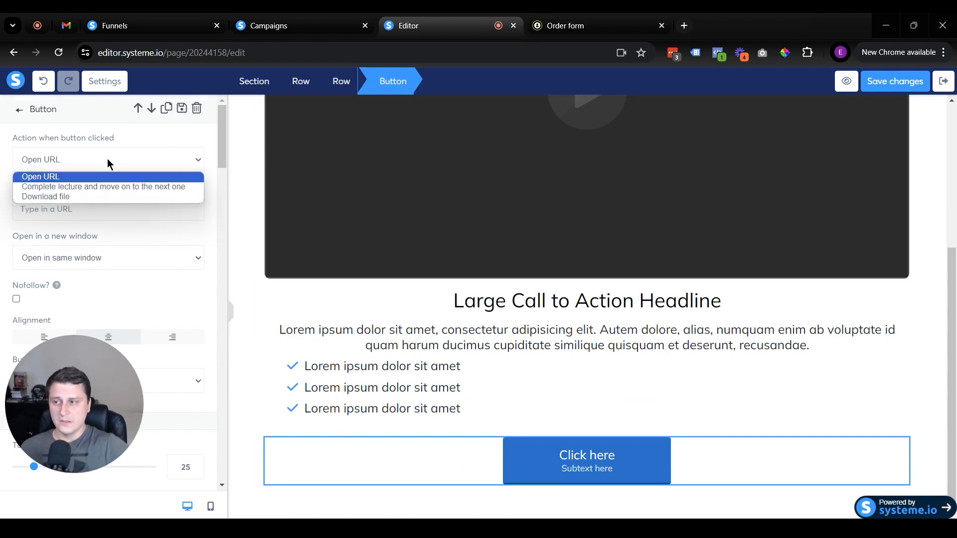
{"action": "left_click", "coordinate": [78, 196]}
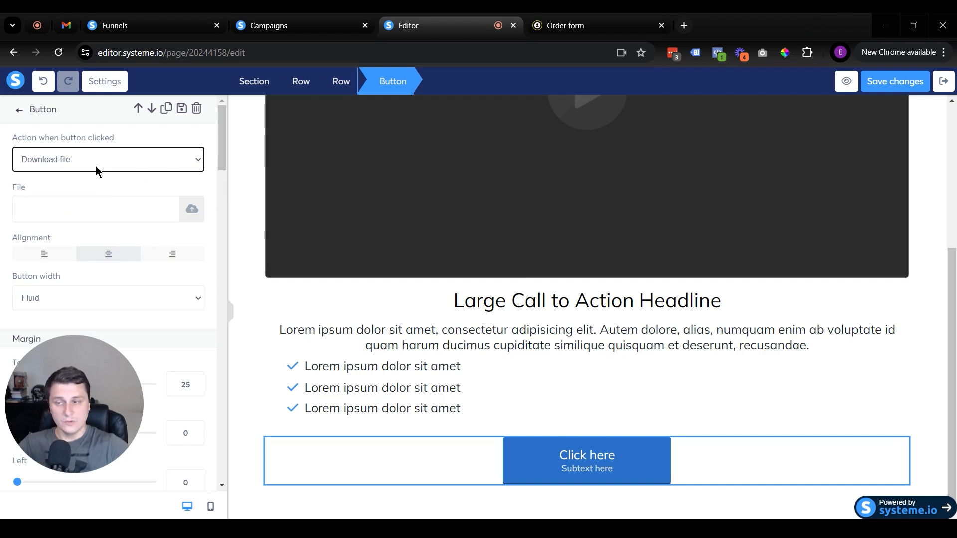
{"action": "left_click", "coordinate": [192, 208]}
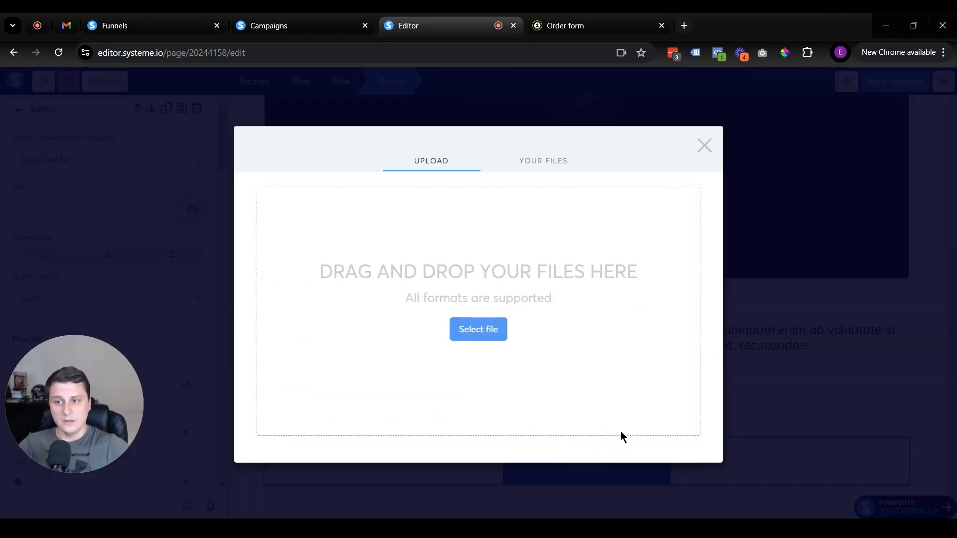
{"action": "left_click", "coordinate": [709, 149]}
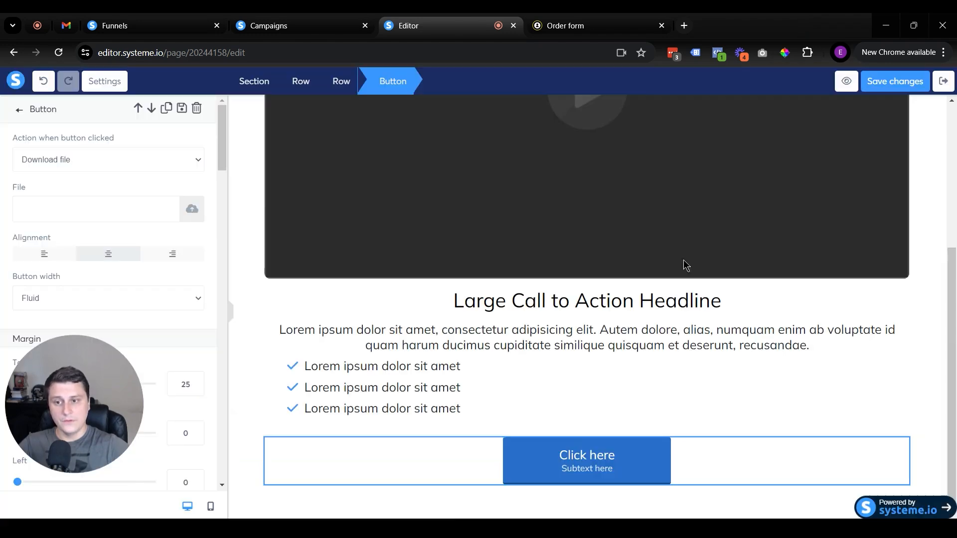
Replace the first bullet's placeholder text with "Get your resource HERE".
{"action": "left_click", "coordinate": [479, 368]}
{"action": "left_click", "coordinate": [398, 375]}
{"action": "triple_click", "coordinate": [454, 364]}
{"action": "type", "text": "Get your re"}
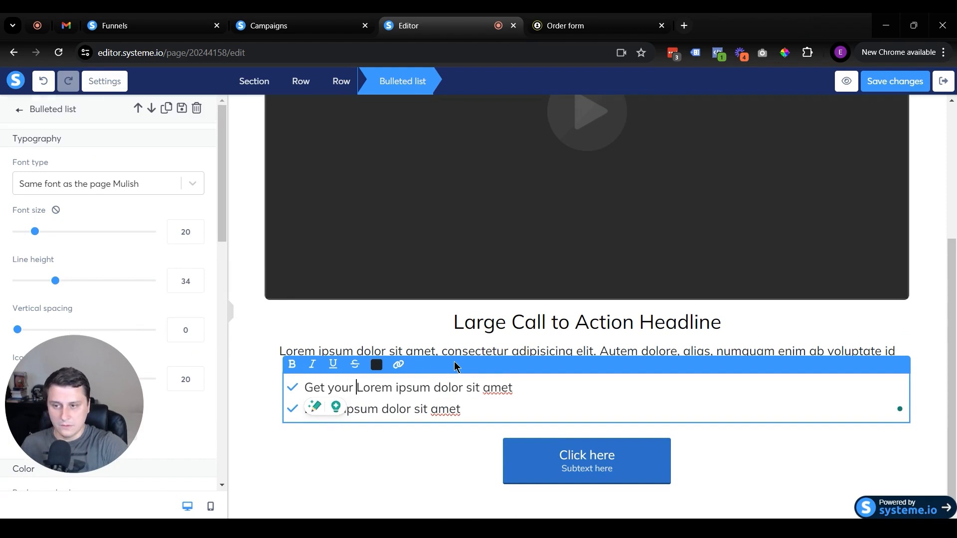
{"action": "key", "text": "Return"}
{"action": "left_click", "coordinate": [454, 362]}
{"action": "type", "text": "source HERE"}
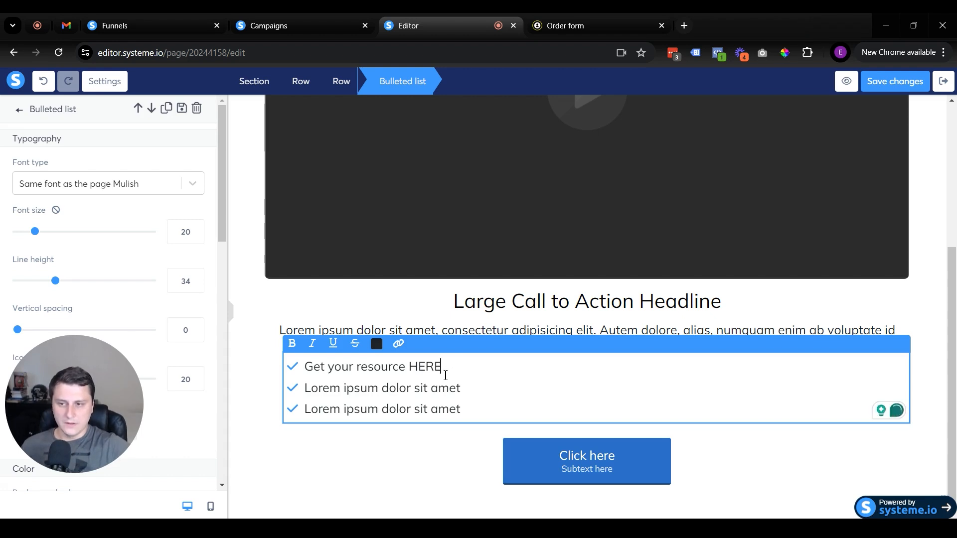
Turn the word HERE in the first bullet into a link, viewing its file upload dialog without choosing a file.
{"action": "left_click_drag", "start_coordinate": [443, 369], "coordinate": [409, 360]}
{"action": "left_click", "coordinate": [399, 343]}
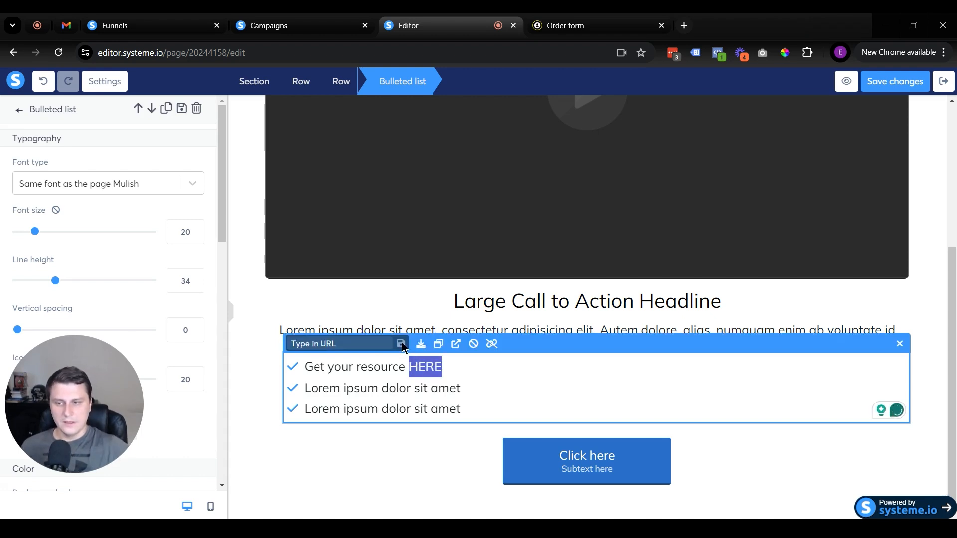
{"action": "left_click", "coordinate": [369, 347]}
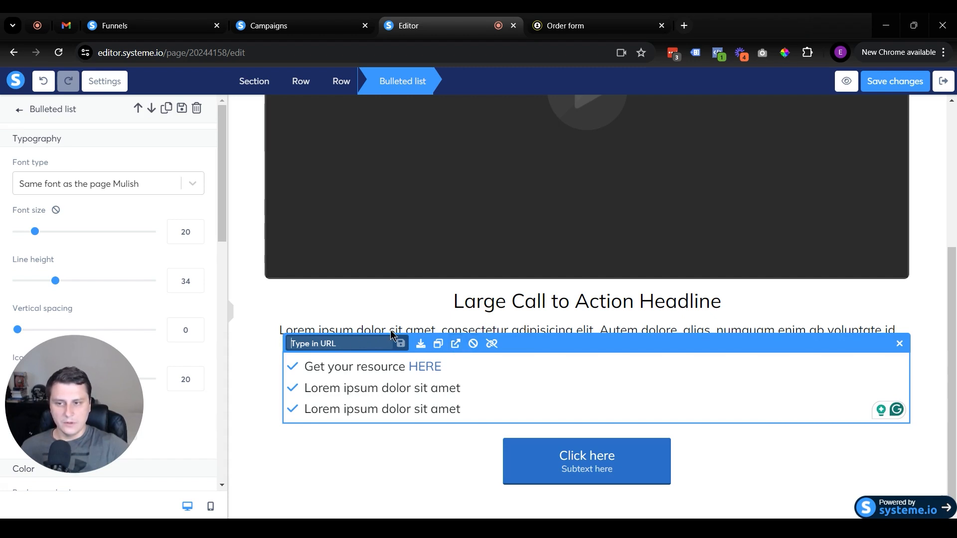
{"action": "left_click", "coordinate": [422, 345]}
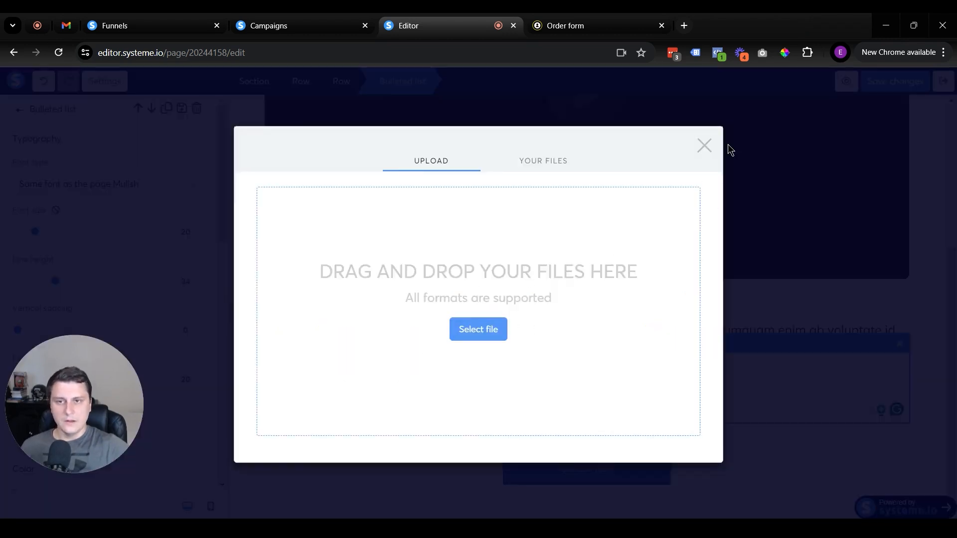
{"action": "left_click", "coordinate": [704, 146]}
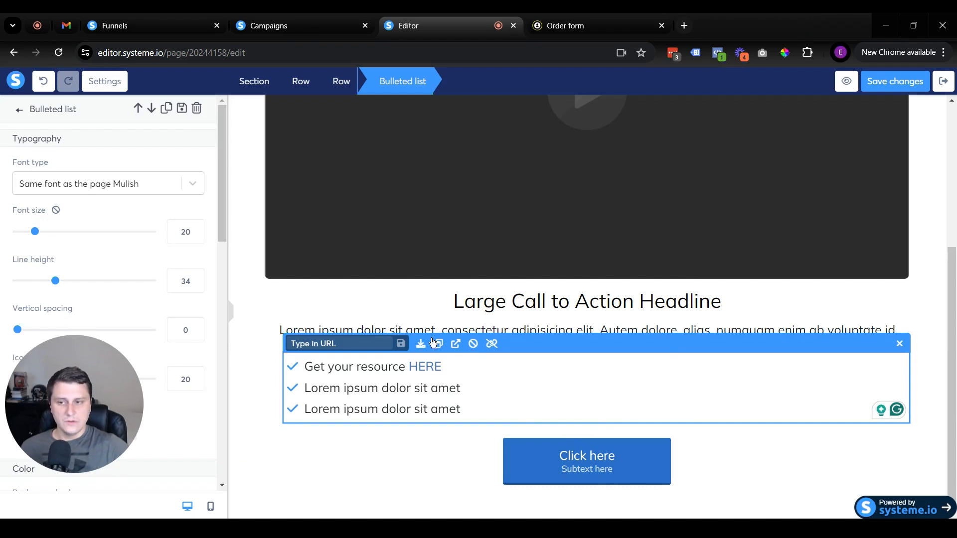
{"action": "left_click", "coordinate": [429, 451]}
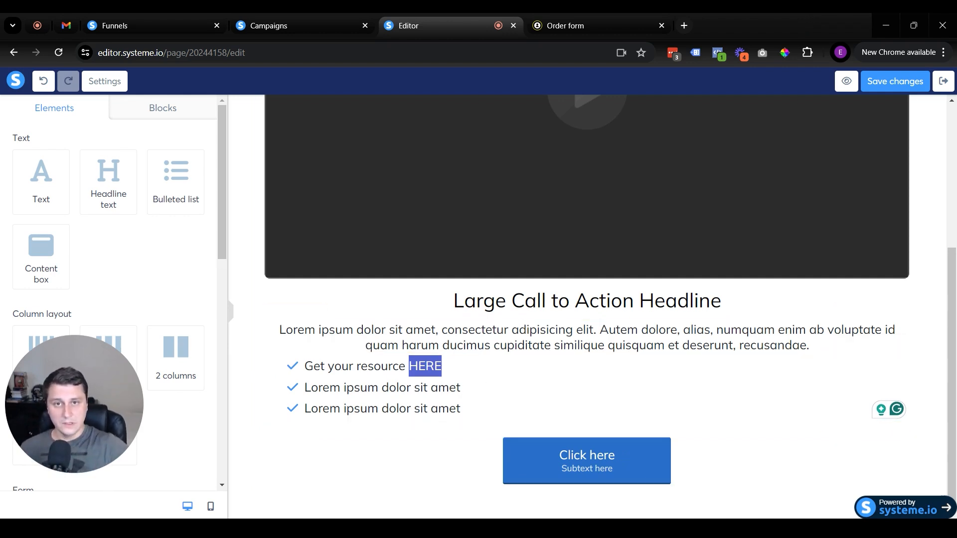
Save the lecture page changes and check the page in preview mode, closing the Order form and preview tabs.
{"action": "left_click", "coordinate": [908, 82]}
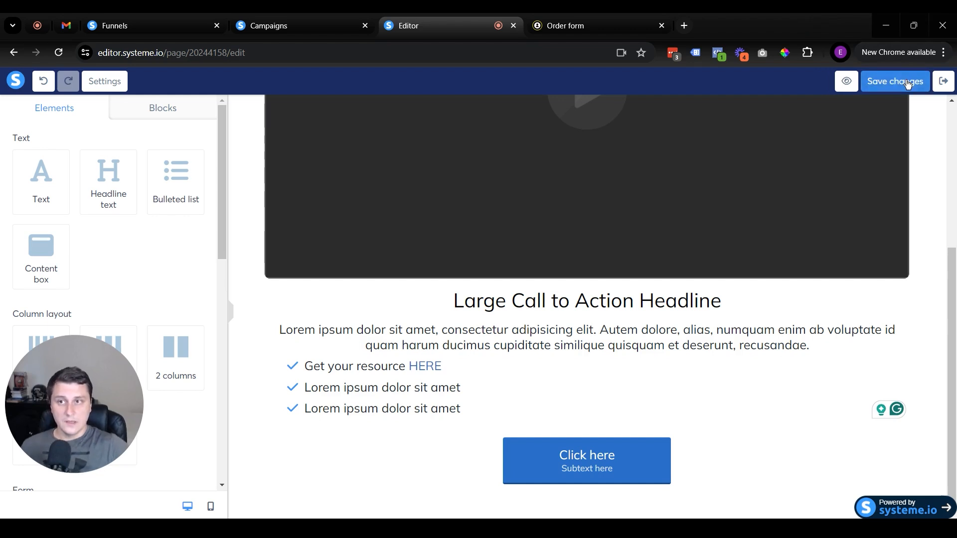
{"action": "left_click", "coordinate": [834, 82]}
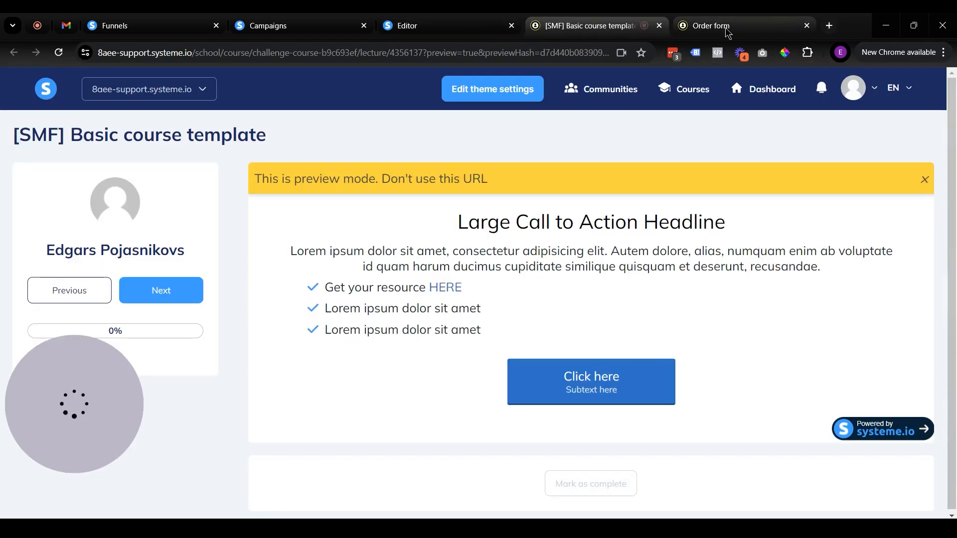
{"action": "middle_click", "coordinate": [728, 33]}
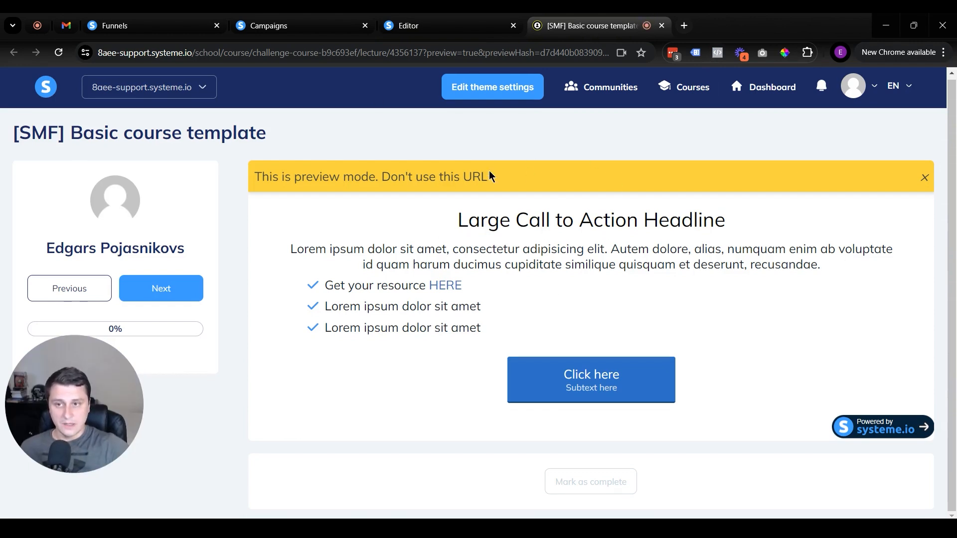
{"action": "left_click", "coordinate": [925, 178]}
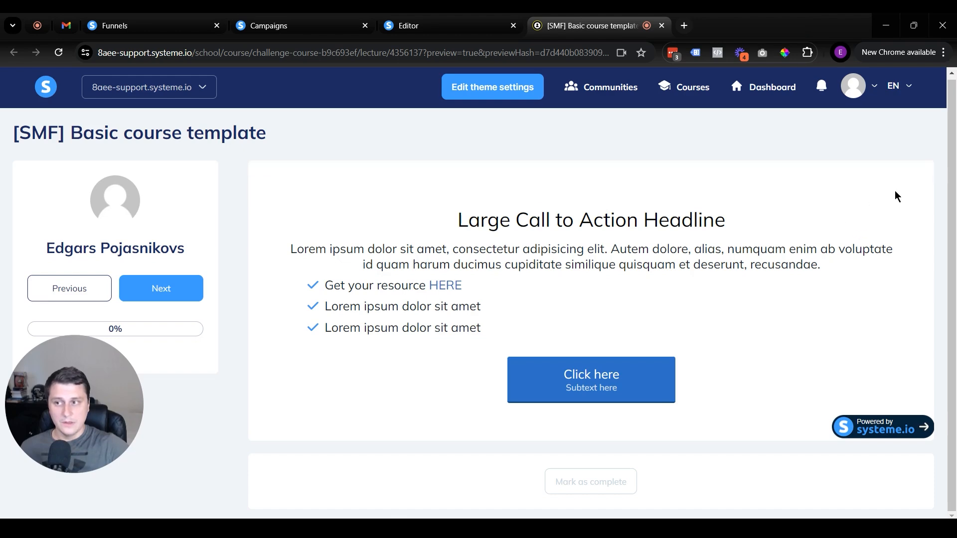
{"action": "middle_click", "coordinate": [573, 18]}
Exit the page editor and activate the Day 1 lecture in The 5 day challenge module.
{"action": "left_click", "coordinate": [941, 88]}
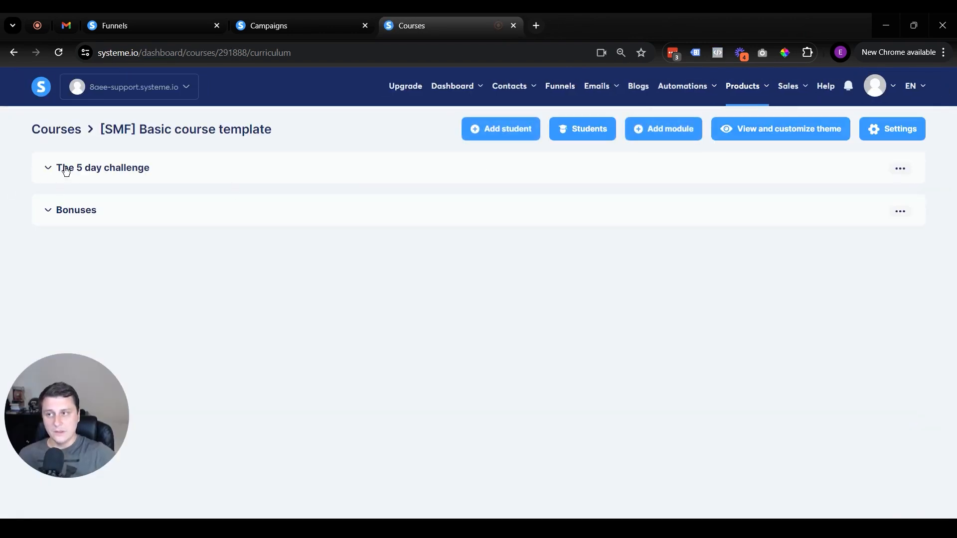
{"action": "left_click", "coordinate": [93, 168]}
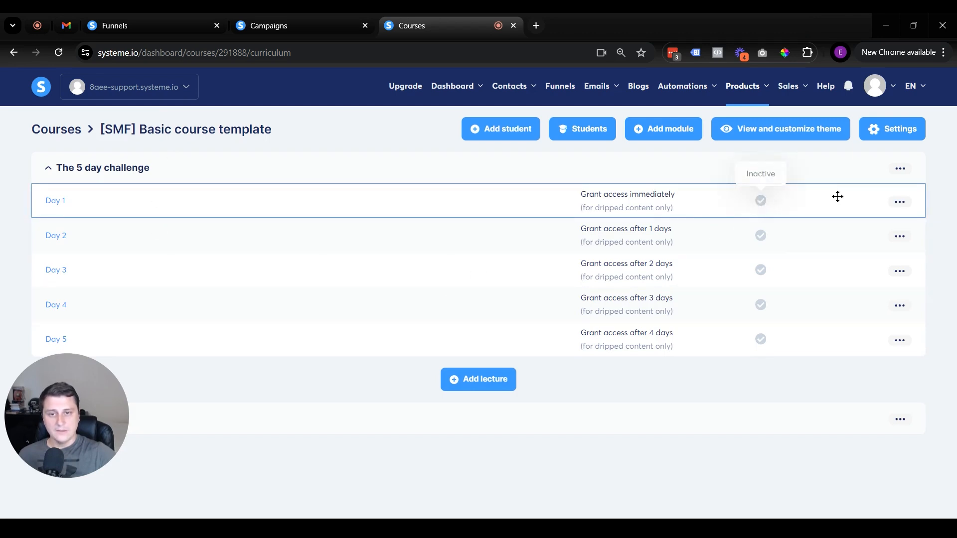
{"action": "left_click", "coordinate": [900, 202]}
{"action": "left_click", "coordinate": [797, 208]}
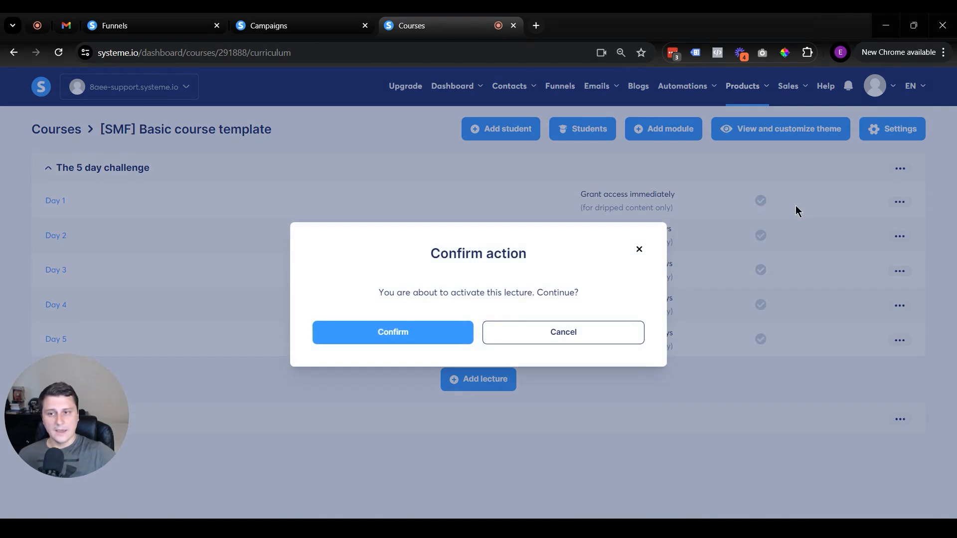
{"action": "left_click", "coordinate": [441, 332]}
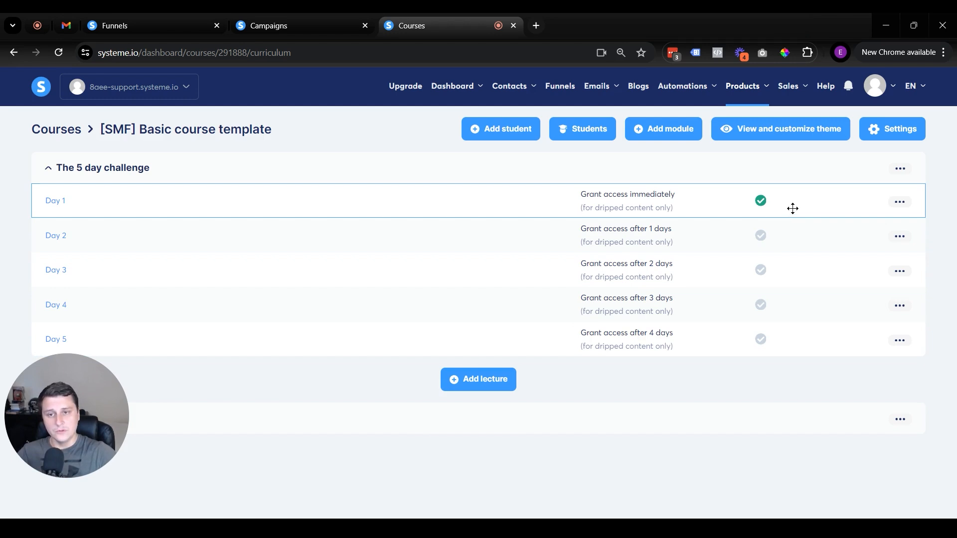
Activate the Day 2 lecture in The 5 day challenge module.
{"action": "left_click", "coordinate": [900, 240]}
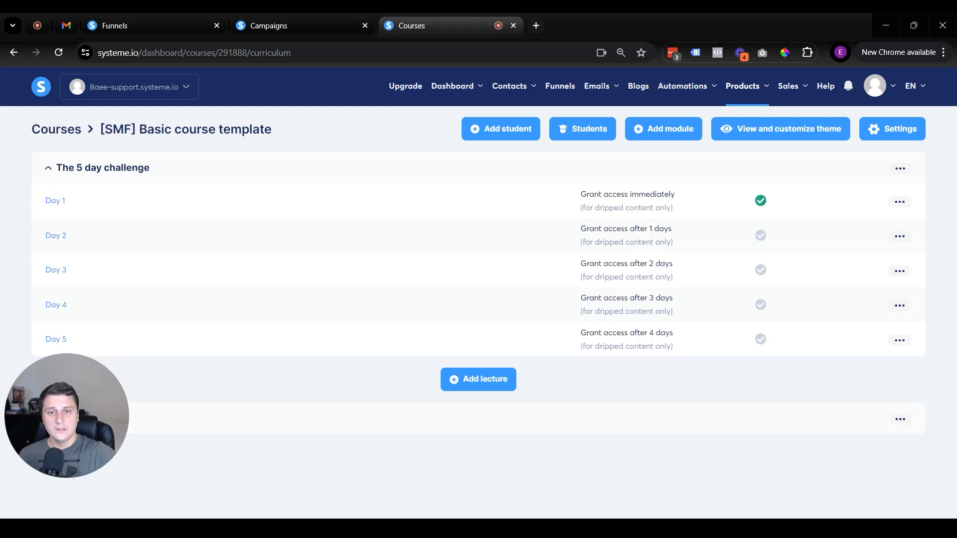
{"action": "left_click", "coordinate": [899, 238]}
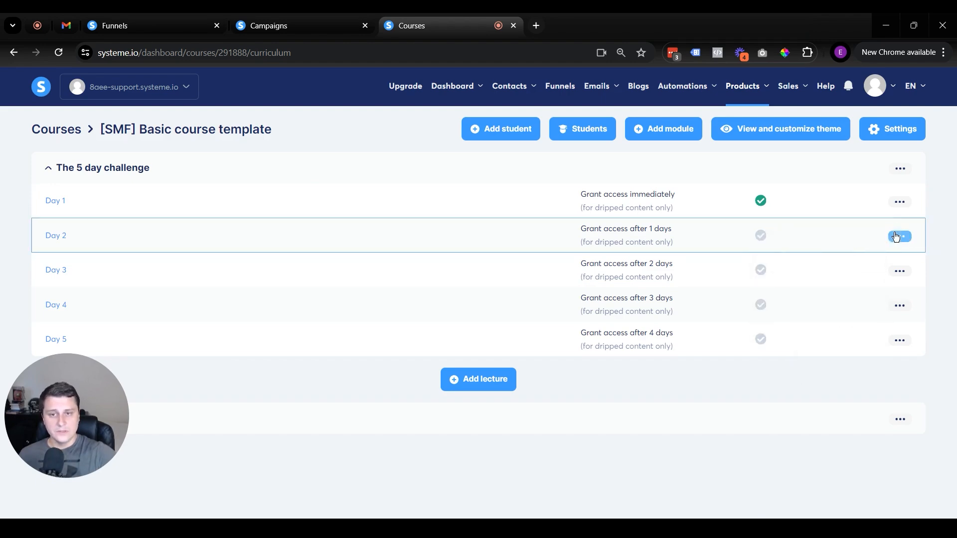
{"action": "mouse_move", "coordinate": [897, 238]}
{"action": "left_click", "coordinate": [804, 251]}
{"action": "left_click", "coordinate": [358, 341]}
{"action": "left_click_drag", "start_coordinate": [73, 412], "coordinate": [85, 451]}
{"action": "left_click", "coordinate": [900, 420]}
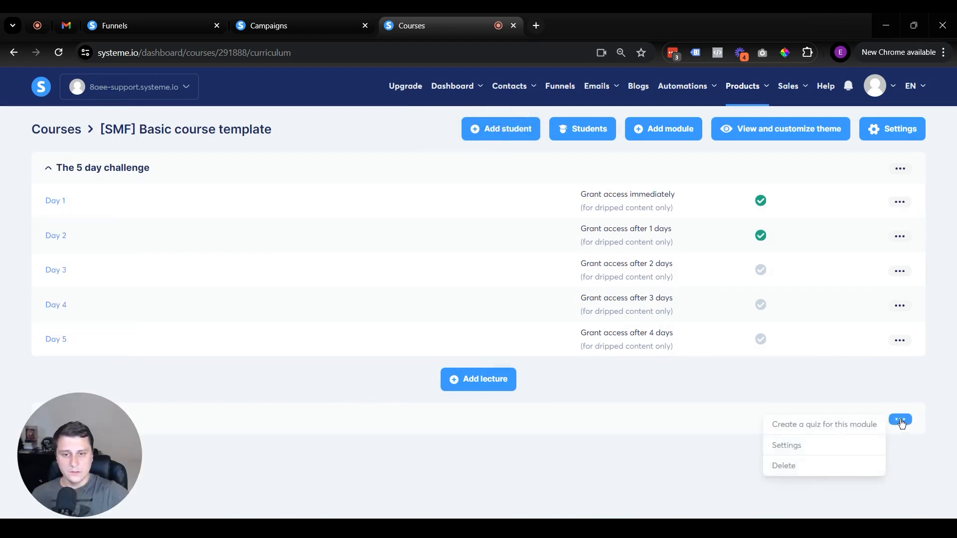
{"action": "left_click", "coordinate": [409, 466]}
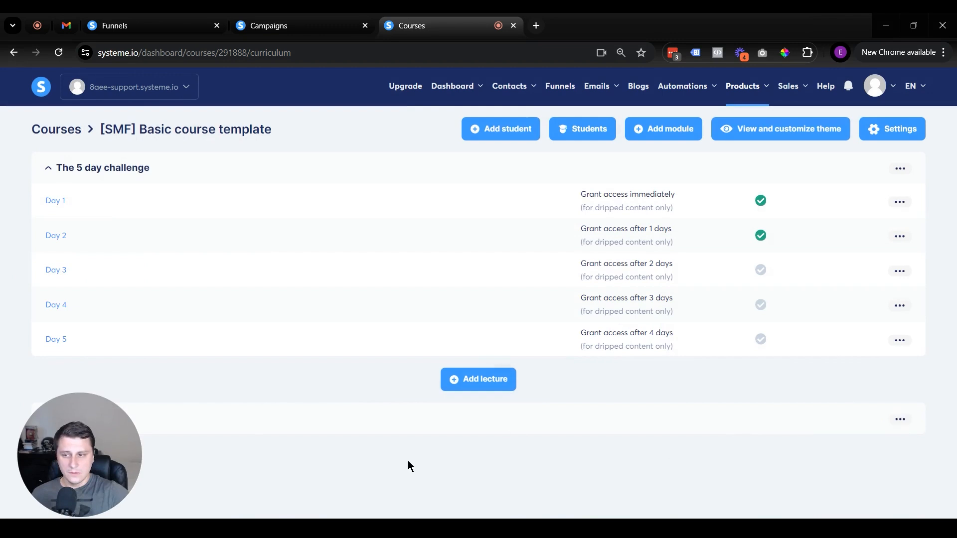
{"action": "left_click_drag", "start_coordinate": [54, 439], "coordinate": [41, 301]}
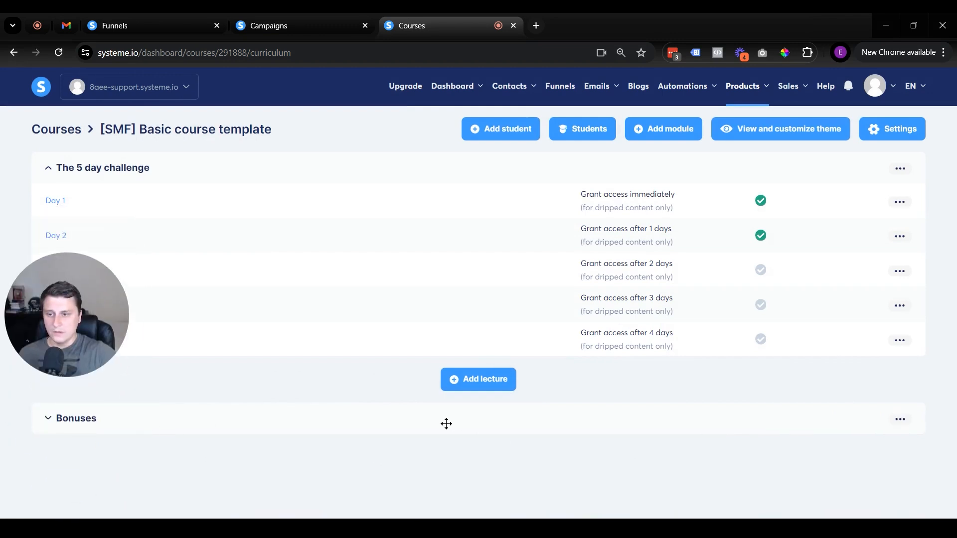
Expand the Bonuses module and delete its Bonus 1 lecture.
{"action": "left_click", "coordinate": [63, 418]}
{"action": "scroll", "coordinate": [545, 455], "scroll_direction": "down", "scroll_amount": 2}
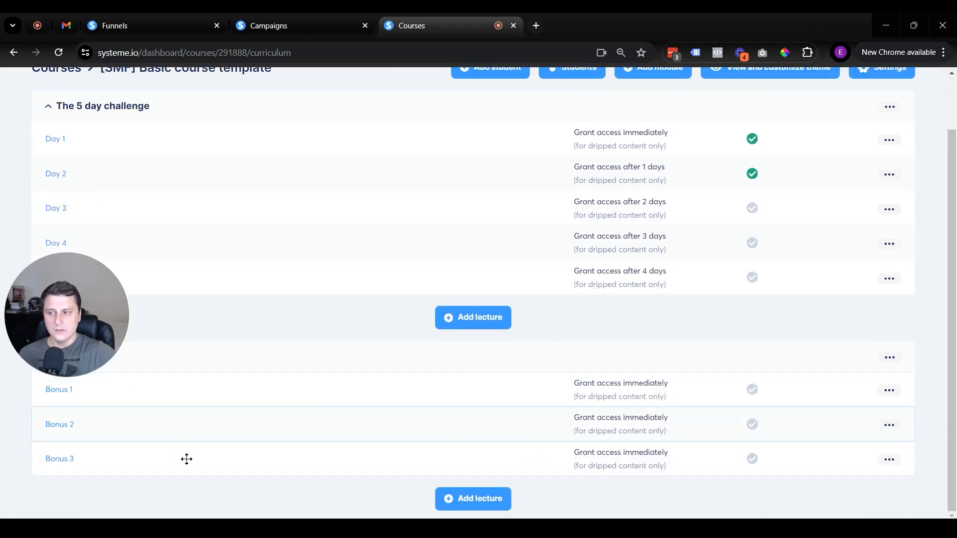
{"action": "left_click", "coordinate": [892, 396]}
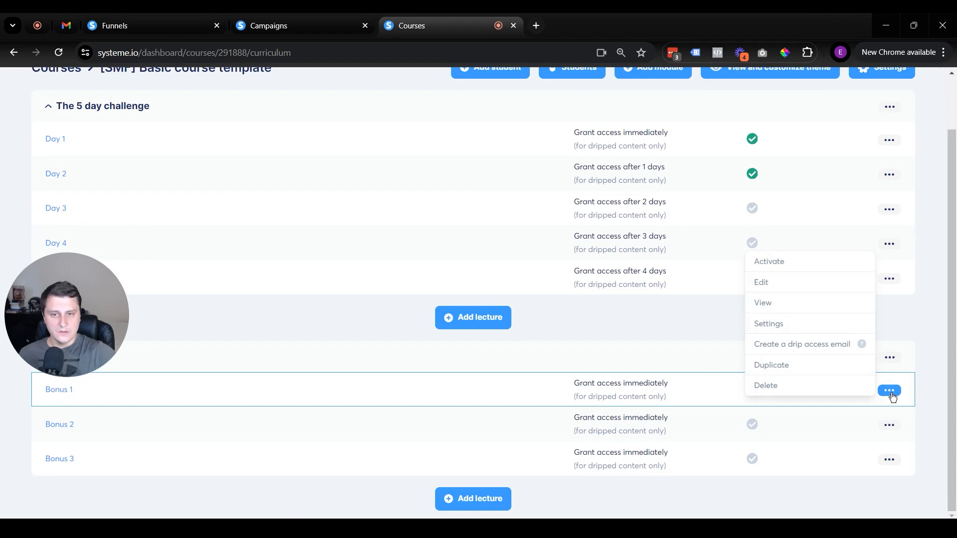
{"action": "left_click", "coordinate": [797, 386]}
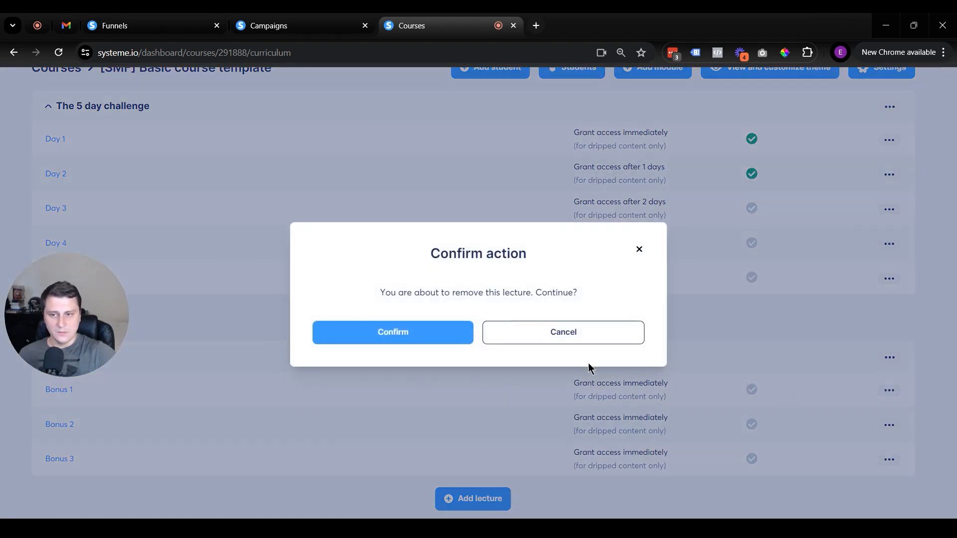
{"action": "left_click", "coordinate": [444, 335]}
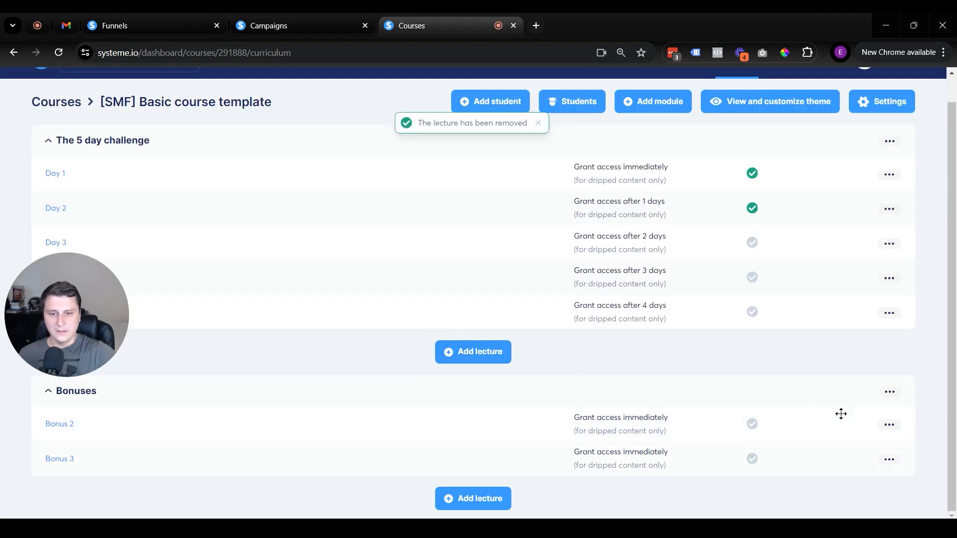
Activate the Bonus 2 lecture and move Bonus 3 above it in the Bonuses module.
{"action": "left_click", "coordinate": [891, 426]}
{"action": "left_click", "coordinate": [774, 299]}
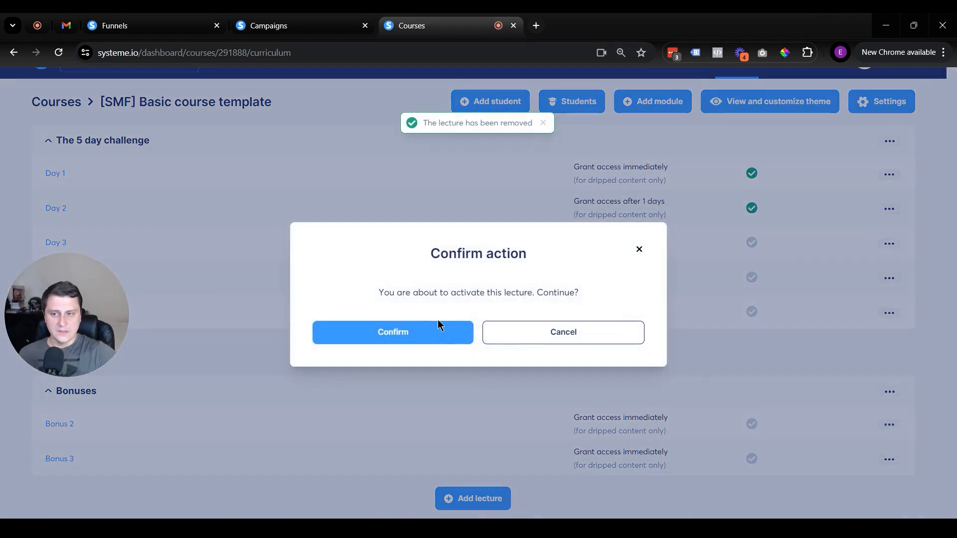
{"action": "left_click", "coordinate": [423, 336]}
{"action": "left_click_drag", "start_coordinate": [216, 457], "coordinate": [629, 411]}
{"action": "scroll", "coordinate": [618, 377], "scroll_direction": "up", "scroll_amount": 1}
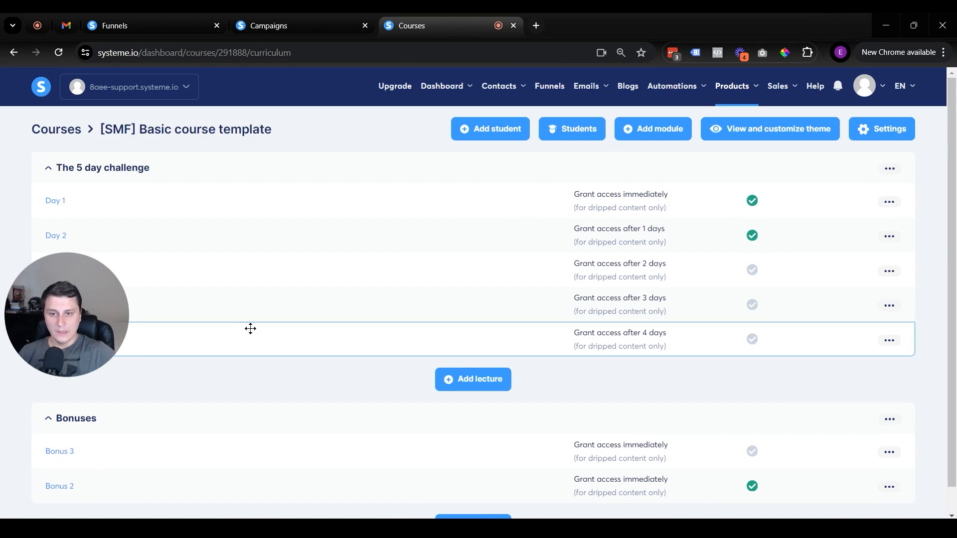
{"action": "left_click_drag", "start_coordinate": [68, 286], "coordinate": [81, 131]}
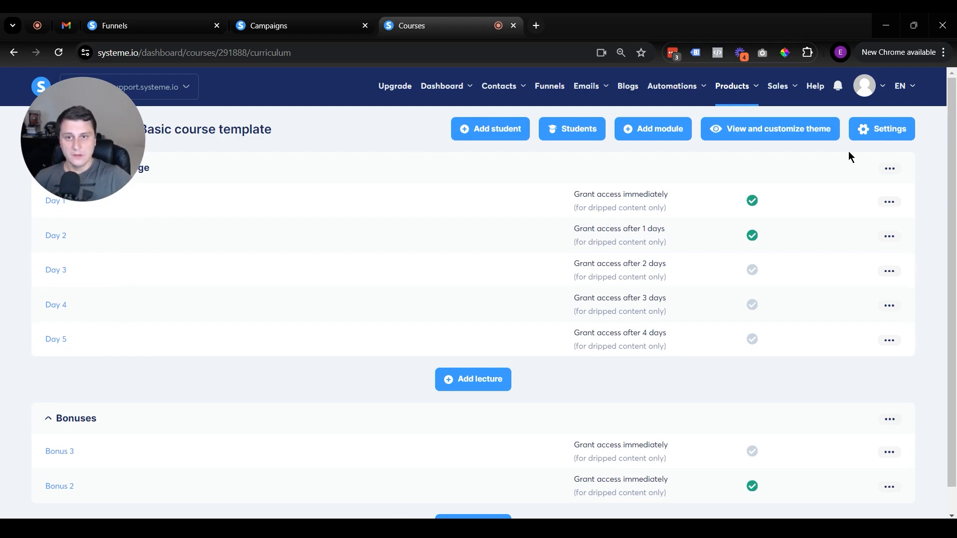
Open the course's student view, expand the Bonuses module, and check the Day 2 and Day 1 lecture pages.
{"action": "left_click", "coordinate": [760, 124]}
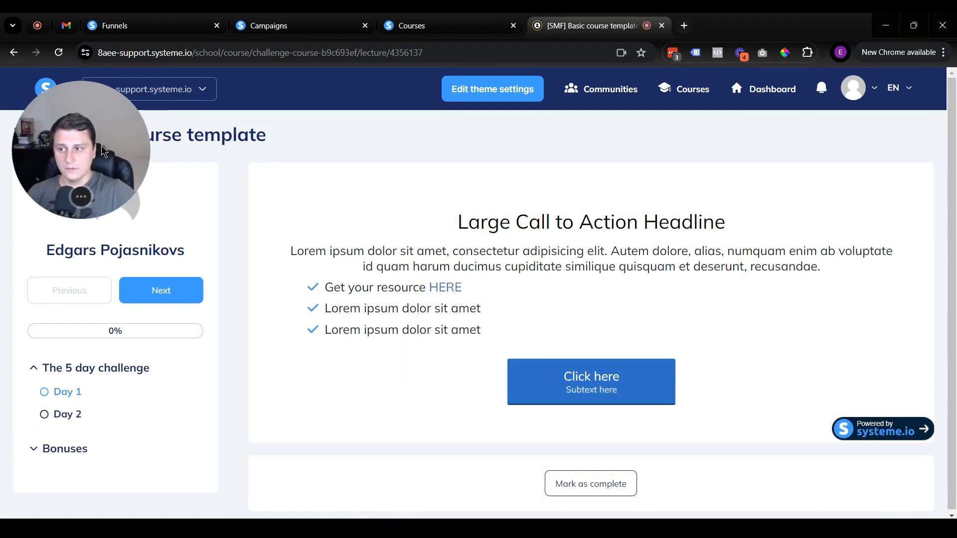
{"action": "left_click_drag", "start_coordinate": [101, 146], "coordinate": [97, 119]}
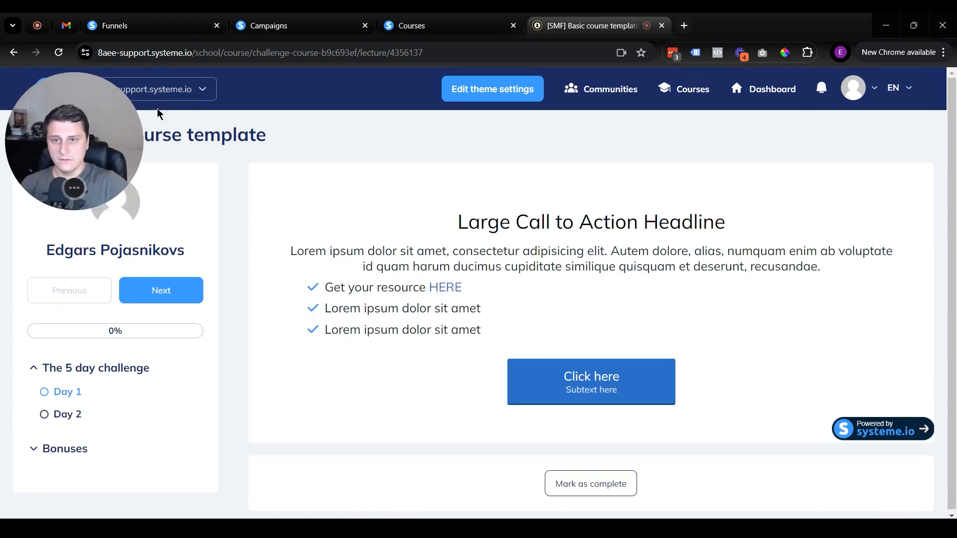
{"action": "scroll", "coordinate": [250, 237], "scroll_direction": "down", "scroll_amount": 1}
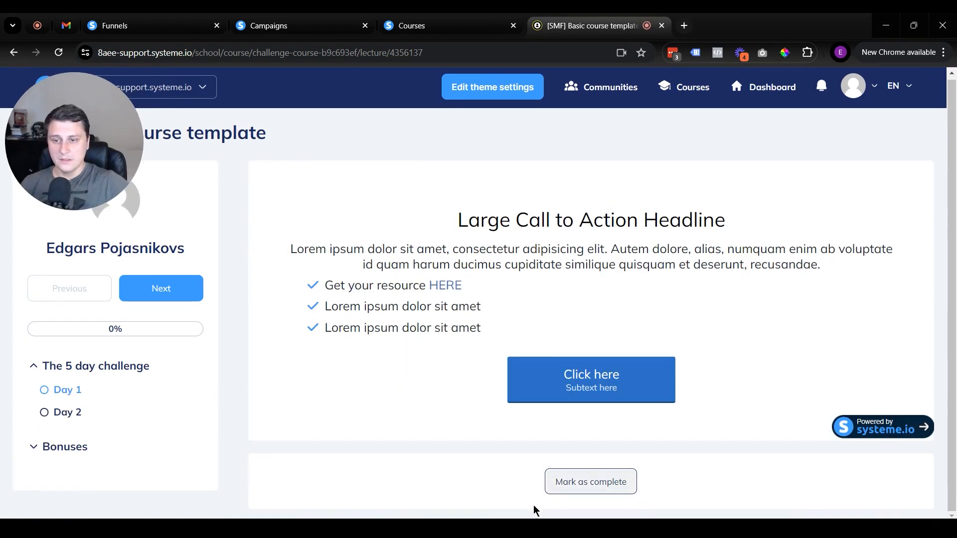
{"action": "left_click", "coordinate": [54, 447]}
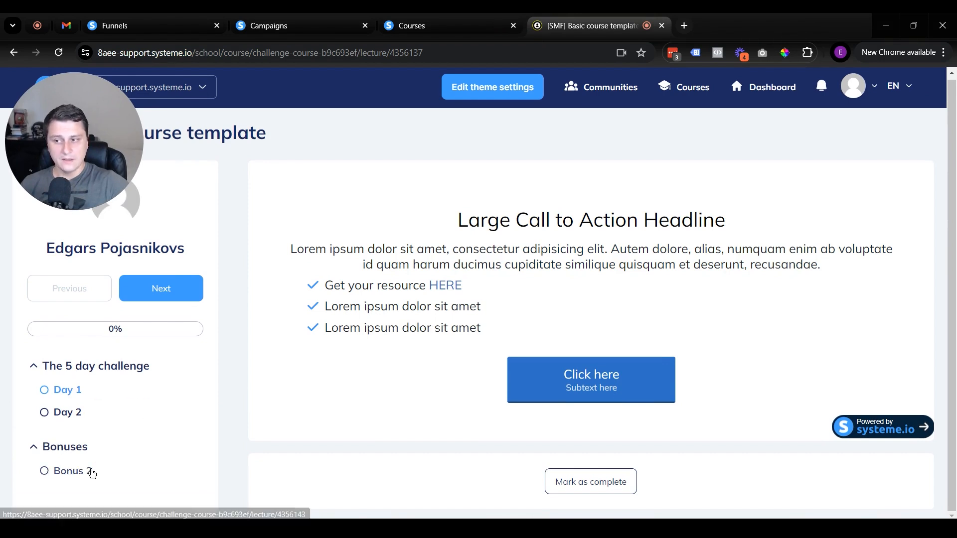
{"action": "left_click", "coordinate": [68, 413]}
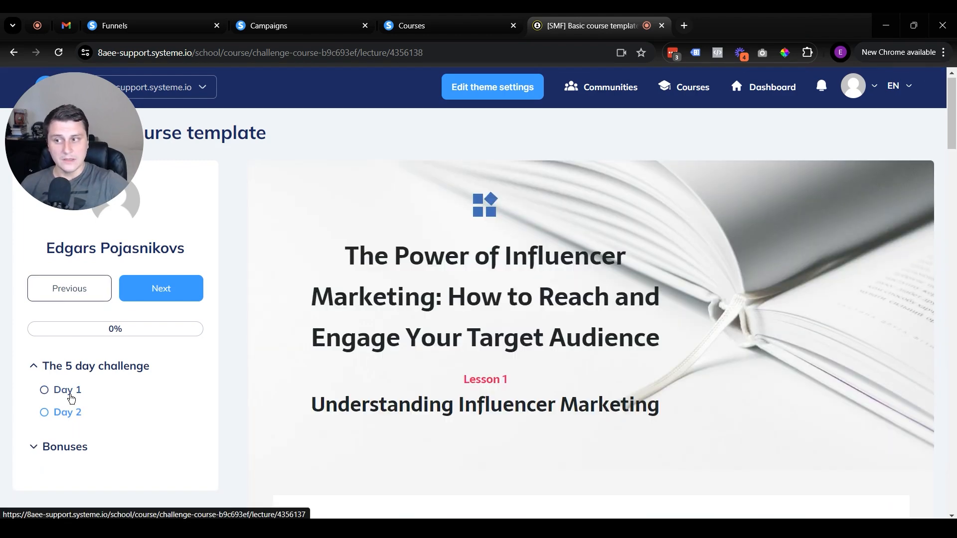
{"action": "left_click", "coordinate": [72, 398]}
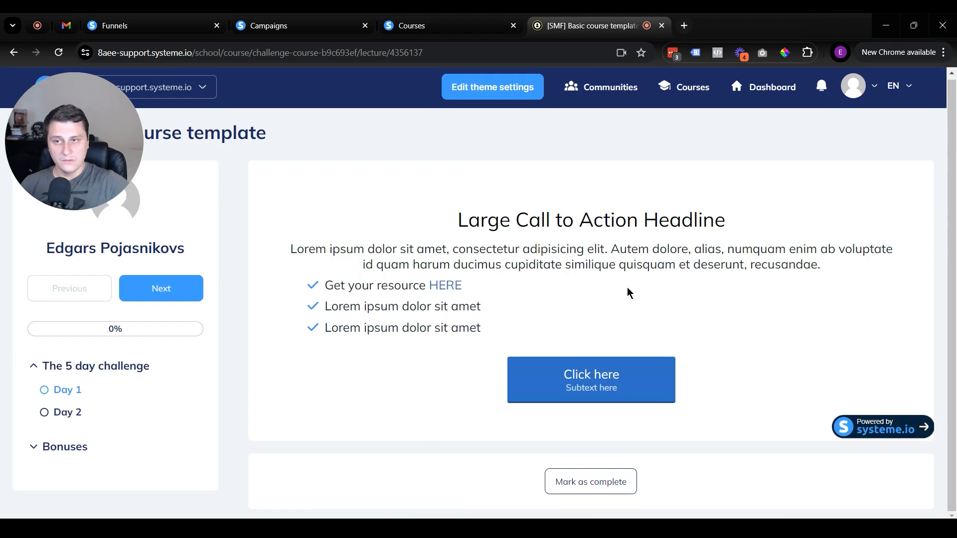
Try a secondary CTA color of #05470a in the course theme settings and close them without saving.
{"action": "left_click", "coordinate": [484, 94]}
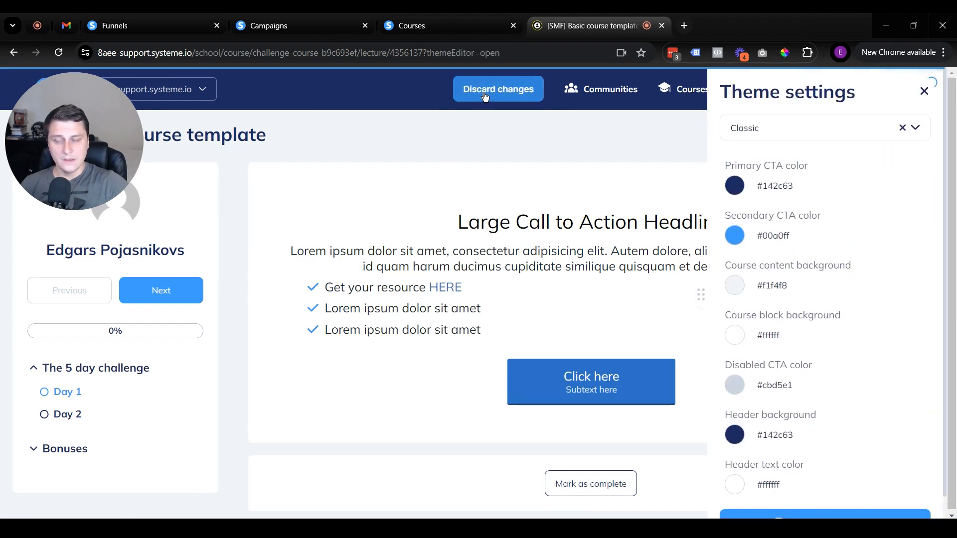
{"action": "scroll", "coordinate": [755, 204], "scroll_direction": "down", "scroll_amount": 1}
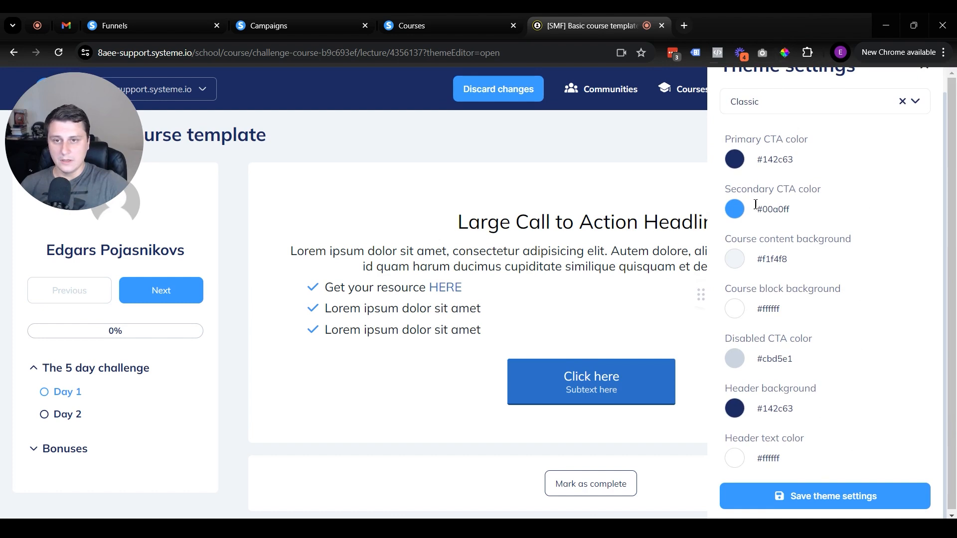
{"action": "left_click", "coordinate": [741, 218]}
{"action": "left_click", "coordinate": [719, 339]}
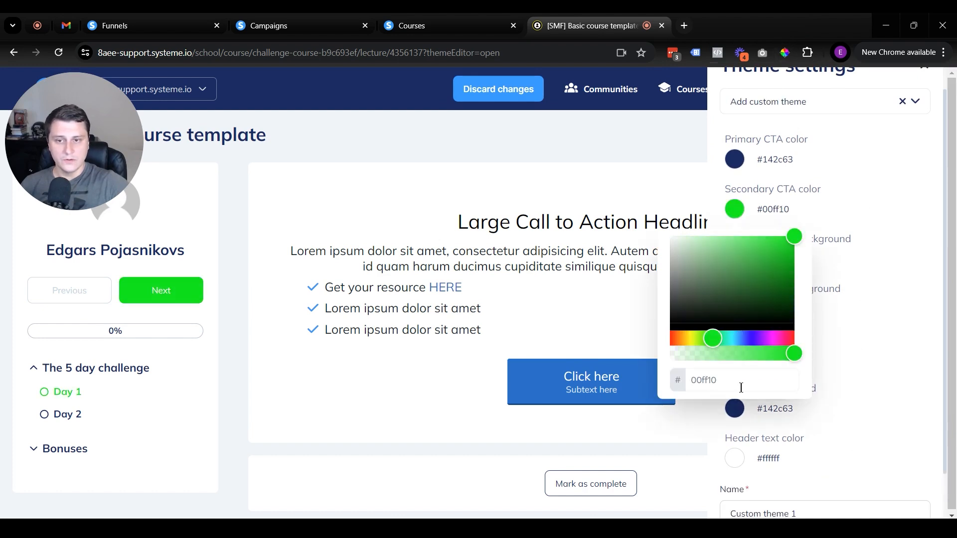
{"action": "left_click", "coordinate": [785, 299]}
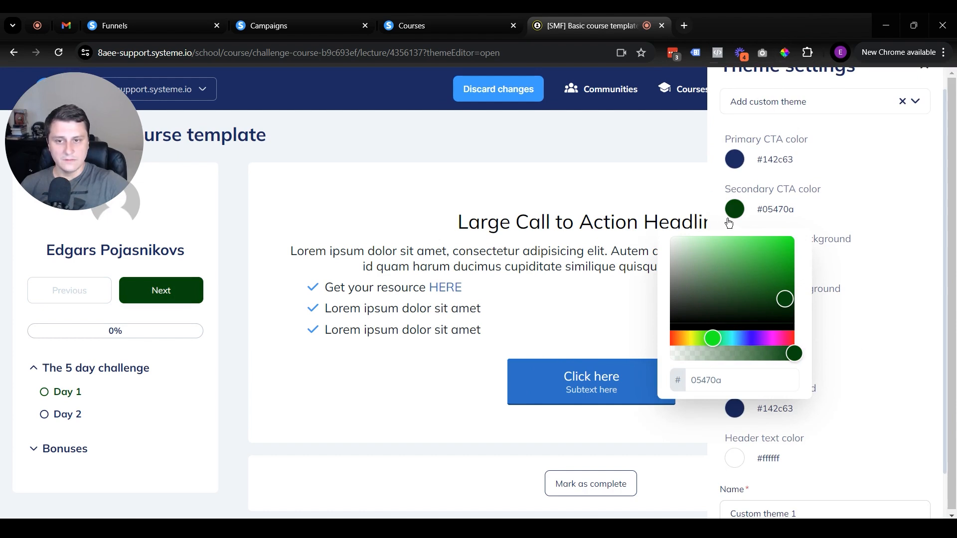
{"action": "left_click", "coordinate": [881, 328]}
{"action": "scroll", "coordinate": [921, 96], "scroll_direction": "up", "scroll_amount": 1}
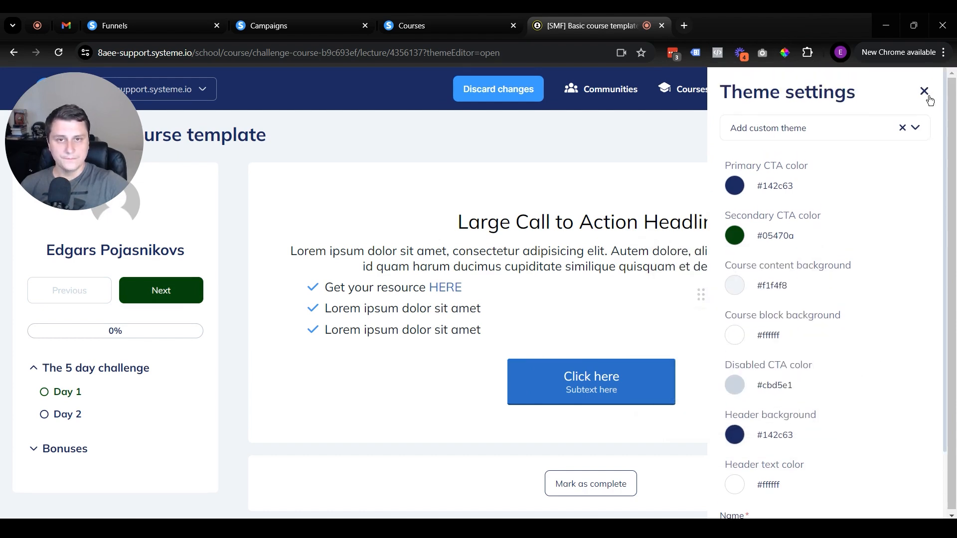
{"action": "left_click", "coordinate": [923, 90]}
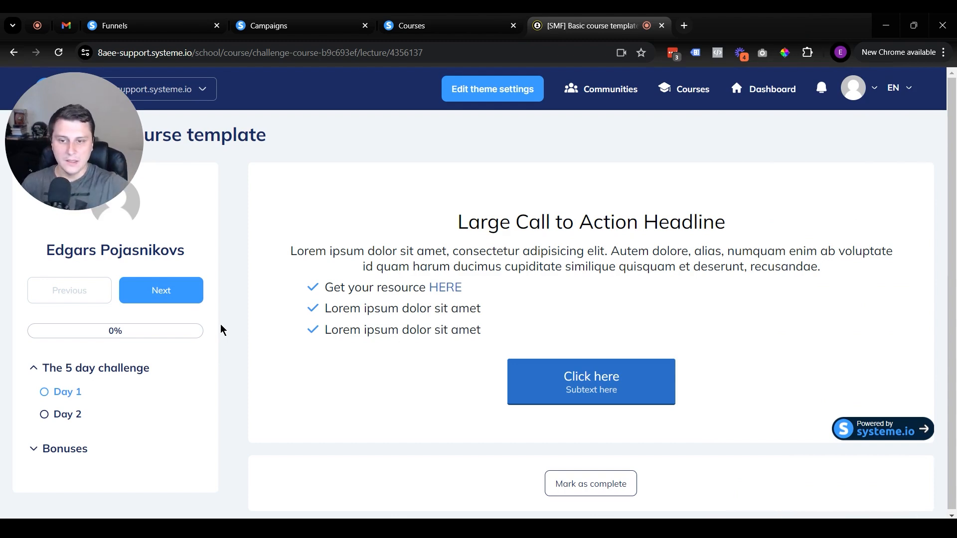
{"action": "scroll", "coordinate": [422, 331], "scroll_direction": "down", "scroll_amount": 1}
{"action": "left_click_drag", "start_coordinate": [72, 149], "coordinate": [56, 473]}
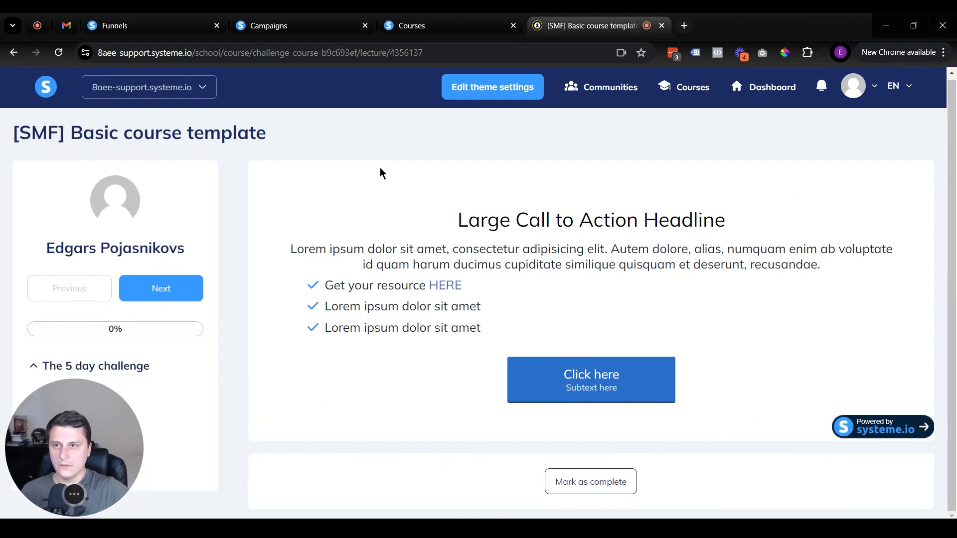
Close the course's student view and open the course settings at the title and instructor name fields.
{"action": "middle_click", "coordinate": [587, 34]}
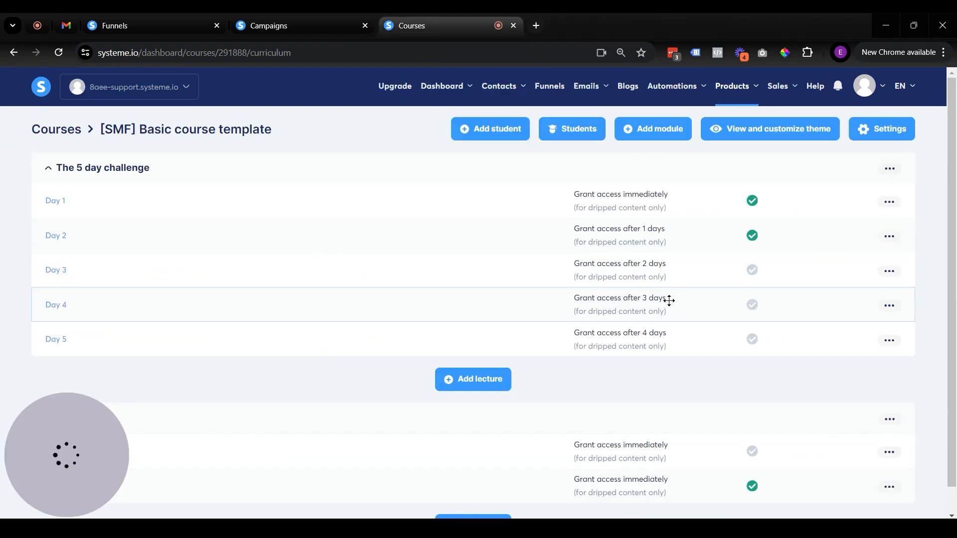
{"action": "left_click", "coordinate": [876, 128]}
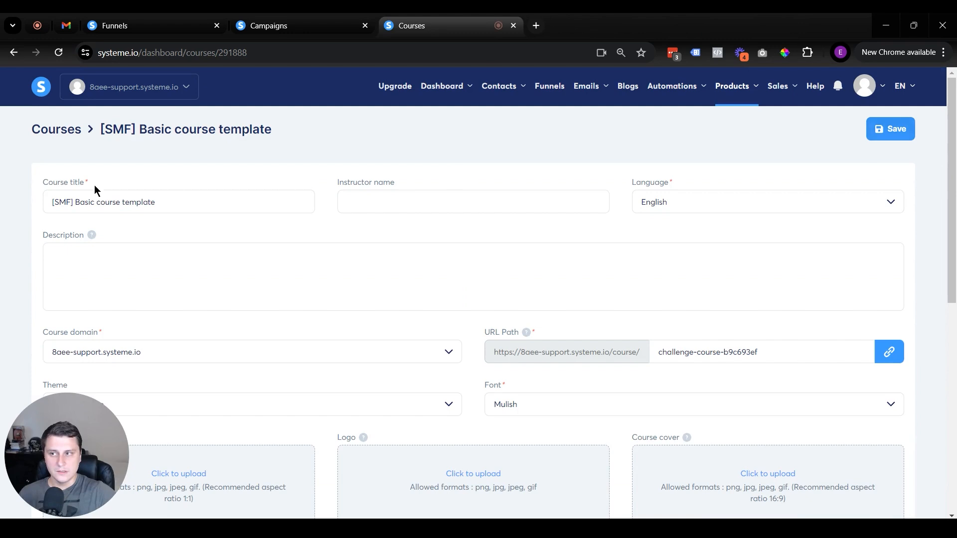
{"action": "left_click_drag", "start_coordinate": [76, 202], "coordinate": [342, 220]}
{"action": "left_click", "coordinate": [344, 201]}
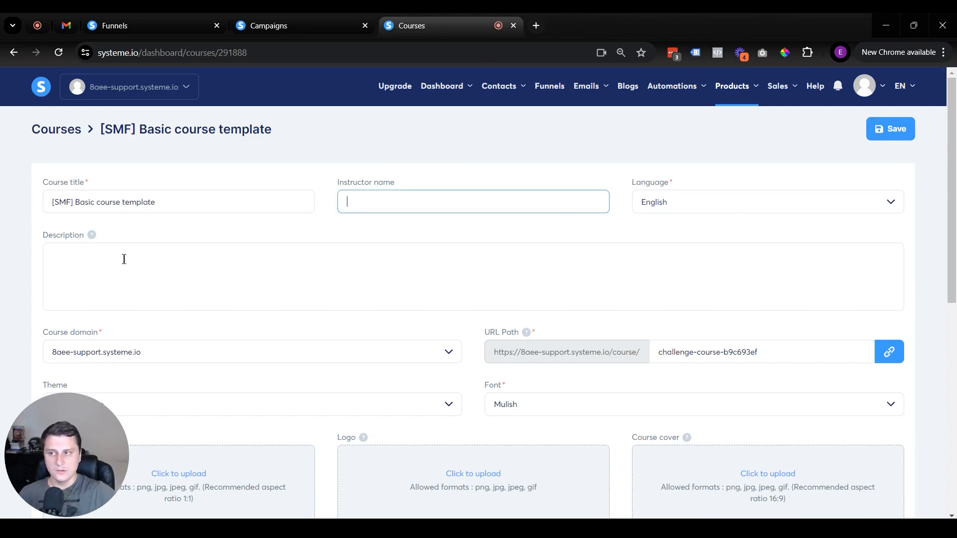
Open the student school page with the enrolled courses in a new tab.
{"action": "mouse_move", "coordinate": [466, 95]}
{"action": "middle_click", "coordinate": [457, 152]}
{"action": "left_click", "coordinate": [576, 30]}
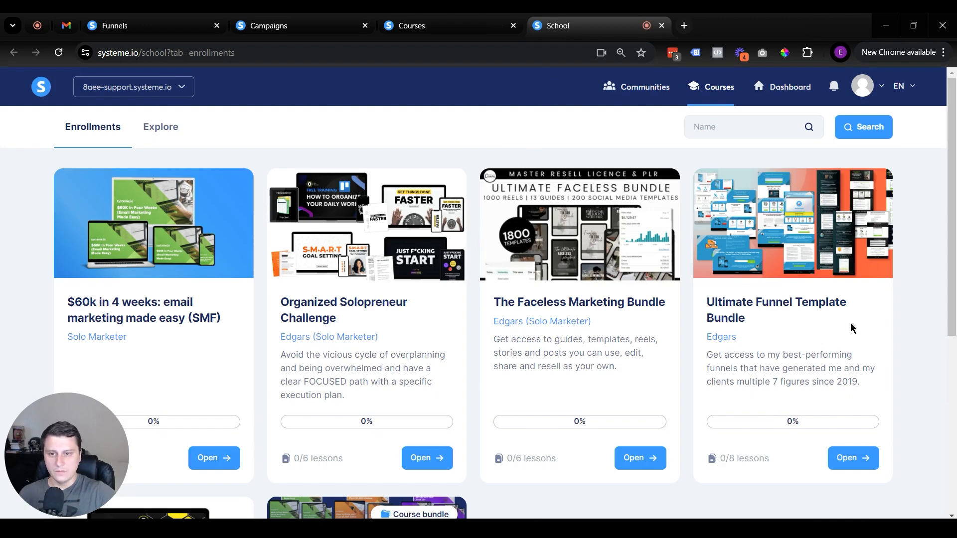
Compare the course settings fields with the instructor names, descriptions and cover images on the enrolled course cards.
{"action": "left_click", "coordinate": [420, 19]}
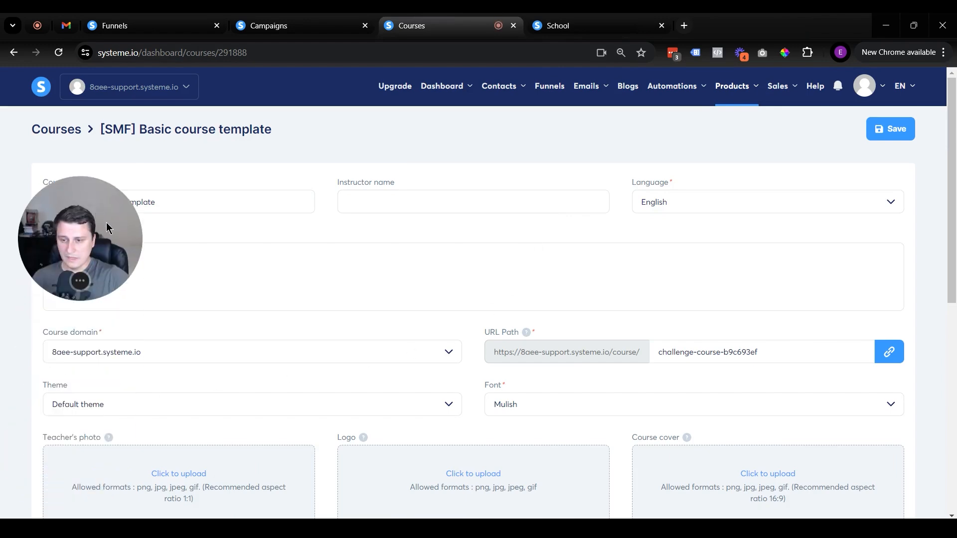
{"action": "scroll", "coordinate": [494, 375], "scroll_direction": "down", "scroll_amount": 1}
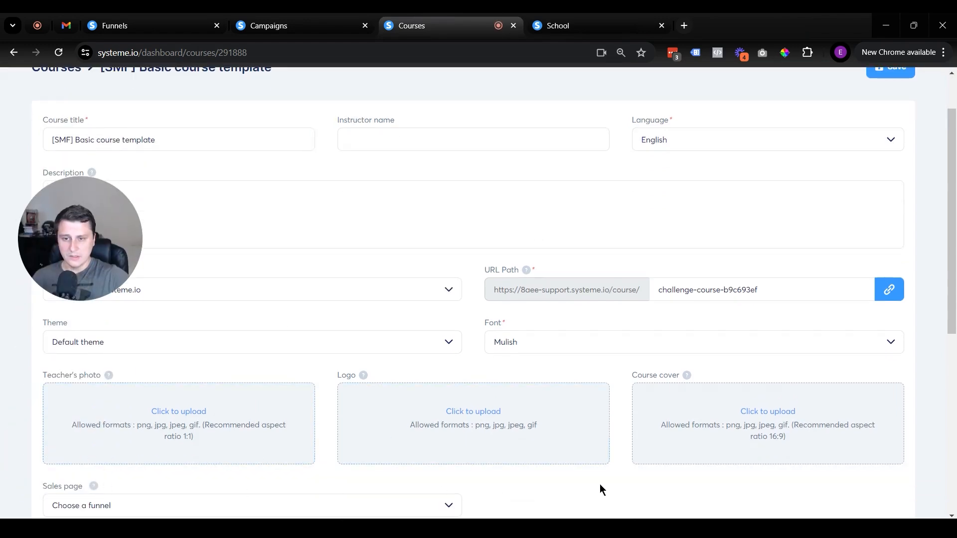
{"action": "scroll", "coordinate": [612, 482], "scroll_direction": "down", "scroll_amount": 2}
{"action": "scroll", "coordinate": [705, 284], "scroll_direction": "up", "scroll_amount": 2}
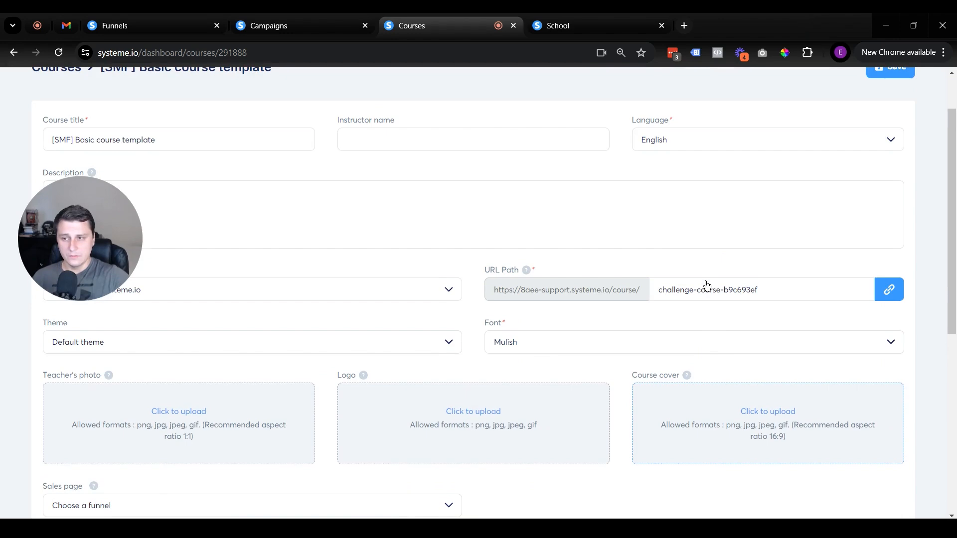
{"action": "left_click", "coordinate": [636, 15]}
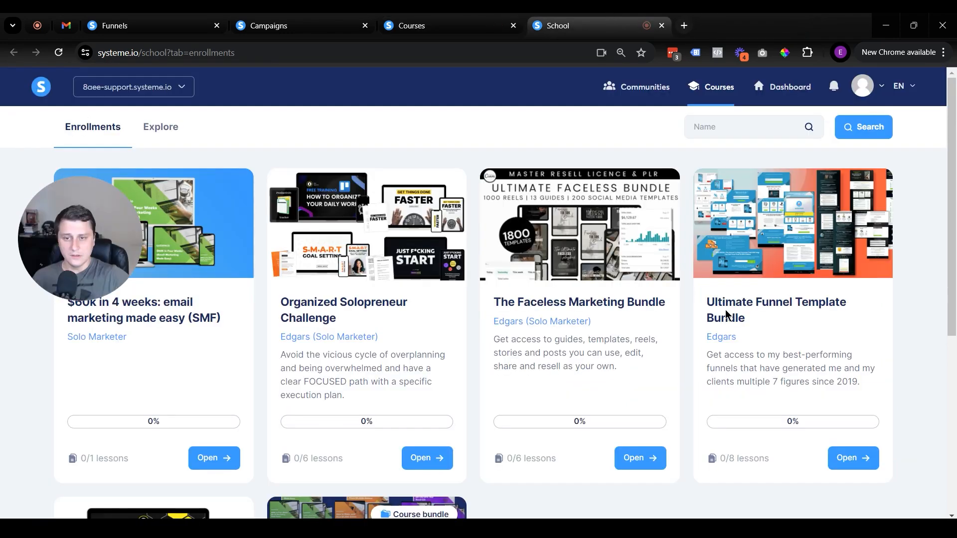
{"action": "left_click_drag", "start_coordinate": [737, 337], "coordinate": [712, 337]}
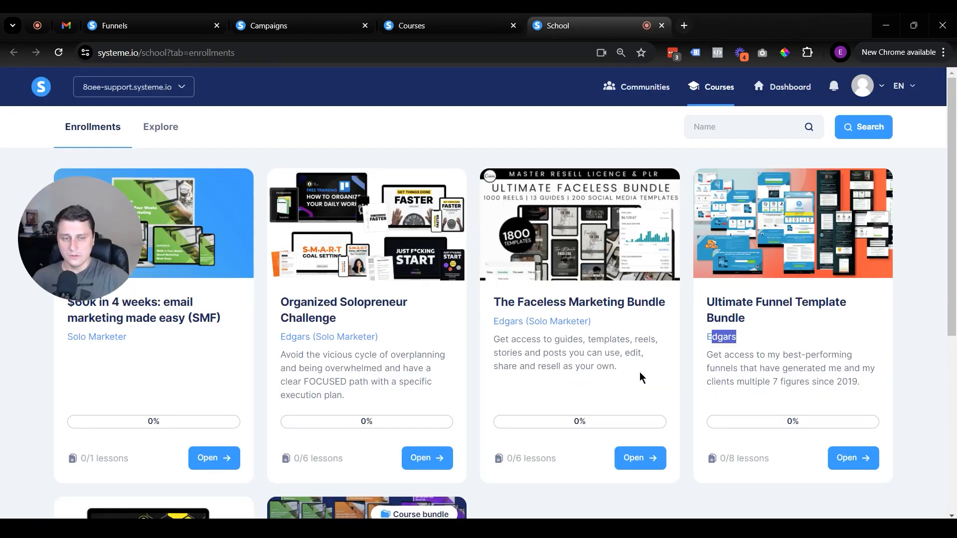
{"action": "left_click", "coordinate": [477, 15]}
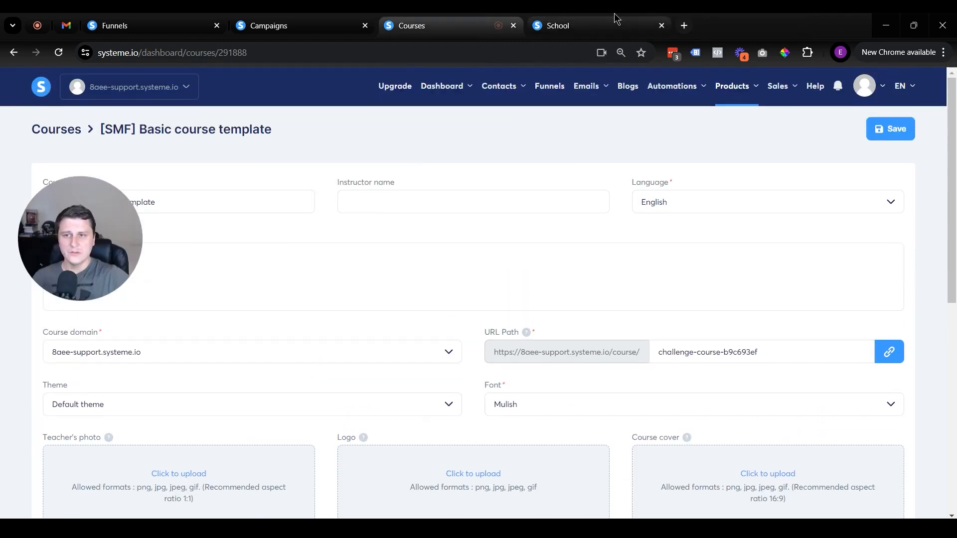
{"action": "left_click", "coordinate": [615, 13]}
{"action": "left_click_drag", "start_coordinate": [713, 355], "coordinate": [804, 382]}
{"action": "left_click", "coordinate": [481, 15]}
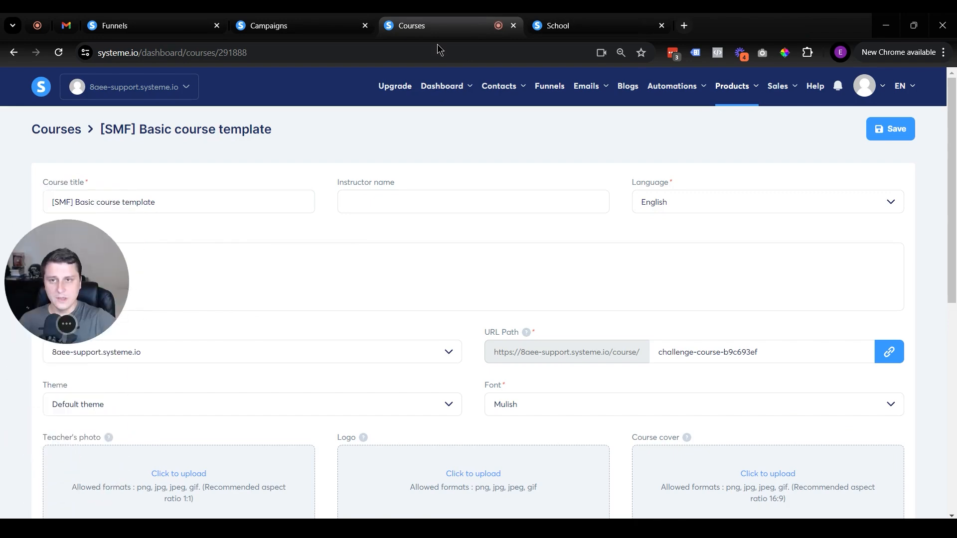
{"action": "left_click", "coordinate": [615, 13]}
{"action": "scroll", "coordinate": [574, 248], "scroll_direction": "down", "scroll_amount": 2}
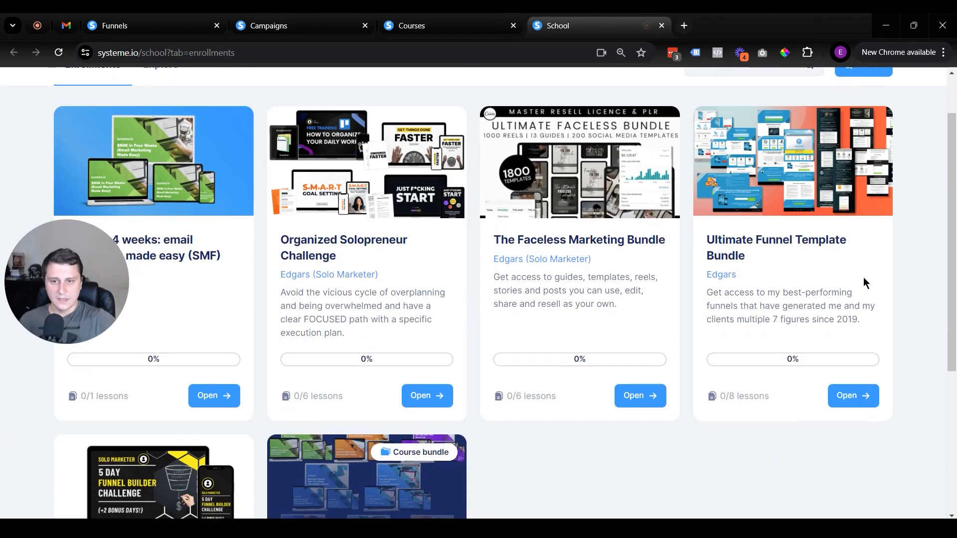
{"action": "scroll", "coordinate": [762, 406], "scroll_direction": "up", "scroll_amount": 2}
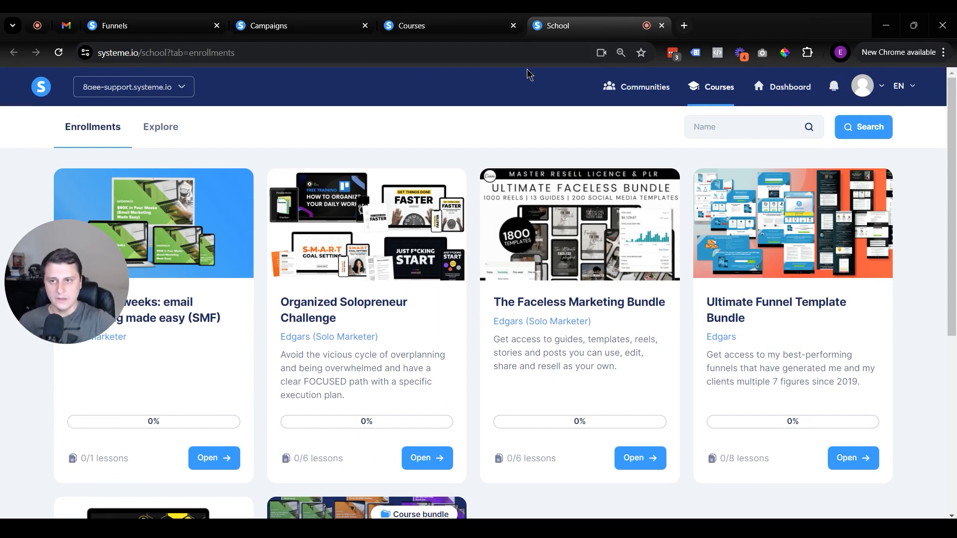
Review the course's URL path and remaining settings, save the course settings, and close their tab.
{"action": "left_click", "coordinate": [431, 21]}
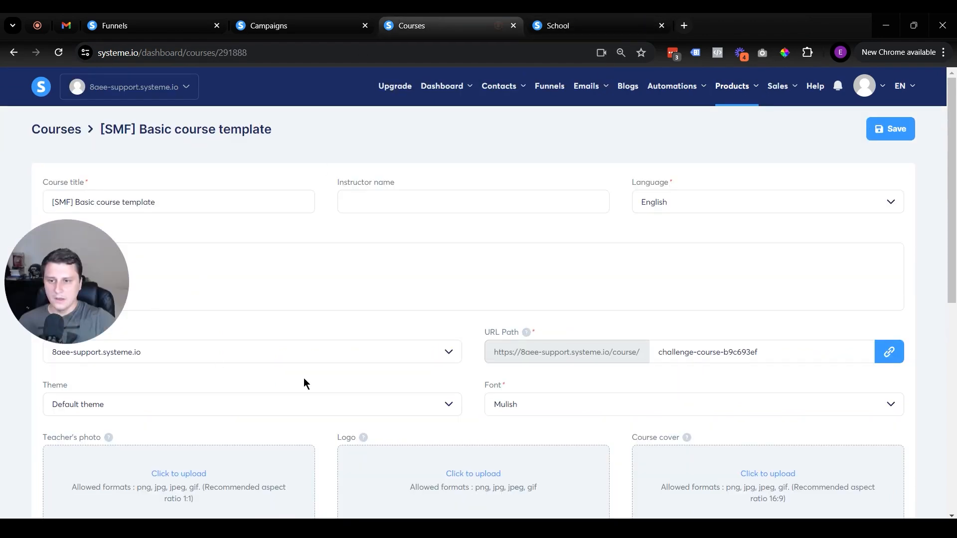
{"action": "scroll", "coordinate": [303, 381], "scroll_direction": "down", "scroll_amount": 4}
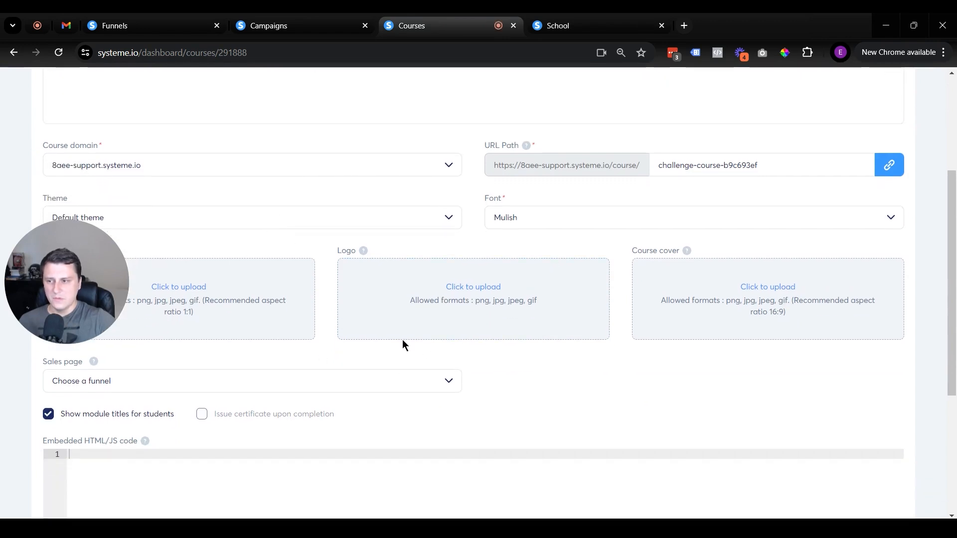
{"action": "scroll", "coordinate": [779, 309], "scroll_direction": "up", "scroll_amount": 2}
{"action": "triple_click", "coordinate": [784, 227]}
{"action": "scroll", "coordinate": [699, 399], "scroll_direction": "up", "scroll_amount": 3}
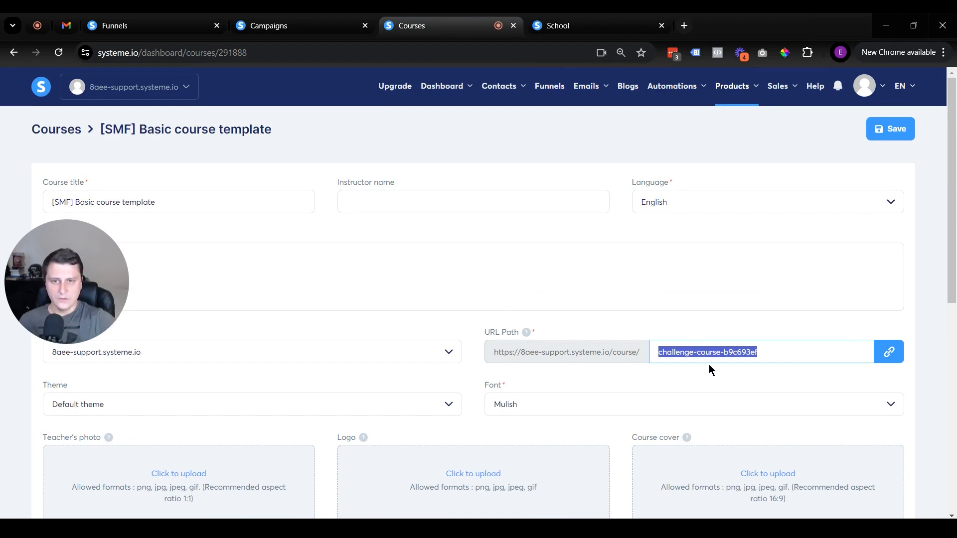
{"action": "left_click", "coordinate": [897, 130]}
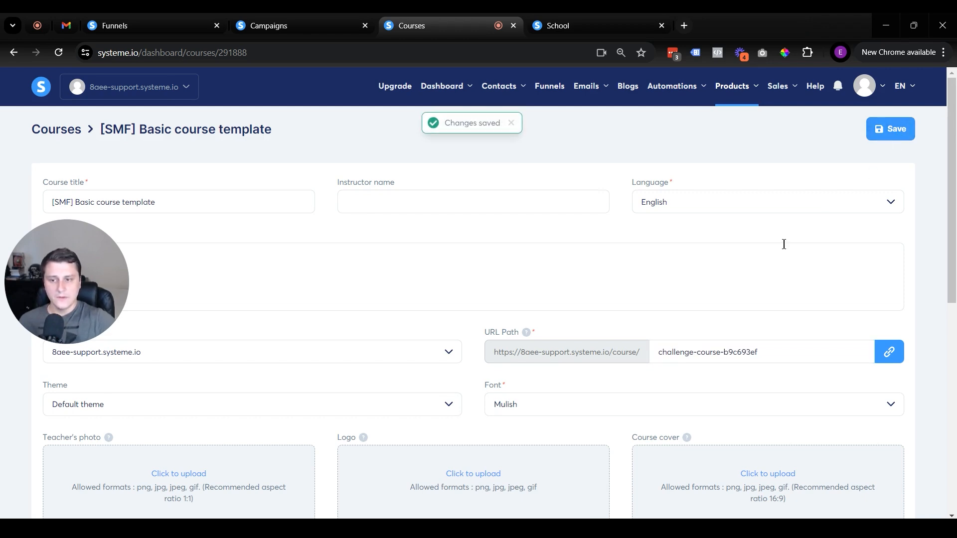
{"action": "left_click_drag", "start_coordinate": [2, 282], "coordinate": [50, 461]}
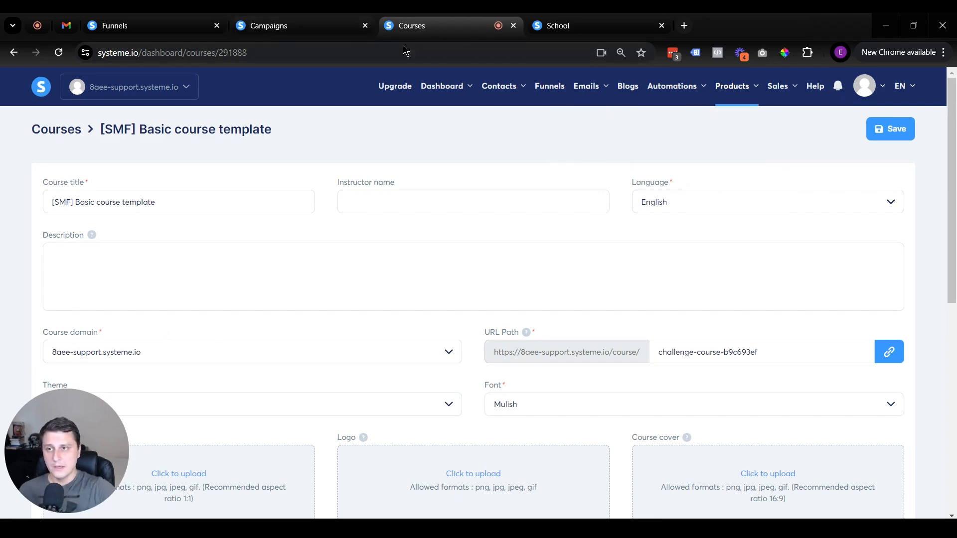
{"action": "key", "text": "ctrl+w"}
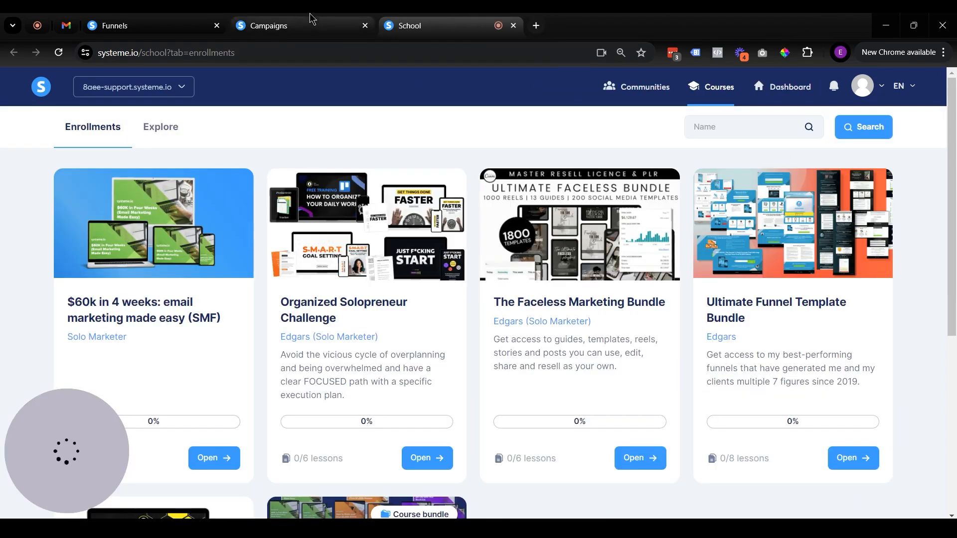
Close the student school page and open the [SMF] Basic Sale Confirmation Email campaign from the campaigns list.
{"action": "key", "text": "ctrl+w"}
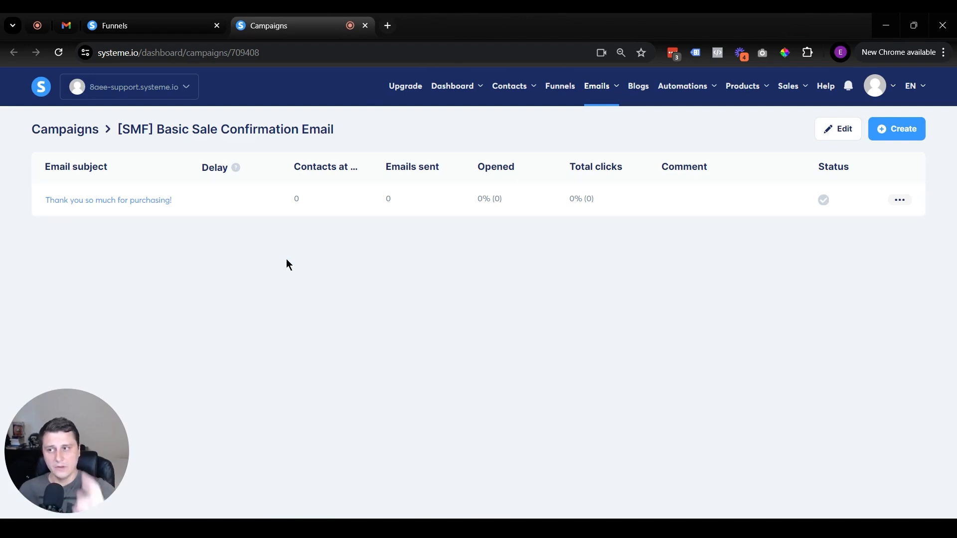
{"action": "mouse_move", "coordinate": [600, 94]}
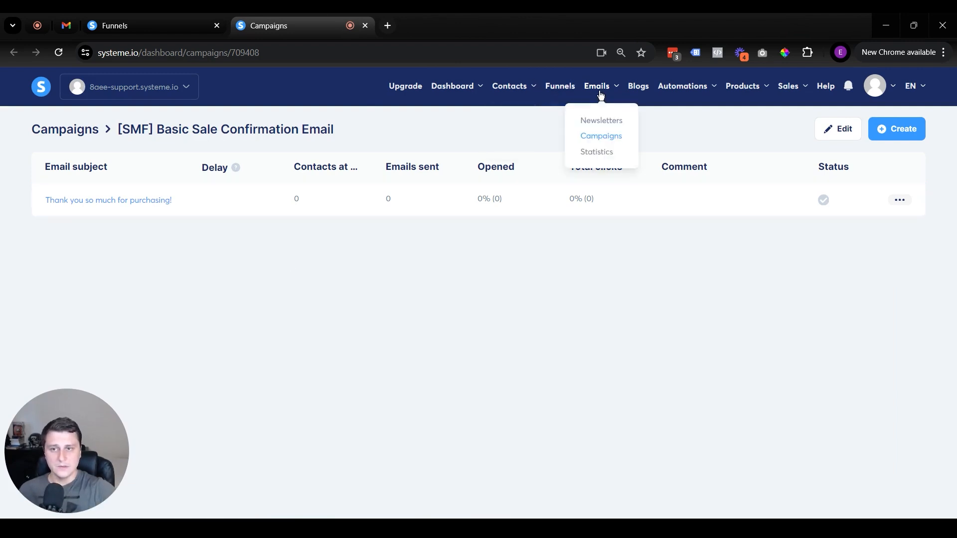
{"action": "left_click", "coordinate": [599, 146]}
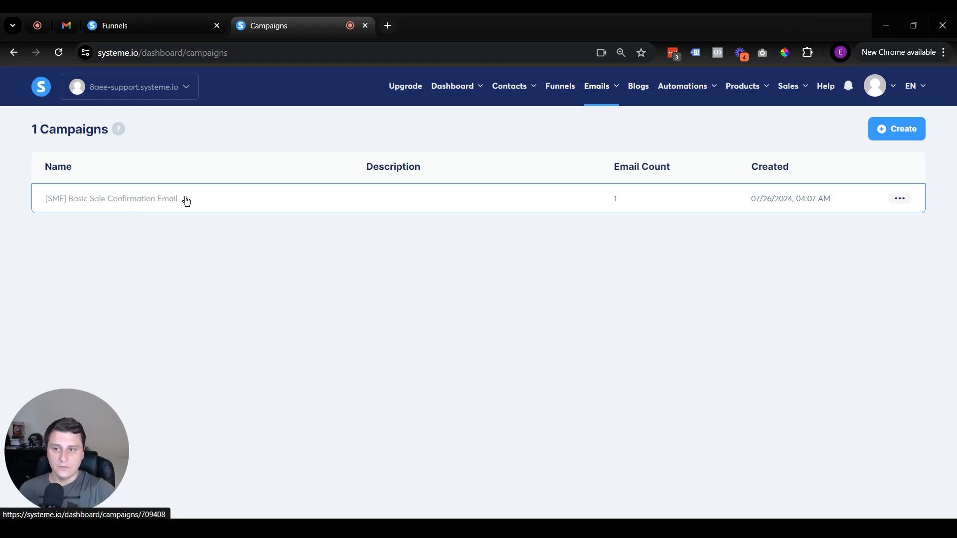
{"action": "left_click", "coordinate": [149, 199]}
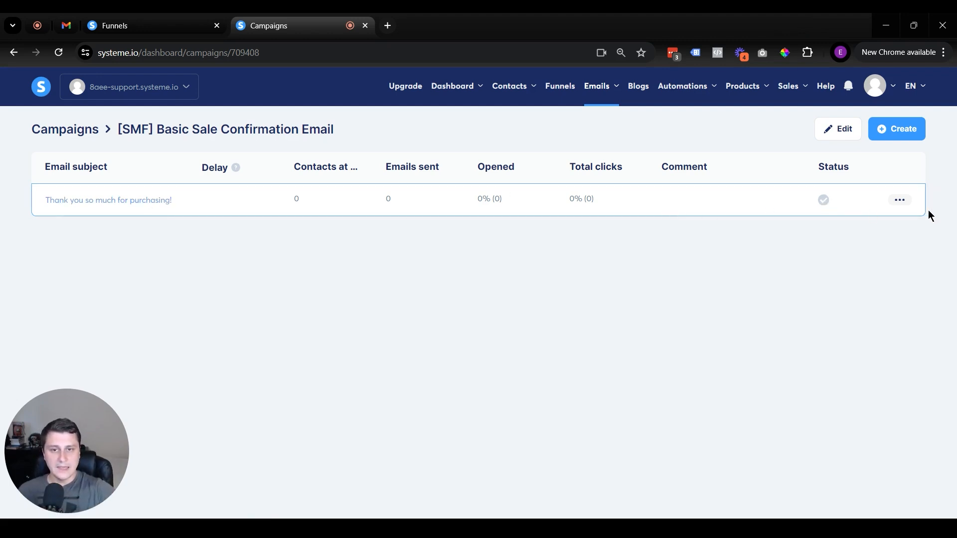
Activate the campaign's "Thank you so much for purchasing!" email with the default sending options.
{"action": "mouse_move", "coordinate": [905, 204]}
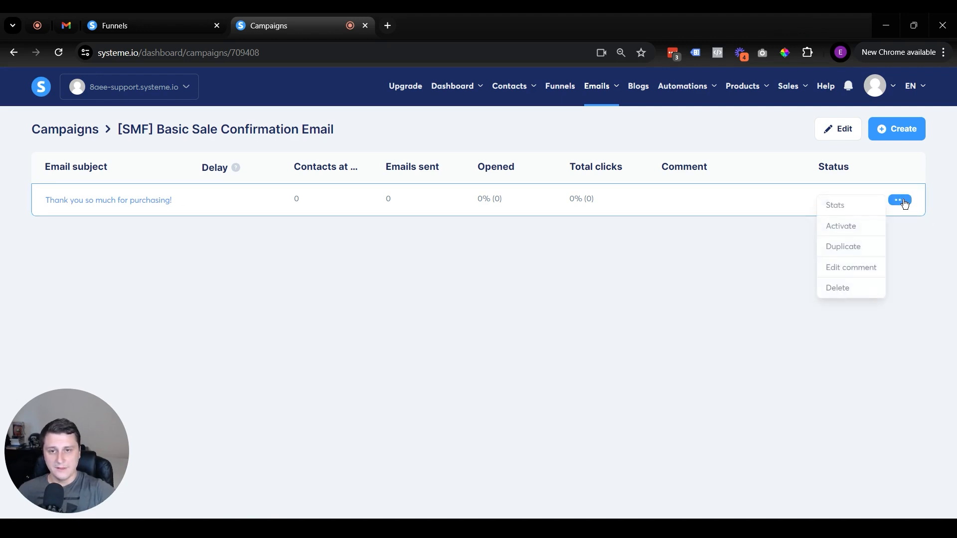
{"action": "left_click", "coordinate": [837, 229]}
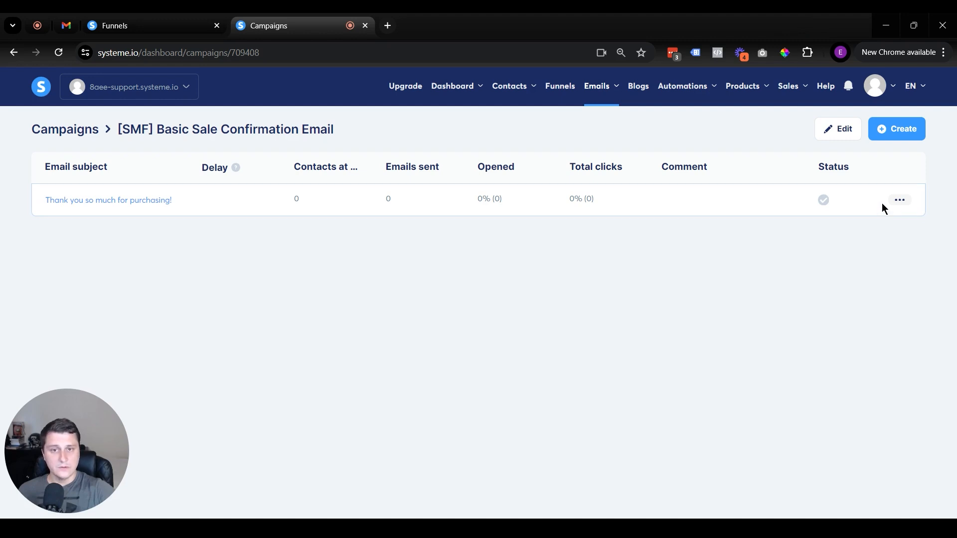
{"action": "mouse_move", "coordinate": [901, 209]}
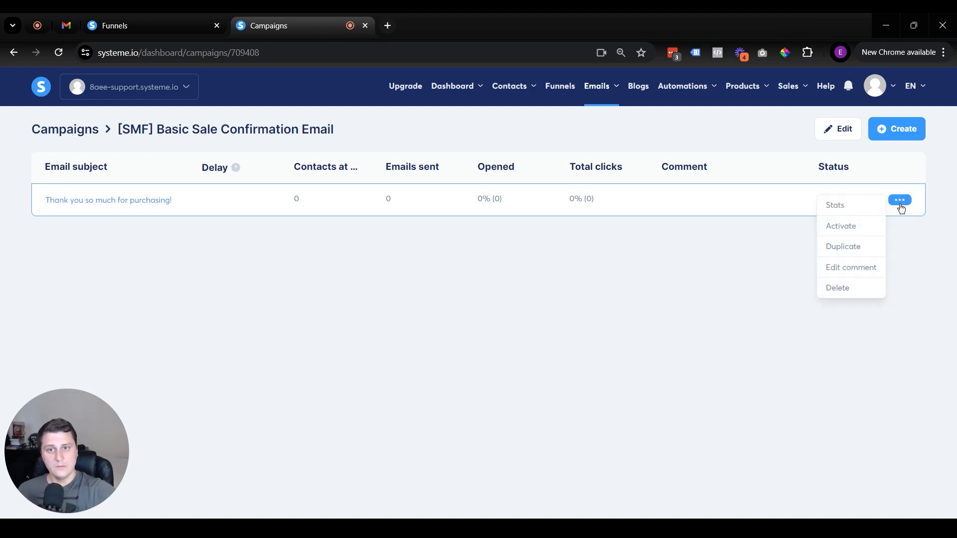
{"action": "left_click", "coordinate": [851, 226]}
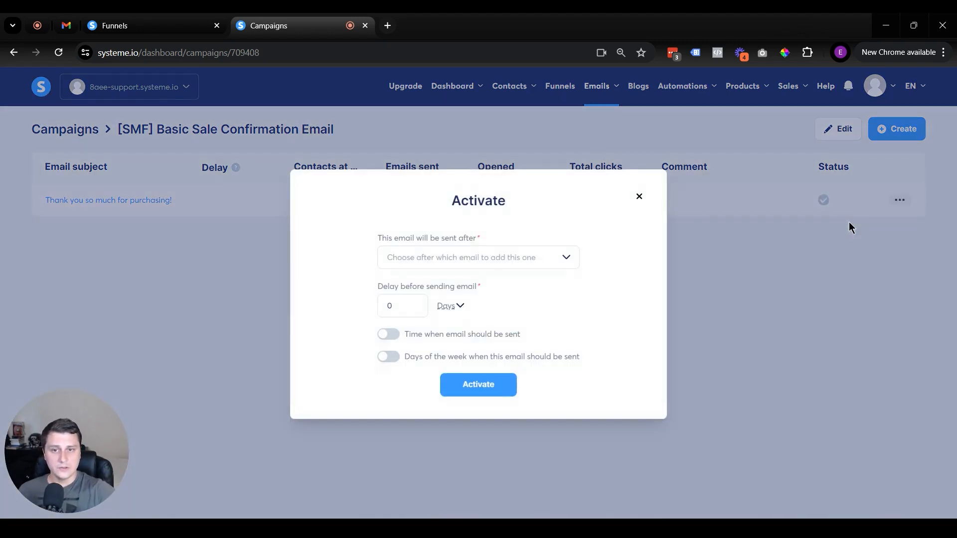
{"action": "left_click", "coordinate": [474, 392]}
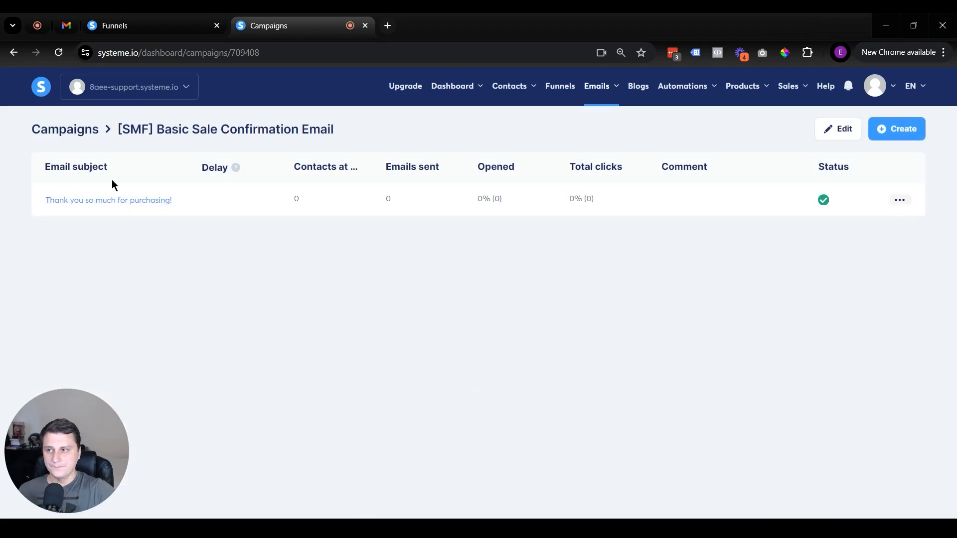
Open the "Thank you so much for purchasing!" email and review its subject line, body text and settings.
{"action": "left_click", "coordinate": [145, 200]}
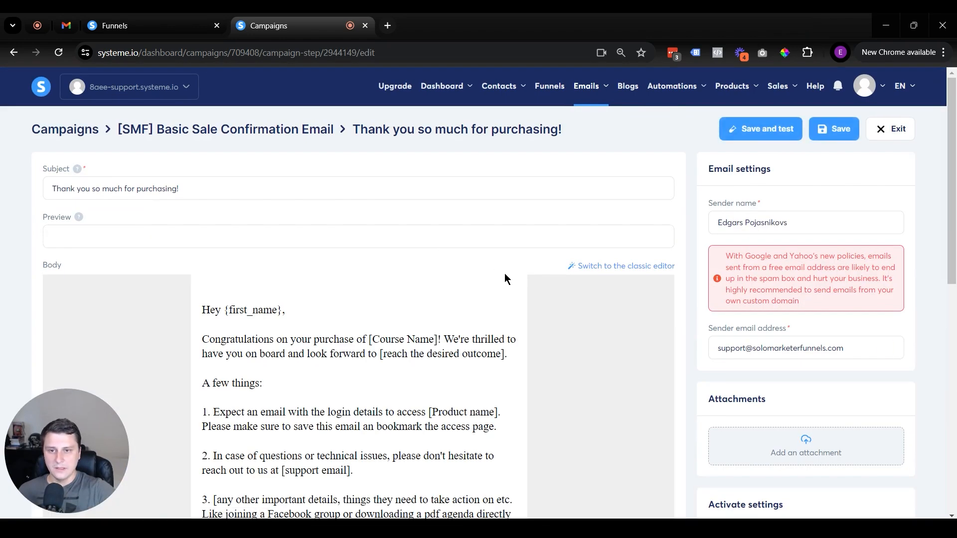
{"action": "scroll", "coordinate": [378, 342], "scroll_direction": "down", "scroll_amount": 4}
{"action": "scroll", "coordinate": [379, 342], "scroll_direction": "up", "scroll_amount": 4}
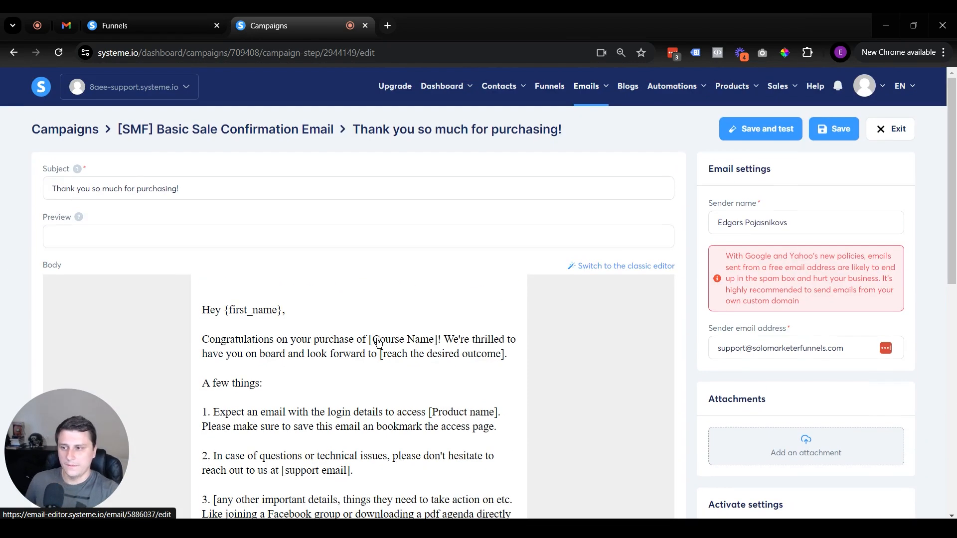
{"action": "left_click_drag", "start_coordinate": [199, 189], "coordinate": [36, 199]}
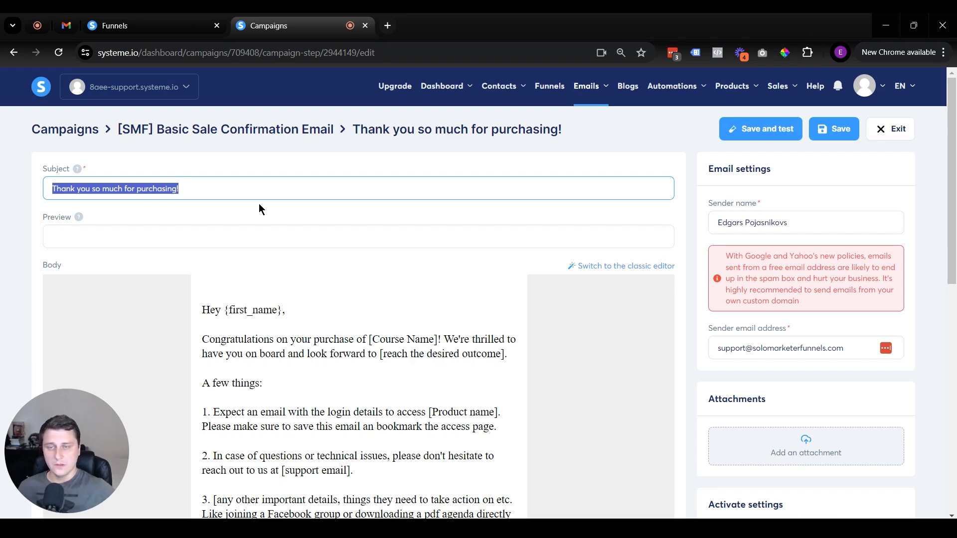
{"action": "scroll", "coordinate": [303, 202], "scroll_direction": "down", "scroll_amount": 1}
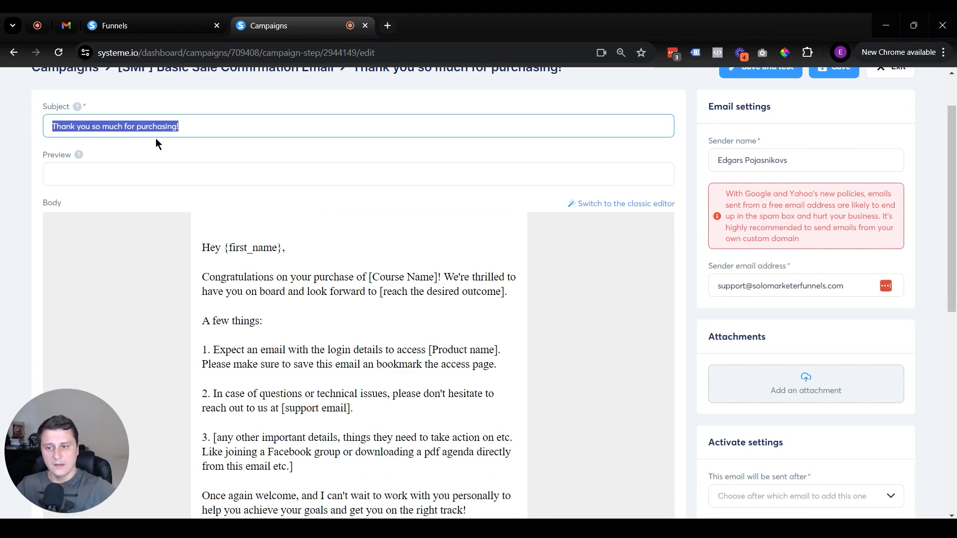
{"action": "scroll", "coordinate": [427, 363], "scroll_direction": "down", "scroll_amount": 8}
{"action": "scroll", "coordinate": [281, 358], "scroll_direction": "up", "scroll_amount": 7}
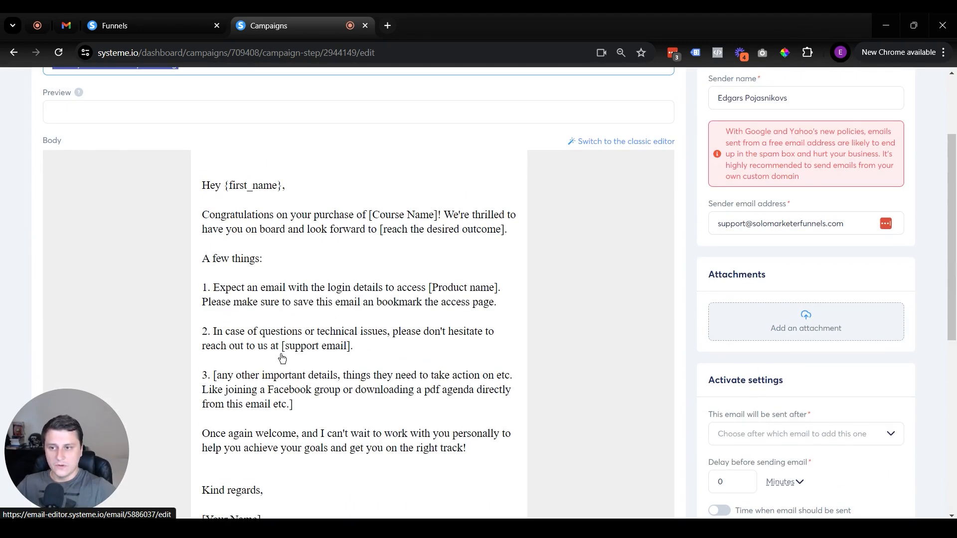
Open the main text block in the email editor and review the [Course Name] and desired outcome placeholders.
{"action": "left_click", "coordinate": [375, 300]}
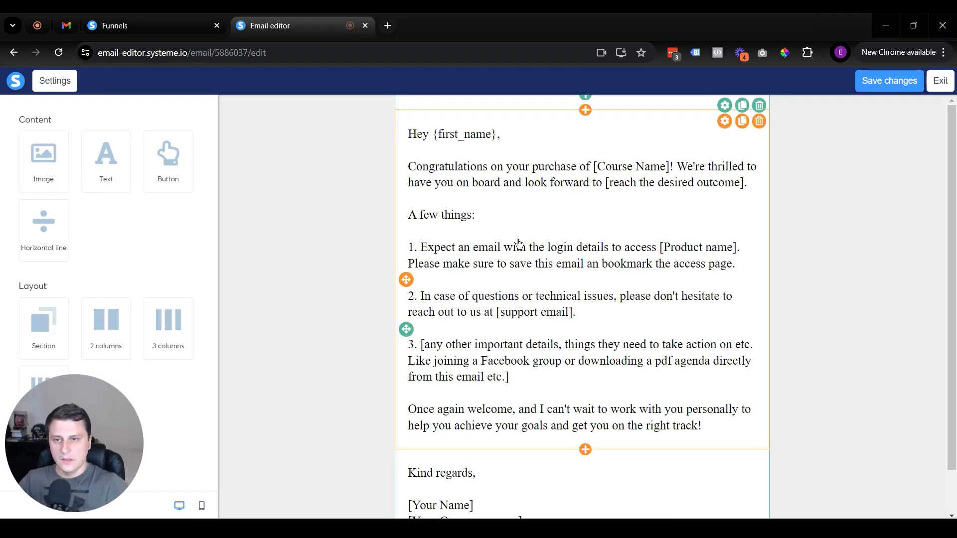
{"action": "left_click", "coordinate": [518, 244]}
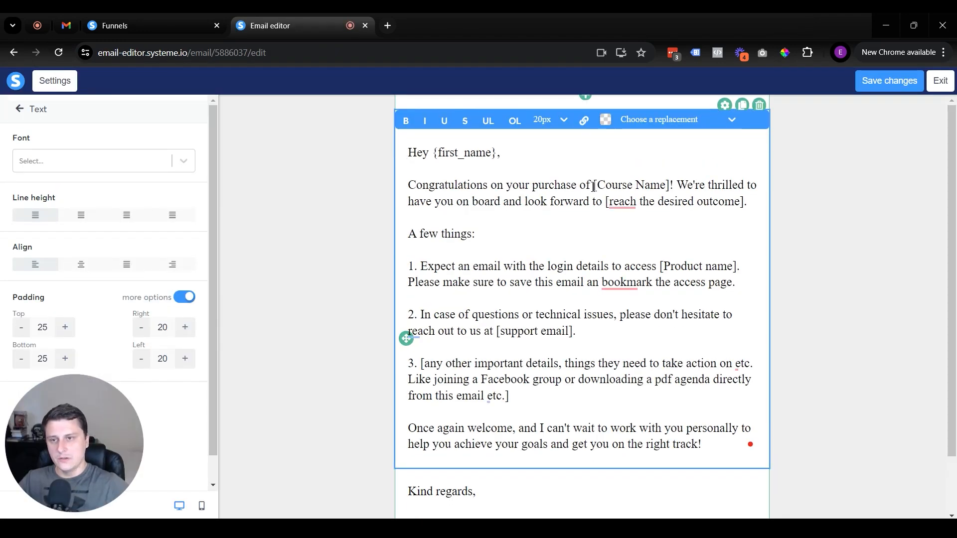
{"action": "left_click_drag", "start_coordinate": [594, 185], "coordinate": [669, 185]}
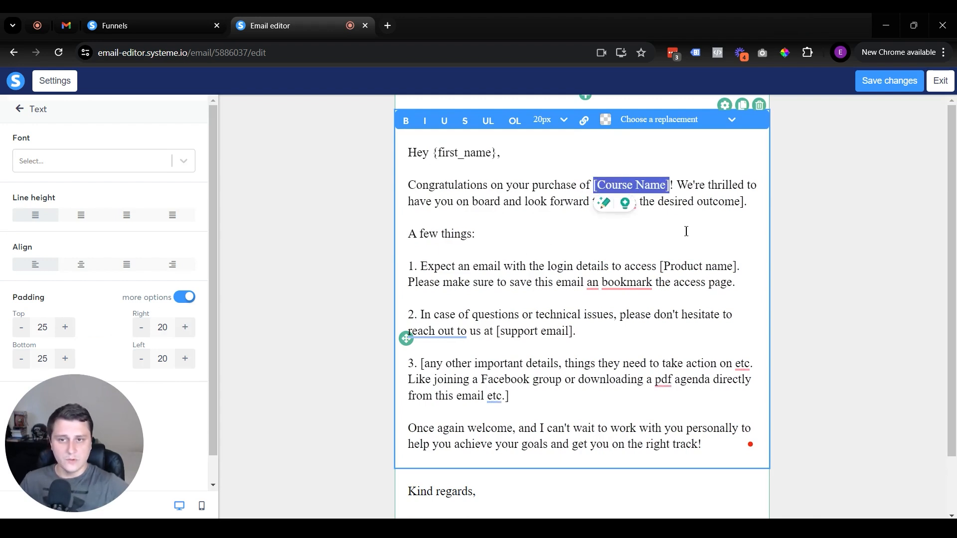
{"action": "left_click", "coordinate": [625, 219]}
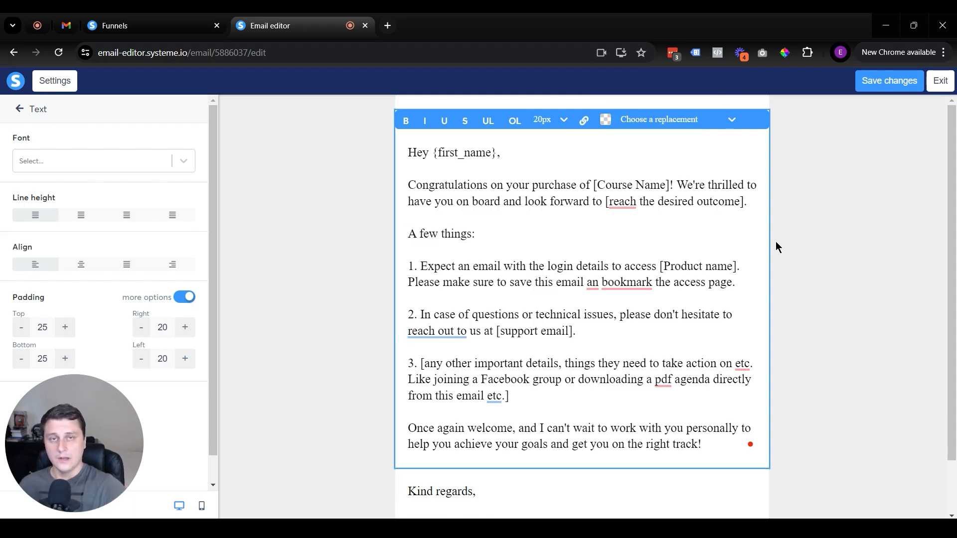
{"action": "left_click_drag", "start_coordinate": [734, 201], "coordinate": [675, 184]}
{"action": "left_click", "coordinate": [727, 218]}
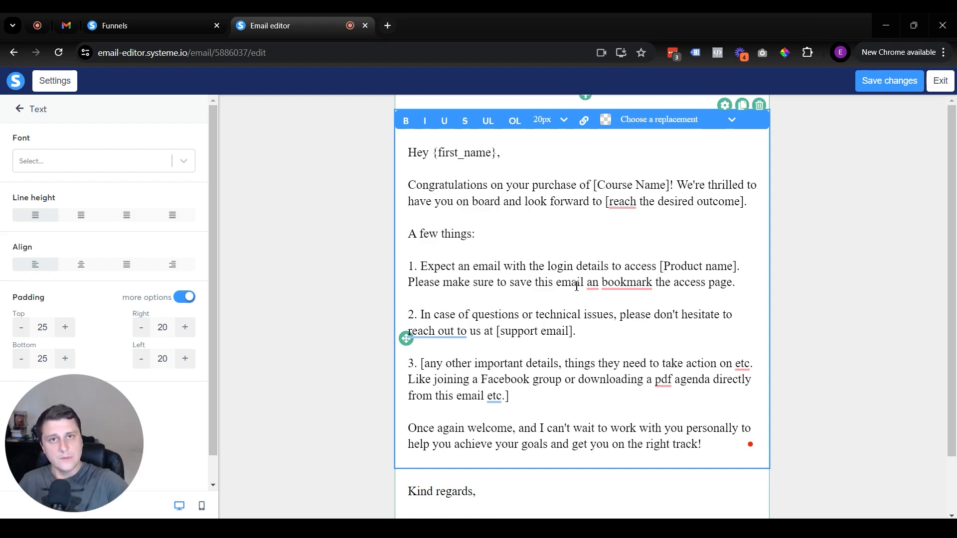
Review the login details sentence and the [Product name] and [support email] placeholders in items 1 and 2.
{"action": "left_click_drag", "start_coordinate": [516, 264], "coordinate": [663, 301]}
{"action": "left_click", "coordinate": [663, 300]}
{"action": "left_click_drag", "start_coordinate": [661, 266], "coordinate": [737, 267]}
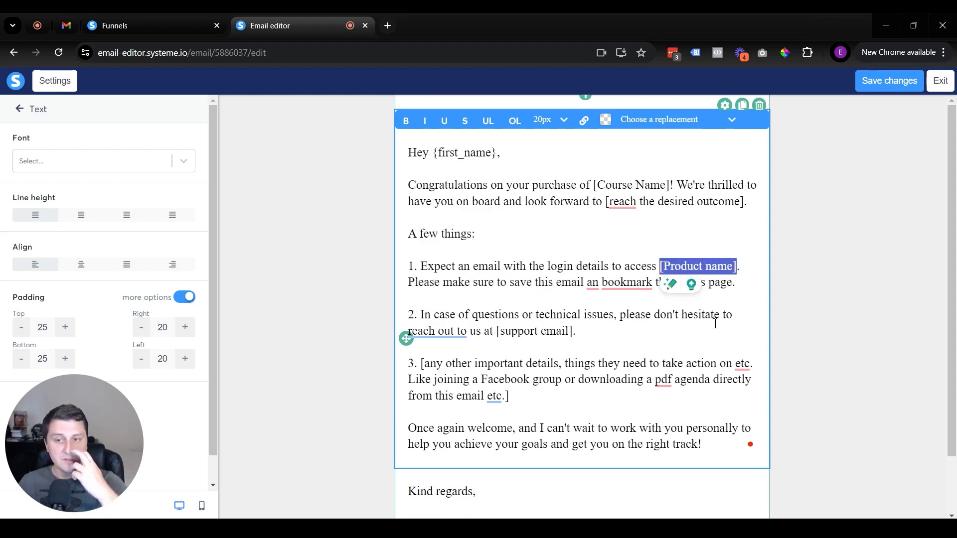
{"action": "left_click_drag", "start_coordinate": [497, 331], "coordinate": [571, 333]}
{"action": "left_click", "coordinate": [668, 361]}
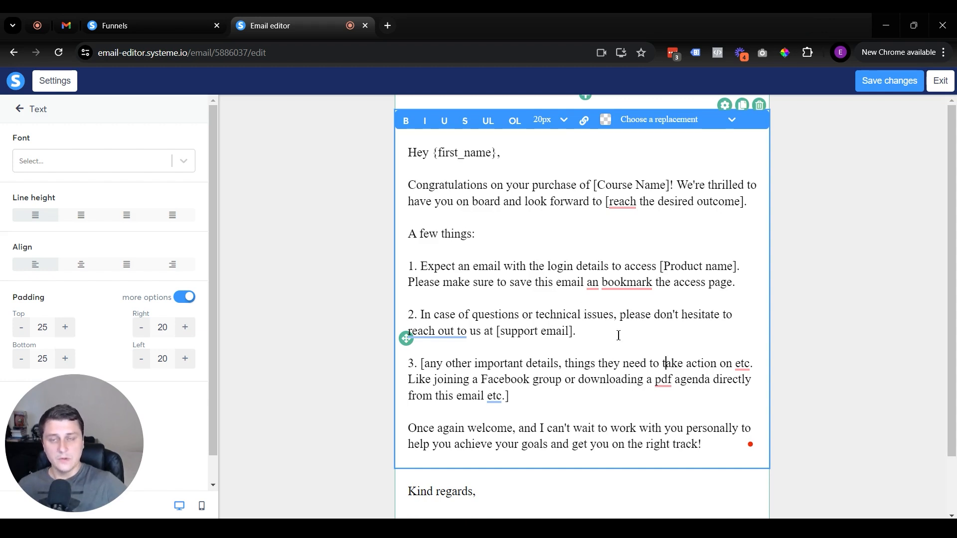
Review the item 3 placeholder for other important details, and save the email body and exit the editor.
{"action": "scroll", "coordinate": [618, 335], "scroll_direction": "down", "scroll_amount": 1}
{"action": "left_click_drag", "start_coordinate": [528, 333], "coordinate": [420, 290]}
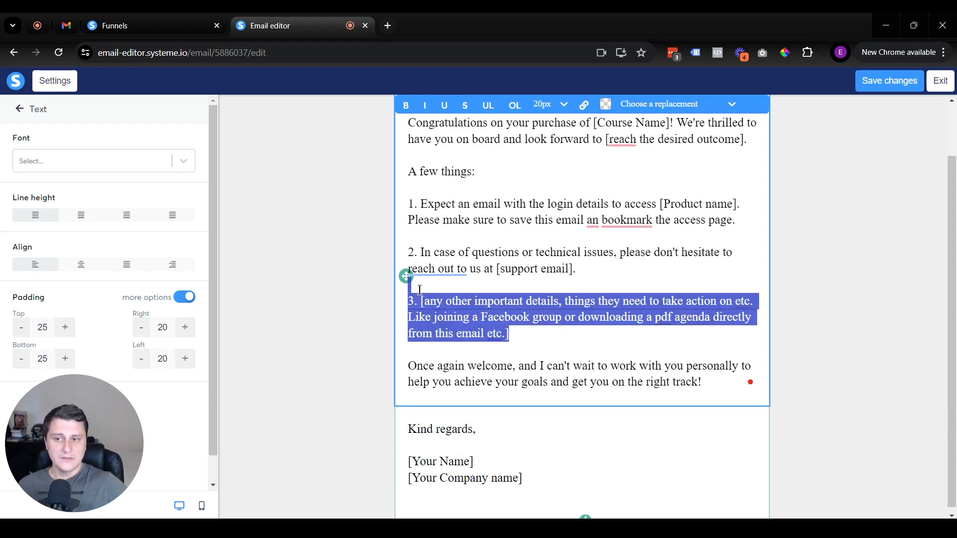
{"action": "left_click", "coordinate": [529, 342]}
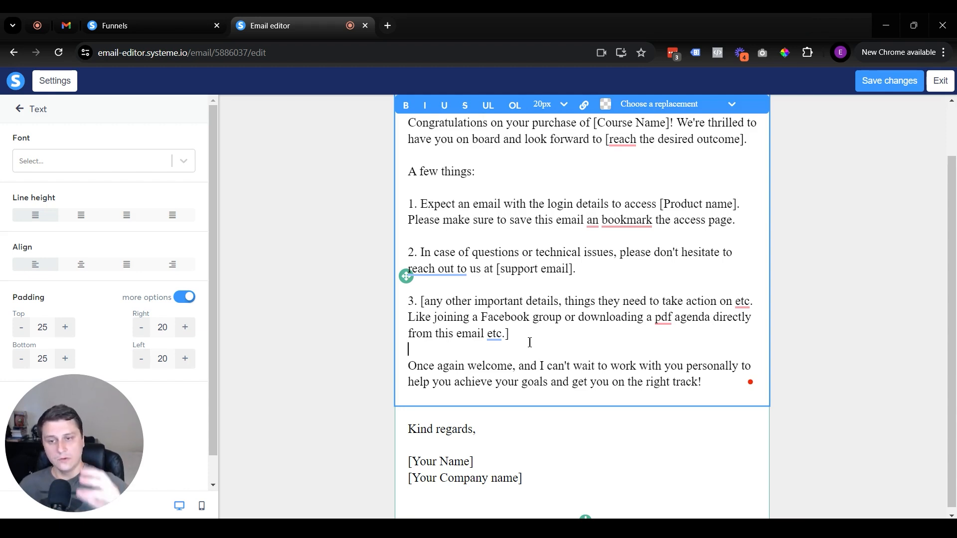
{"action": "left_click_drag", "start_coordinate": [530, 342], "coordinate": [421, 302]}
{"action": "left_click", "coordinate": [551, 342]}
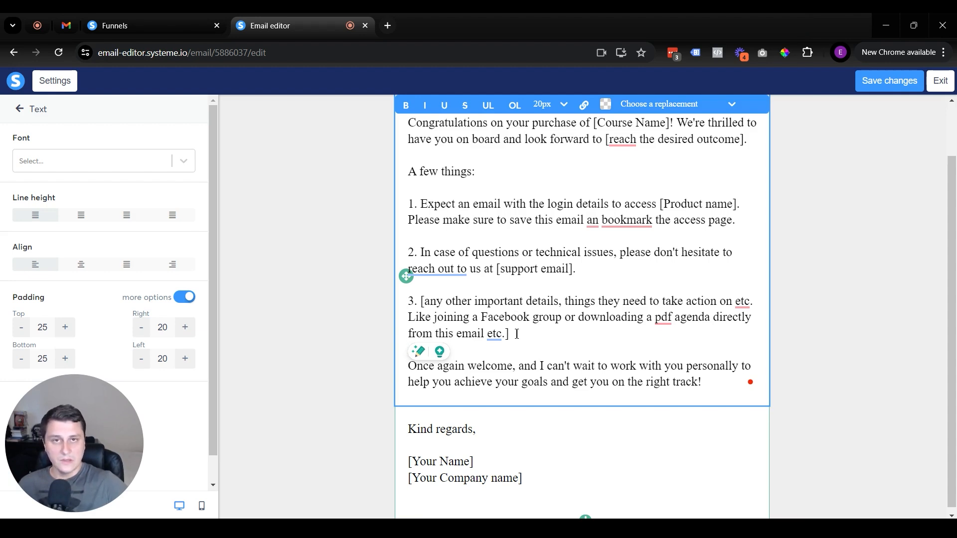
{"action": "left_click_drag", "start_coordinate": [528, 341], "coordinate": [425, 301]}
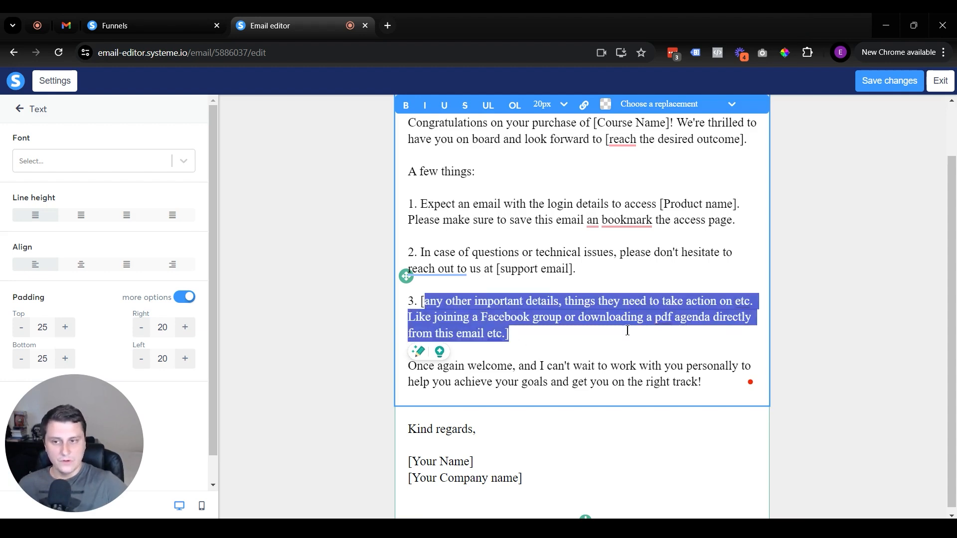
{"action": "left_click", "coordinate": [627, 332]}
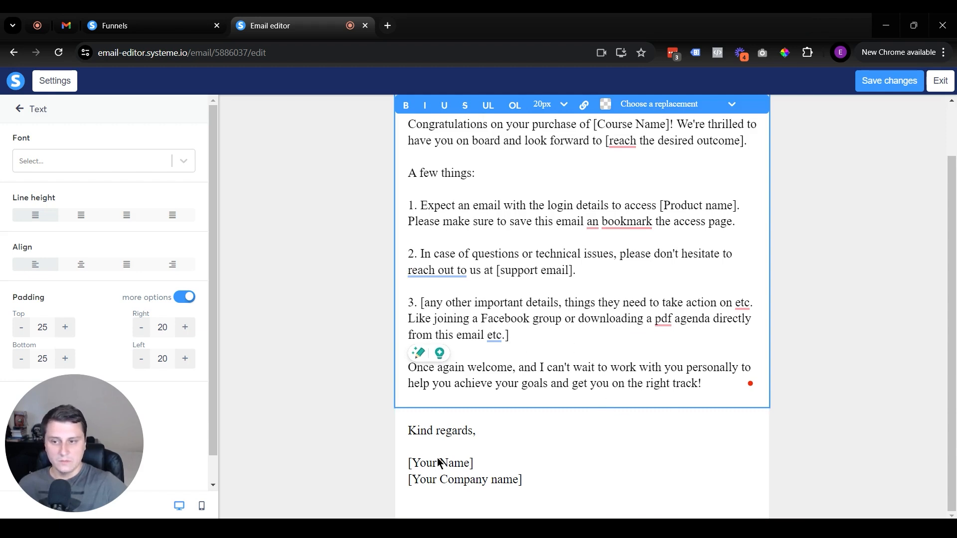
{"action": "left_click", "coordinate": [889, 81]}
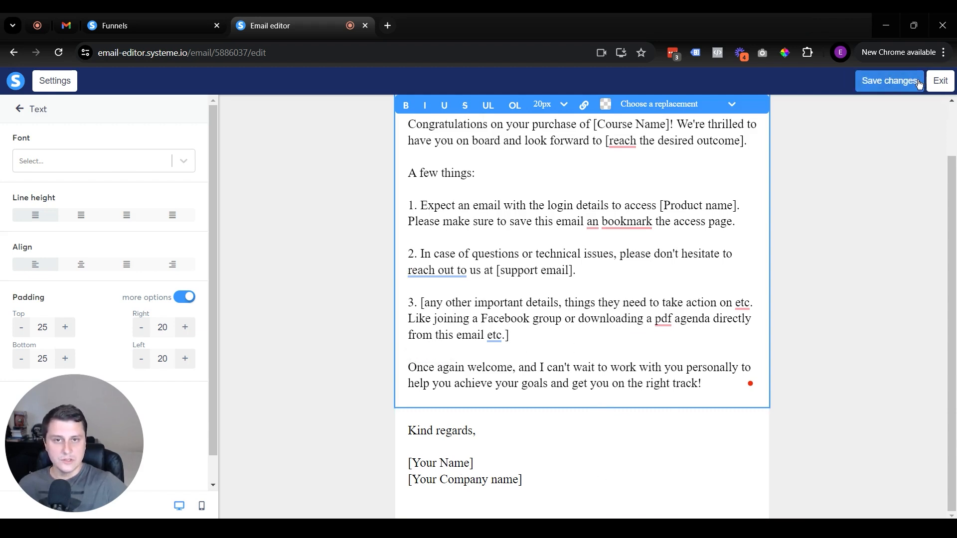
{"action": "left_click", "coordinate": [947, 82]}
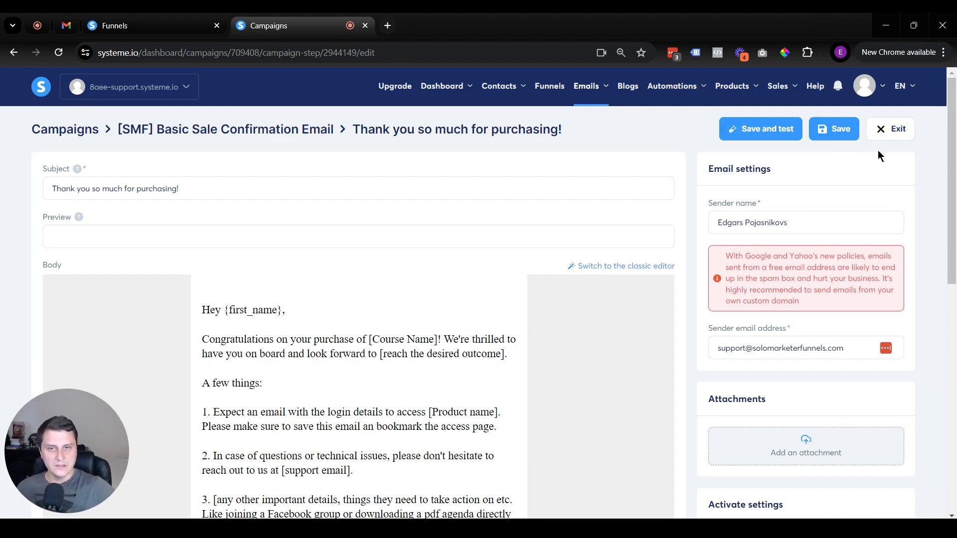
Review the email's Activate settings, and open the test email dialog and dismiss it without sending.
{"action": "scroll", "coordinate": [758, 142], "scroll_direction": "down", "scroll_amount": 1}
{"action": "scroll", "coordinate": [759, 142], "scroll_direction": "down", "scroll_amount": 5}
{"action": "left_click_drag", "start_coordinate": [705, 208], "coordinate": [834, 196]}
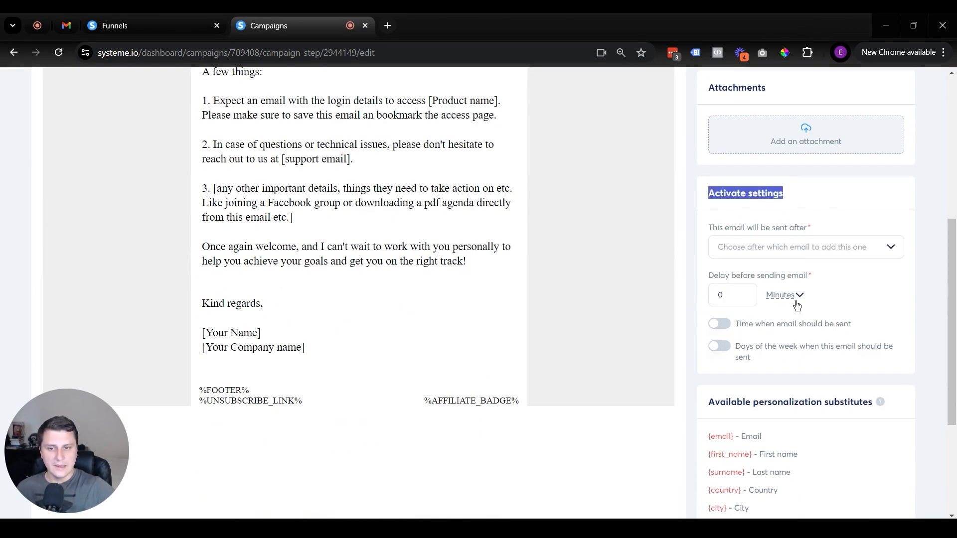
{"action": "scroll", "coordinate": [796, 306], "scroll_direction": "up", "scroll_amount": 6}
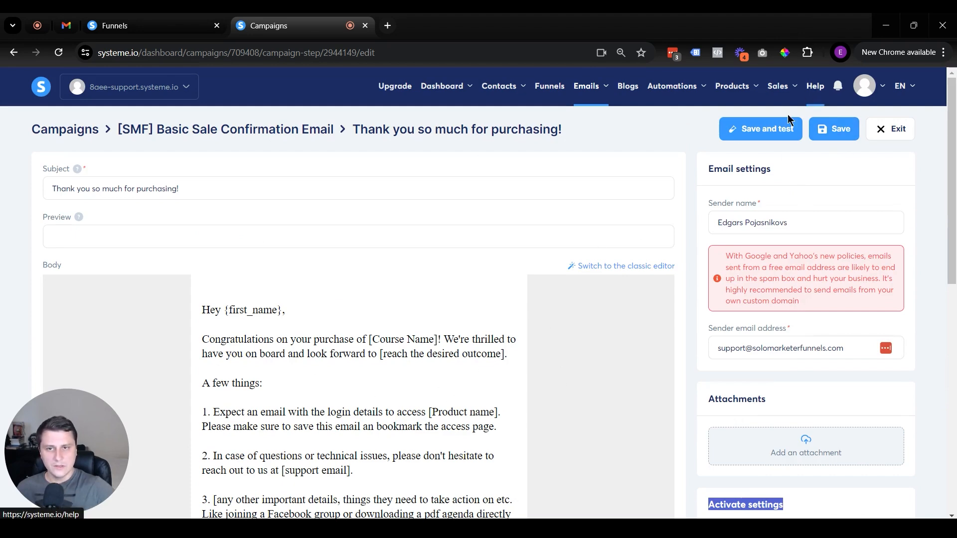
{"action": "left_click", "coordinate": [763, 128]}
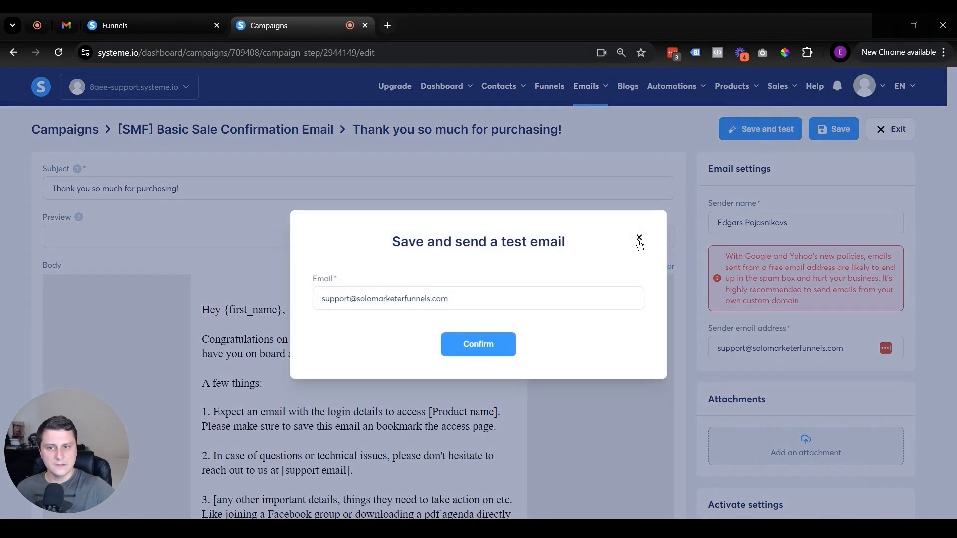
{"action": "left_click", "coordinate": [639, 238]}
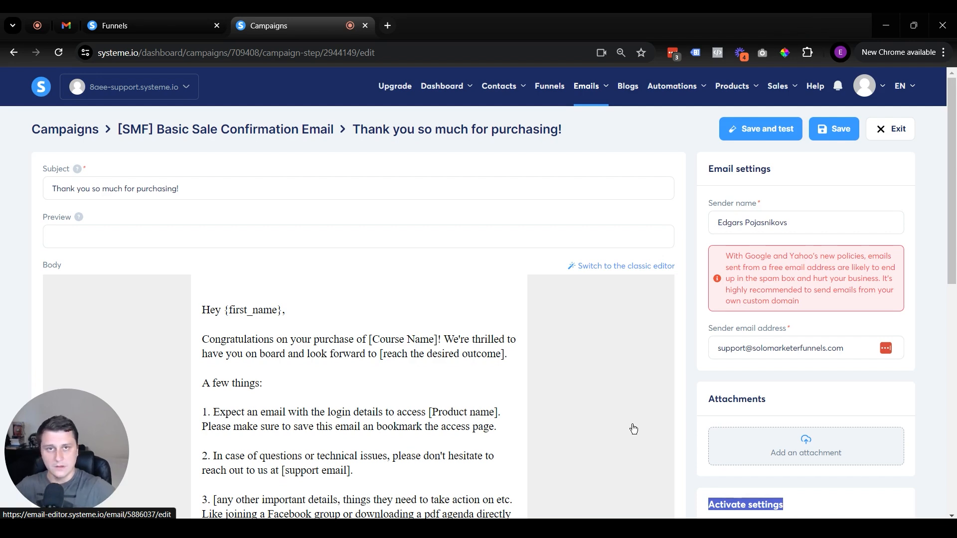
Save and exit the purchase thank-you email, and close the campaign's tab to return to the sales page funnel.
{"action": "left_click", "coordinate": [824, 127]}
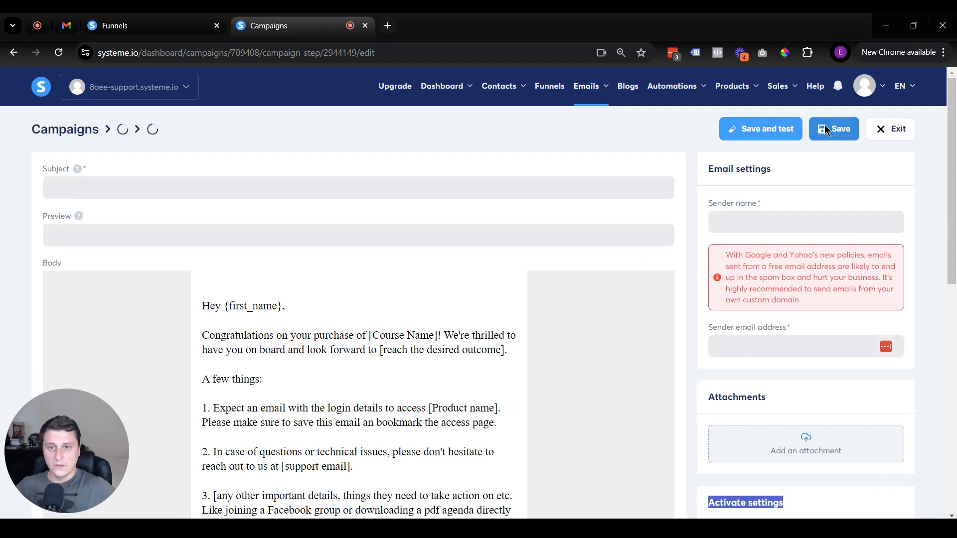
{"action": "left_click", "coordinate": [893, 128]}
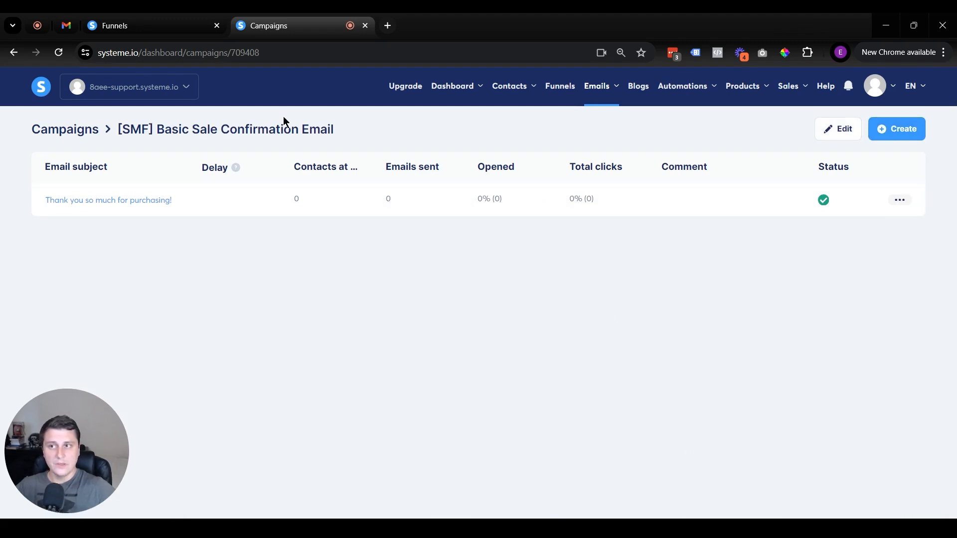
{"action": "key", "text": "ctrl+w"}
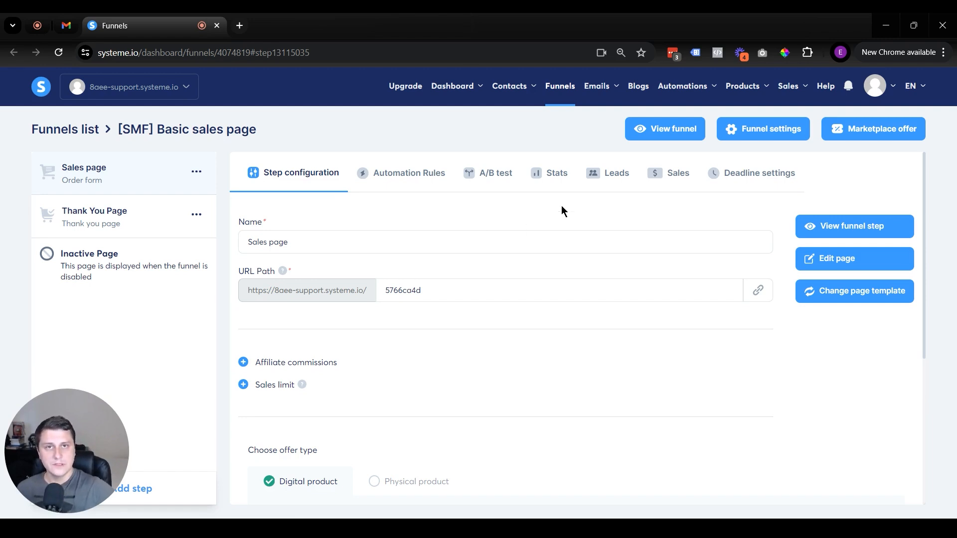
Review the sales page's step configuration, including its URL path.
{"action": "scroll", "coordinate": [442, 238], "scroll_direction": "down", "scroll_amount": 6}
{"action": "scroll", "coordinate": [442, 238], "scroll_direction": "up", "scroll_amount": 6}
{"action": "scroll", "coordinate": [444, 239], "scroll_direction": "down", "scroll_amount": 1}
{"action": "scroll", "coordinate": [447, 240], "scroll_direction": "up", "scroll_amount": 1}
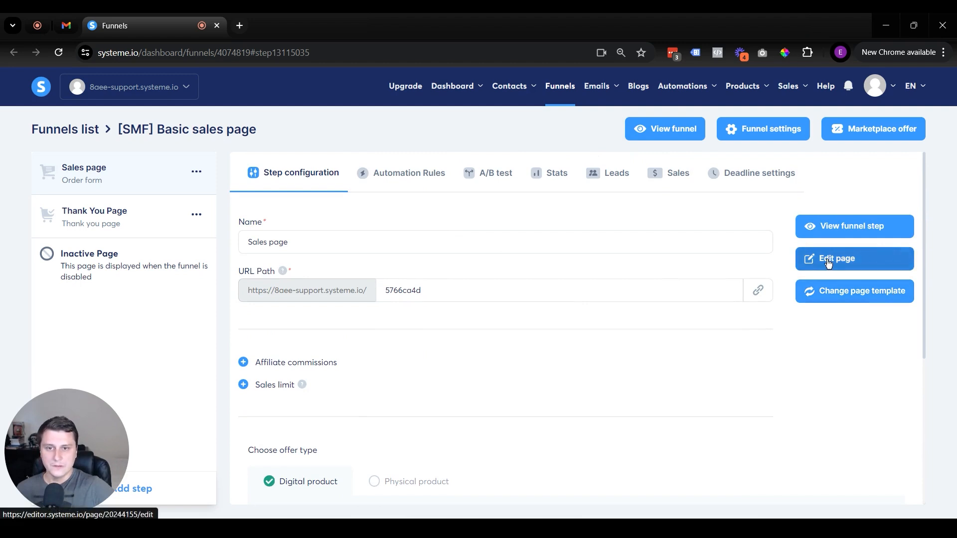
{"action": "double_click", "coordinate": [447, 291]}
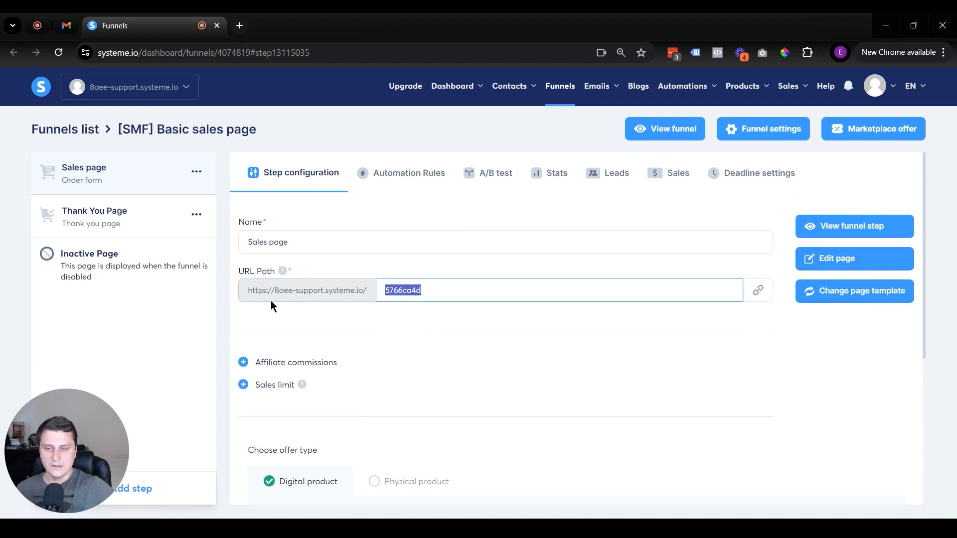
Open and dismiss the funnel settings, and reopen the [SMF] Basic sales page funnel from the funnels list.
{"action": "left_click", "coordinate": [773, 135]}
{"action": "left_click", "coordinate": [640, 172]}
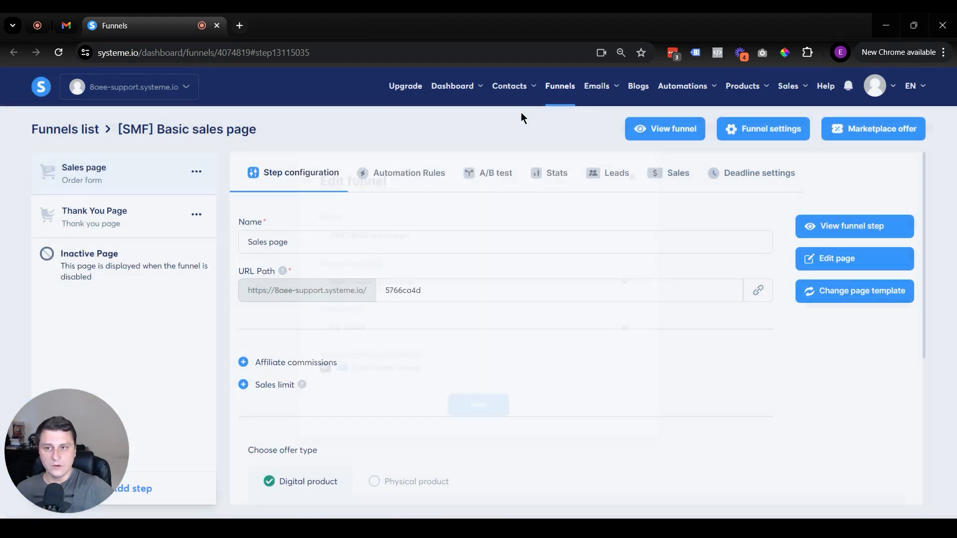
{"action": "left_click", "coordinate": [566, 84]}
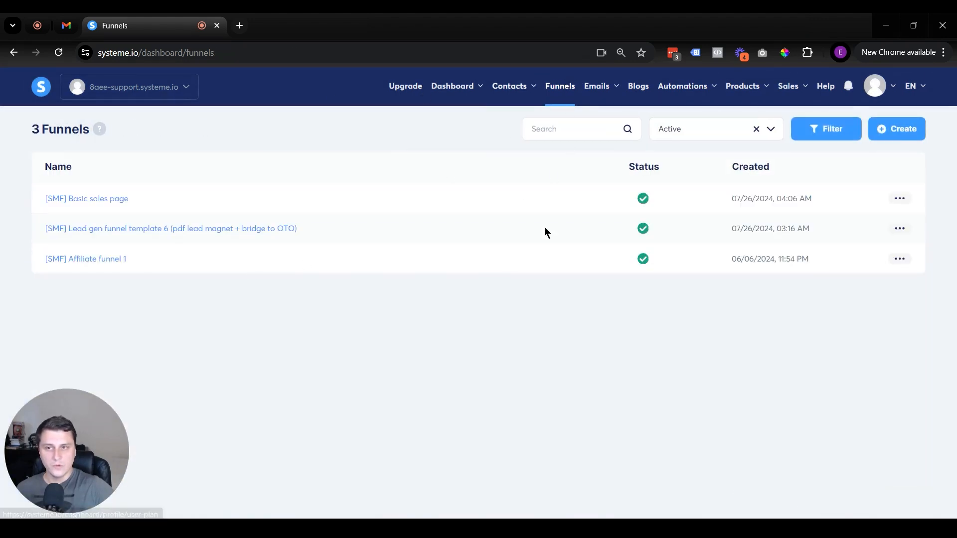
{"action": "left_click", "coordinate": [118, 199]}
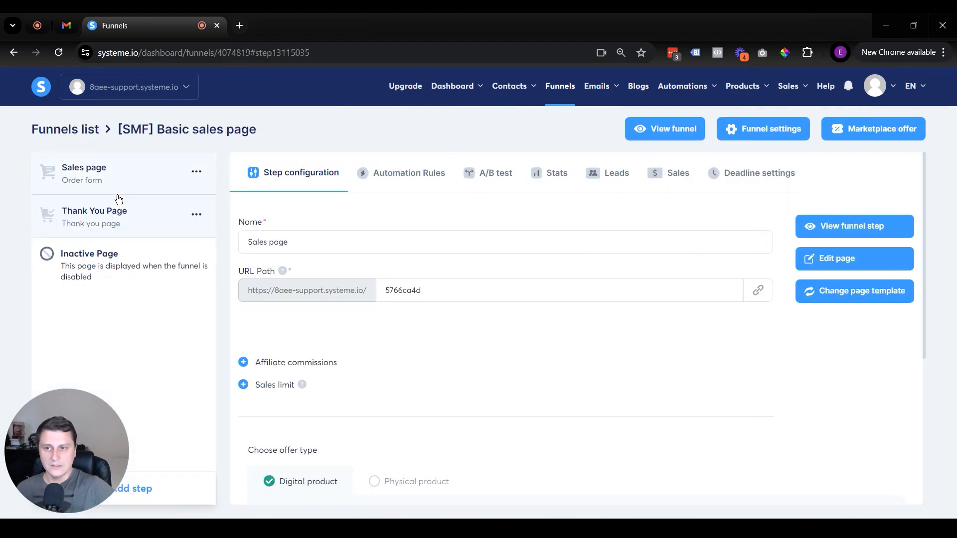
Open the funnel settings, review the funnel name, and keep 8aee-support.systeme.io as the funnel domain.
{"action": "left_click", "coordinate": [787, 133]}
{"action": "left_click_drag", "start_coordinate": [449, 227], "coordinate": [306, 229]}
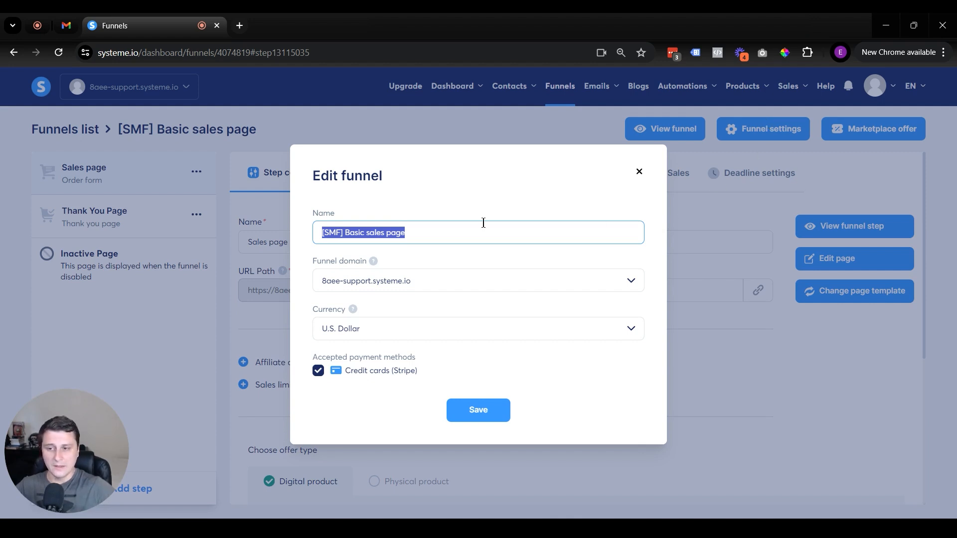
{"action": "left_click", "coordinate": [394, 278]}
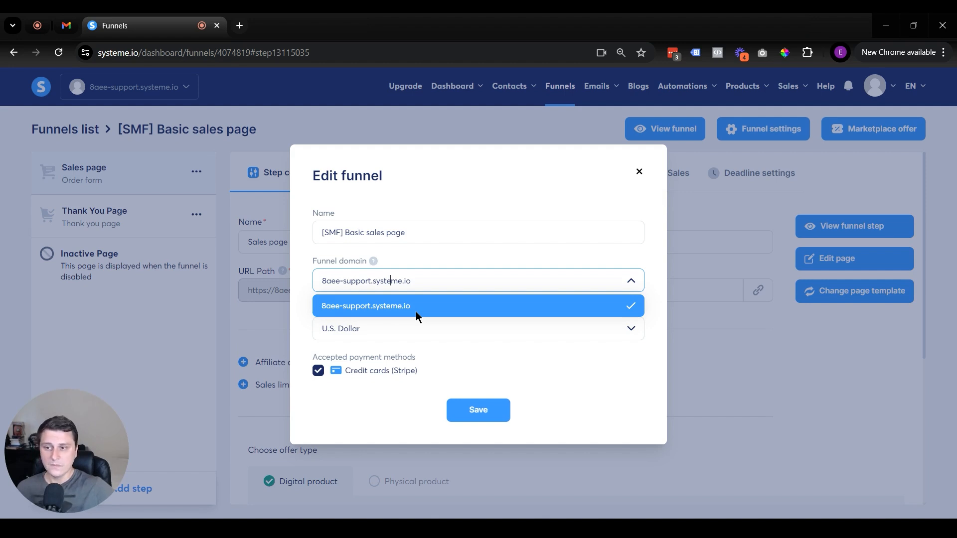
{"action": "left_click", "coordinate": [436, 313]}
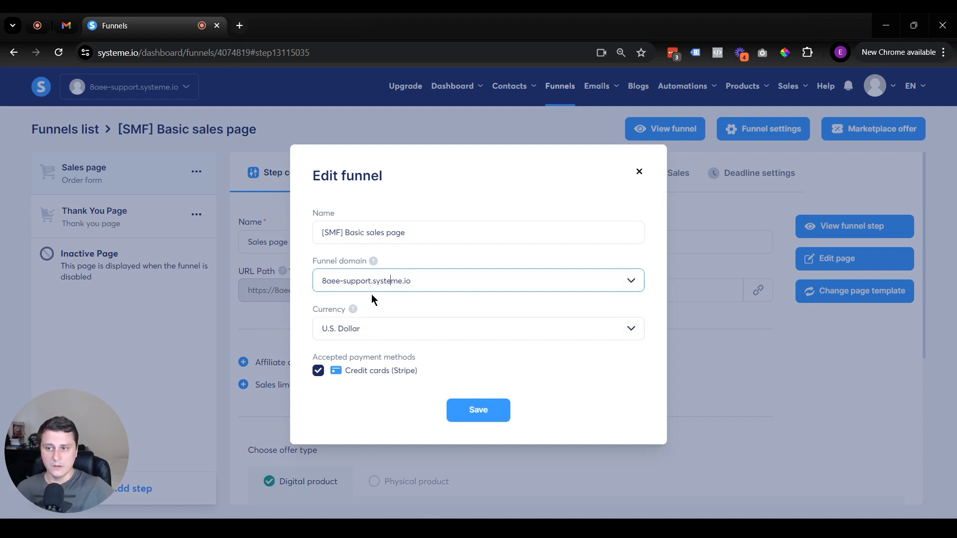
Review the currency options and accepted payment methods, and save the funnel settings with U.S. Dollar and Stripe credit cards.
{"action": "left_click", "coordinate": [366, 333]}
{"action": "scroll", "coordinate": [406, 423], "scroll_direction": "down", "scroll_amount": 2}
{"action": "scroll", "coordinate": [417, 427], "scroll_direction": "up", "scroll_amount": 2}
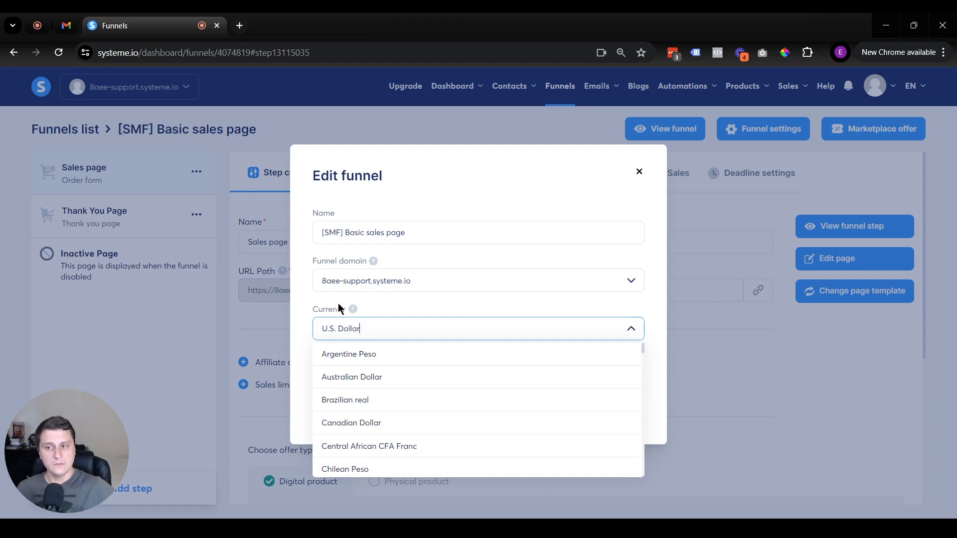
{"action": "left_click", "coordinate": [313, 302]}
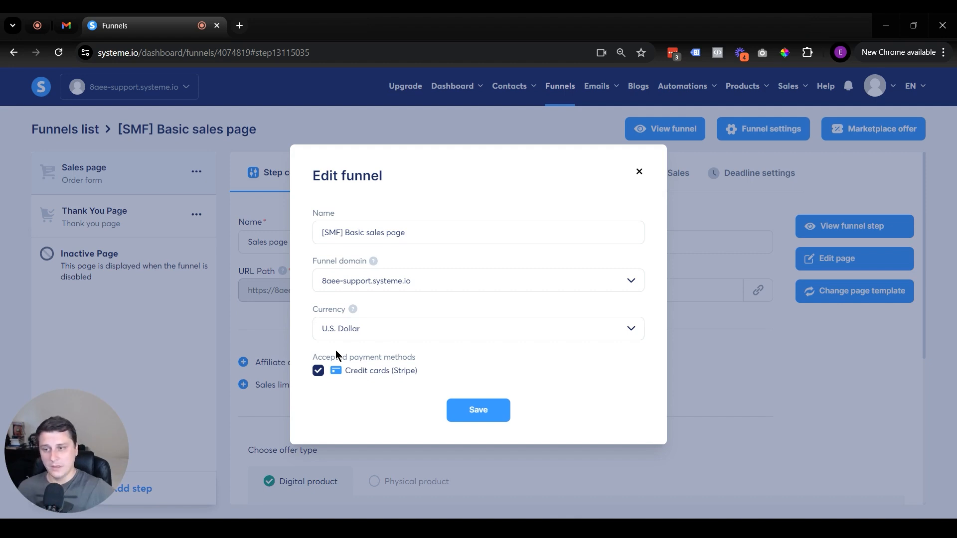
{"action": "left_click", "coordinate": [384, 340]}
{"action": "left_click", "coordinate": [310, 325]}
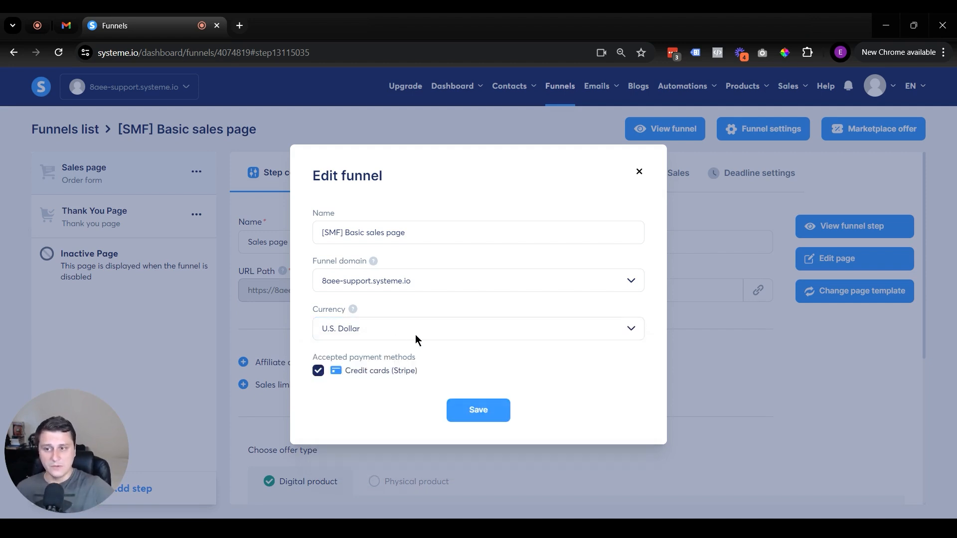
{"action": "left_click", "coordinate": [475, 408]}
Review the sales page's offer type and its Resources, Price plans, Coupons and order bump sections.
{"action": "scroll", "coordinate": [419, 324], "scroll_direction": "down", "scroll_amount": 4}
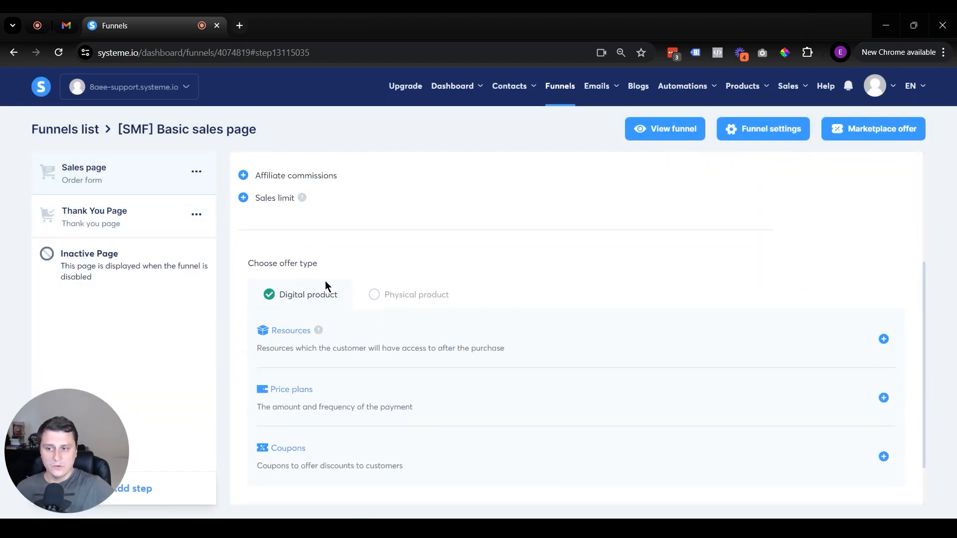
{"action": "scroll", "coordinate": [303, 280], "scroll_direction": "down", "scroll_amount": 1}
{"action": "scroll", "coordinate": [353, 399], "scroll_direction": "up", "scroll_amount": 3}
{"action": "scroll", "coordinate": [353, 398], "scroll_direction": "down", "scroll_amount": 3}
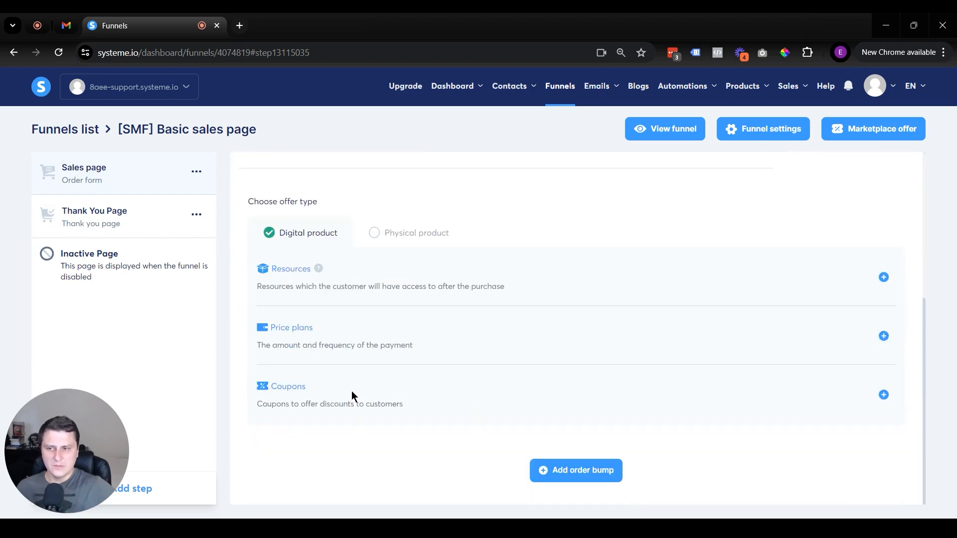
{"action": "scroll", "coordinate": [381, 388], "scroll_direction": "up", "scroll_amount": 4}
{"action": "scroll", "coordinate": [433, 404], "scroll_direction": "down", "scroll_amount": 4}
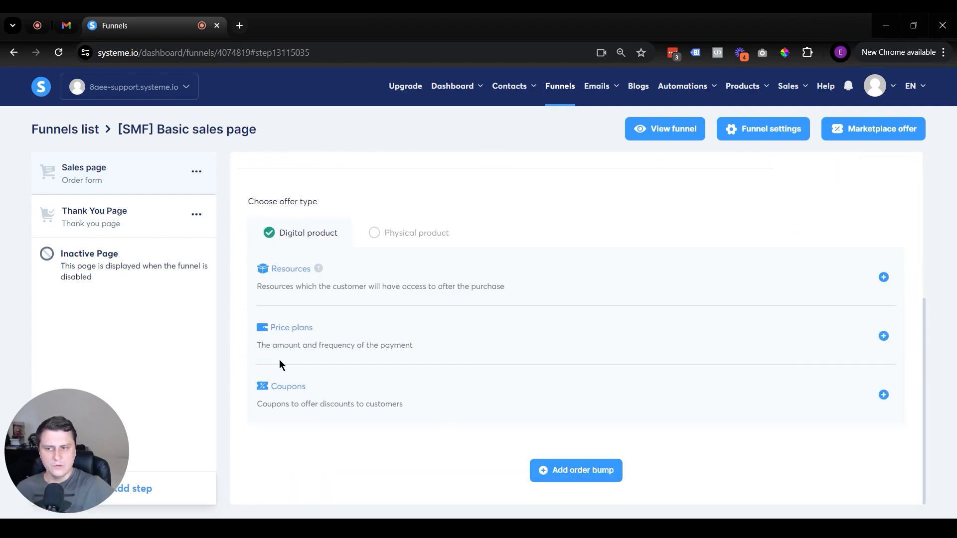
Open the form for adding a price plan, and review the sales page's configuration from its name to its offer sections.
{"action": "left_click", "coordinate": [884, 336]}
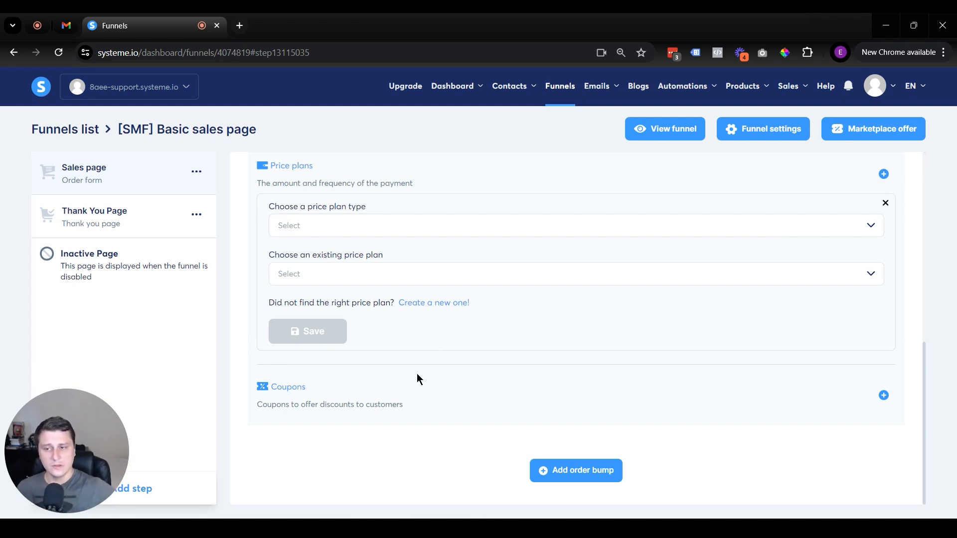
{"action": "scroll", "coordinate": [414, 374], "scroll_direction": "up", "scroll_amount": 8}
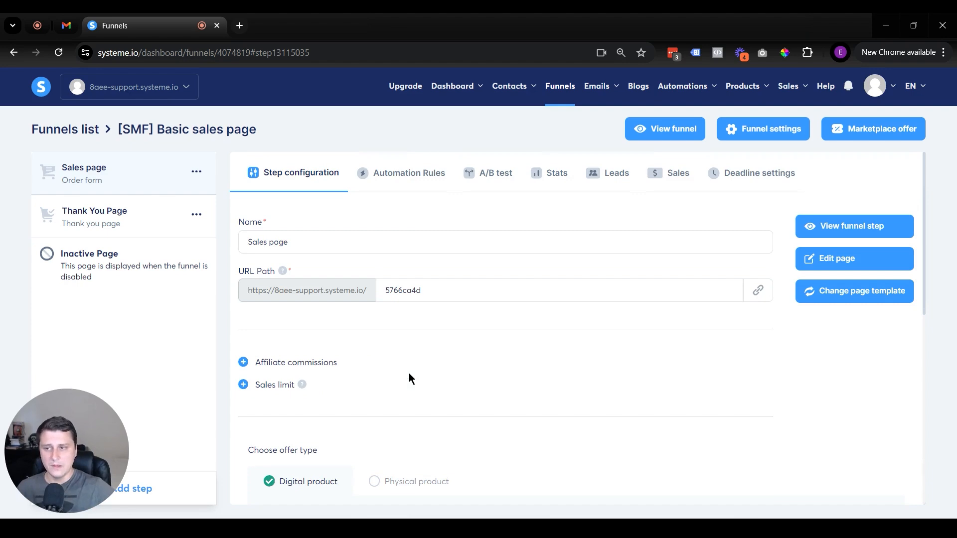
{"action": "scroll", "coordinate": [410, 379], "scroll_direction": "down", "scroll_amount": 3}
{"action": "scroll", "coordinate": [410, 379], "scroll_direction": "up", "scroll_amount": 3}
{"action": "scroll", "coordinate": [448, 376], "scroll_direction": "down", "scroll_amount": 5}
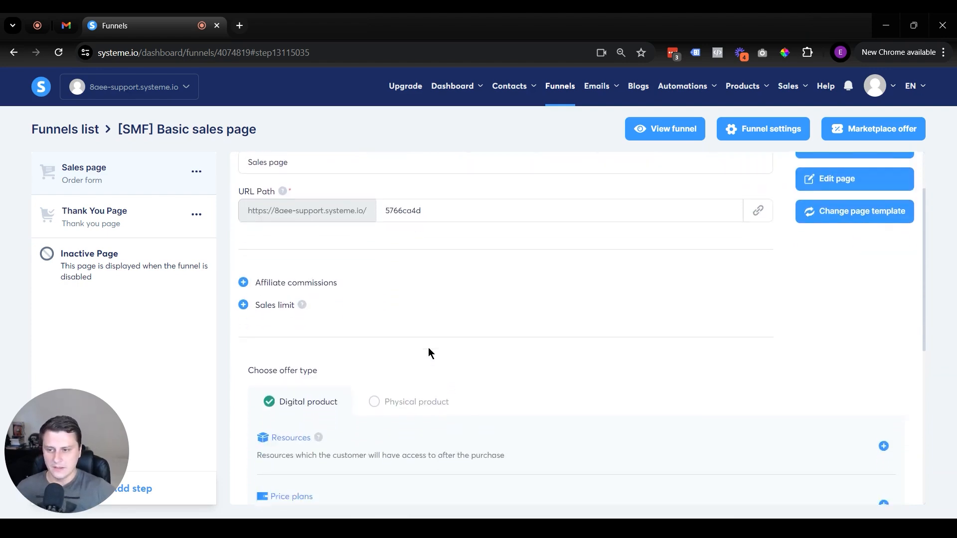
{"action": "scroll", "coordinate": [428, 331], "scroll_direction": "up", "scroll_amount": 1}
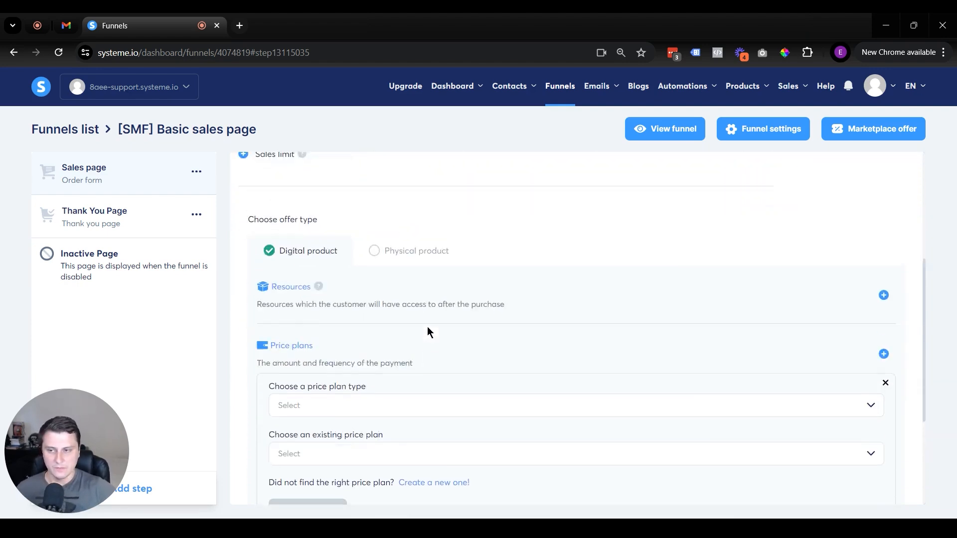
{"action": "scroll", "coordinate": [399, 344], "scroll_direction": "down", "scroll_amount": 3}
{"action": "scroll", "coordinate": [388, 379], "scroll_direction": "up", "scroll_amount": 4}
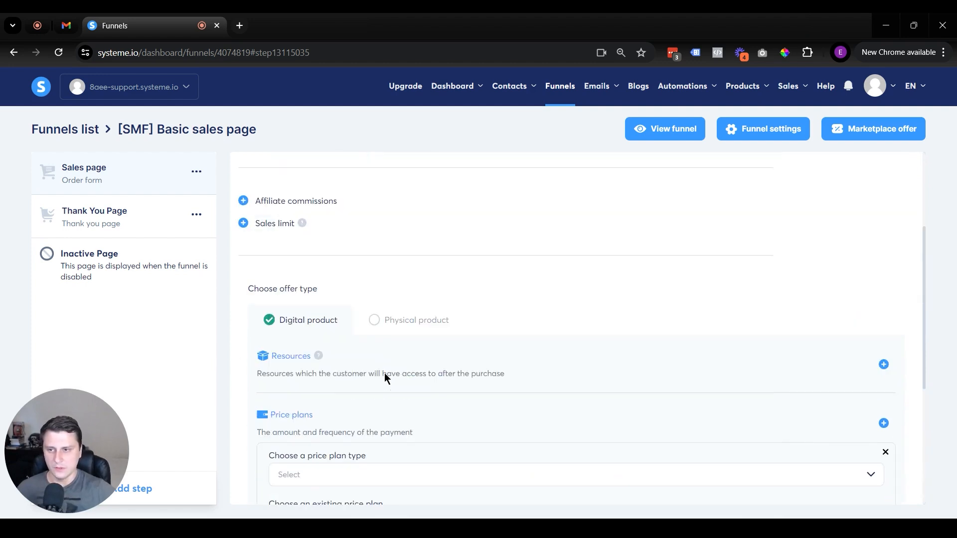
{"action": "scroll", "coordinate": [385, 375], "scroll_direction": "up", "scroll_amount": 3}
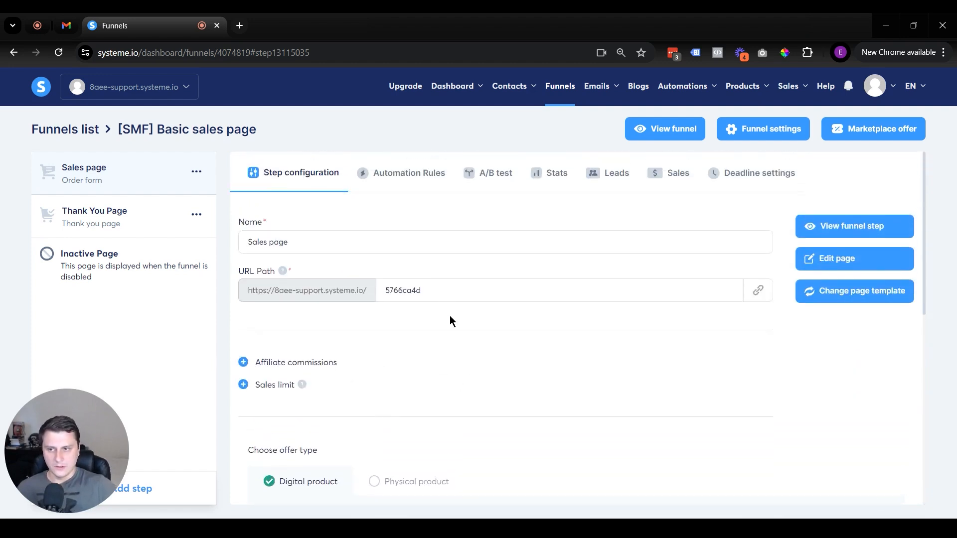
Examine the sales page's name, URL path and domain prefix.
{"action": "left_click_drag", "start_coordinate": [447, 287], "coordinate": [356, 298]}
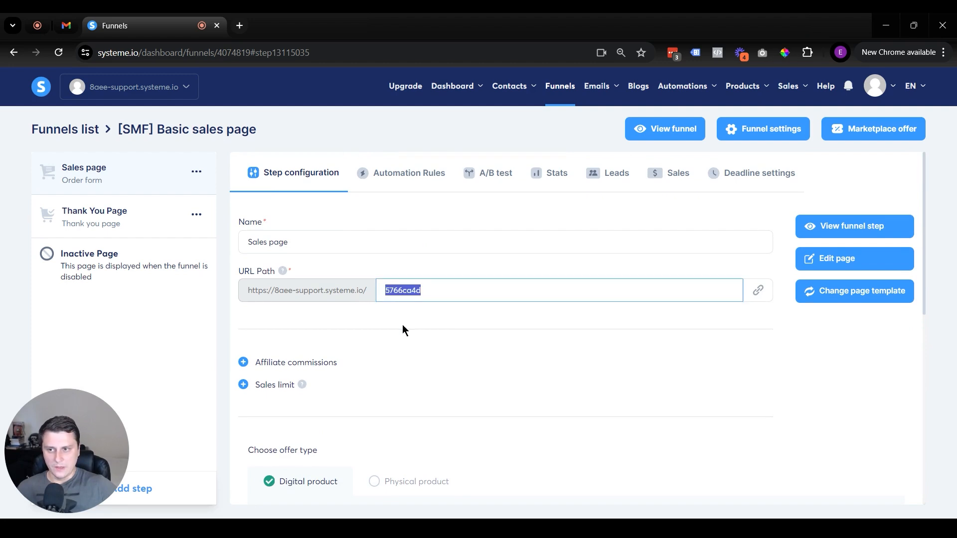
{"action": "key", "text": "shift+Tab"}
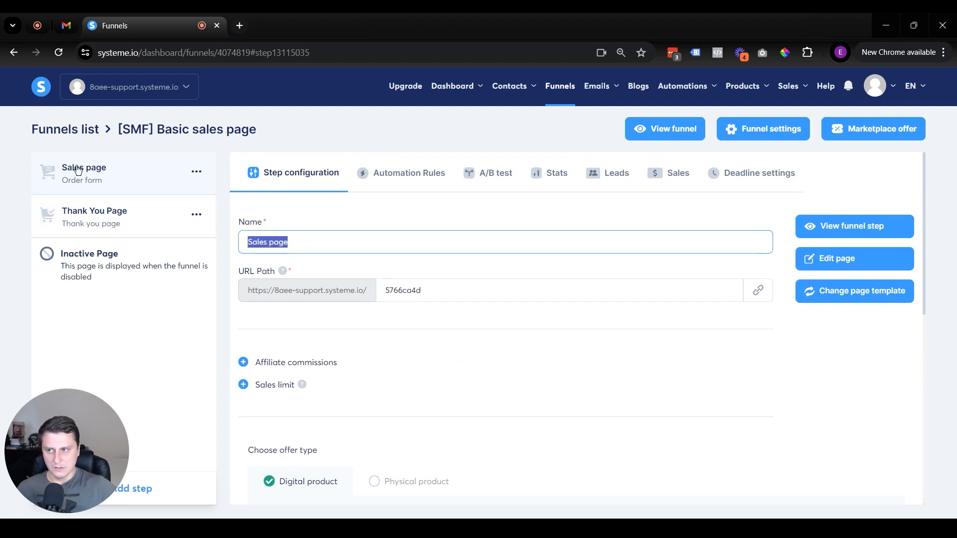
{"action": "double_click", "coordinate": [460, 295]}
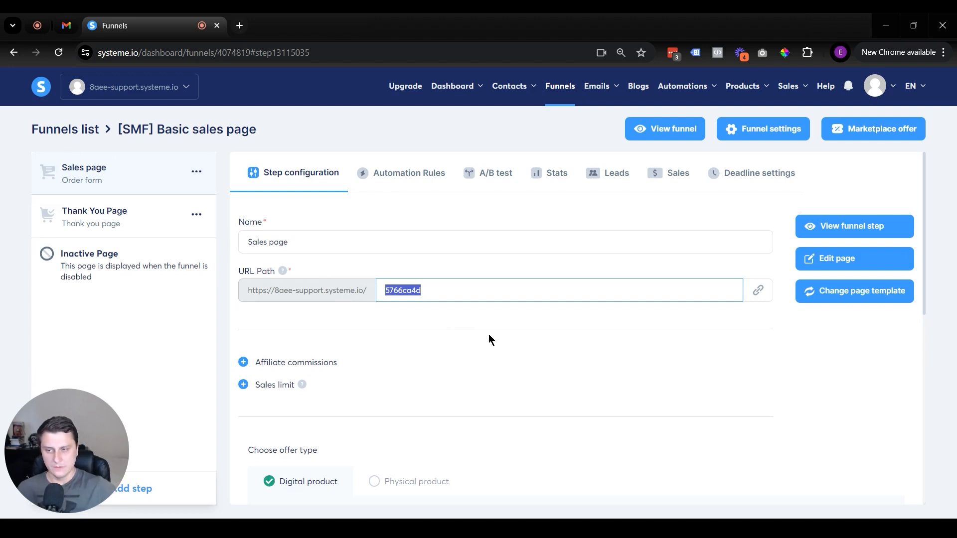
{"action": "left_click_drag", "start_coordinate": [241, 288], "coordinate": [303, 287]}
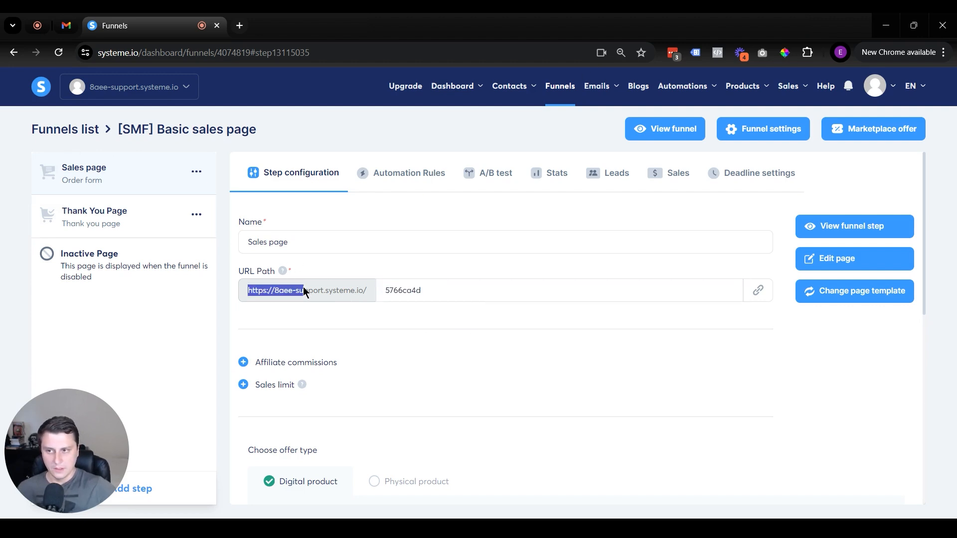
{"action": "left_click", "coordinate": [383, 340]}
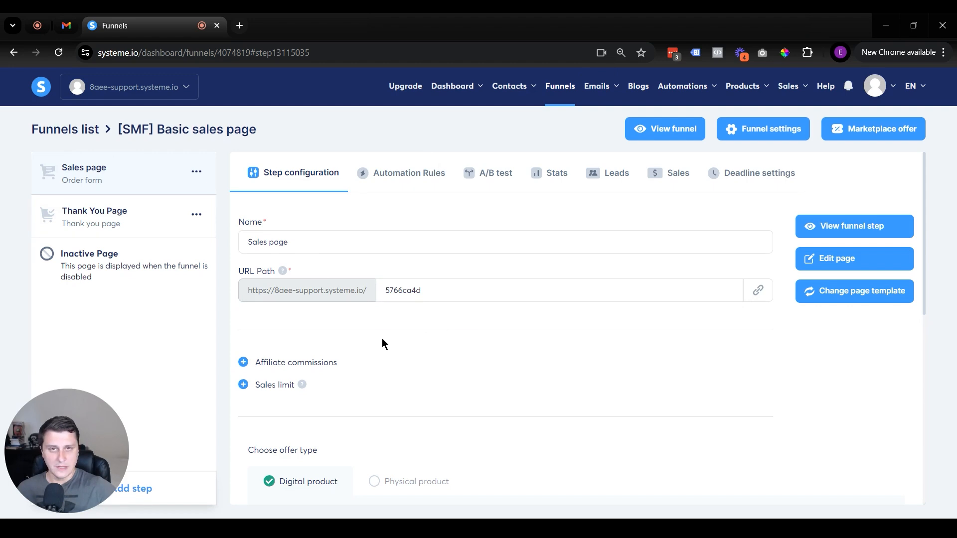
{"action": "left_click_drag", "start_coordinate": [442, 286], "coordinate": [345, 286]}
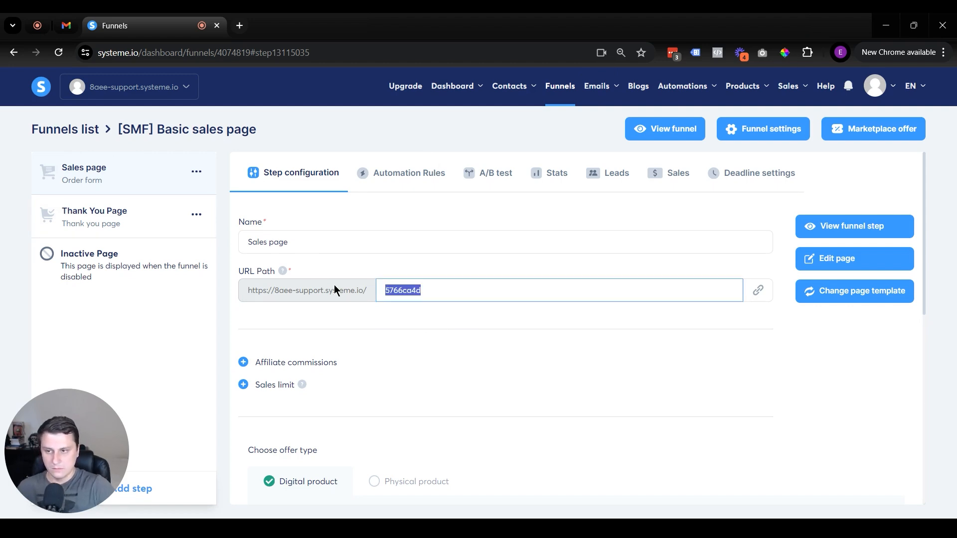
{"action": "type", "text": "book"}
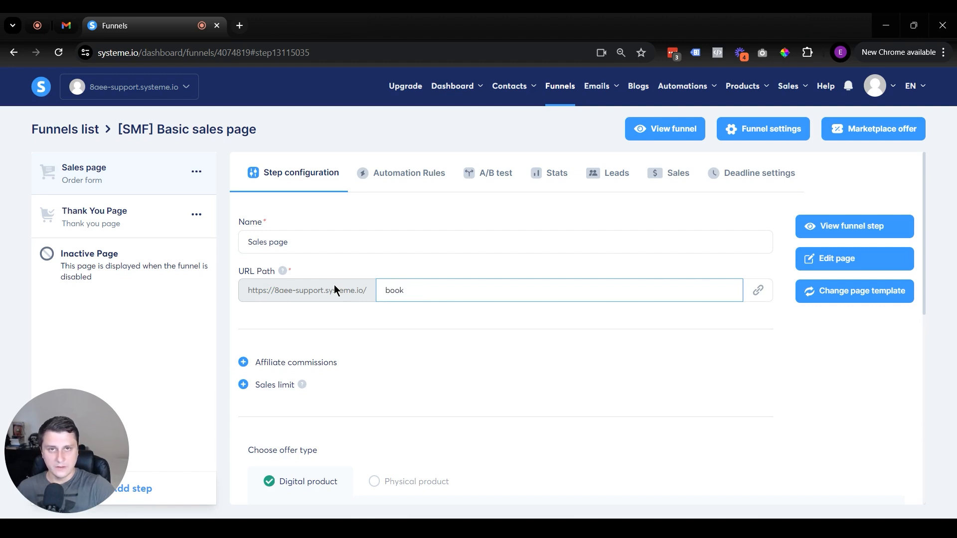
{"action": "key", "text": "BackSpace"}
{"action": "key", "text": "BackSpace"}
{"action": "key", "text": "BackSpace"}
{"action": "key", "text": "BackSpace"}
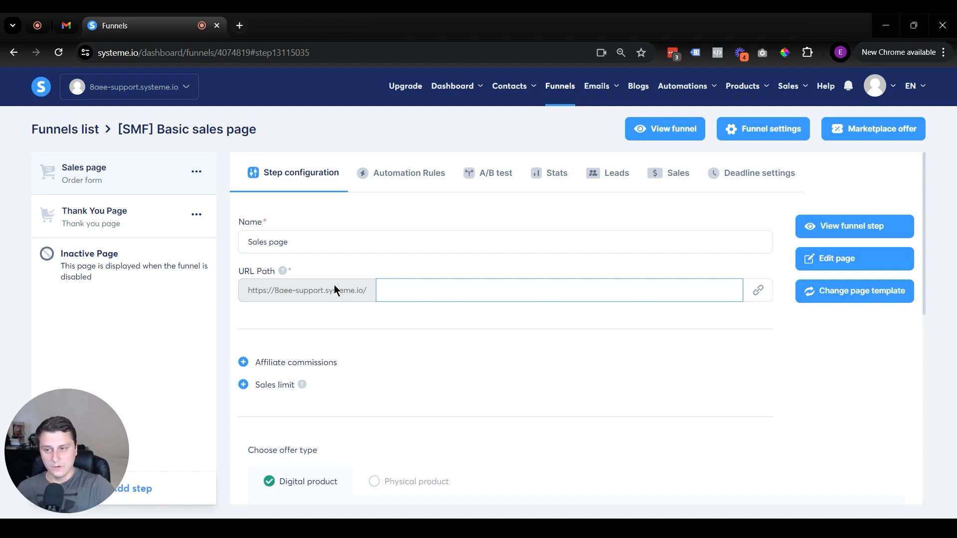
Set the sales page's URL path to 7-day-challenge.
{"action": "type", "text": "7-"}
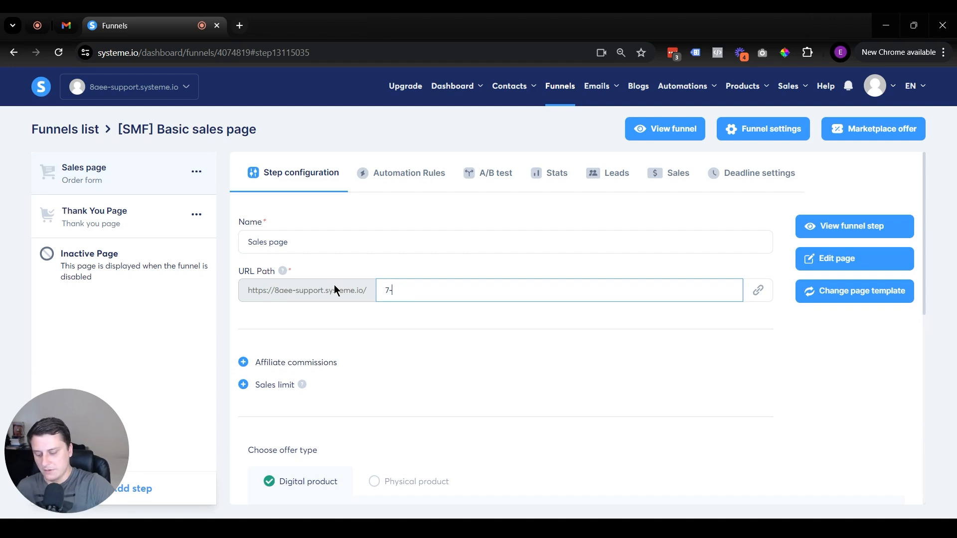
{"action": "type", "text": "day-challenge"}
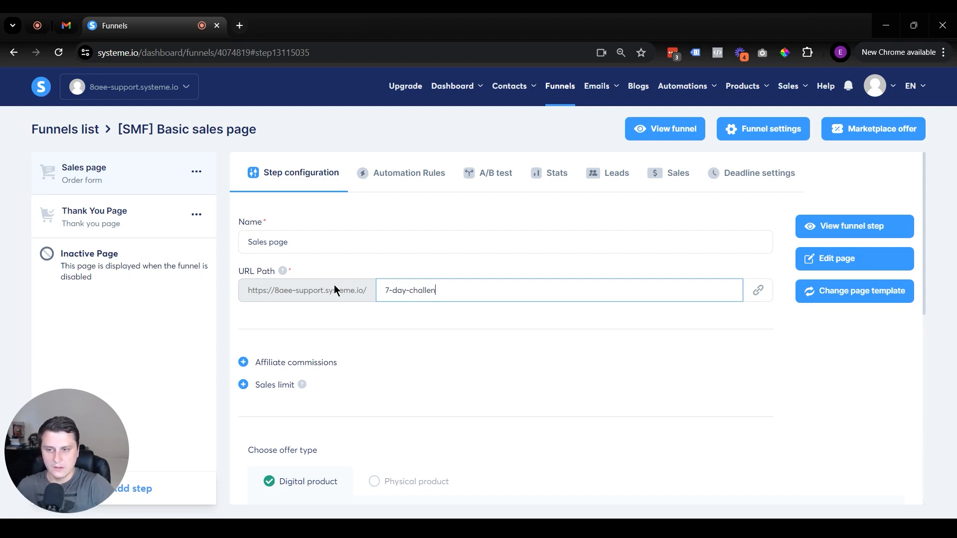
{"action": "left_click", "coordinate": [402, 341]}
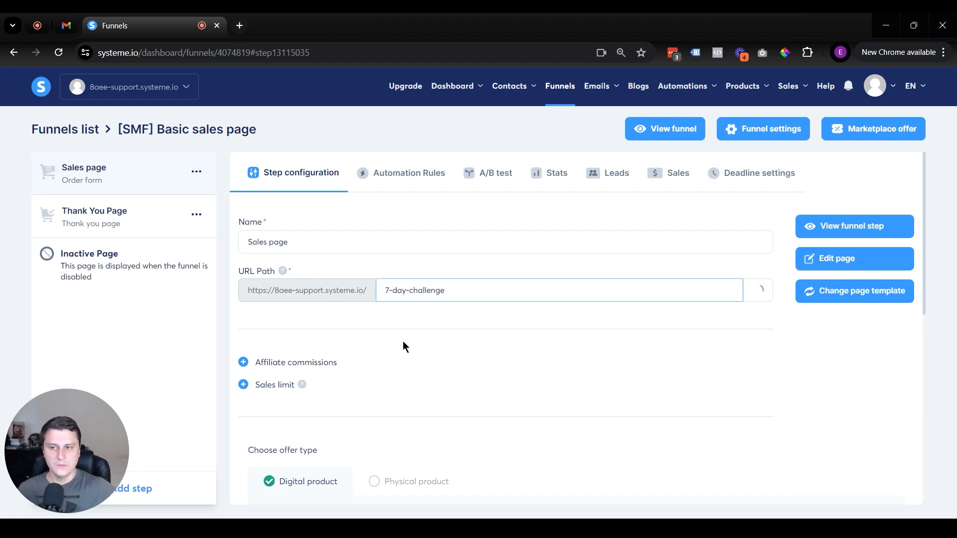
Try to change the sales page's URL path to 7-Day-challenge, with a capital D.
{"action": "left_click_drag", "start_coordinate": [460, 293], "coordinate": [373, 296]}
{"action": "left_click", "coordinate": [473, 286]}
{"action": "type", "text": "R"}
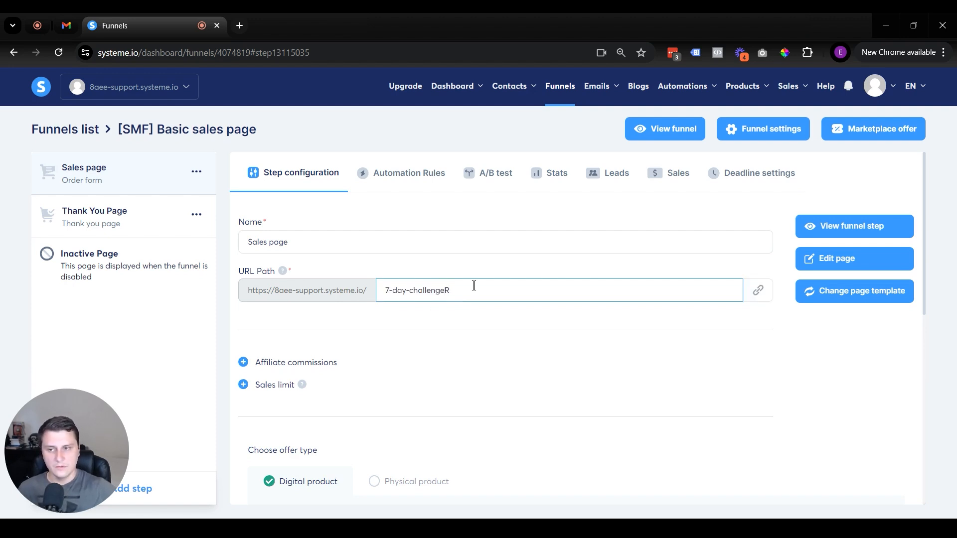
{"action": "key", "text": "BackSpace"}
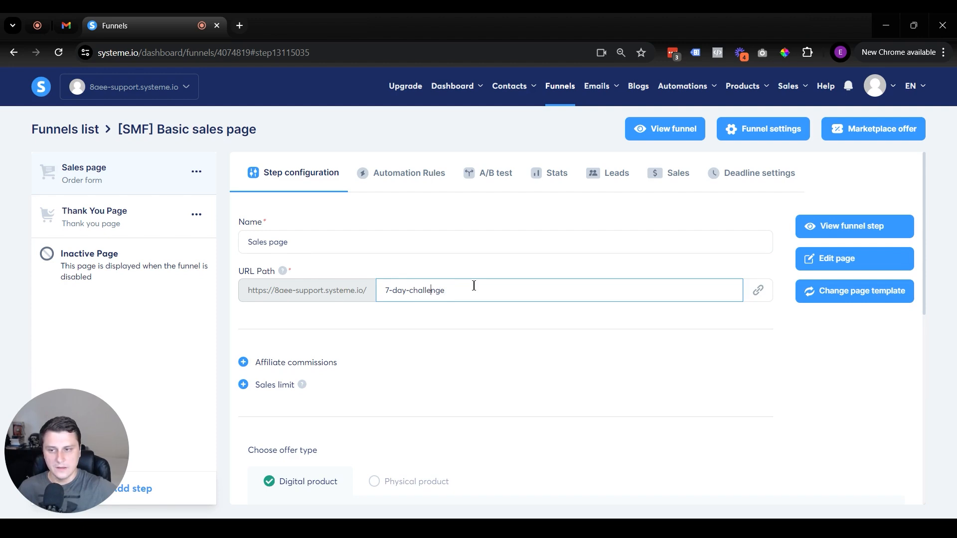
{"action": "key", "text": "BackSpace"}
{"action": "type", "text": "D"}
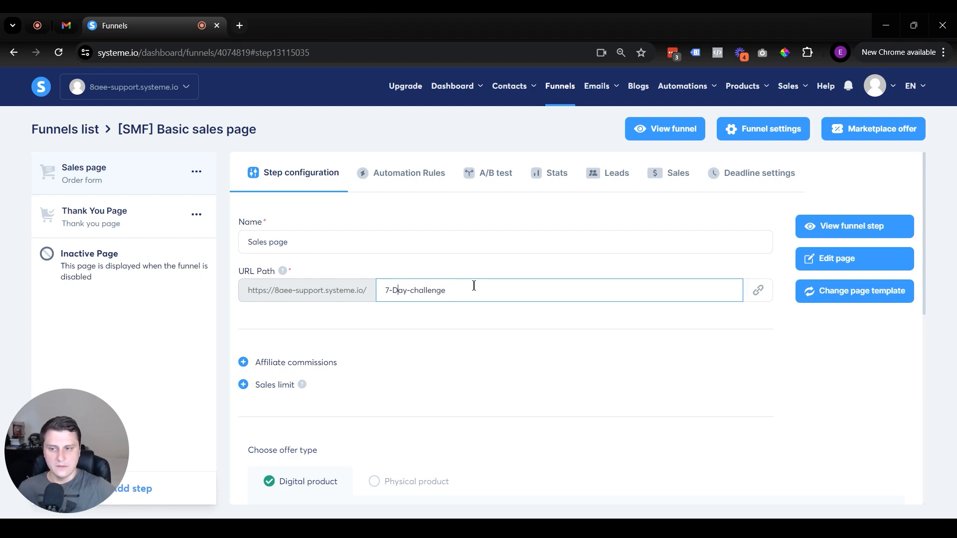
{"action": "left_click_drag", "start_coordinate": [277, 309], "coordinate": [375, 316]}
{"action": "left_click", "coordinate": [394, 290]}
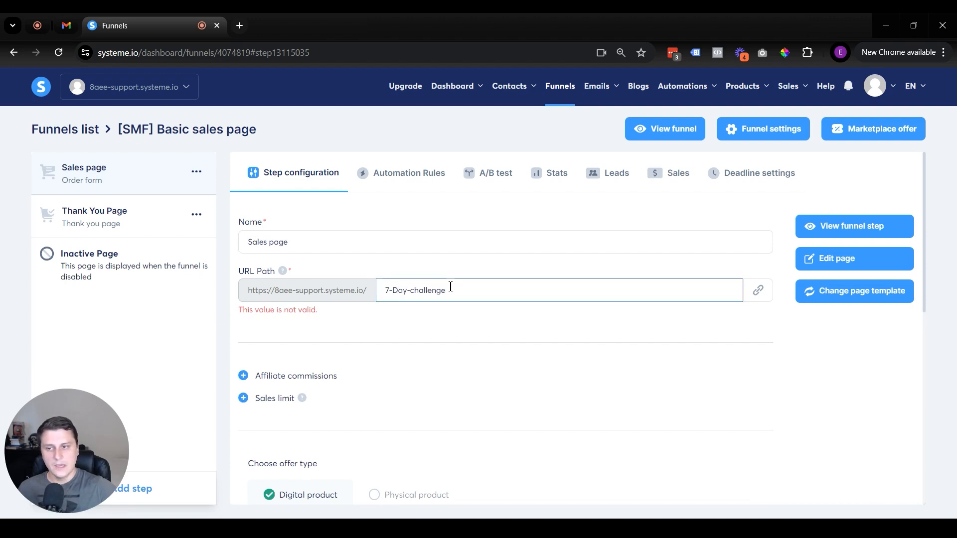
Restore the sales page's URL path to 7-day-challenge in lowercase and reload the page.
{"action": "key", "text": "BackSpace"}
{"action": "type", "text": "d"}
{"action": "key", "text": "BackSpace"}
{"action": "left_click", "coordinate": [449, 342]}
{"action": "left_click", "coordinate": [424, 291]}
{"action": "key", "text": "BackSpace"}
{"action": "type", "text": "_"}
{"action": "key", "text": "BackSpace"}
{"action": "type", "text": "-"}
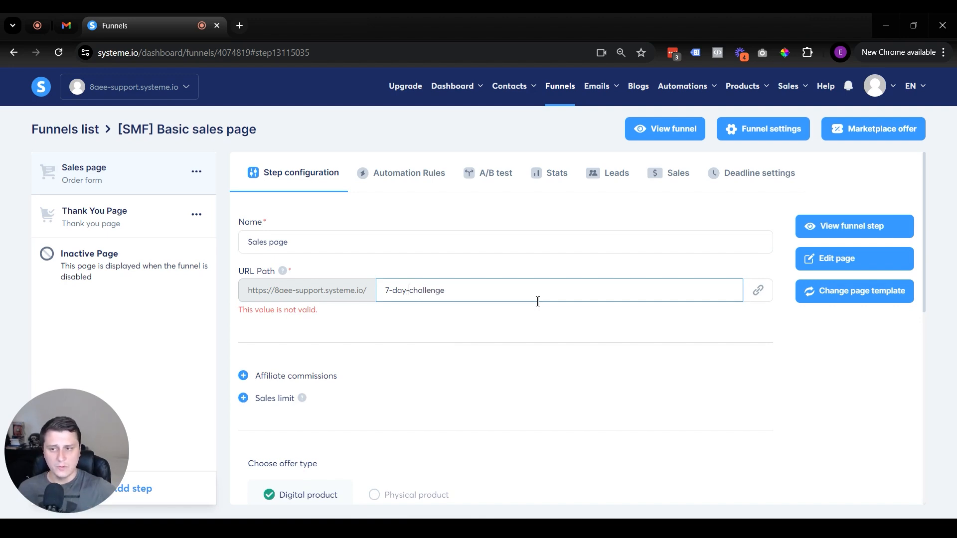
{"action": "left_click", "coordinate": [486, 321]}
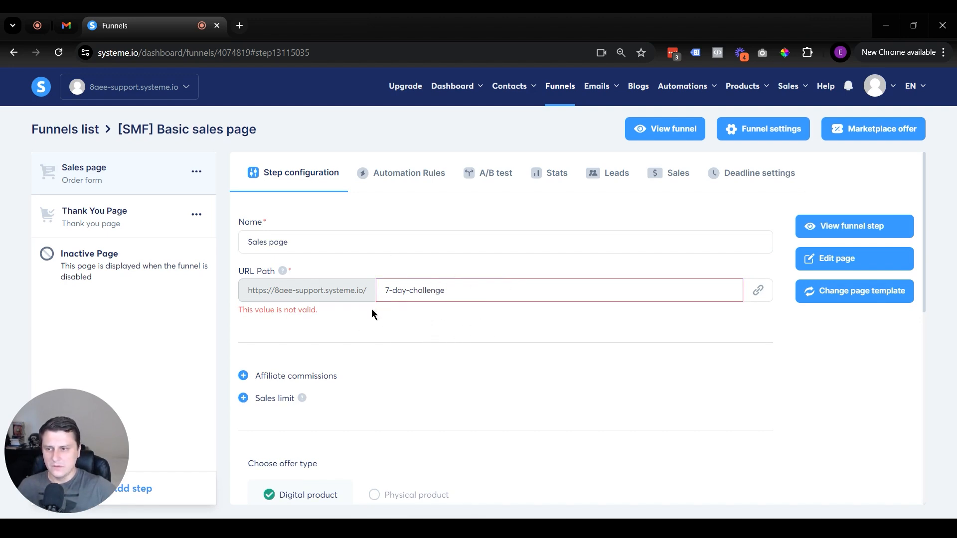
{"action": "key", "text": "F5"}
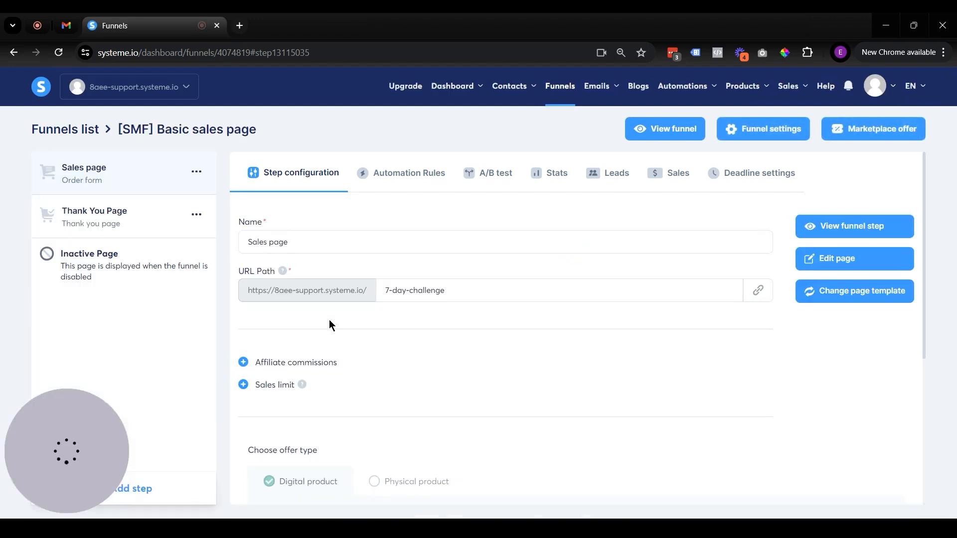
Open the sales page in the page editor and review its sections through the student testimonials.
{"action": "left_click_drag", "start_coordinate": [443, 290], "coordinate": [385, 290]}
{"action": "left_click", "coordinate": [401, 291]}
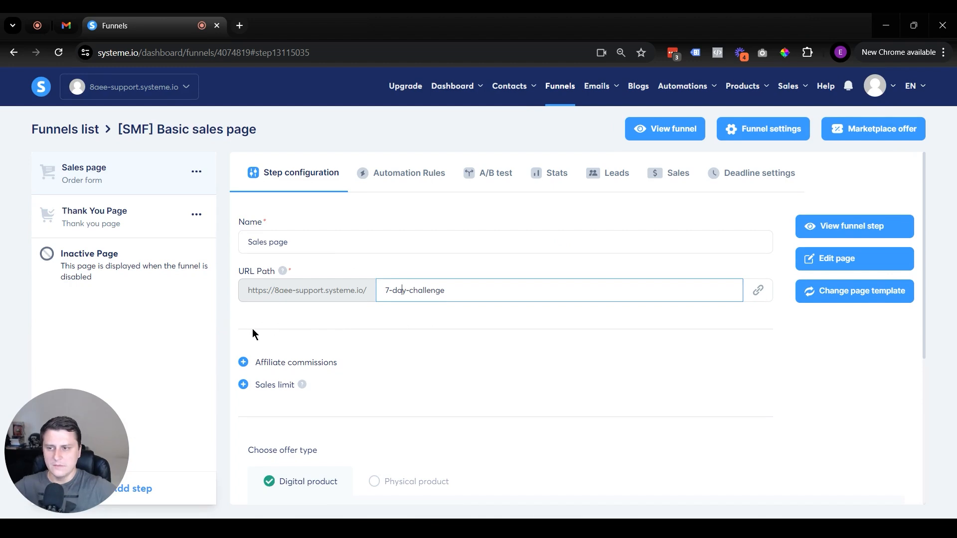
{"action": "left_click", "coordinate": [822, 258]}
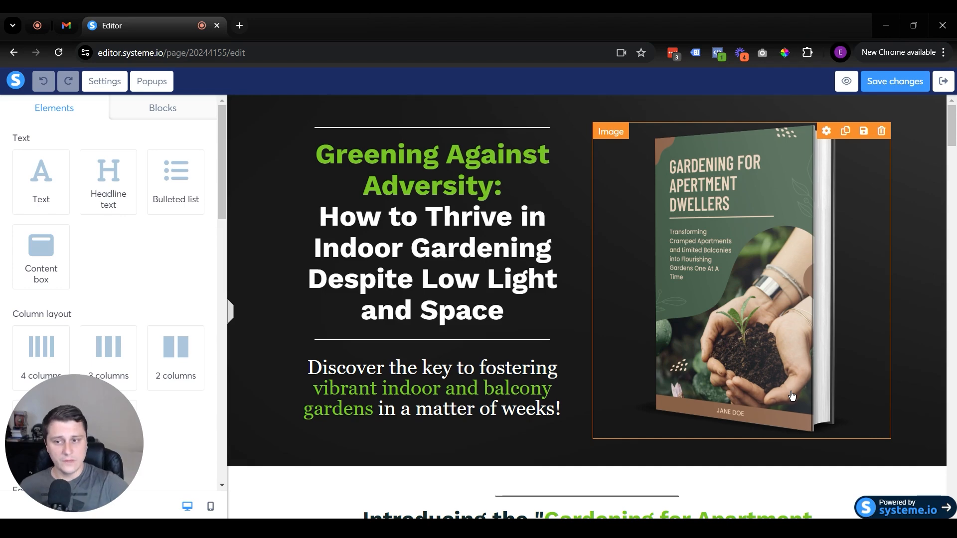
{"action": "left_click", "coordinate": [906, 306]}
{"action": "left_click", "coordinate": [824, 332]}
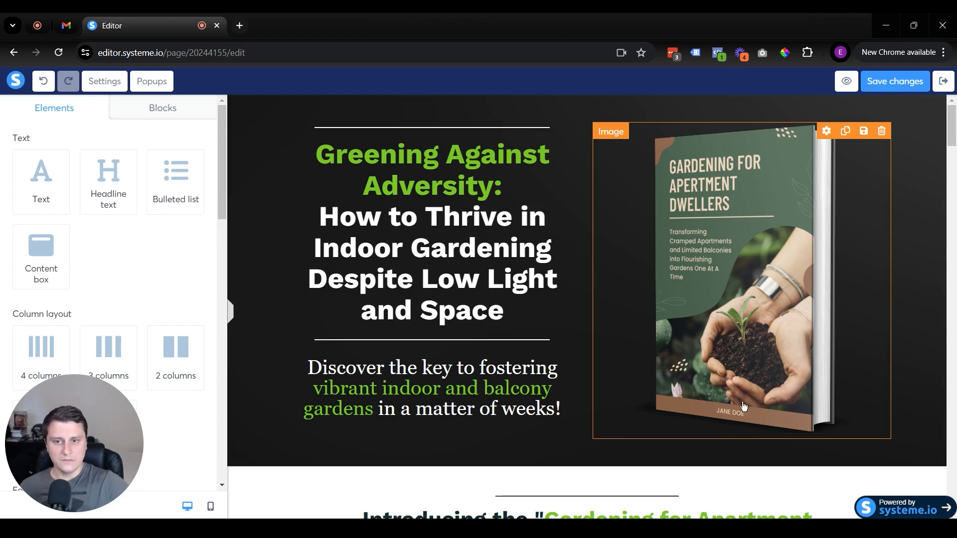
{"action": "scroll", "coordinate": [745, 201], "scroll_direction": "down", "scroll_amount": 10}
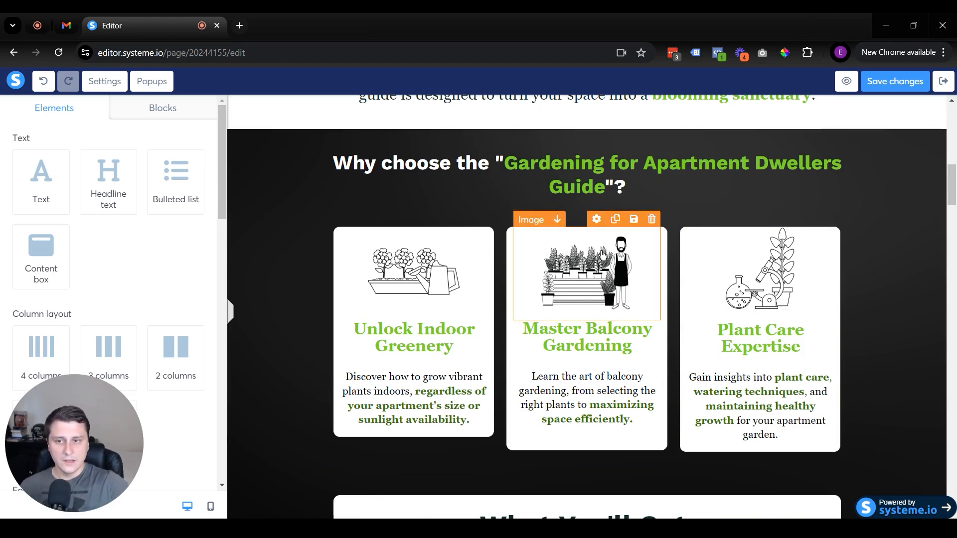
{"action": "scroll", "coordinate": [530, 263], "scroll_direction": "down", "scroll_amount": 20}
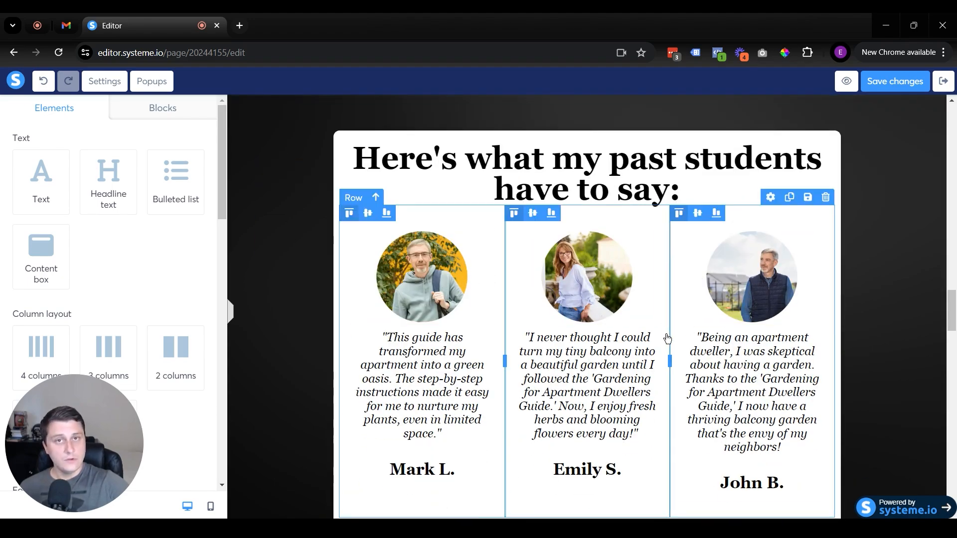
{"action": "scroll", "coordinate": [667, 338], "scroll_direction": "down", "scroll_amount": 12}
{"action": "scroll", "coordinate": [655, 359], "scroll_direction": "up", "scroll_amount": 15}
{"action": "scroll", "coordinate": [655, 359], "scroll_direction": "up", "scroll_amount": 20}
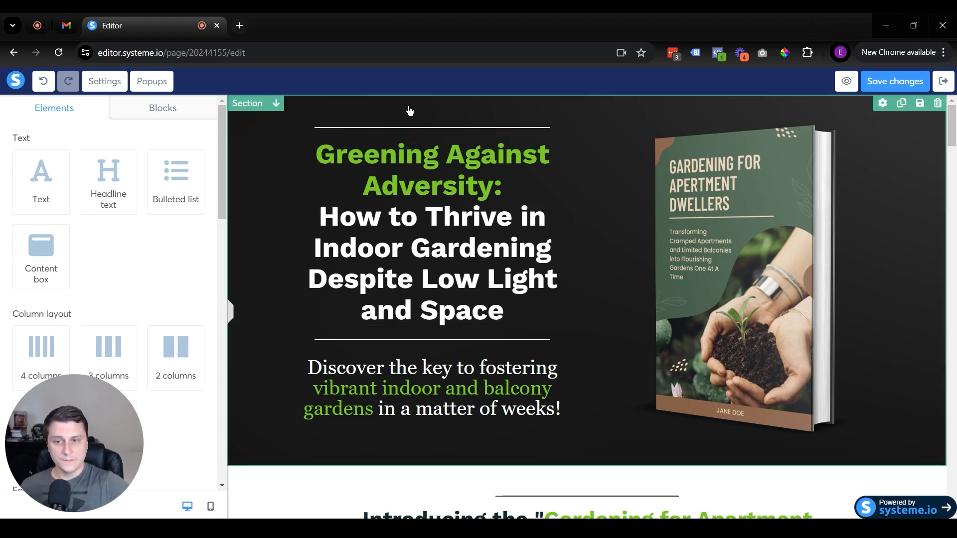
Try green 7ED321 as the hero section's background color, and reset it to transparent.
{"action": "left_click", "coordinate": [253, 193]}
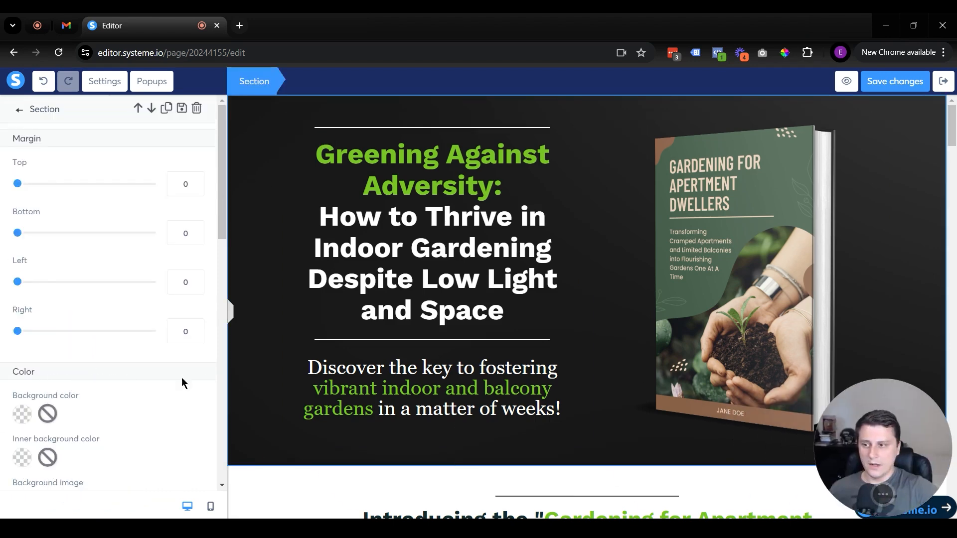
{"action": "scroll", "coordinate": [182, 383], "scroll_direction": "down", "scroll_amount": 4}
{"action": "left_click", "coordinate": [22, 227]}
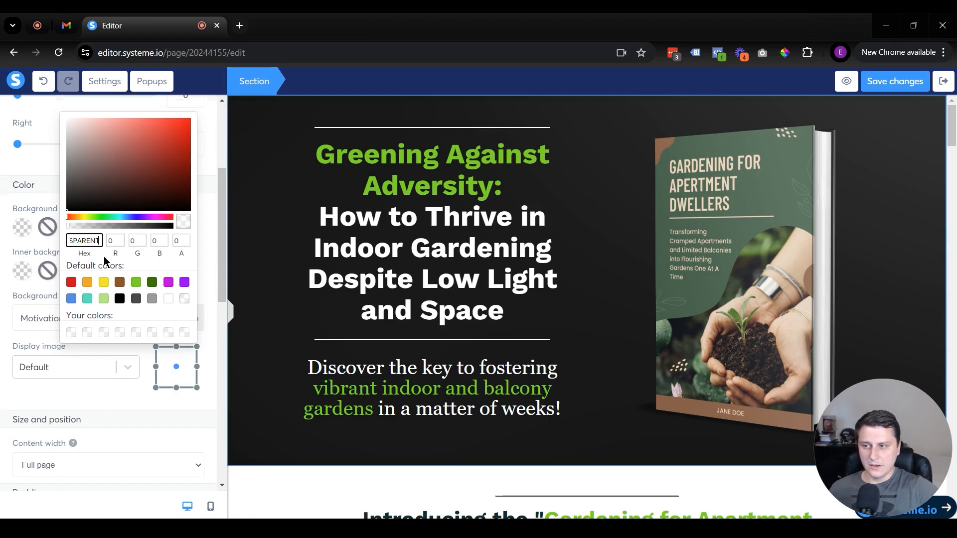
{"action": "left_click", "coordinate": [136, 283]}
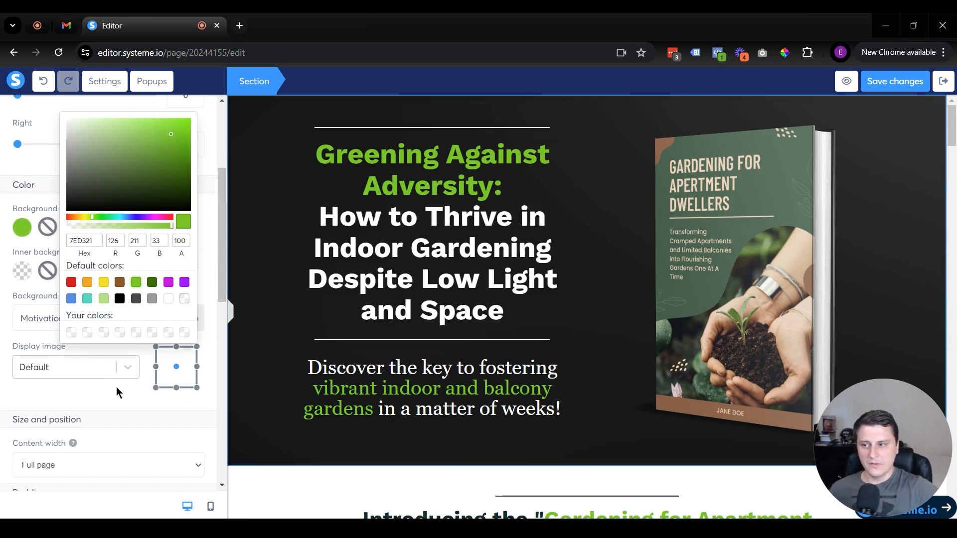
{"action": "left_click", "coordinate": [28, 231]}
{"action": "left_click", "coordinate": [28, 231]}
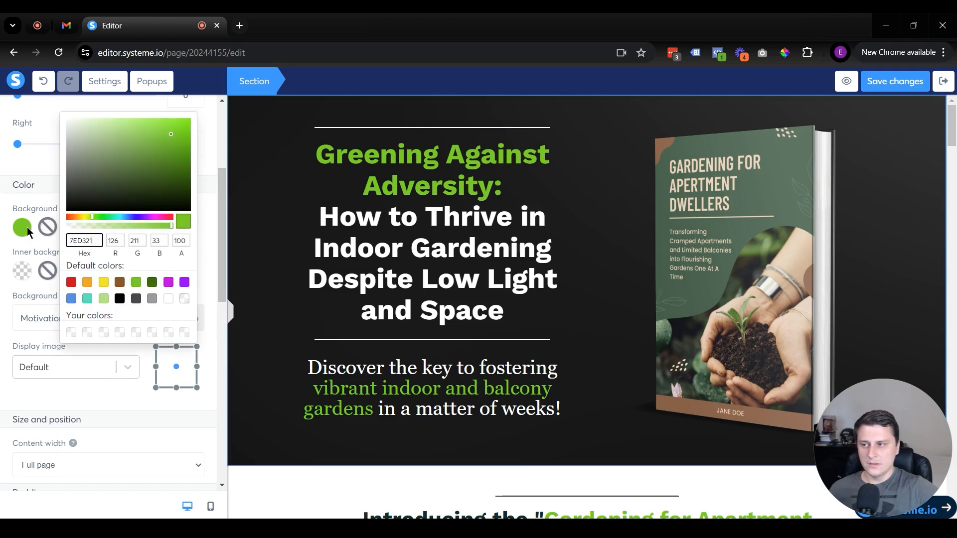
{"action": "left_click", "coordinate": [184, 298]}
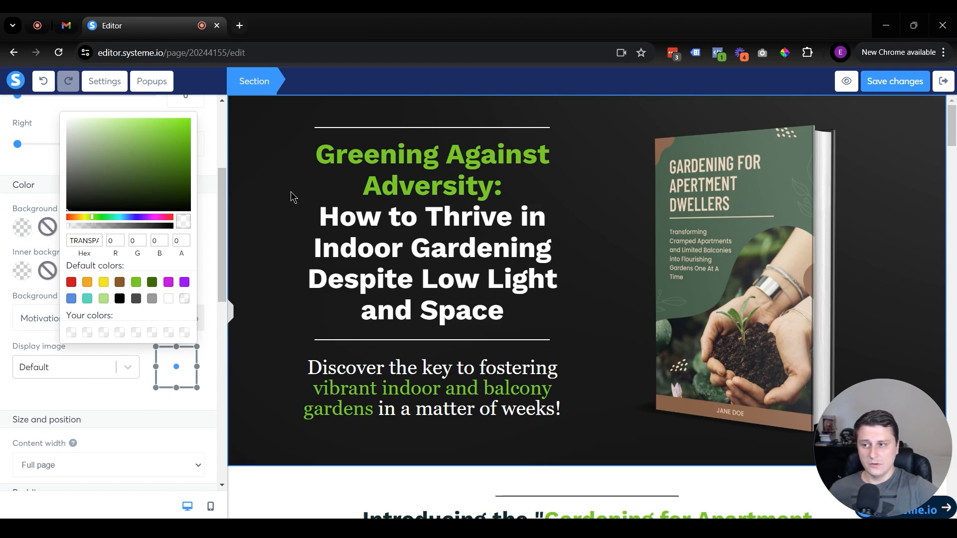
{"action": "left_click", "coordinate": [119, 396]}
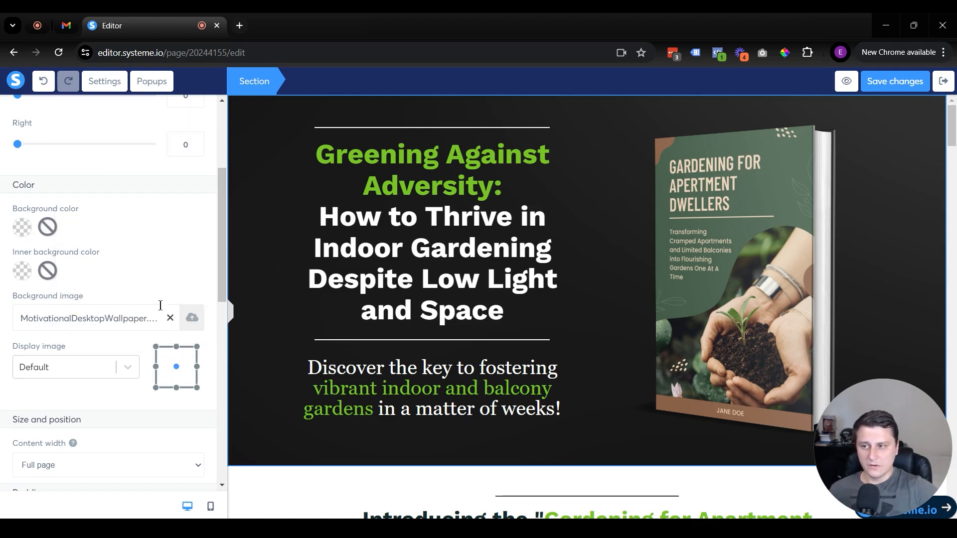
View the upload options for the hero section's background image and leave them without choosing a file.
{"action": "left_click", "coordinate": [193, 319]}
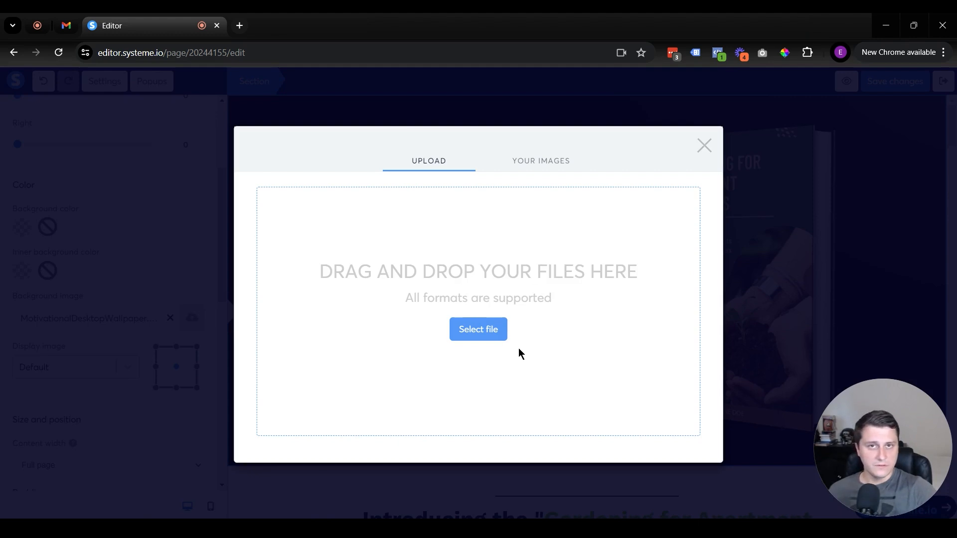
{"action": "left_click", "coordinate": [705, 146]}
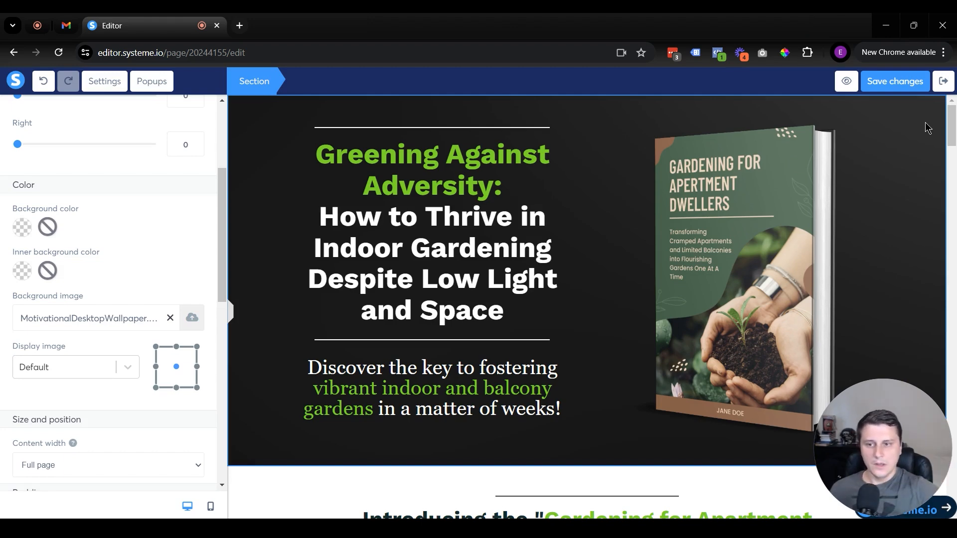
{"action": "left_click_drag", "start_coordinate": [872, 483], "coordinate": [63, 477]}
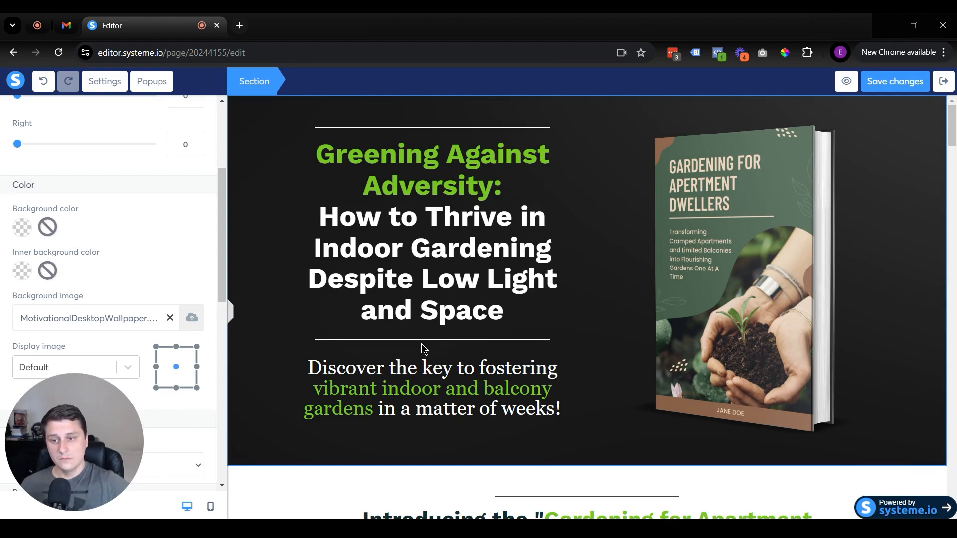
Open the hero headline for text editing and review its typography, color and margin settings.
{"action": "left_click", "coordinate": [449, 219]}
{"action": "left_click_drag", "start_coordinate": [443, 217], "coordinate": [519, 253]}
{"action": "left_click", "coordinate": [554, 236]}
{"action": "type", "text": "ss"}
{"action": "key", "text": "BackSpace"}
{"action": "key", "text": "BackSpace"}
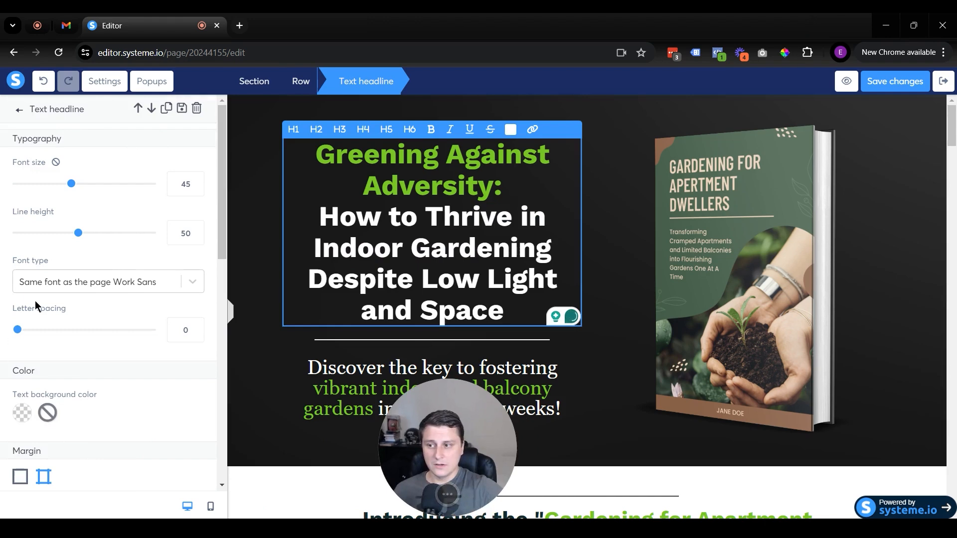
{"action": "scroll", "coordinate": [156, 299], "scroll_direction": "down", "scroll_amount": 6}
{"action": "scroll", "coordinate": [149, 310], "scroll_direction": "up", "scroll_amount": 6}
{"action": "left_click", "coordinate": [486, 221]}
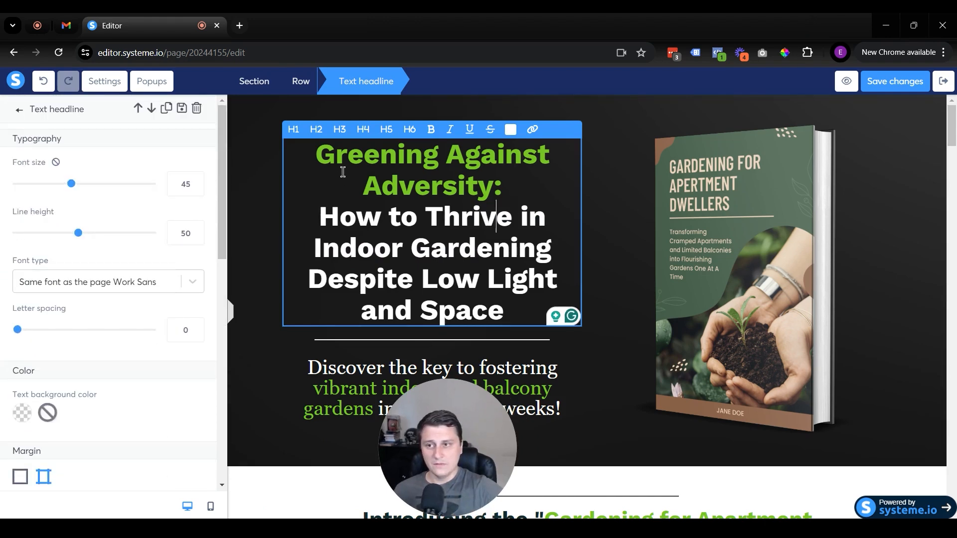
Color the word "Thrive" in the hero headline light green B8E986.
{"action": "left_click_drag", "start_coordinate": [314, 155], "coordinate": [501, 187]}
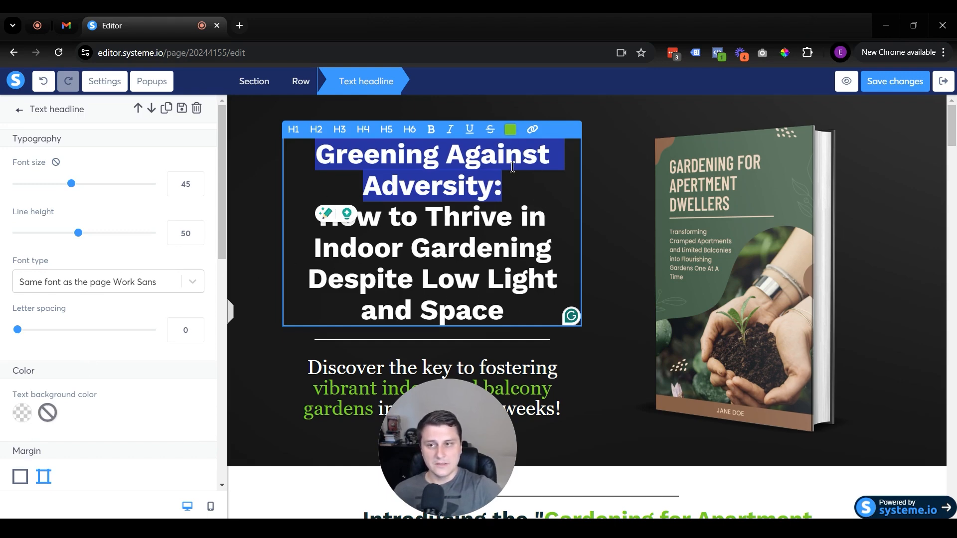
{"action": "left_click", "coordinate": [516, 205]}
{"action": "left_click_drag", "start_coordinate": [426, 216], "coordinate": [512, 214]}
{"action": "left_click", "coordinate": [510, 129]}
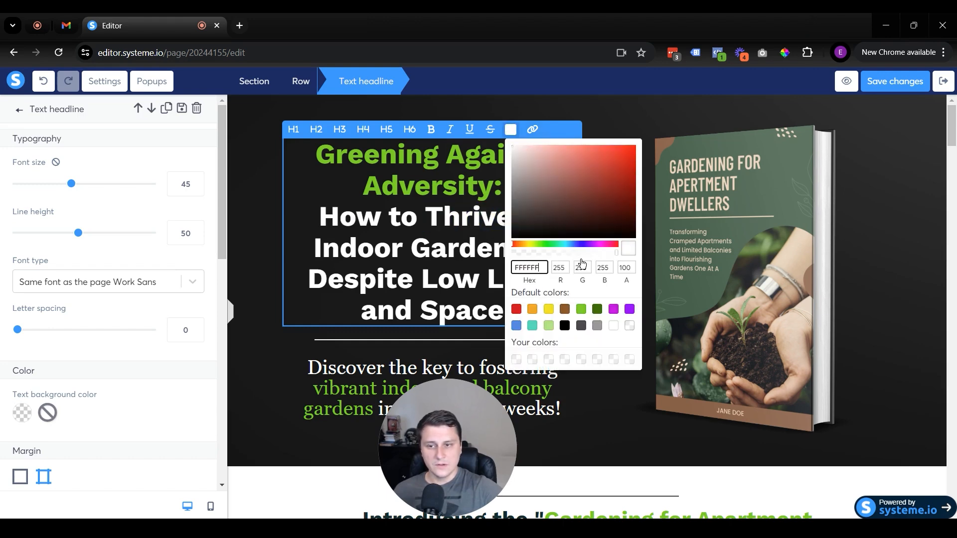
{"action": "left_click", "coordinate": [549, 325]}
{"action": "left_click", "coordinate": [335, 189]}
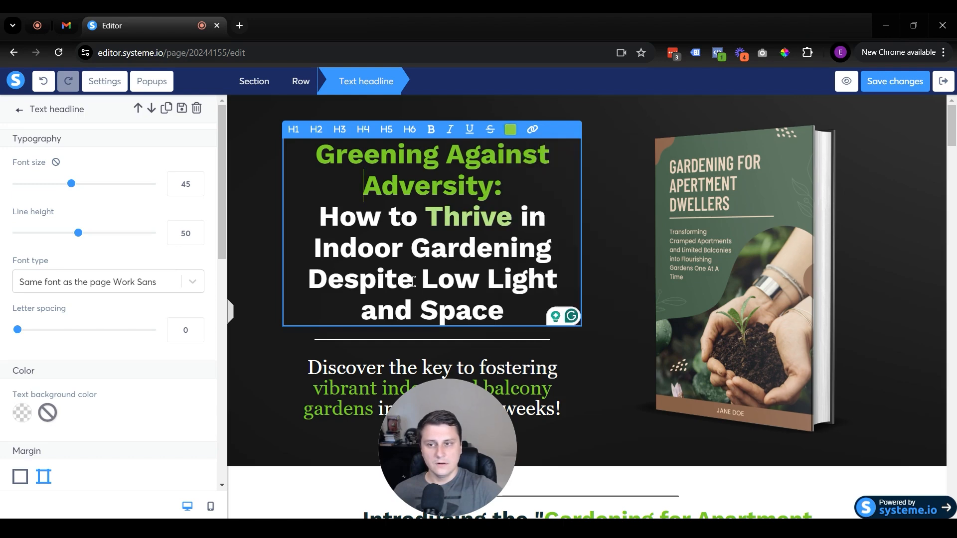
Recolor the word "Thrive" with the default green used for the headline's opening phrase.
{"action": "double_click", "coordinate": [476, 221]}
{"action": "left_click", "coordinate": [507, 130]}
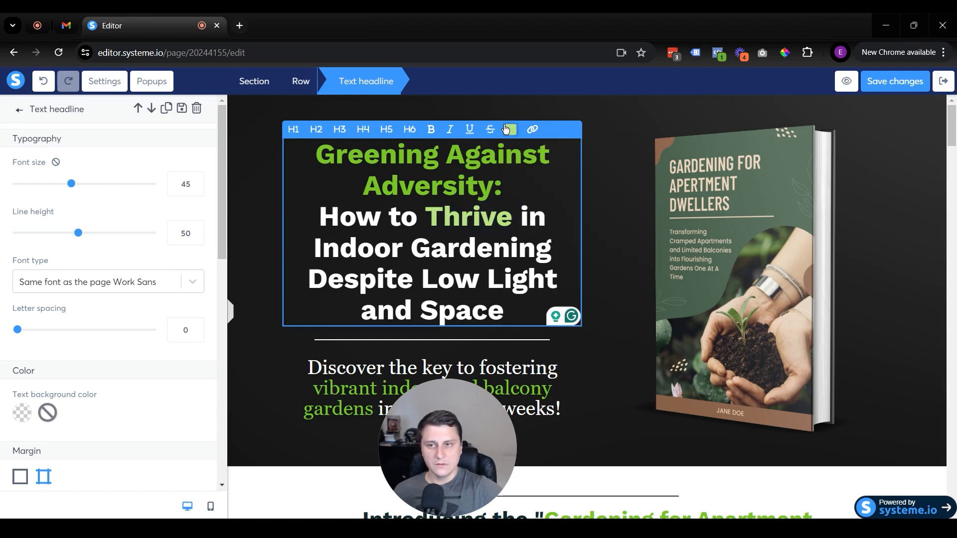
{"action": "left_click", "coordinate": [511, 130]}
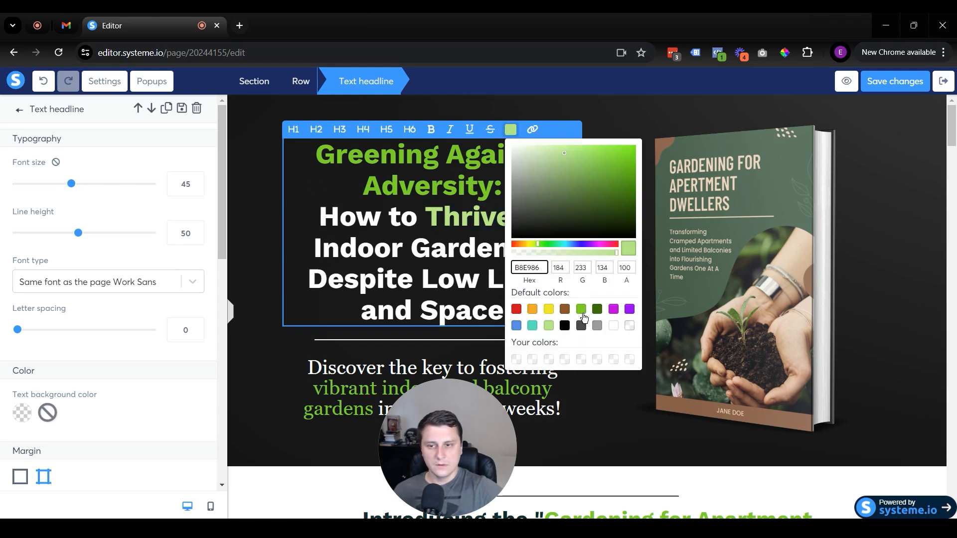
{"action": "left_click", "coordinate": [581, 310]}
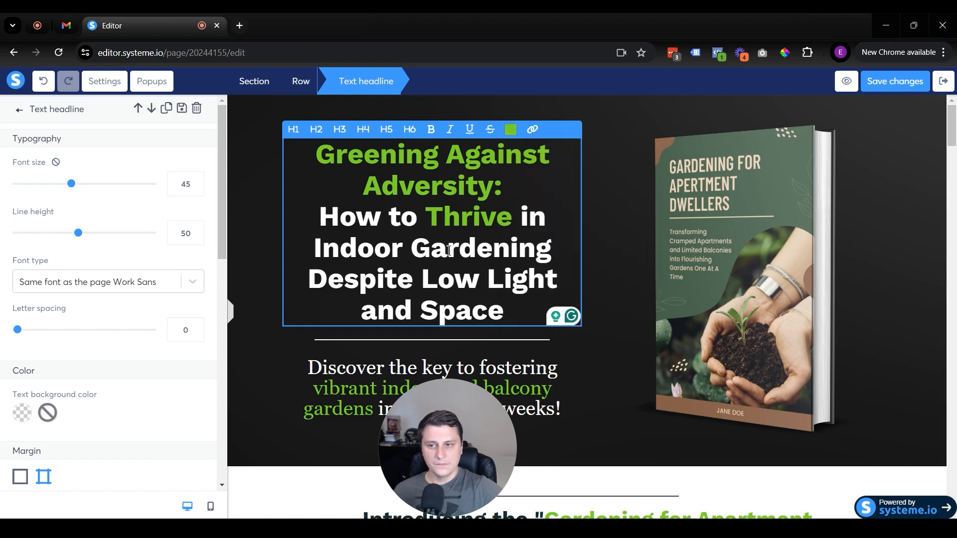
Set the whole hero headline to white, and color "Greening Against Adversity:" green.
{"action": "key", "text": "ctrl+a"}
{"action": "left_click", "coordinate": [510, 130]}
{"action": "left_click", "coordinate": [612, 325]}
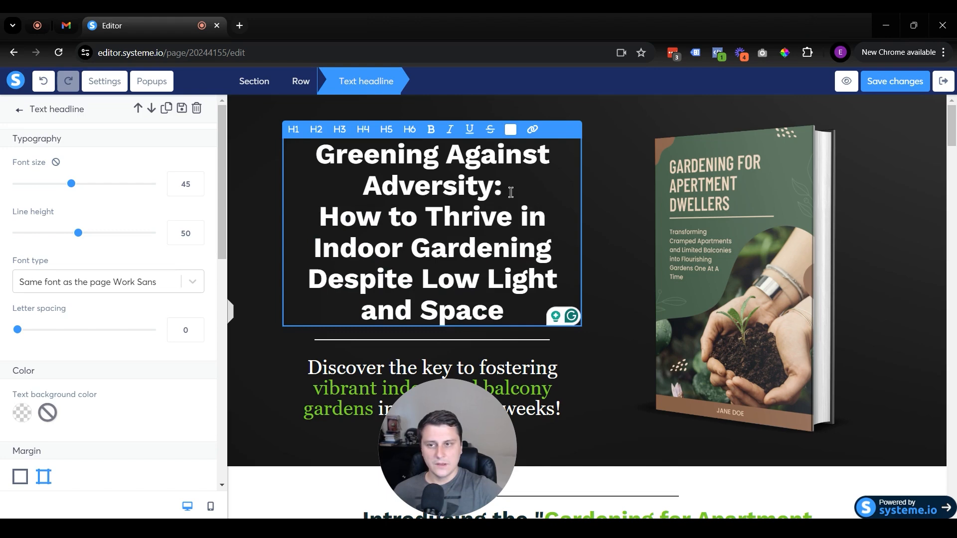
{"action": "left_click_drag", "start_coordinate": [511, 193], "coordinate": [315, 150]}
{"action": "left_click", "coordinate": [510, 129]}
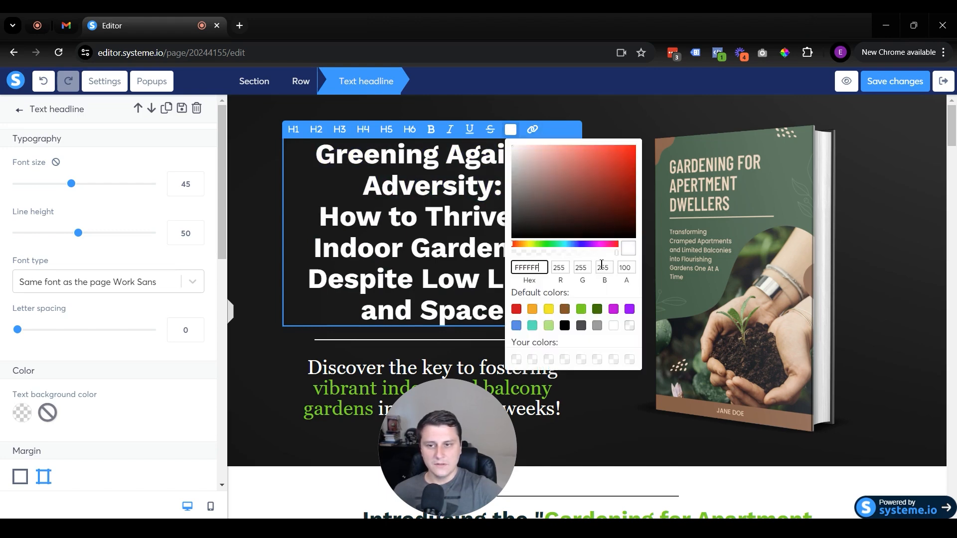
{"action": "left_click", "coordinate": [581, 309]}
{"action": "left_click", "coordinate": [593, 413]}
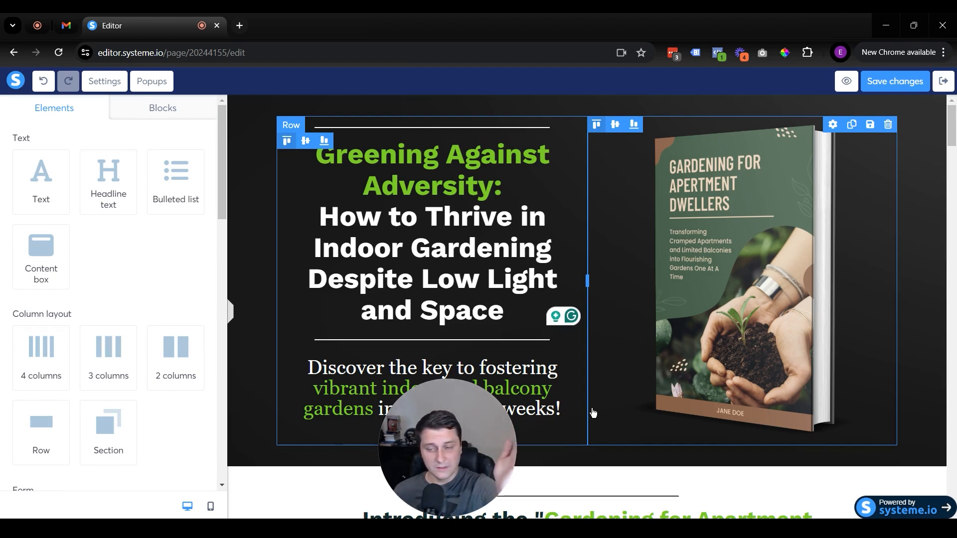
{"action": "left_click_drag", "start_coordinate": [421, 441], "coordinate": [42, 475]}
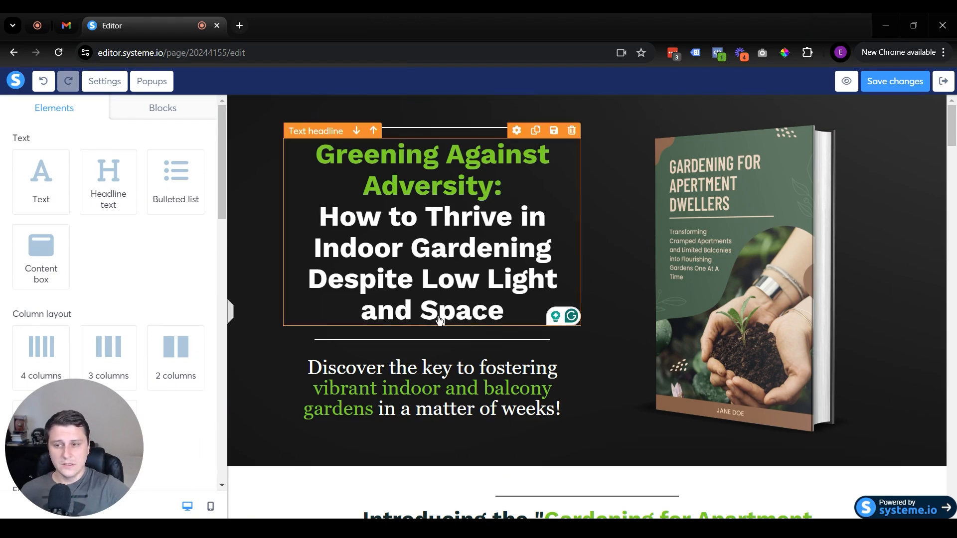
{"action": "scroll", "coordinate": [524, 296], "scroll_direction": "down", "scroll_amount": 2}
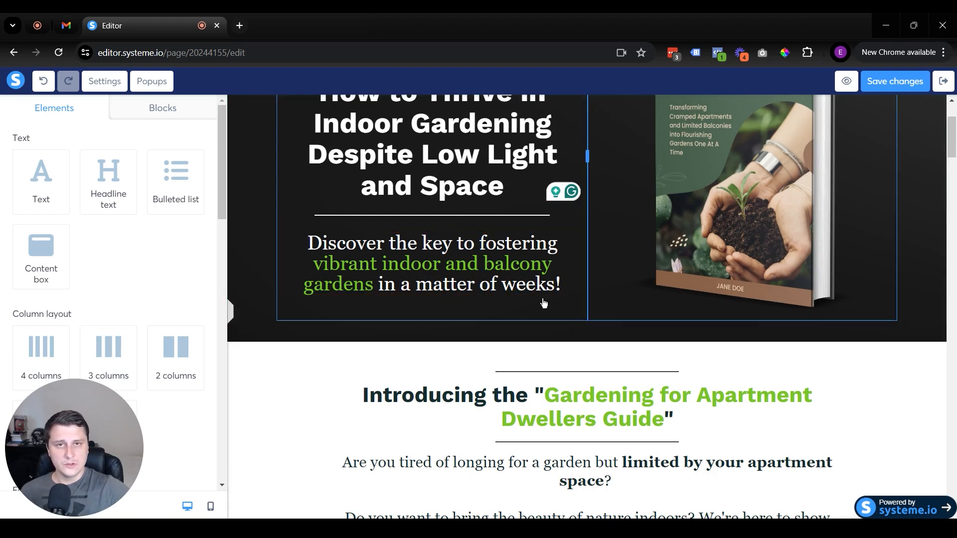
Replace "a matter of weeks" with "7 days or less" in the subheadline under the hero headline.
{"action": "left_click", "coordinate": [549, 285]}
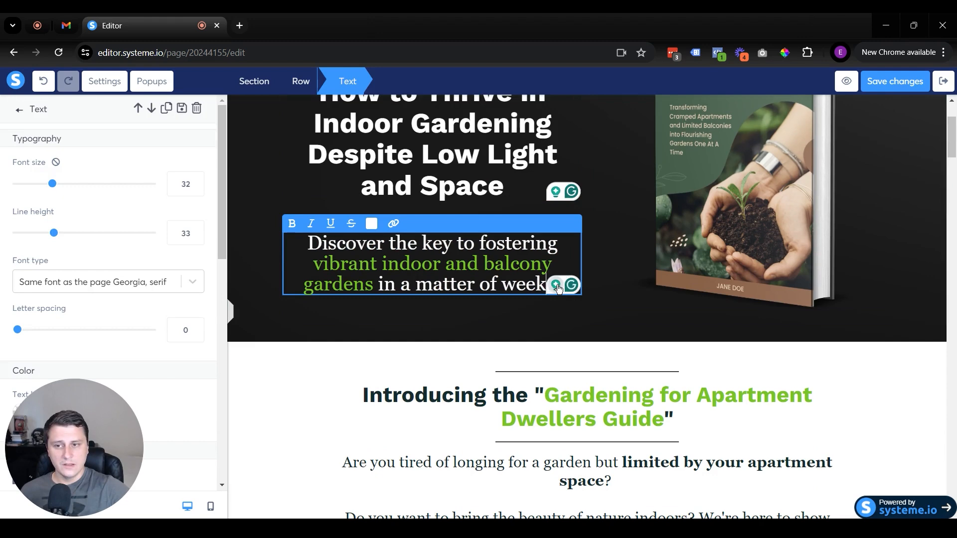
{"action": "left_click", "coordinate": [431, 314]}
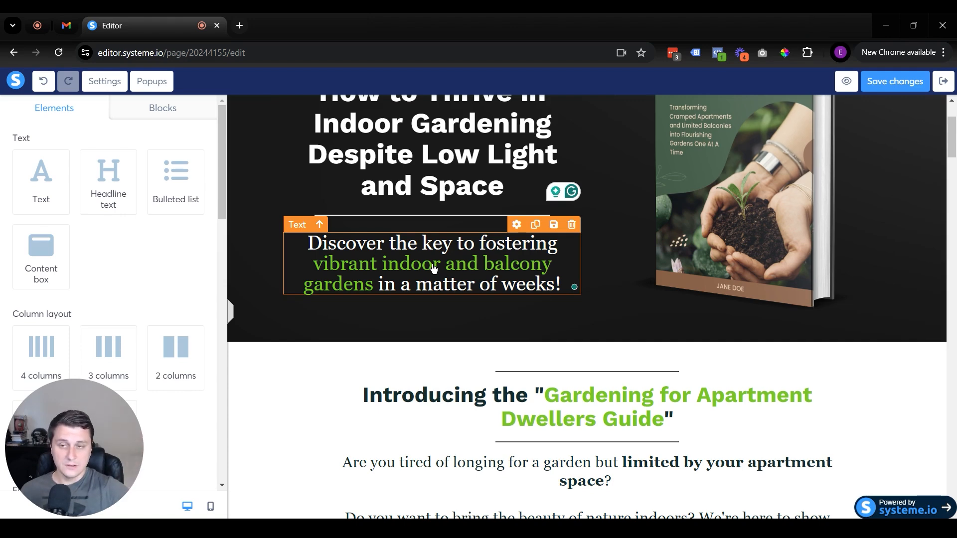
{"action": "left_click", "coordinate": [455, 285]}
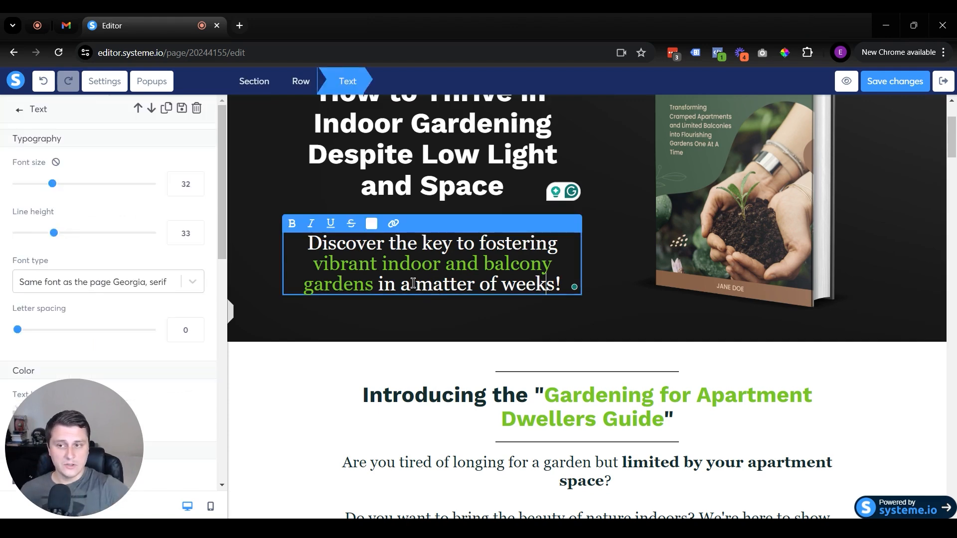
{"action": "left_click_drag", "start_coordinate": [414, 284], "coordinate": [546, 286]}
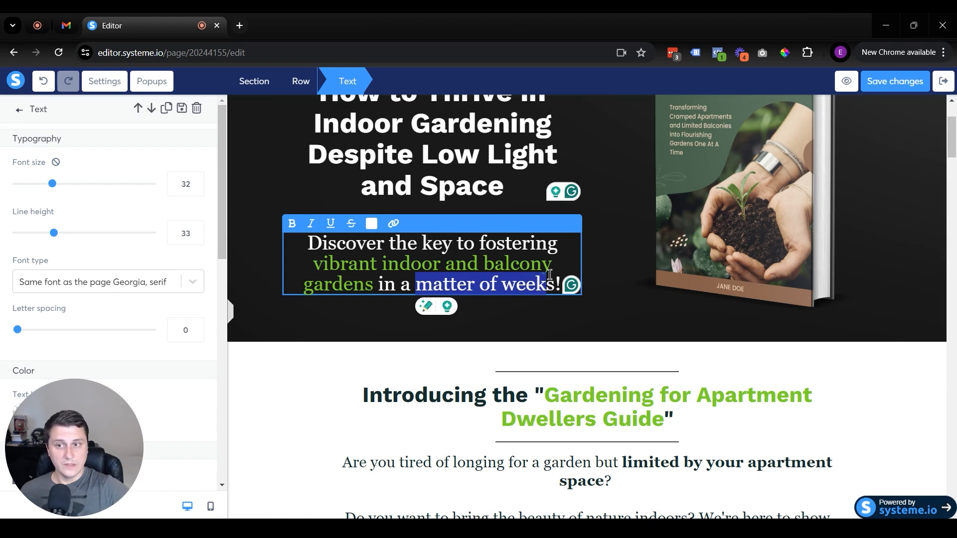
{"action": "left_click", "coordinate": [547, 323]}
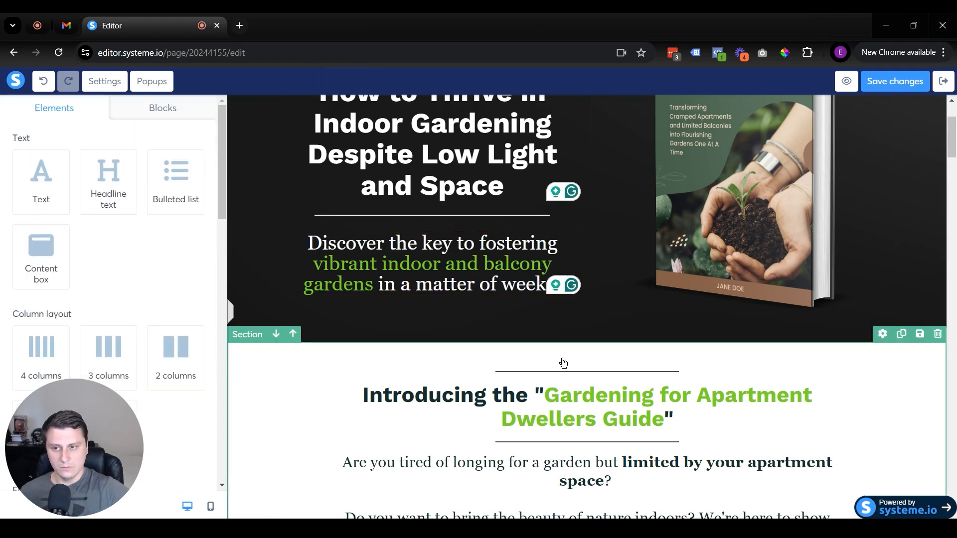
{"action": "left_click", "coordinate": [494, 285]}
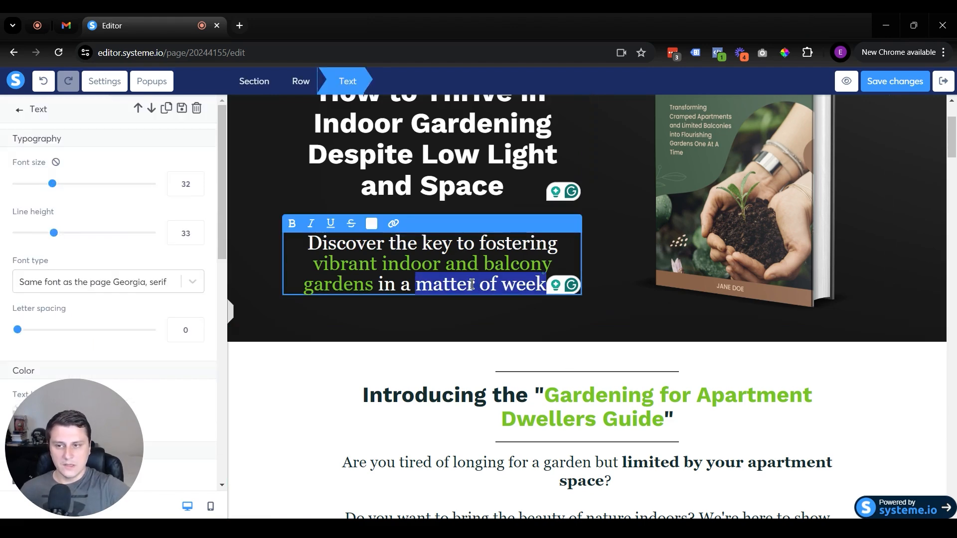
{"action": "key", "text": "BackSpace"}
{"action": "key", "text": "BackSpace"}
{"action": "key", "text": "BackSpace"}
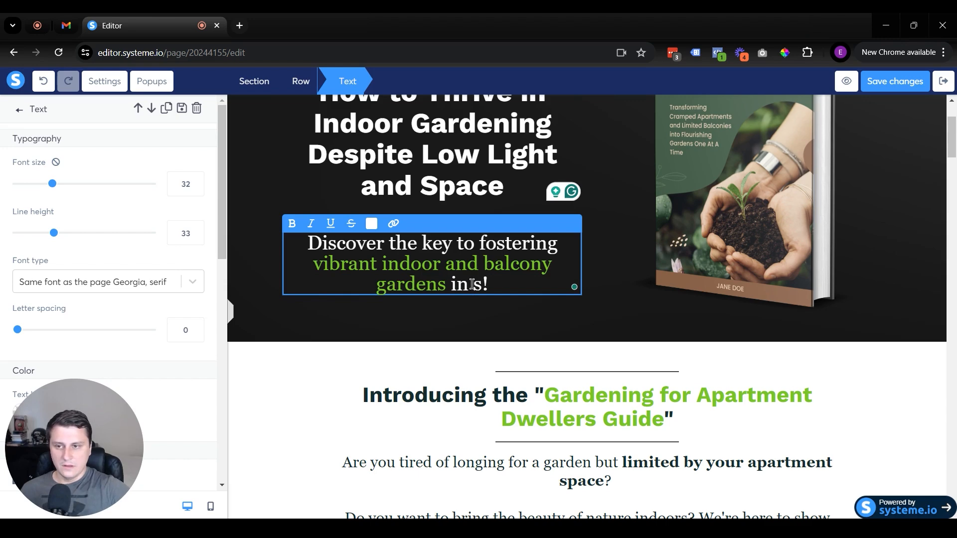
{"action": "key", "text": "Delete"}
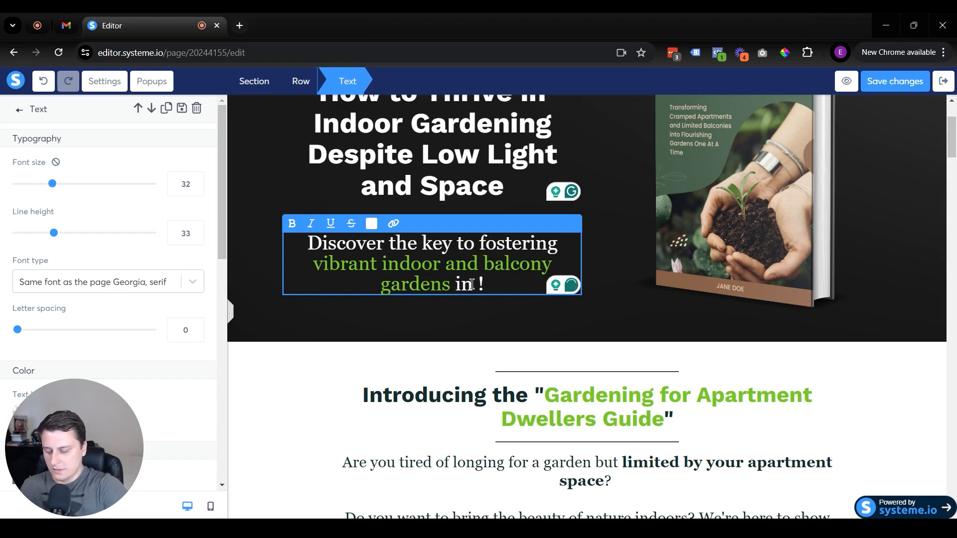
{"action": "type", "text": "7 days or less"}
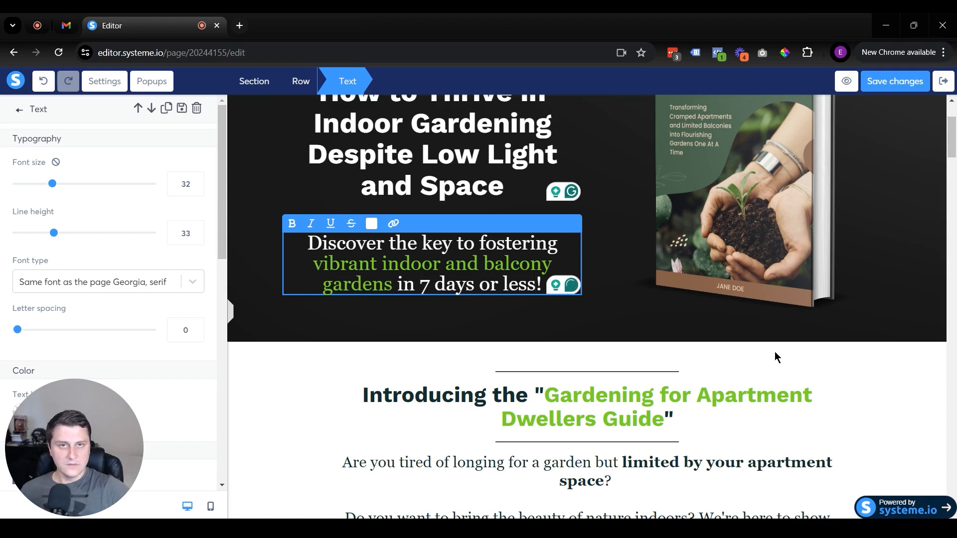
{"action": "left_click", "coordinate": [580, 309]}
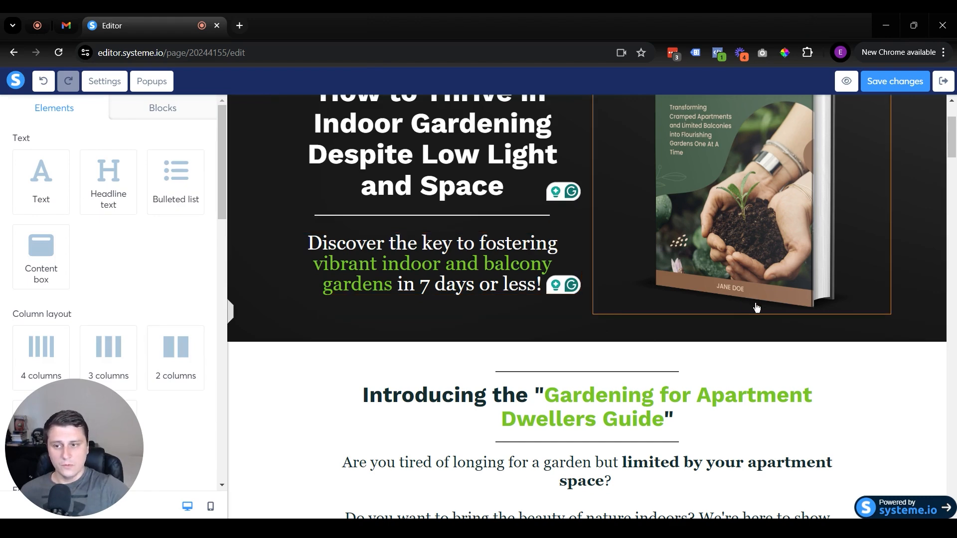
Examine the image upload options and display settings of the "Unlock Indoor Greenery" card's illustration.
{"action": "scroll", "coordinate": [756, 307], "scroll_direction": "down", "scroll_amount": 4}
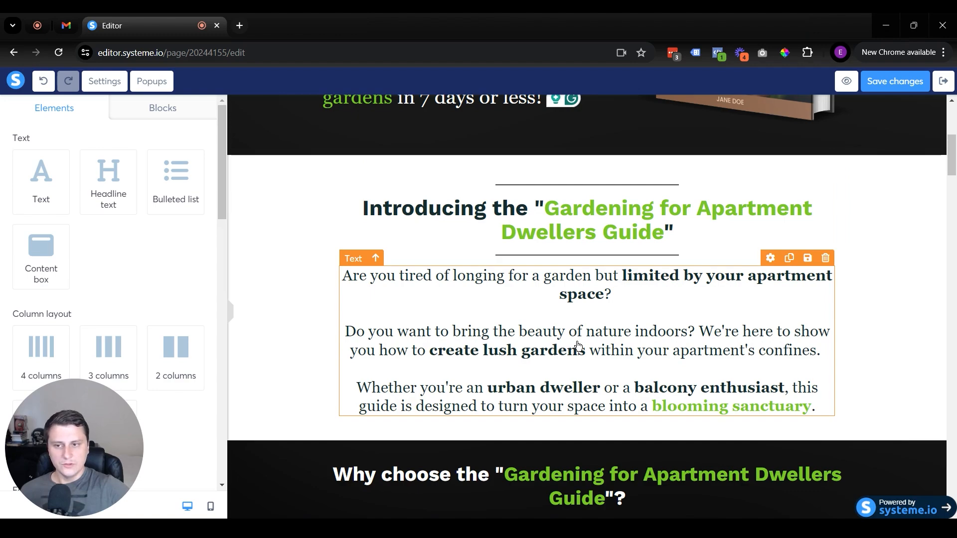
{"action": "scroll", "coordinate": [502, 371], "scroll_direction": "down", "scroll_amount": 1}
{"action": "scroll", "coordinate": [504, 370], "scroll_direction": "down", "scroll_amount": 4}
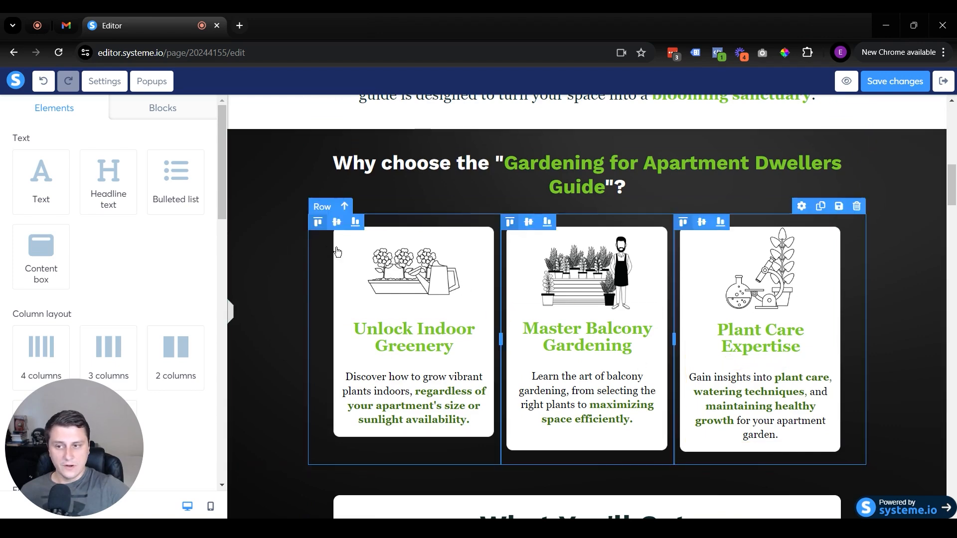
{"action": "left_click", "coordinate": [399, 279]}
{"action": "left_click", "coordinate": [192, 164]}
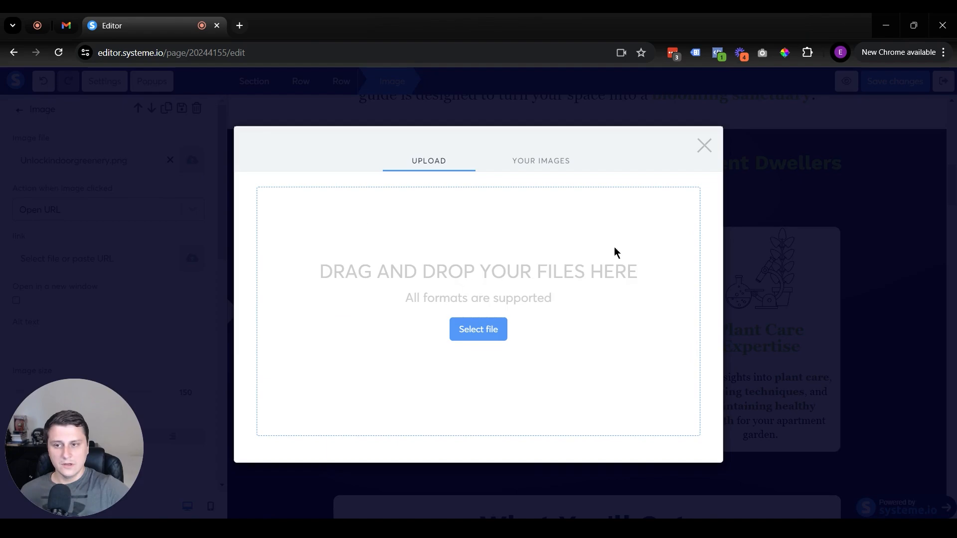
{"action": "left_click", "coordinate": [705, 146]}
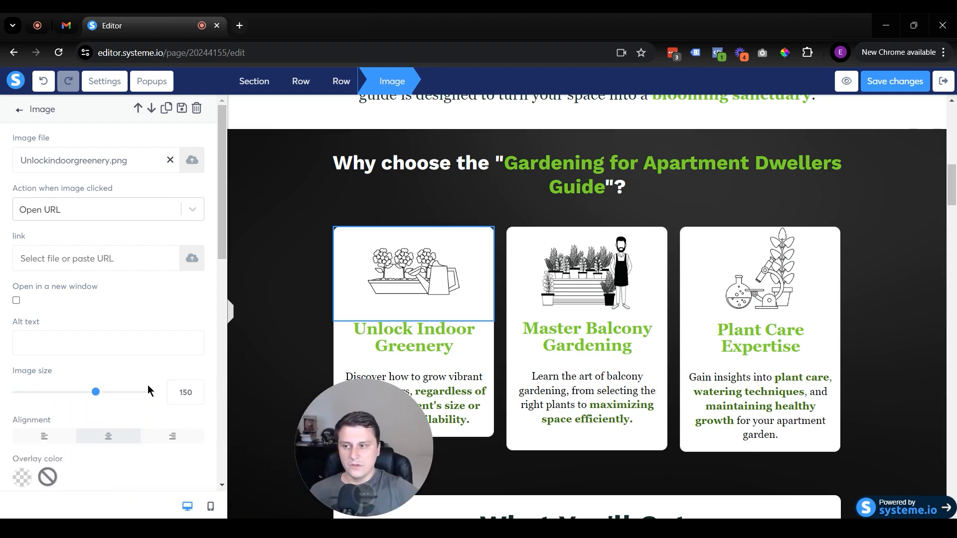
{"action": "scroll", "coordinate": [74, 344], "scroll_direction": "down", "scroll_amount": 10}
{"action": "scroll", "coordinate": [49, 270], "scroll_direction": "down", "scroll_amount": 3}
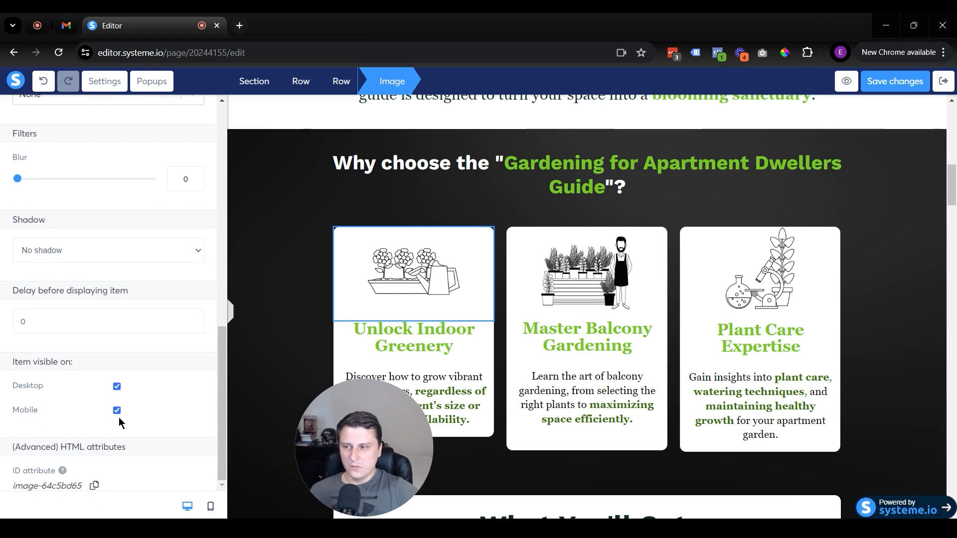
{"action": "scroll", "coordinate": [70, 294], "scroll_direction": "up", "scroll_amount": 10}
{"action": "scroll", "coordinate": [79, 209], "scroll_direction": "up", "scroll_amount": 2}
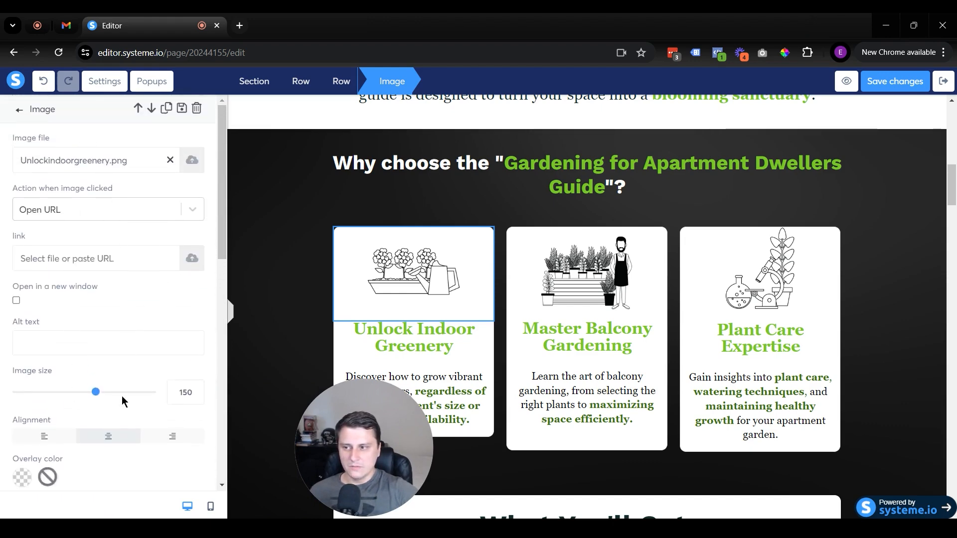
{"action": "left_click_drag", "start_coordinate": [385, 456], "coordinate": [52, 457]}
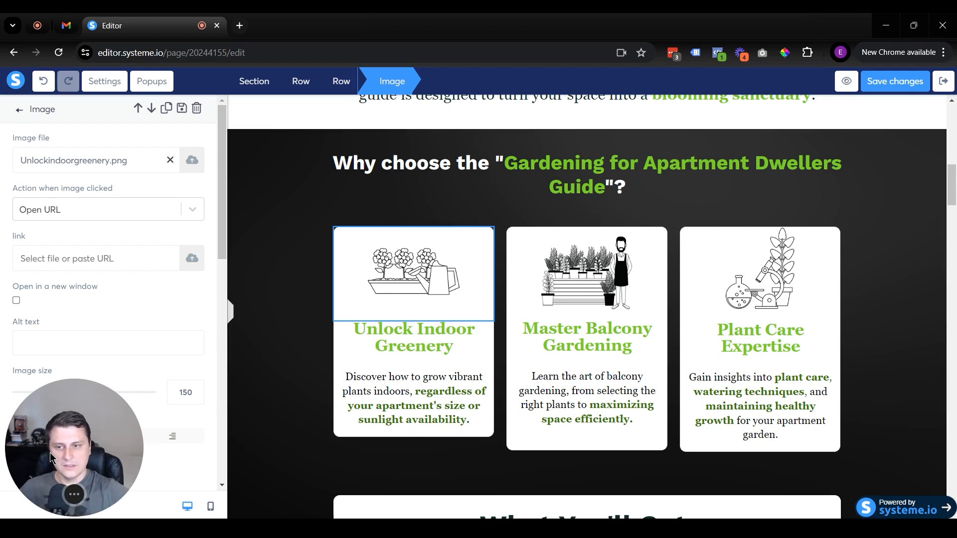
{"action": "key", "text": "Escape"}
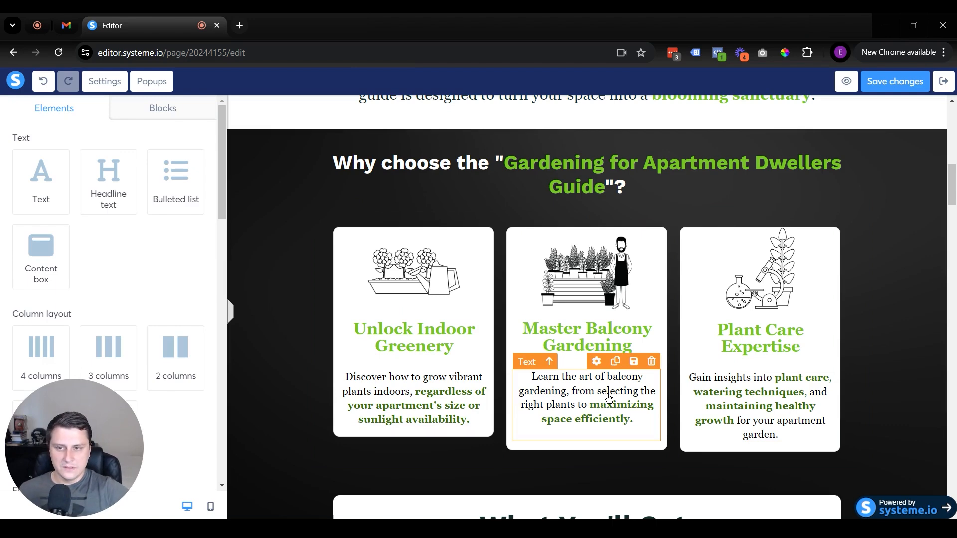
{"action": "scroll", "coordinate": [609, 398], "scroll_direction": "down", "scroll_amount": 7}
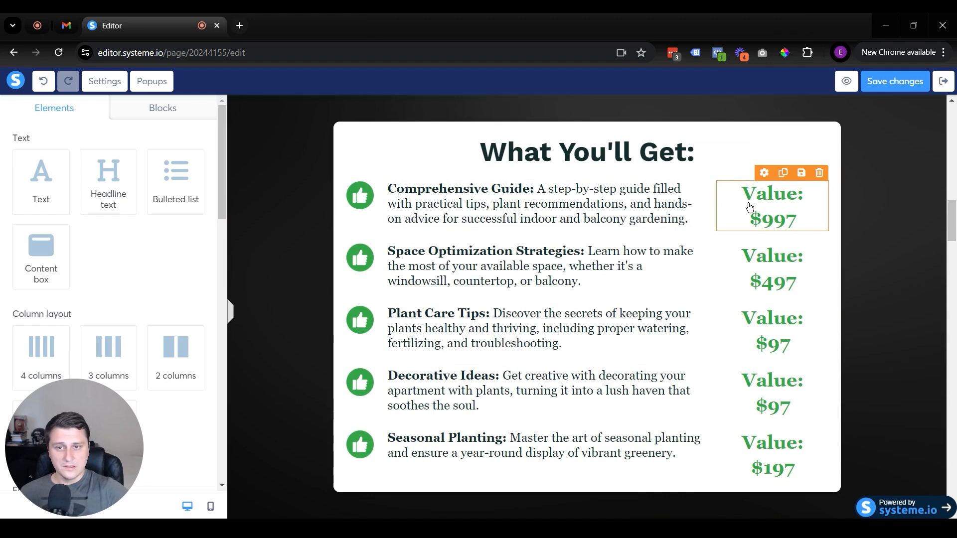
{"action": "left_click", "coordinate": [772, 215]}
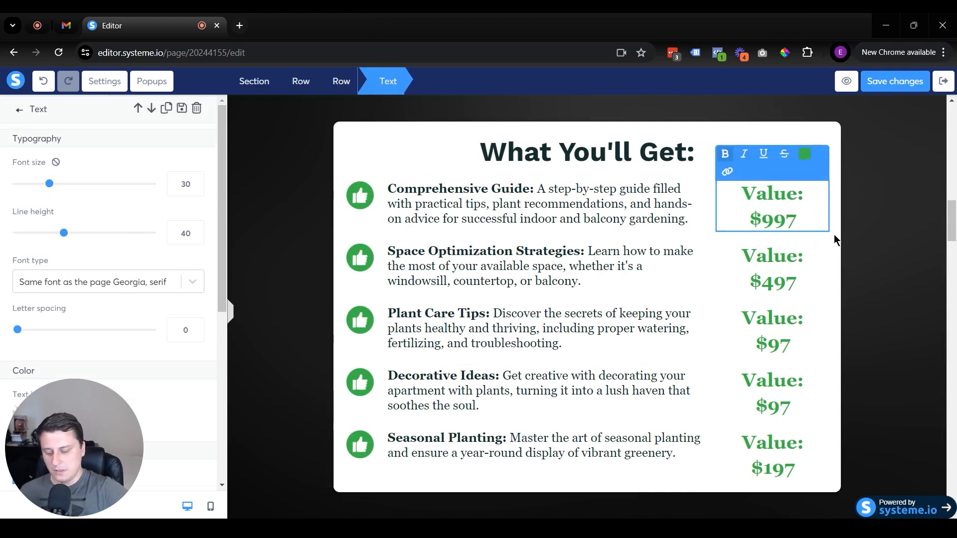
{"action": "type", "text": "999."}
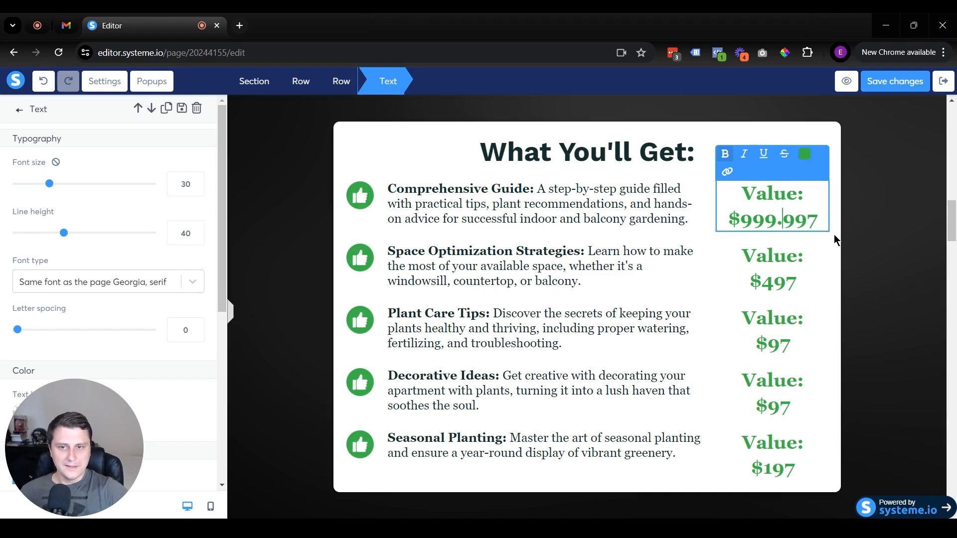
{"action": "key", "text": "BackSpace"}
{"action": "key", "text": "BackSpace"}
{"action": "key", "text": "BackSpace"}
{"action": "key", "text": "BackSpace"}
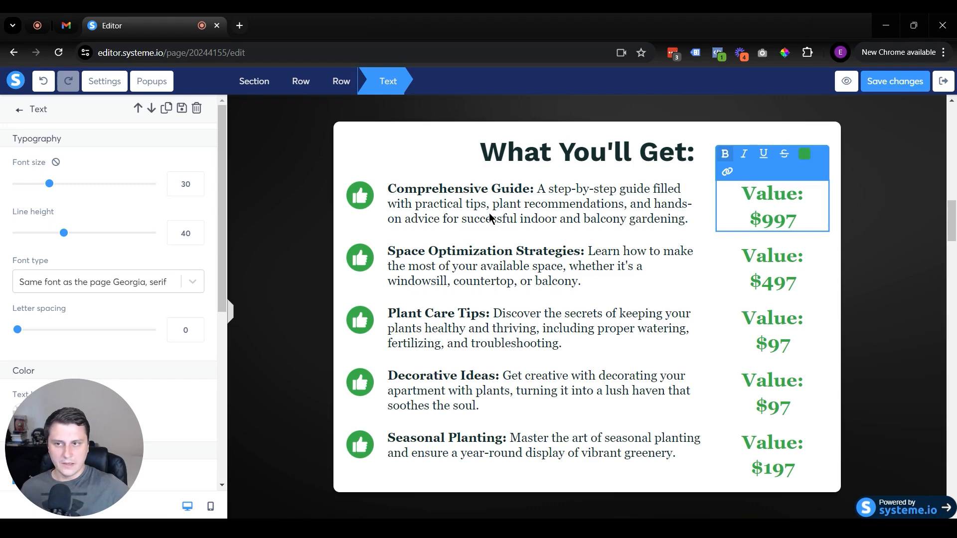
Set the value of the Comprehensive Guide item in the "What You'll Get" list to $37.
{"action": "double_click", "coordinate": [473, 195]}
{"action": "left_click", "coordinate": [763, 220]}
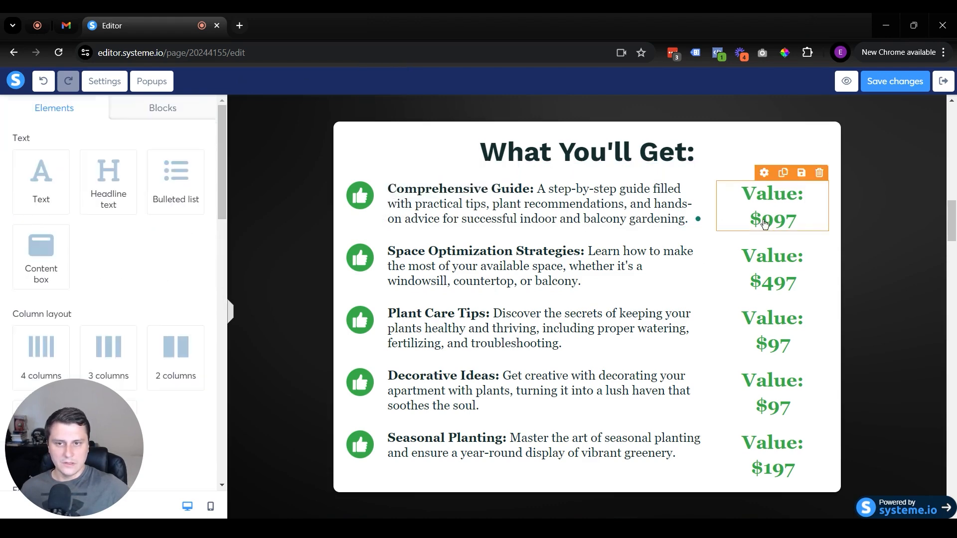
{"action": "left_click", "coordinate": [557, 282]}
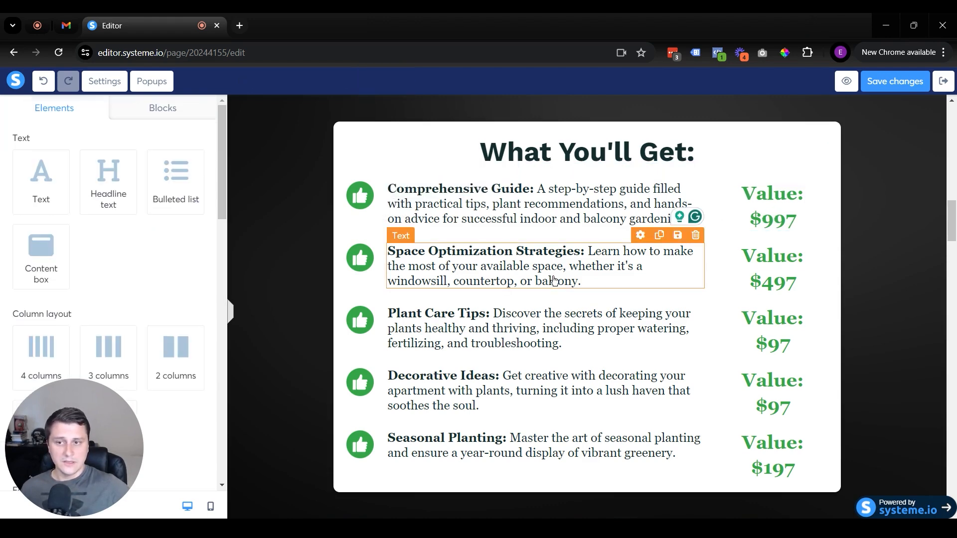
{"action": "left_click", "coordinate": [774, 219]}
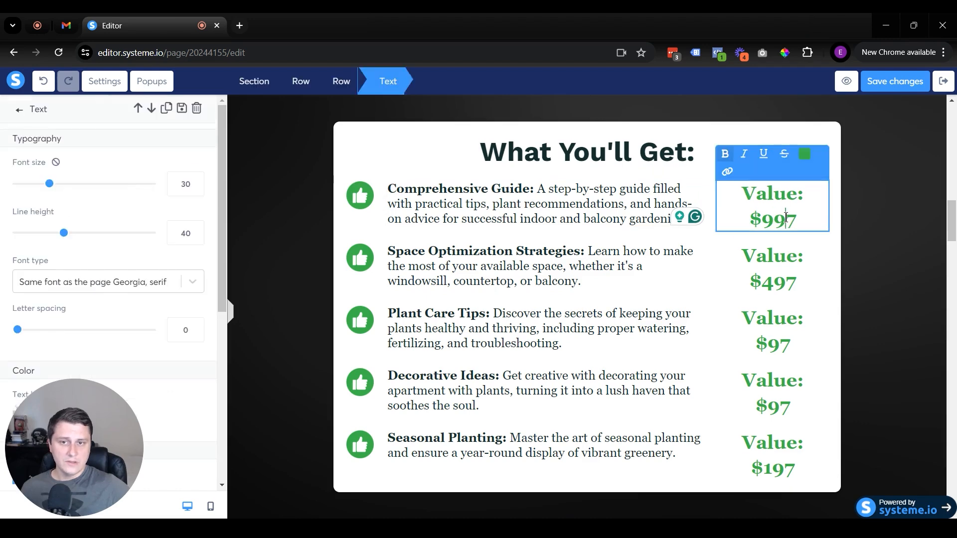
{"action": "left_click_drag", "start_coordinate": [799, 221], "coordinate": [767, 226]}
{"action": "type", "text": "37"}
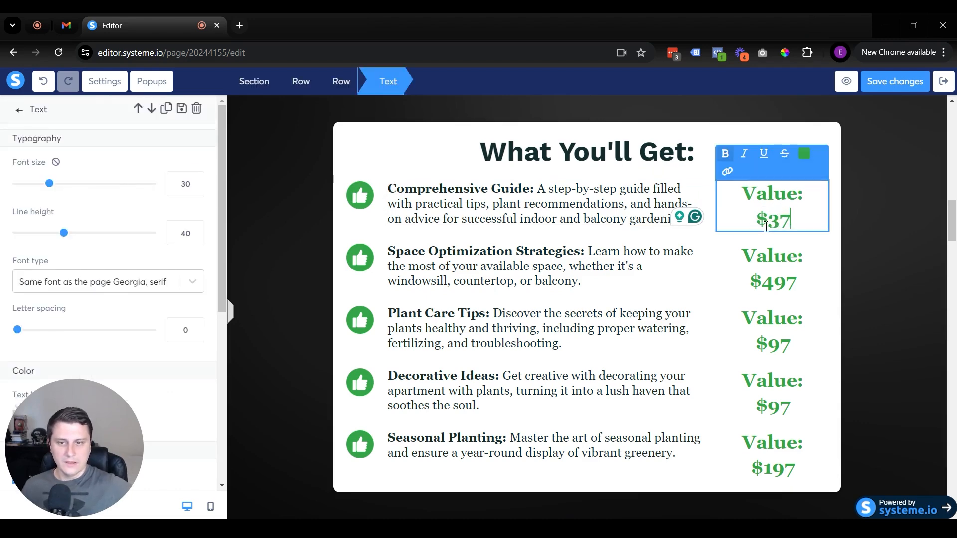
{"action": "left_click", "coordinate": [669, 294]}
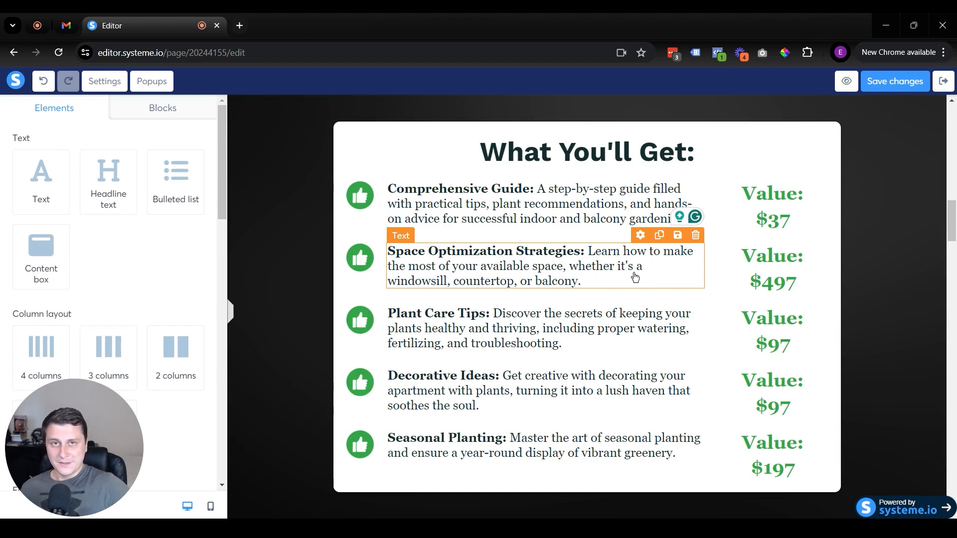
Review the sales page's offer list, bonuses, student testimonials and limited-time offer with its countdown and order form.
{"action": "scroll", "coordinate": [648, 286], "scroll_direction": "down", "scroll_amount": 3}
{"action": "scroll", "coordinate": [698, 250], "scroll_direction": "up", "scroll_amount": 4}
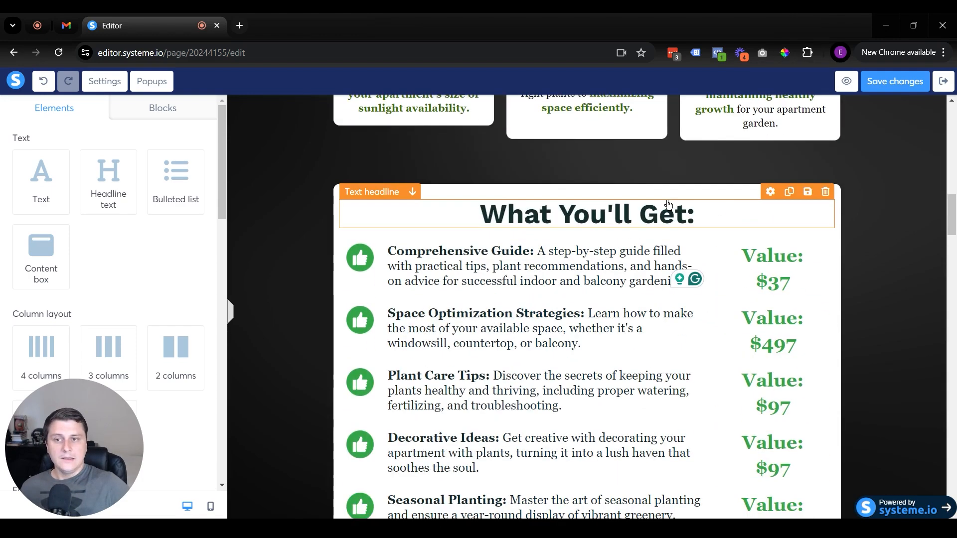
{"action": "scroll", "coordinate": [553, 164], "scroll_direction": "down", "scroll_amount": 1}
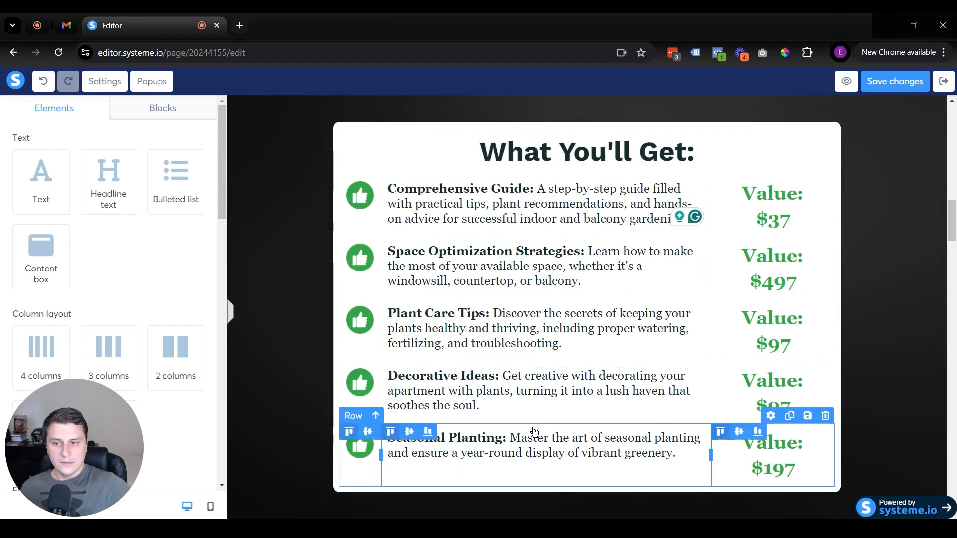
{"action": "scroll", "coordinate": [481, 379], "scroll_direction": "down", "scroll_amount": 6}
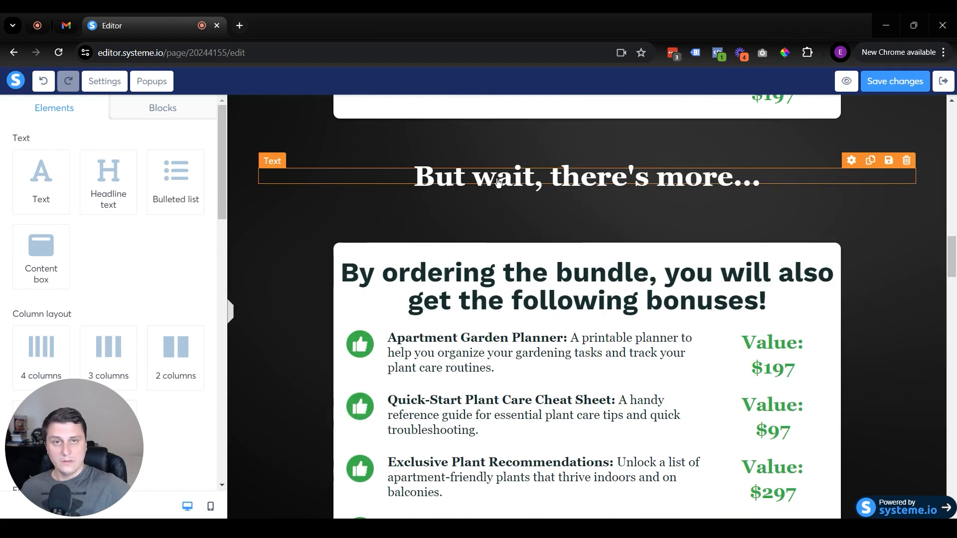
{"action": "scroll", "coordinate": [499, 182], "scroll_direction": "down", "scroll_amount": 2}
{"action": "scroll", "coordinate": [549, 259], "scroll_direction": "down", "scroll_amount": 1}
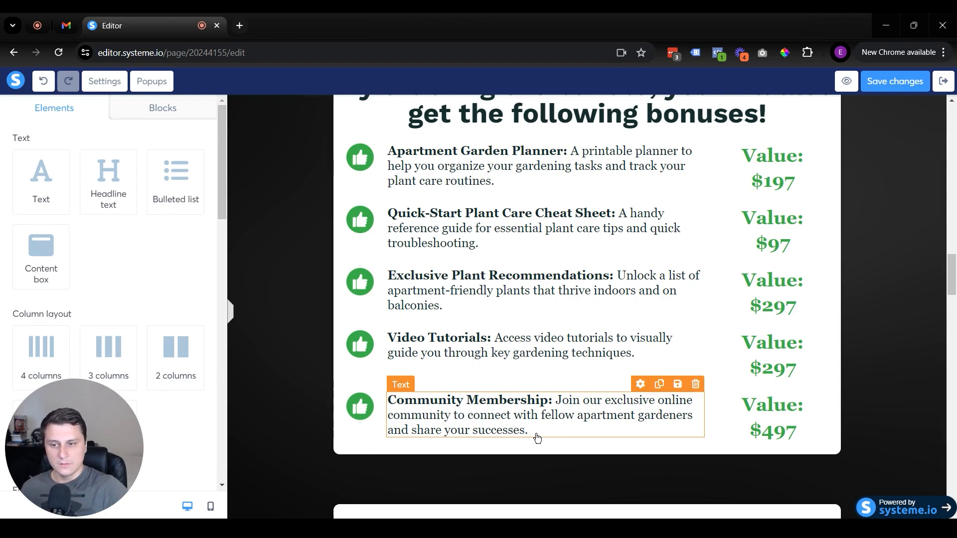
{"action": "scroll", "coordinate": [537, 438], "scroll_direction": "down", "scroll_amount": 20}
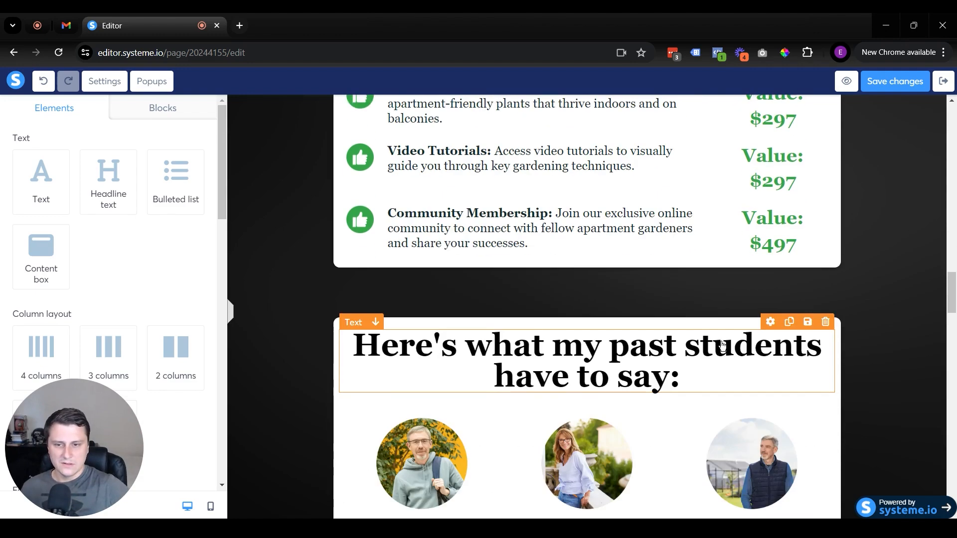
{"action": "scroll", "coordinate": [724, 345], "scroll_direction": "down", "scroll_amount": 1}
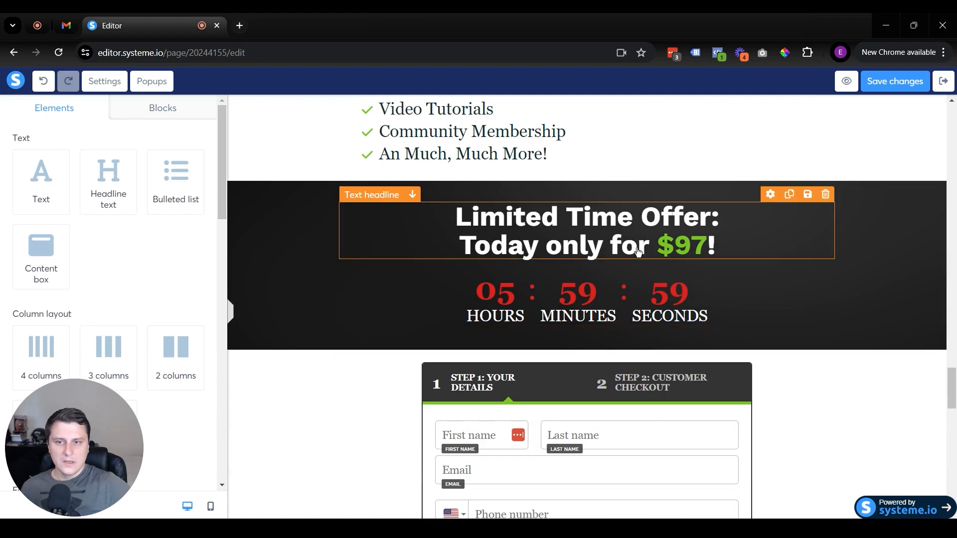
{"action": "scroll", "coordinate": [629, 324], "scroll_direction": "up", "scroll_amount": 20}
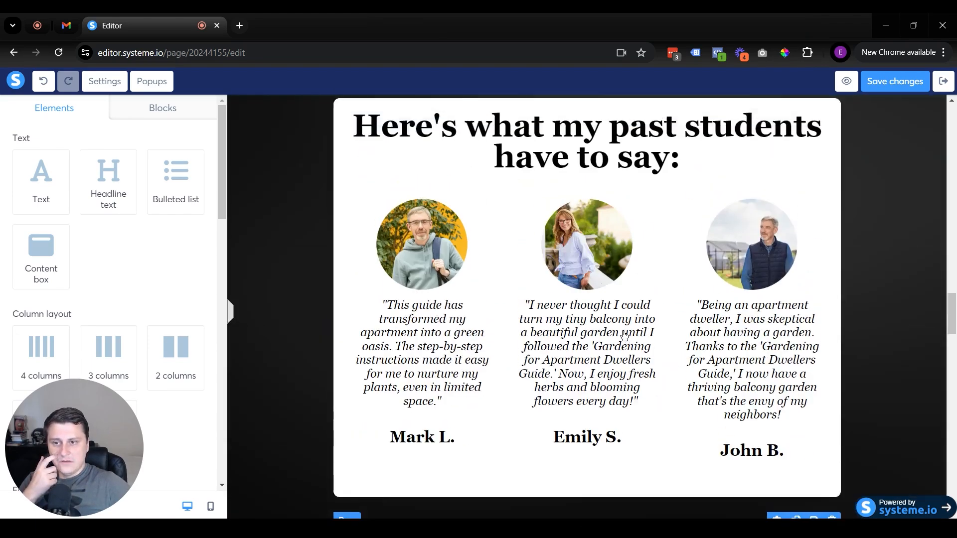
{"action": "scroll", "coordinate": [624, 336], "scroll_direction": "up", "scroll_amount": 10}
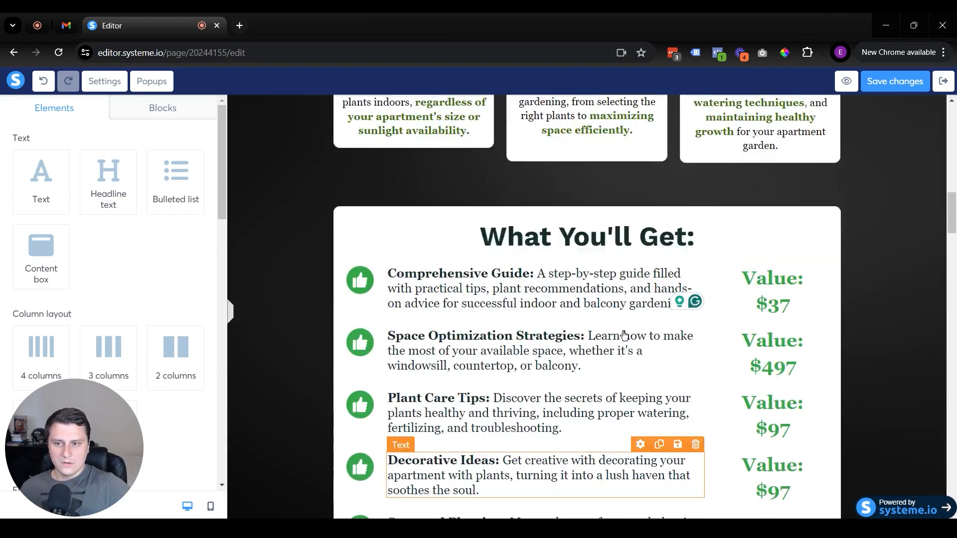
Add a "Value:" line with a blank line after it above the "Limited Time Offer" headline.
{"action": "scroll", "coordinate": [644, 333], "scroll_direction": "down", "scroll_amount": 12}
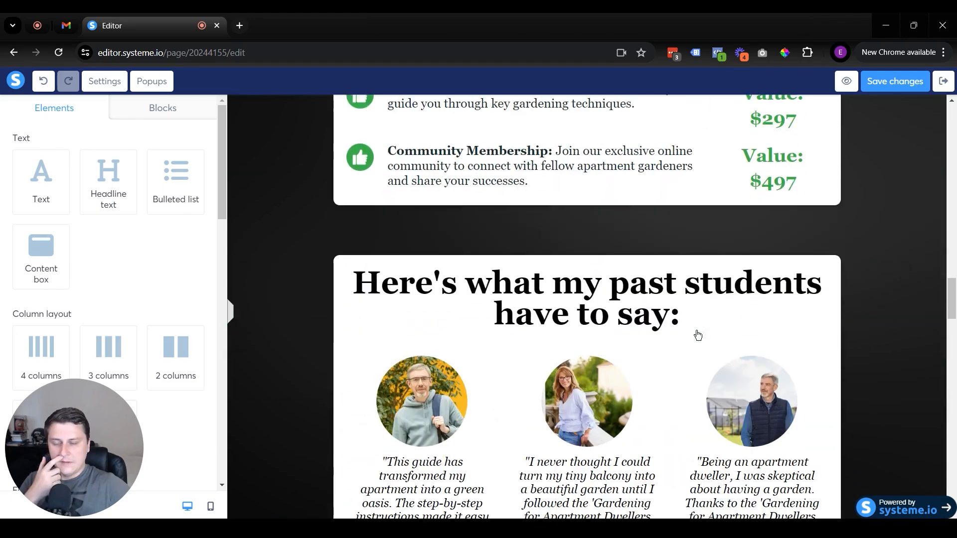
{"action": "scroll", "coordinate": [784, 214], "scroll_direction": "up", "scroll_amount": 10}
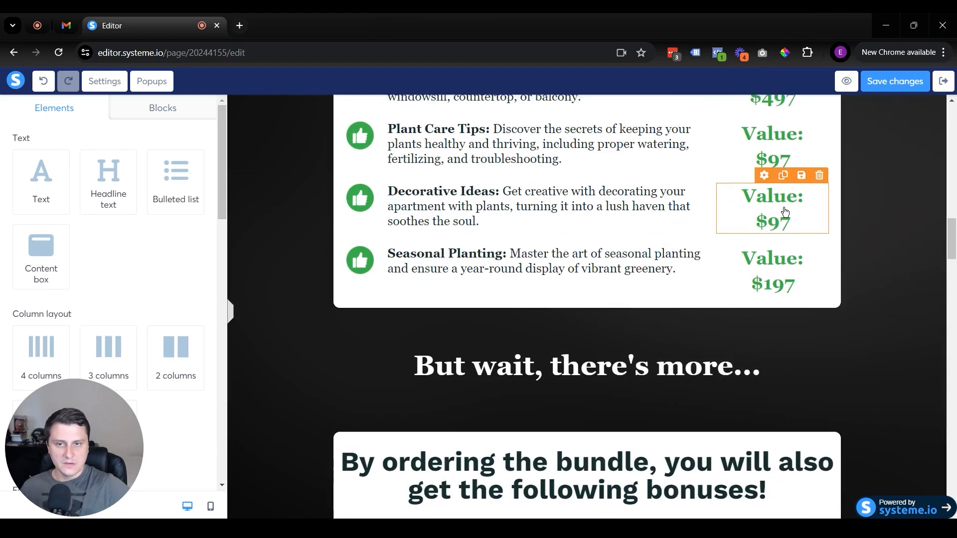
{"action": "scroll", "coordinate": [784, 214], "scroll_direction": "down", "scroll_amount": 15}
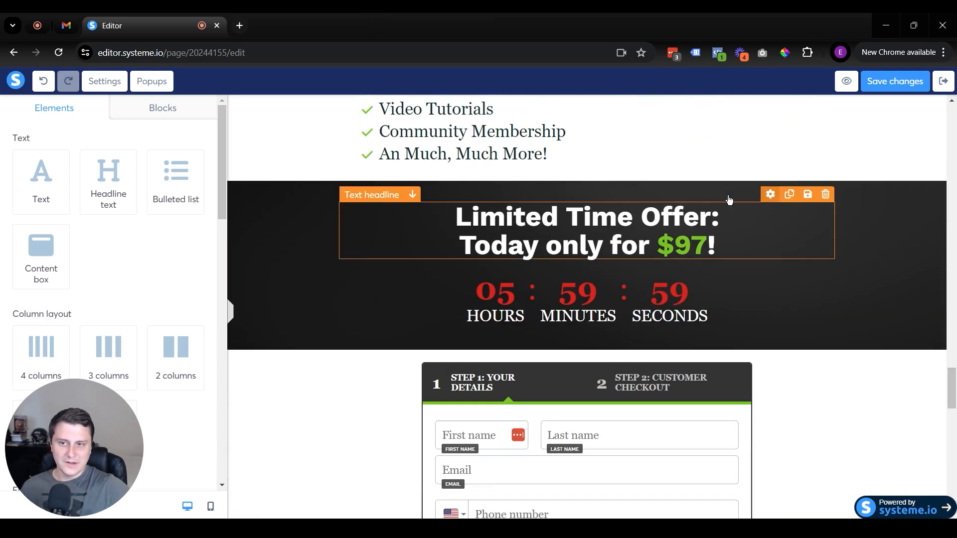
{"action": "left_click", "coordinate": [609, 221]}
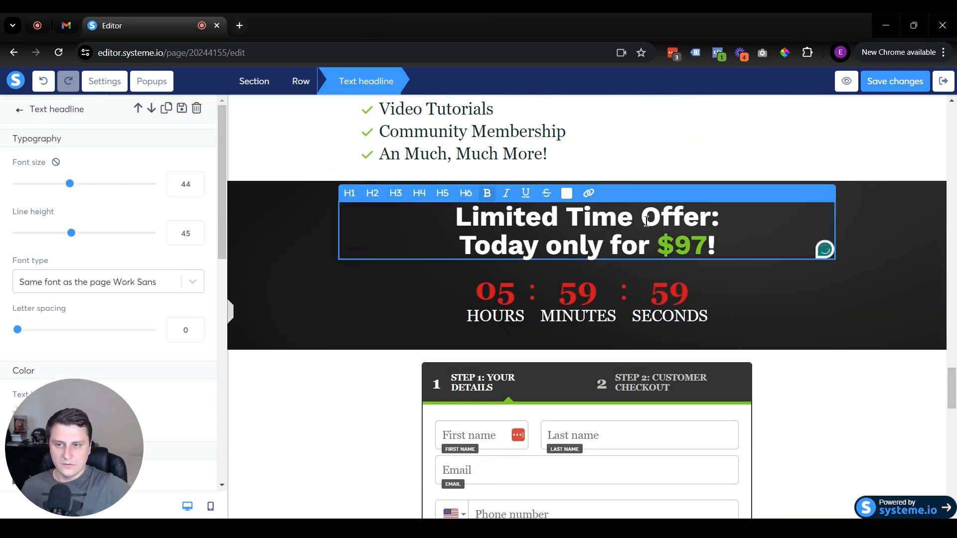
{"action": "key", "text": "Return"}
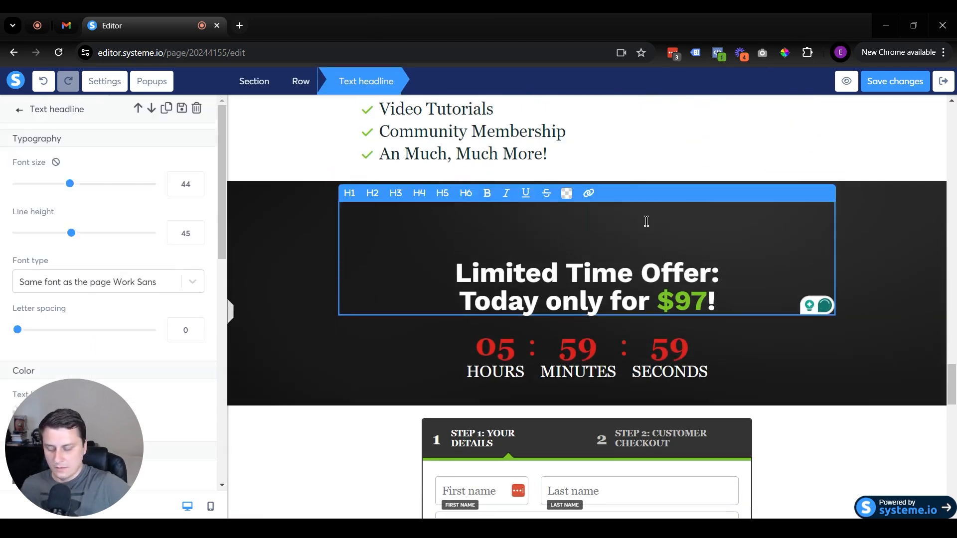
{"action": "type", "text": "Value:"}
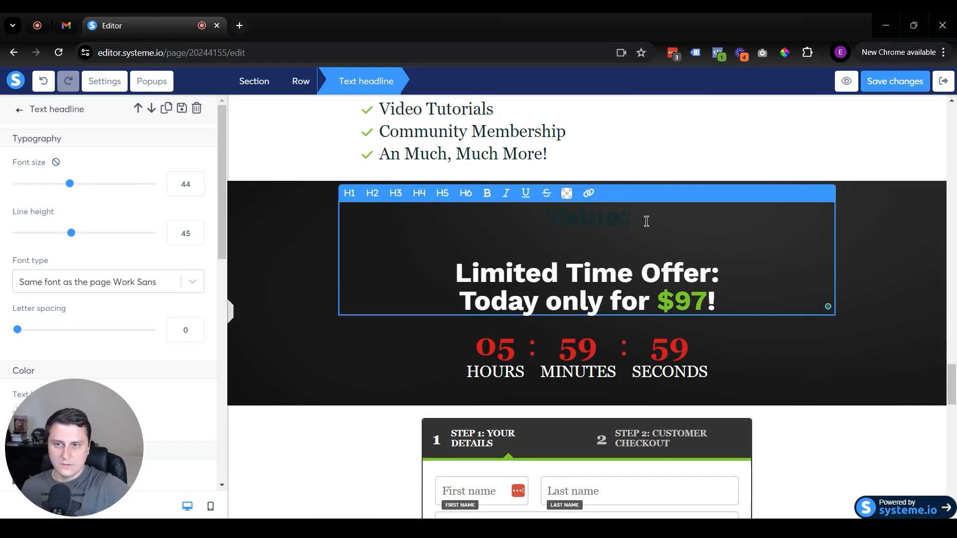
Color the "Value:" text above the limited-time offer white.
{"action": "key", "text": "ctrl+a"}
{"action": "left_click", "coordinate": [567, 193]}
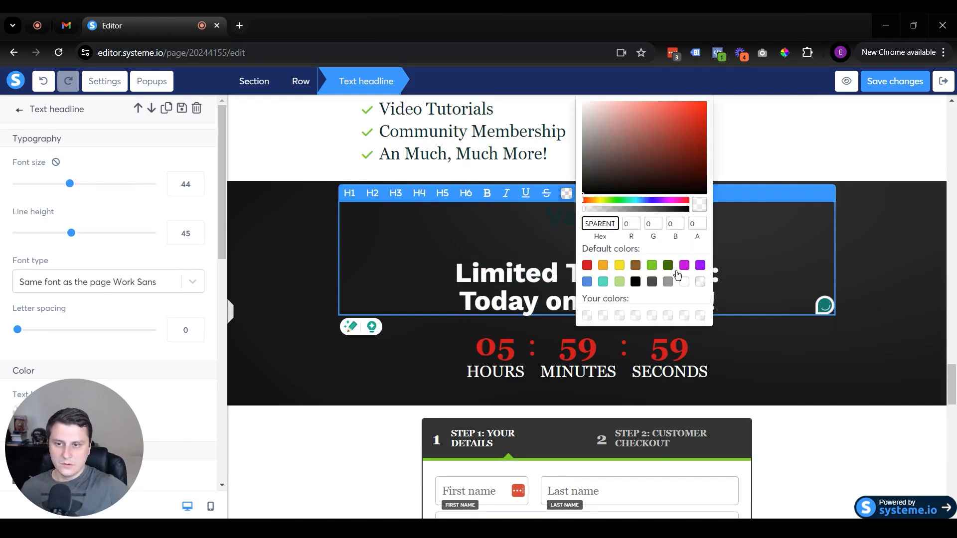
{"action": "left_click", "coordinate": [741, 254]}
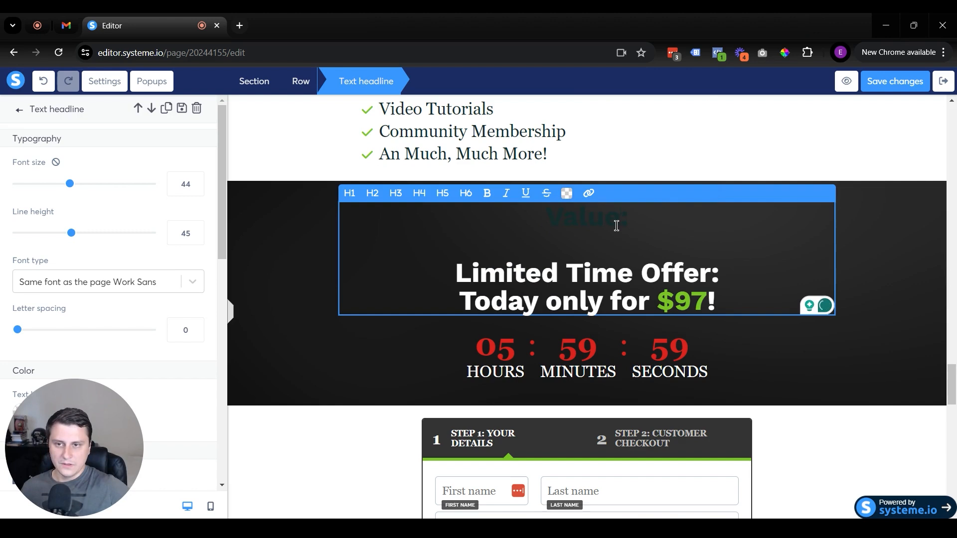
{"action": "left_click_drag", "start_coordinate": [629, 222], "coordinate": [546, 222]}
{"action": "left_click", "coordinate": [567, 193]}
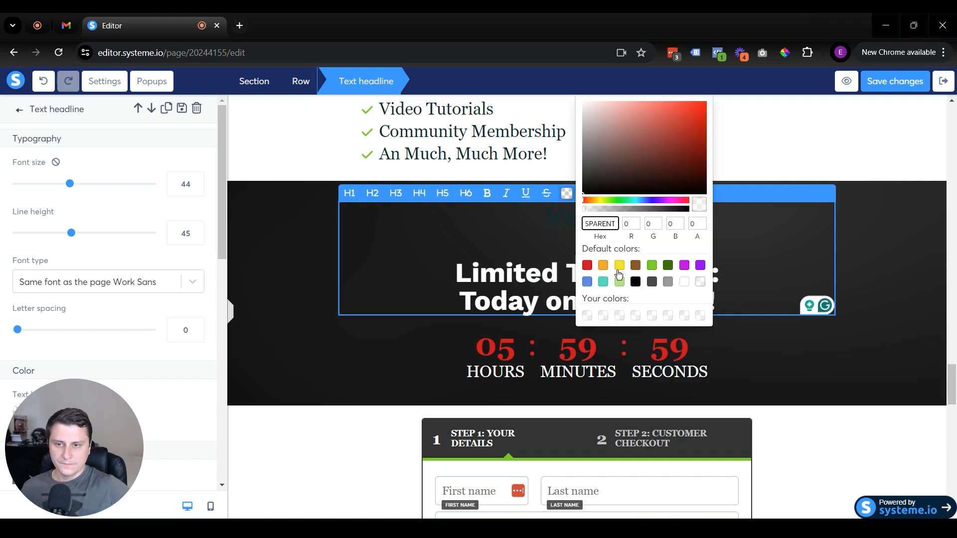
{"action": "left_click", "coordinate": [684, 282]}
{"action": "left_click", "coordinate": [758, 246]}
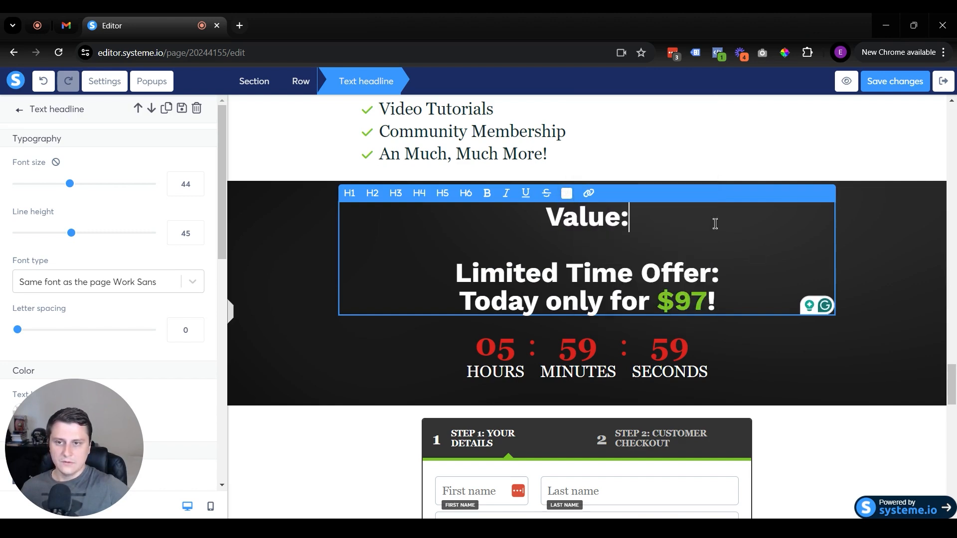
Complete the "Value:" line in the offer headline with the amount $2,997.
{"action": "type", "text": "$"}
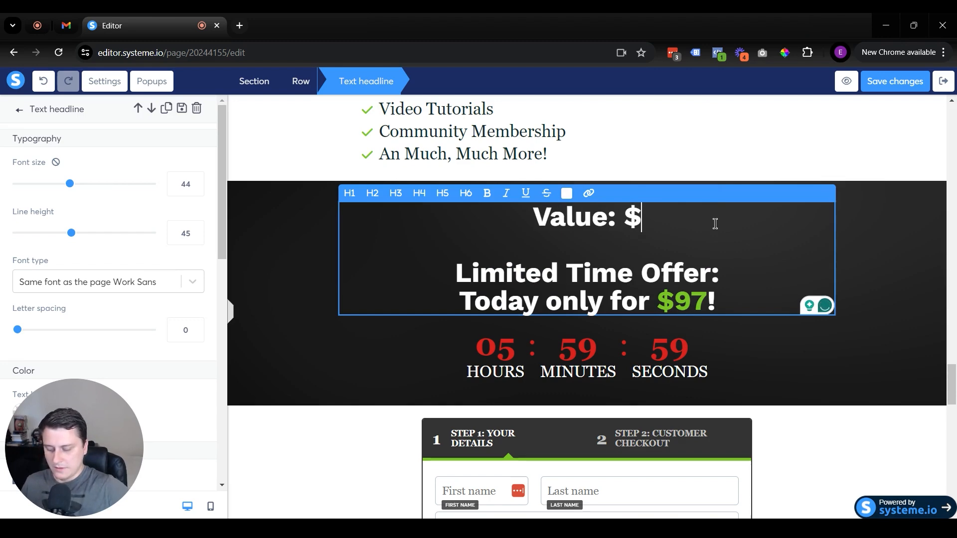
{"action": "type", "text": "2,9"}
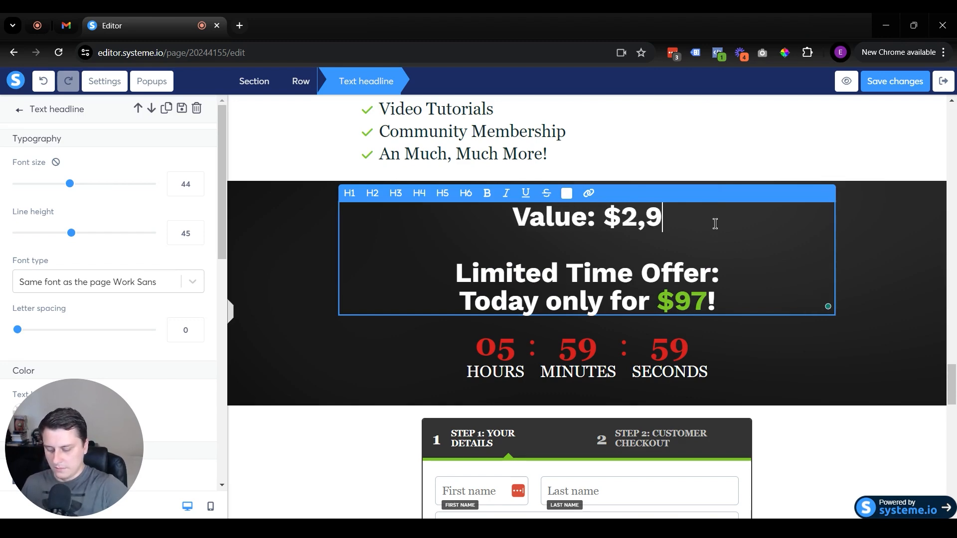
{"action": "type", "text": "97"}
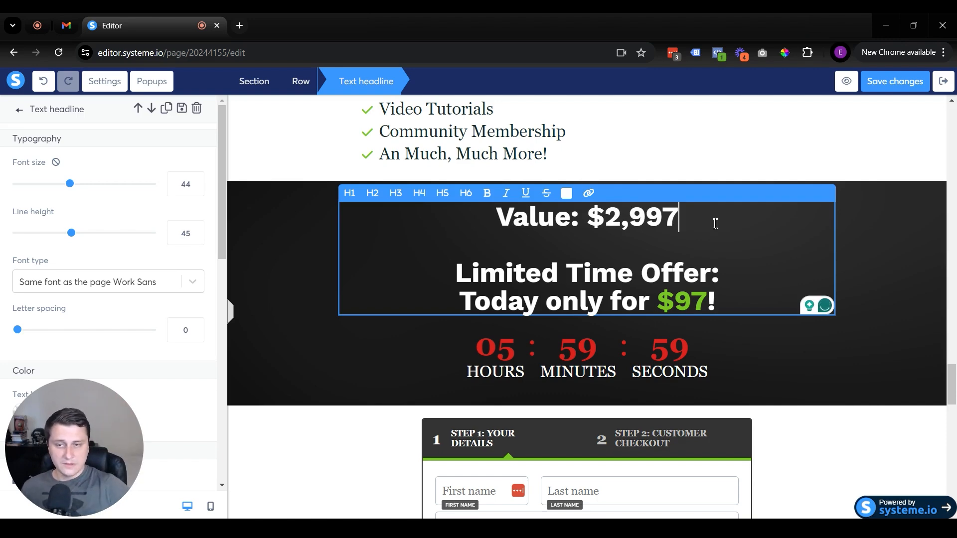
{"action": "left_click_drag", "start_coordinate": [584, 218], "coordinate": [690, 220]}
Add the line "Usually: $297" below the value line, separated by a blank line.
{"action": "left_click", "coordinate": [720, 225]}
{"action": "key", "text": "Return"}
{"action": "key", "text": "Return"}
{"action": "type", "text": "U"}
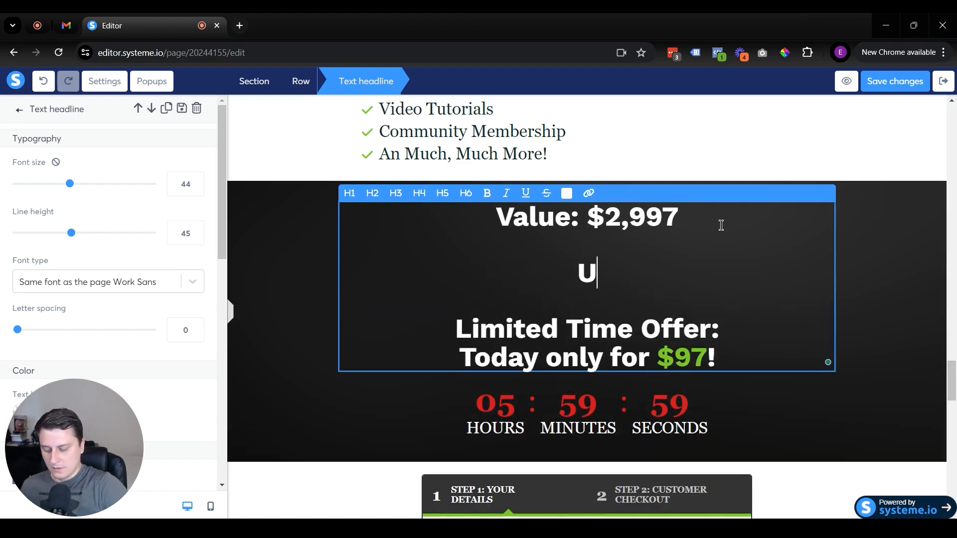
{"action": "type", "text": "sually: $"}
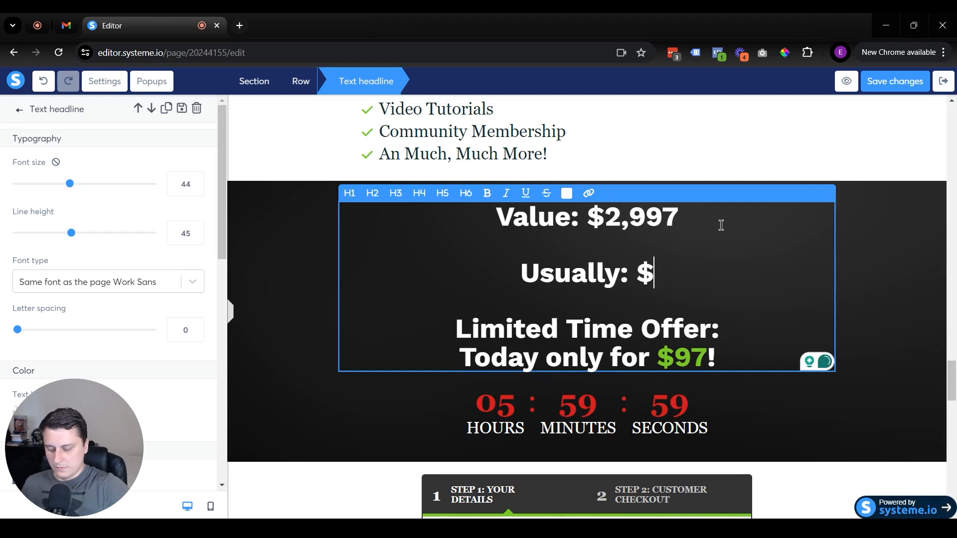
{"action": "type", "text": "297"}
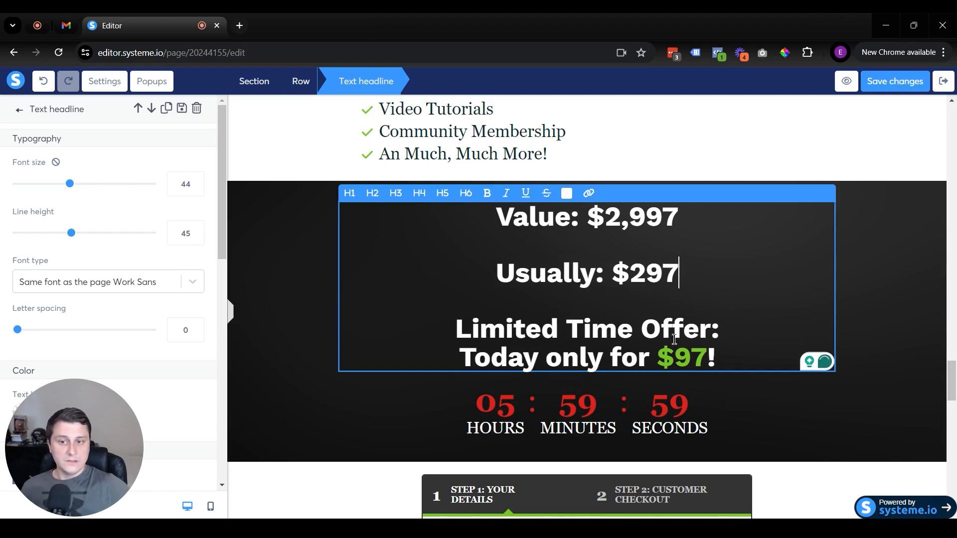
Color the $297 price in the "Usually" line red (D0021B).
{"action": "left_click_drag", "start_coordinate": [614, 274], "coordinate": [679, 274]}
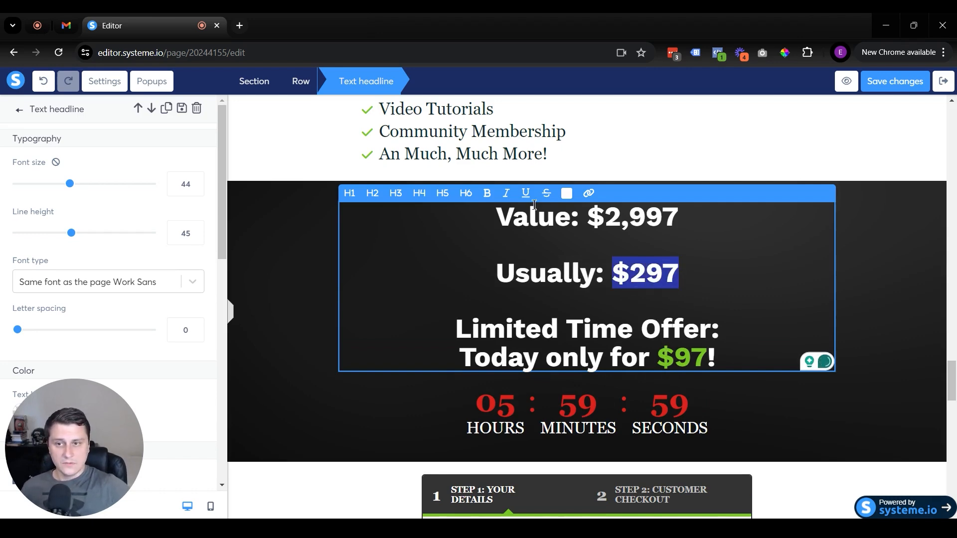
{"action": "left_click", "coordinate": [567, 193]}
{"action": "left_click", "coordinate": [587, 264]}
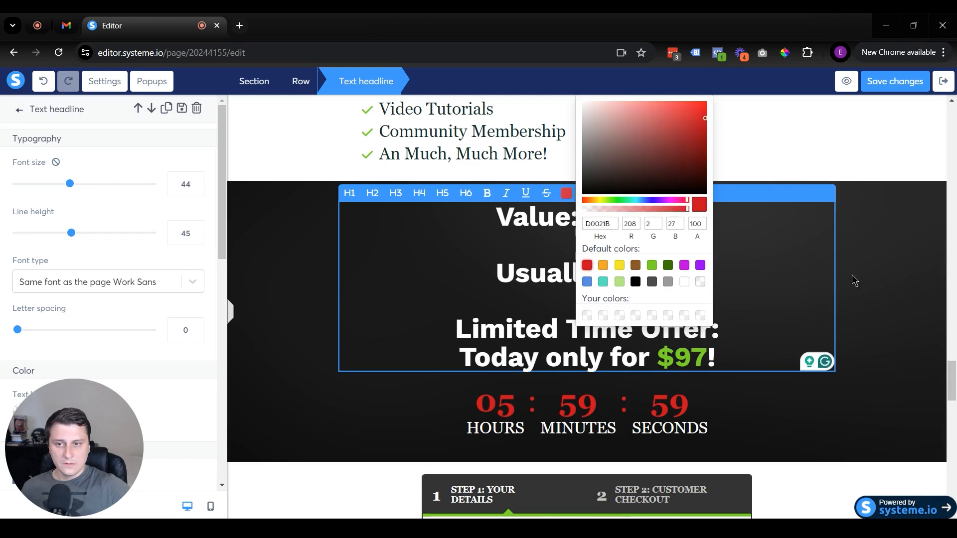
{"action": "left_click", "coordinate": [851, 275]}
Italicize the "Value: $2,997" line without strikethrough and strike through the "Usually: $297" line.
{"action": "triple_click", "coordinate": [621, 217]}
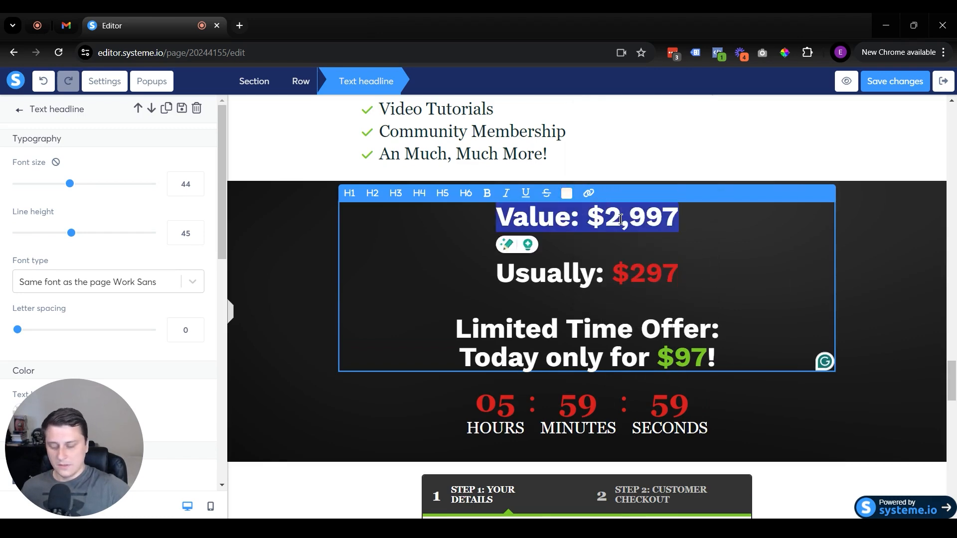
{"action": "key", "text": "ctrl+i"}
{"action": "left_click", "coordinate": [549, 196]}
{"action": "triple_click", "coordinate": [563, 273]}
{"action": "left_click", "coordinate": [547, 196]}
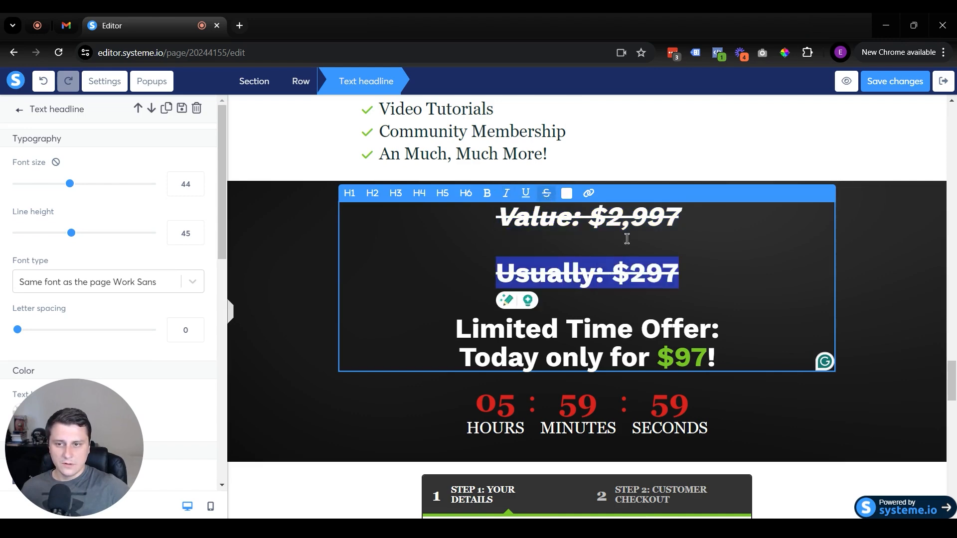
{"action": "triple_click", "coordinate": [612, 220]}
{"action": "left_click", "coordinate": [547, 195]}
{"action": "left_click", "coordinate": [781, 248]}
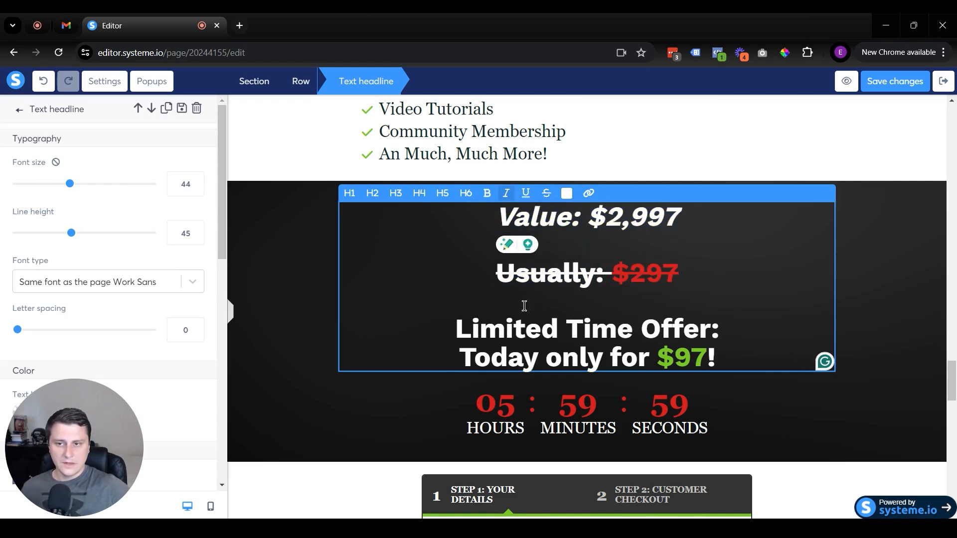
{"action": "triple_click", "coordinate": [485, 279]}
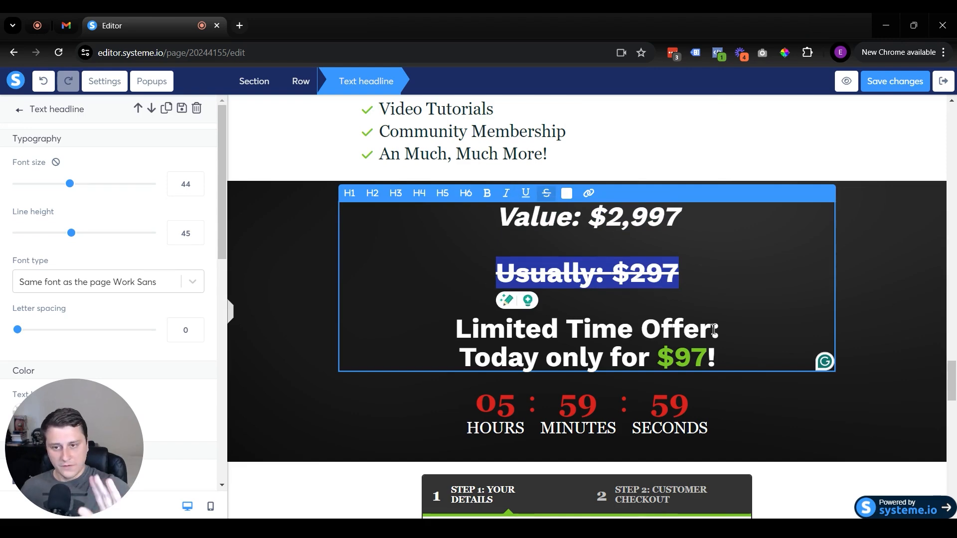
{"action": "left_click", "coordinate": [688, 357]}
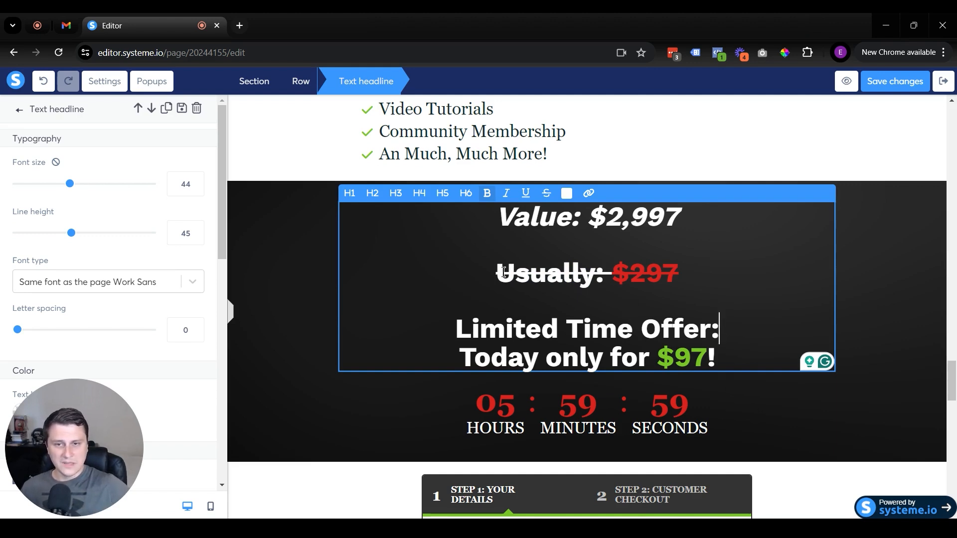
{"action": "left_click_drag", "start_coordinate": [493, 274], "coordinate": [680, 275]}
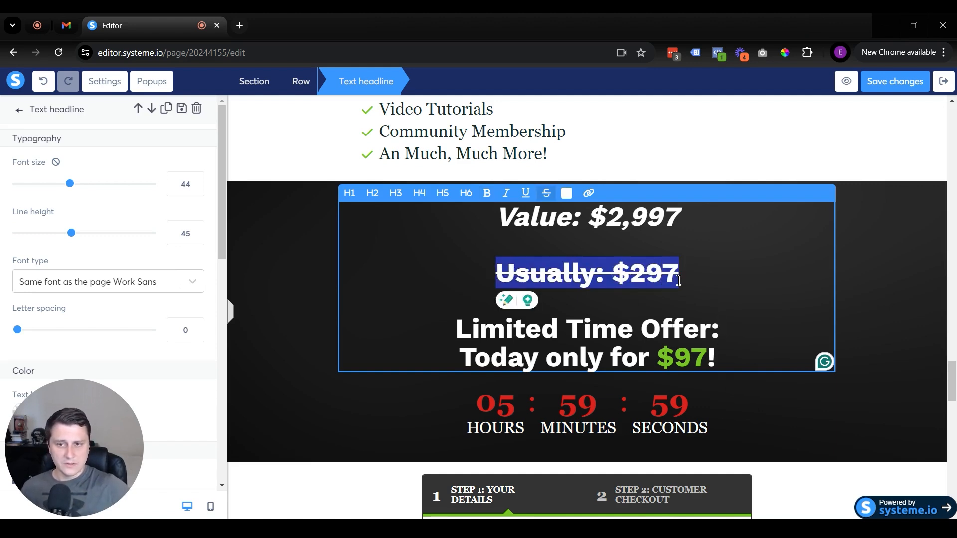
{"action": "left_click", "coordinate": [702, 285]}
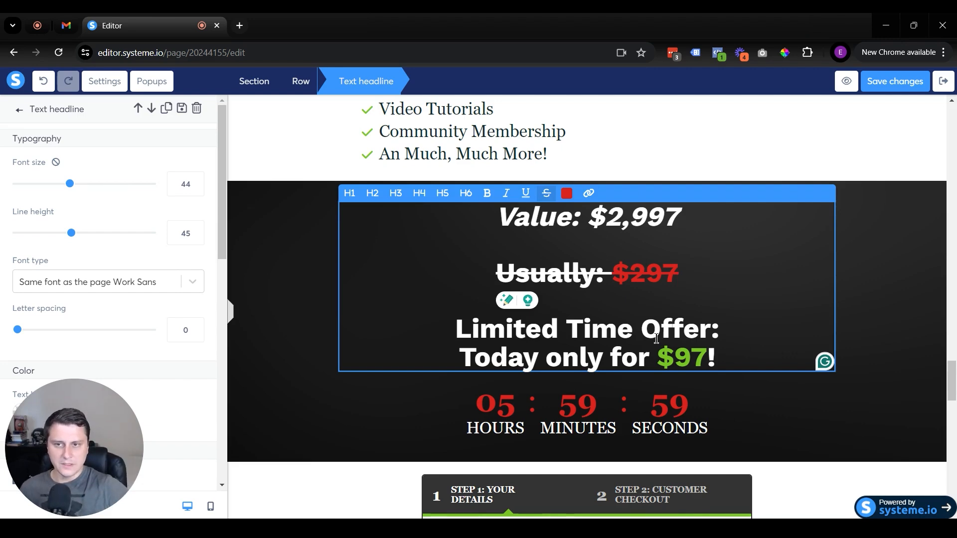
Change the type of the countdown below the offer headline to Fixed time and date.
{"action": "scroll", "coordinate": [650, 359], "scroll_direction": "down", "scroll_amount": 1}
{"action": "left_click", "coordinate": [650, 383]}
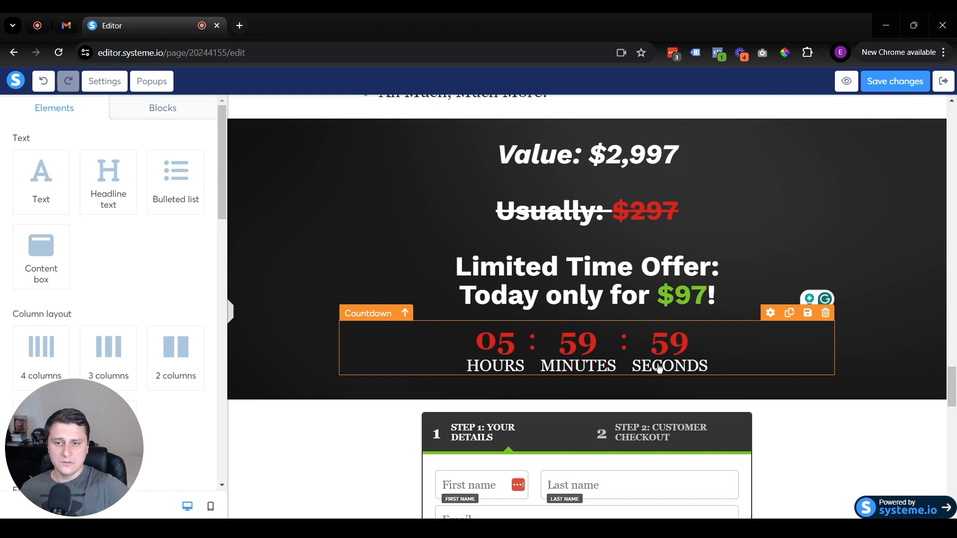
{"action": "left_click", "coordinate": [658, 368]}
{"action": "left_click", "coordinate": [64, 159]}
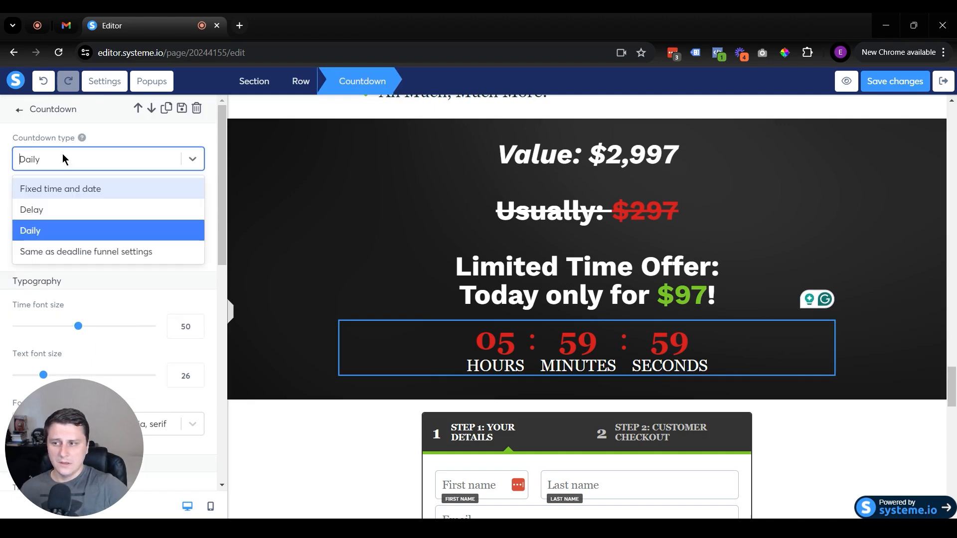
{"action": "left_click", "coordinate": [67, 196]}
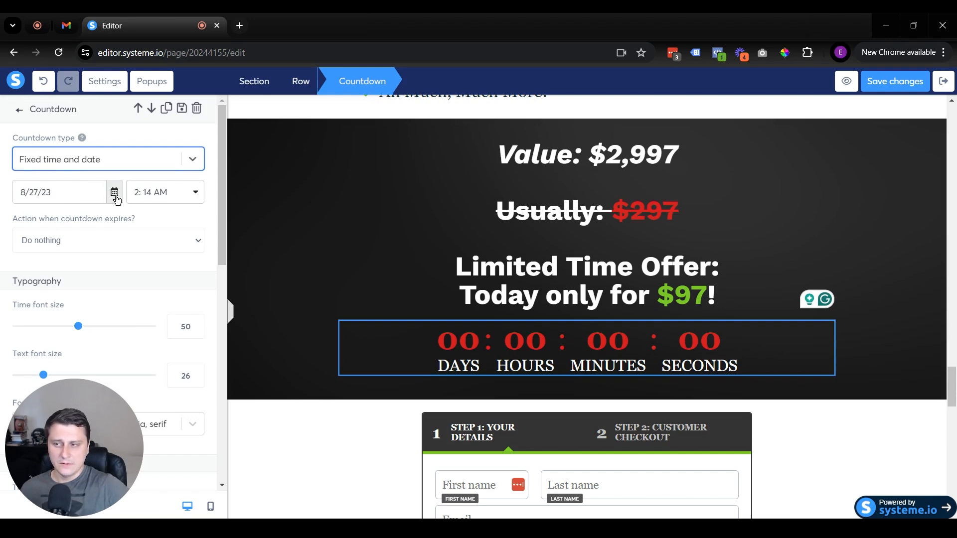
Set the countdown's expiry time to 11:30 PM.
{"action": "left_click", "coordinate": [198, 194]}
{"action": "scroll", "coordinate": [176, 299], "scroll_direction": "down", "scroll_amount": 20}
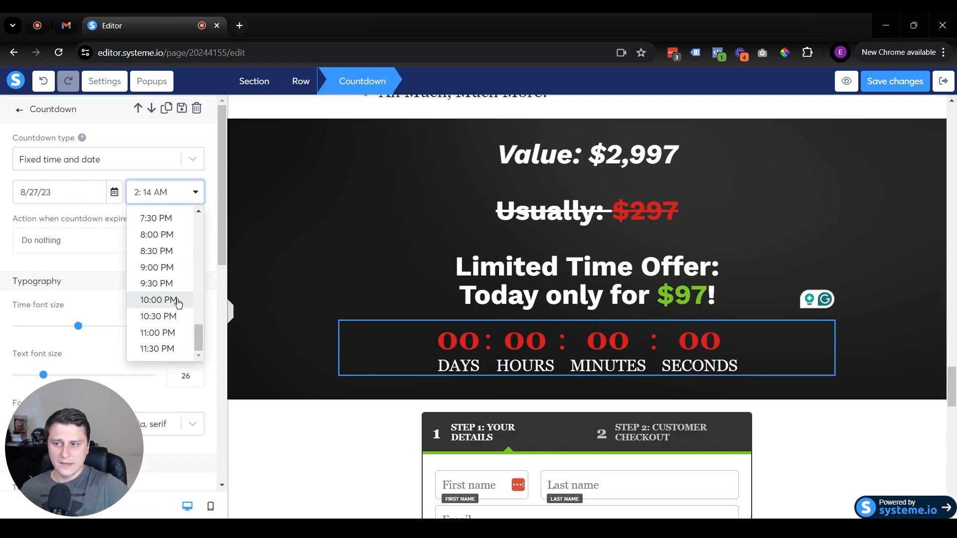
{"action": "scroll", "coordinate": [154, 310], "scroll_direction": "up", "scroll_amount": 6}
{"action": "scroll", "coordinate": [199, 379], "scroll_direction": "up", "scroll_amount": 4}
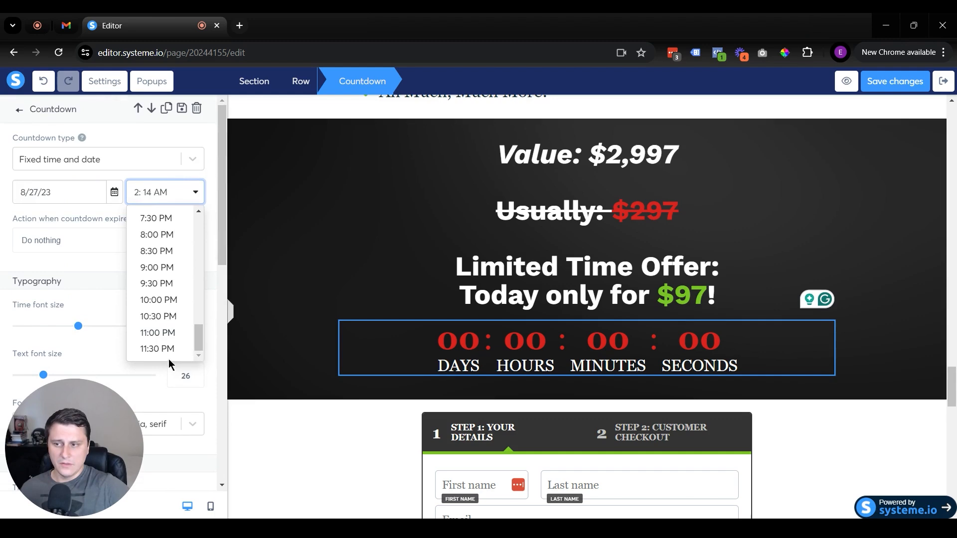
{"action": "left_click", "coordinate": [168, 350]}
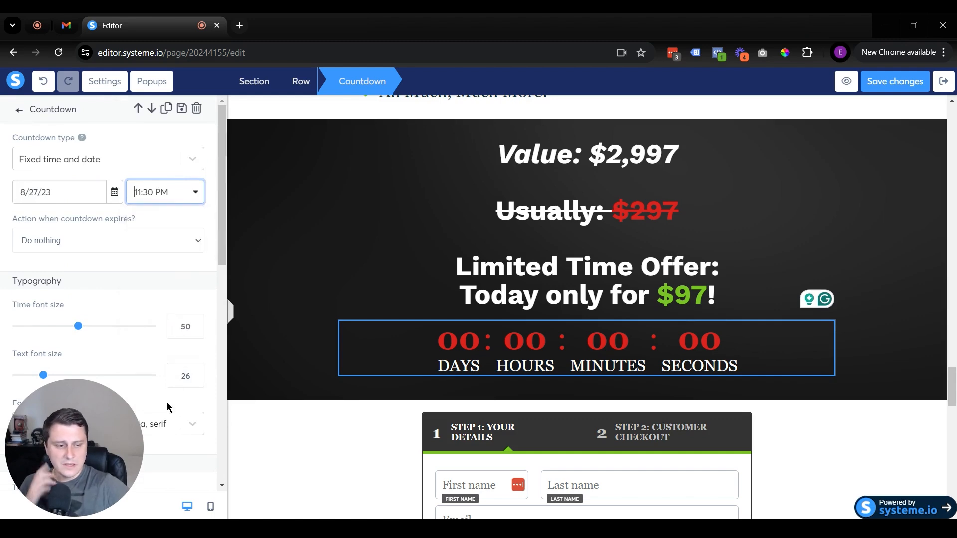
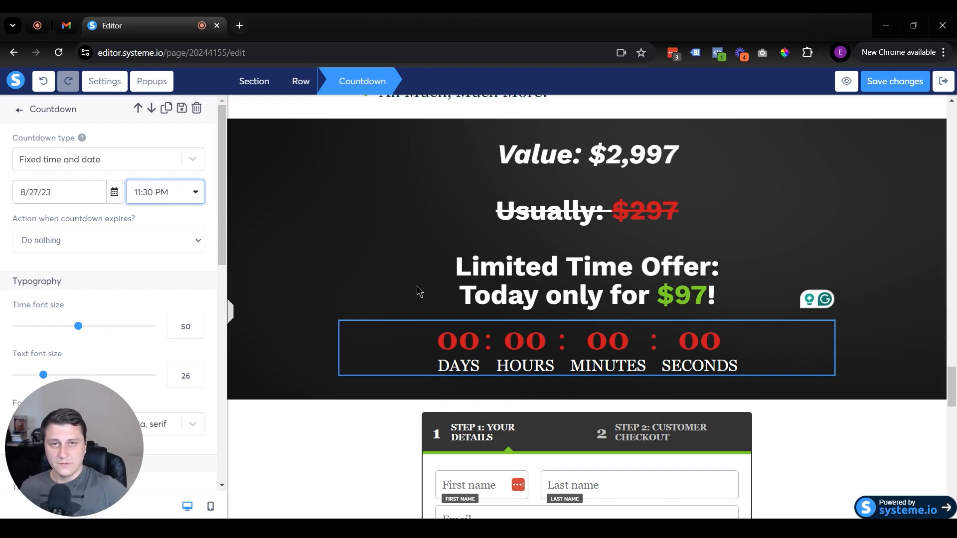
Open the settings of the two-step payment form and examine its Step #1 text and color options.
{"action": "left_click", "coordinate": [379, 244]}
{"action": "scroll", "coordinate": [389, 244], "scroll_direction": "down", "scroll_amount": 15}
{"action": "scroll", "coordinate": [391, 225], "scroll_direction": "up", "scroll_amount": 10}
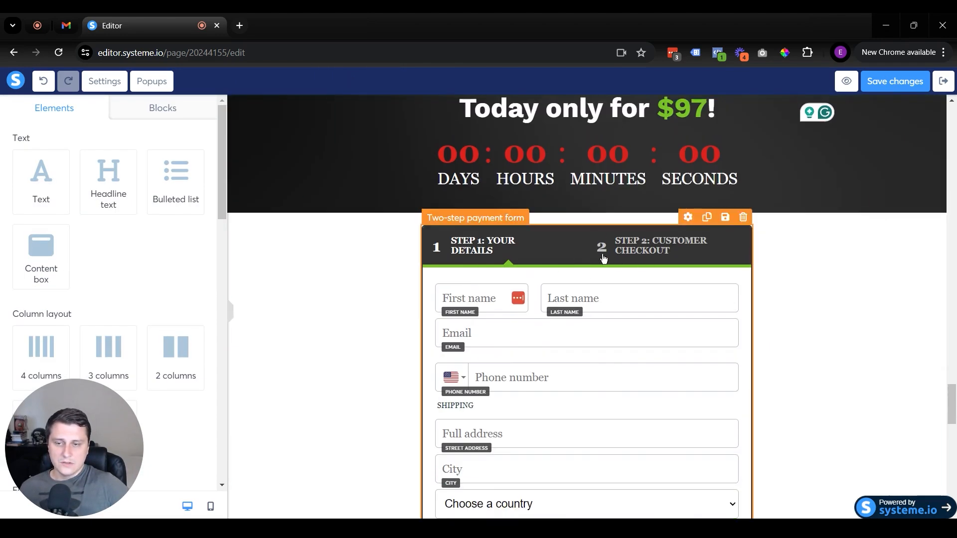
{"action": "left_click", "coordinate": [572, 250]}
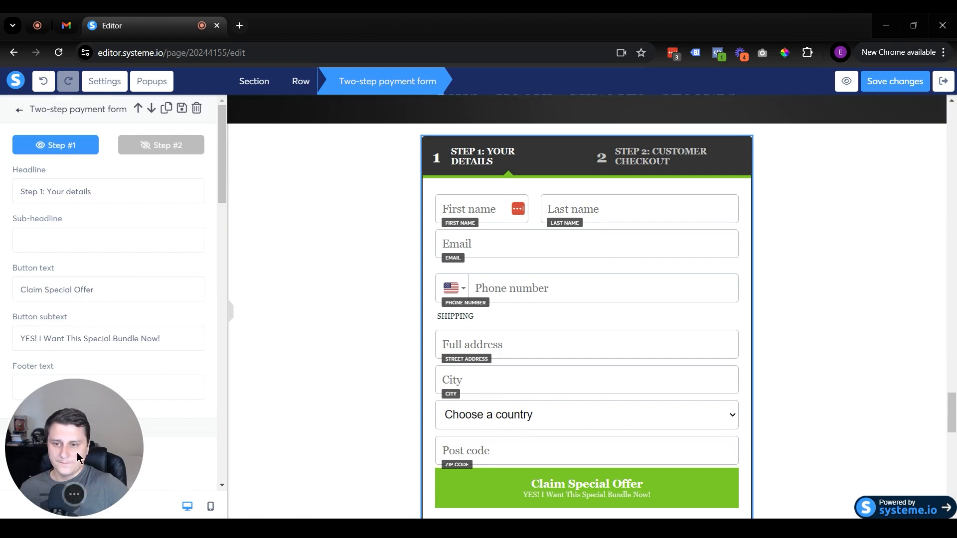
{"action": "scroll", "coordinate": [66, 174], "scroll_direction": "down", "scroll_amount": 2}
{"action": "scroll", "coordinate": [75, 125], "scroll_direction": "down", "scroll_amount": 2}
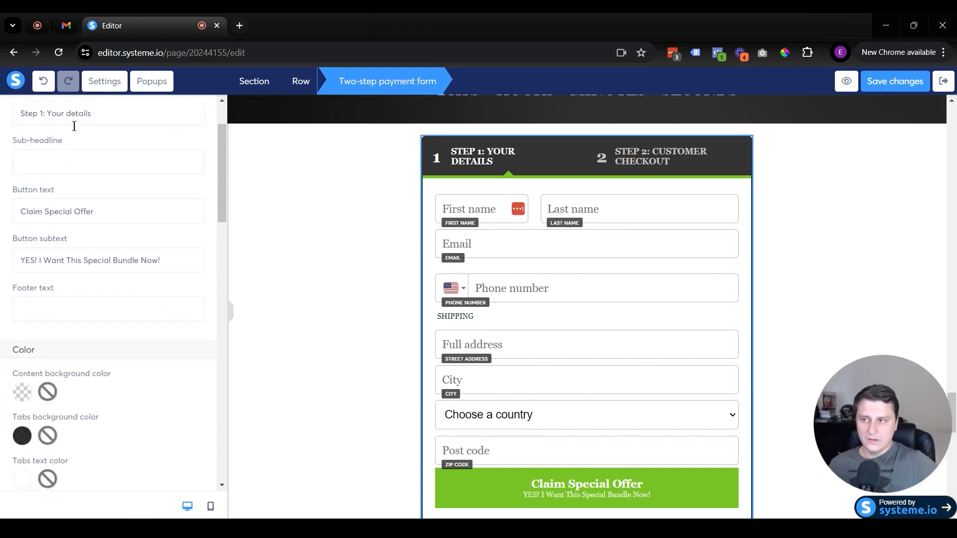
Add a form input above the email field in Step 1 of the payment form and set its type to Tax number.
{"action": "left_click", "coordinate": [677, 383]}
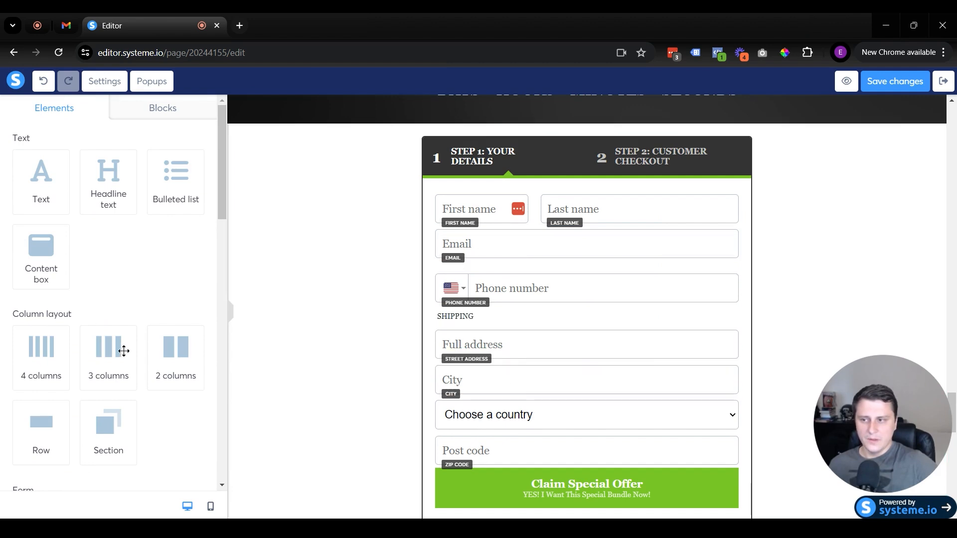
{"action": "scroll", "coordinate": [124, 349], "scroll_direction": "down", "scroll_amount": 4}
{"action": "left_click_drag", "start_coordinate": [52, 339], "coordinate": [468, 243]}
{"action": "left_click", "coordinate": [536, 258]}
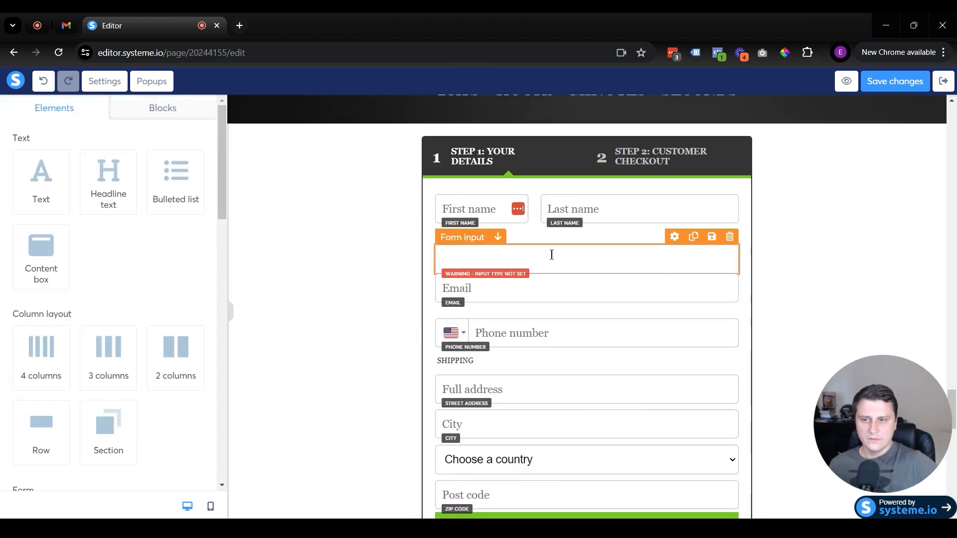
{"action": "left_click", "coordinate": [550, 255]}
{"action": "left_click", "coordinate": [85, 160]}
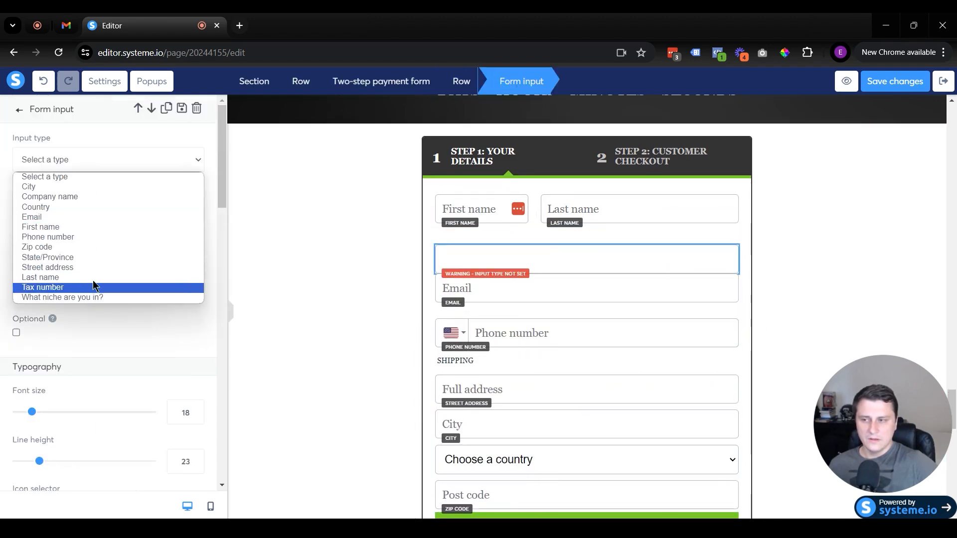
{"action": "left_click", "coordinate": [120, 287]}
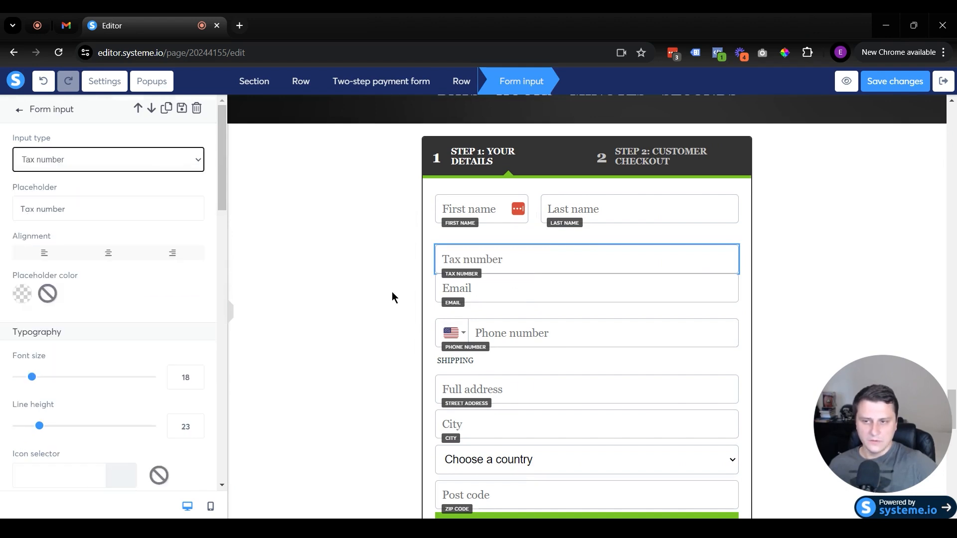
Delete the Tax number field from the payment form.
{"action": "left_click", "coordinate": [341, 301]}
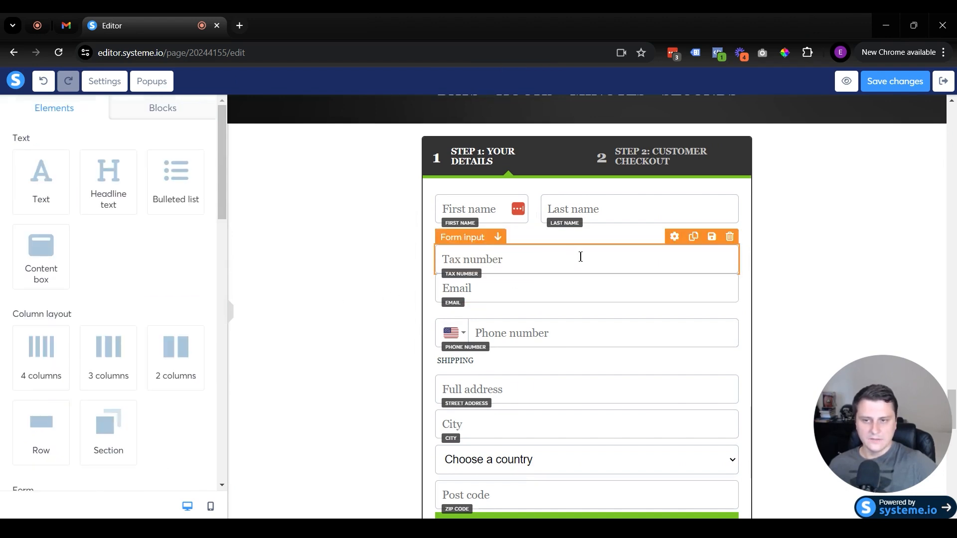
{"action": "left_click", "coordinate": [729, 238]}
{"action": "left_click", "coordinate": [532, 133]}
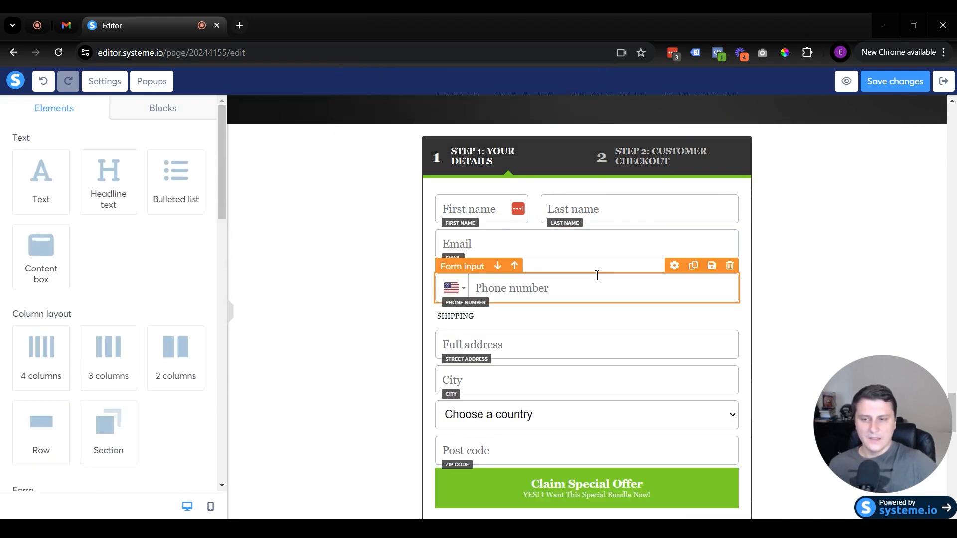
Delete the street address, city, phone number and post code fields from Step 1 of the payment form.
{"action": "left_click", "coordinate": [733, 329]}
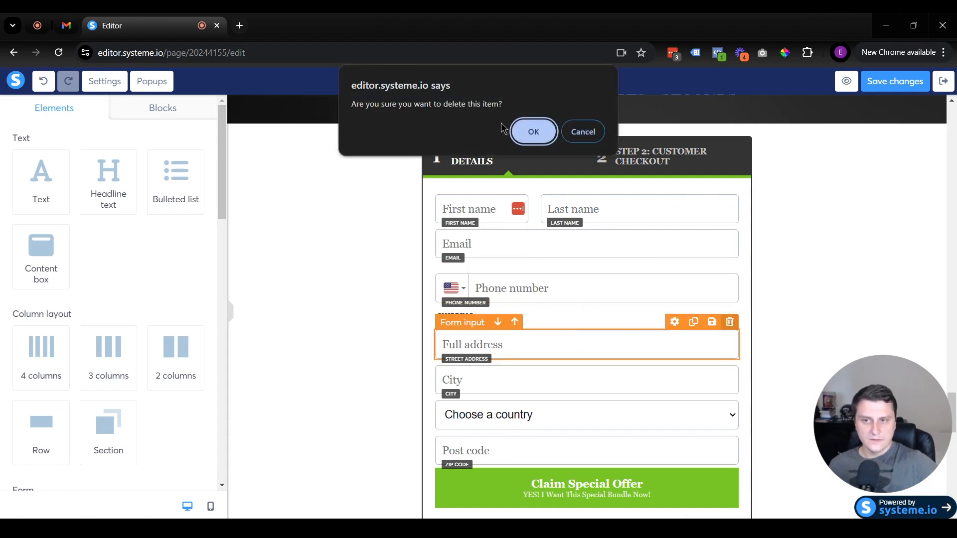
{"action": "left_click", "coordinate": [532, 131]}
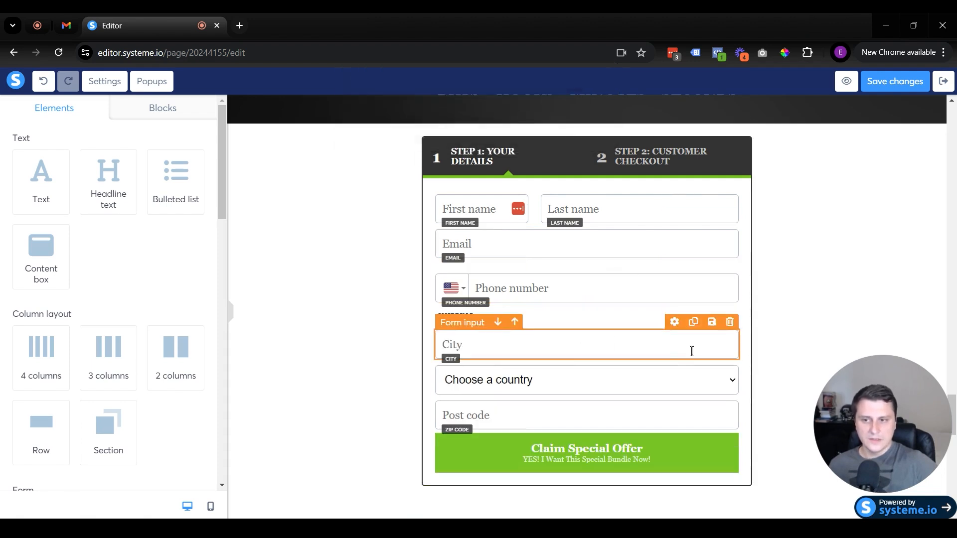
{"action": "left_click", "coordinate": [730, 322]}
{"action": "left_click", "coordinate": [532, 134]}
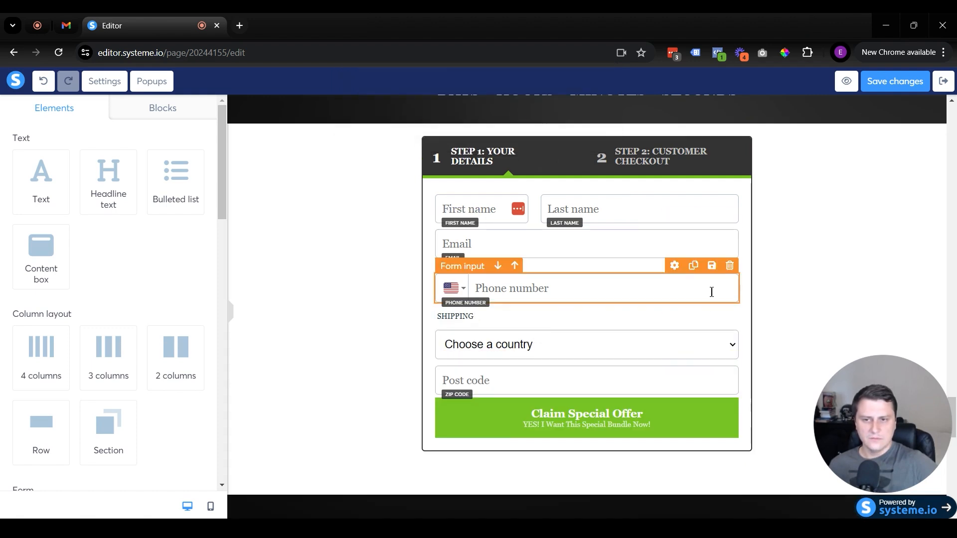
{"action": "left_click", "coordinate": [730, 265]}
{"action": "left_click", "coordinate": [533, 129]}
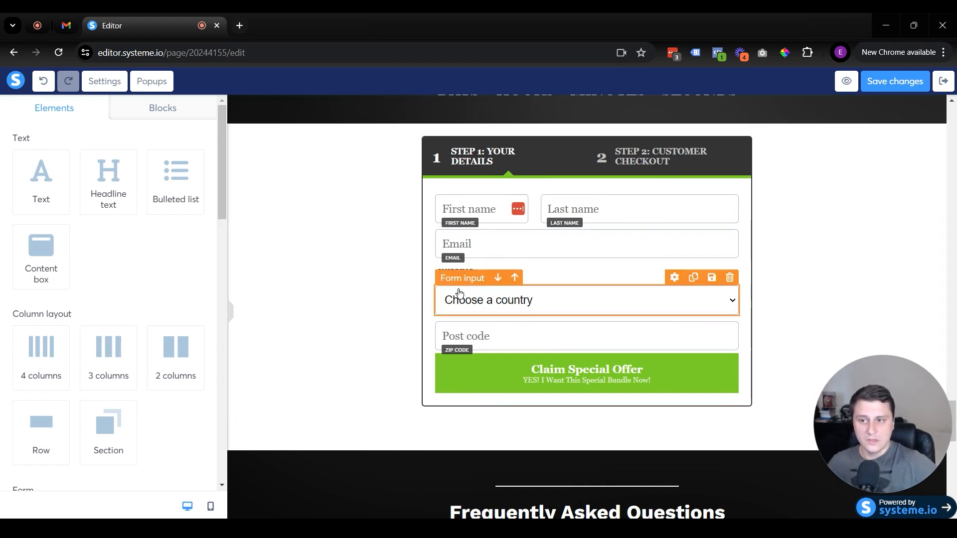
{"action": "left_click", "coordinate": [730, 313]}
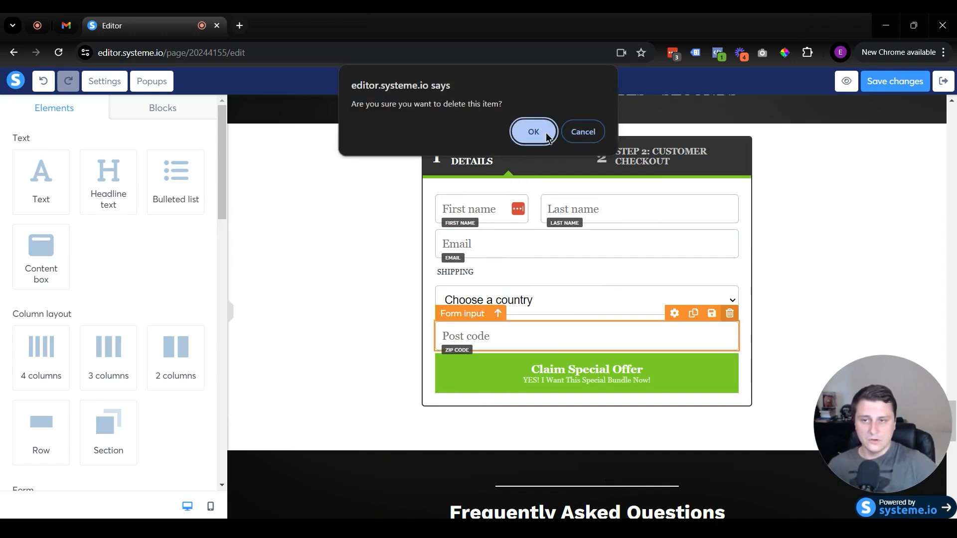
{"action": "left_click", "coordinate": [533, 132]}
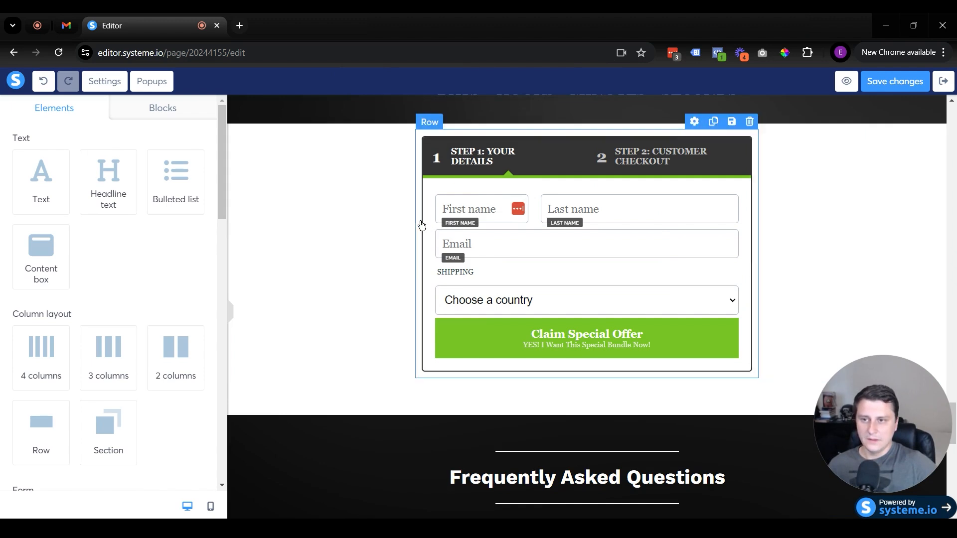
Switch the two-step payment form to its Step #2 customer checkout.
{"action": "left_click", "coordinate": [429, 191]}
{"action": "left_click", "coordinate": [150, 145]}
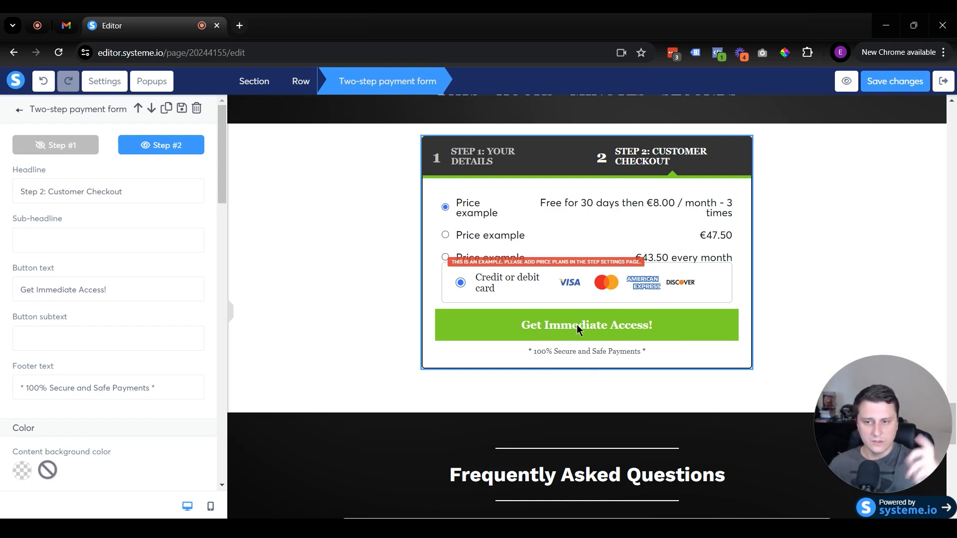
{"action": "left_click", "coordinate": [382, 357]}
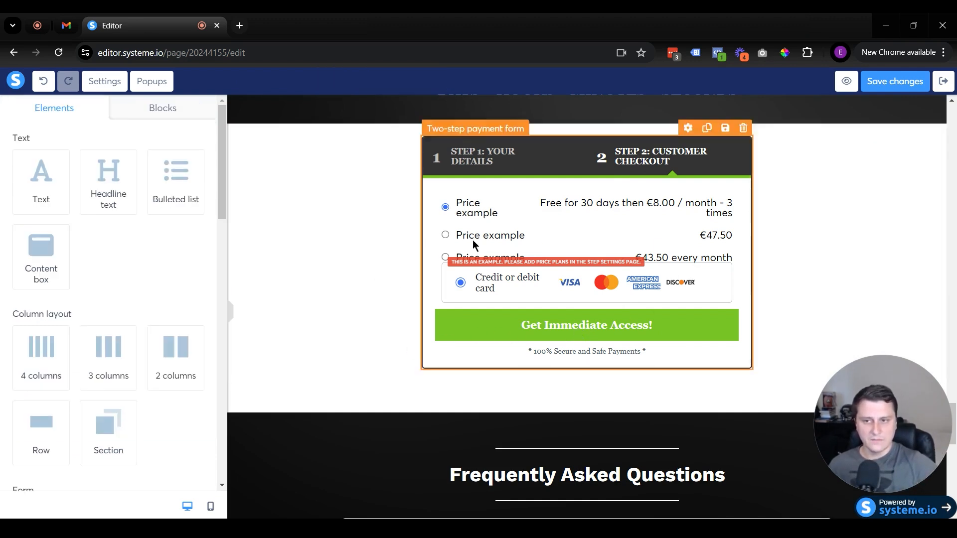
Change the Step #2 button text of the payment form to "Get Immediate Access for ONLY $97 TODAY!".
{"action": "left_click", "coordinate": [627, 178]}
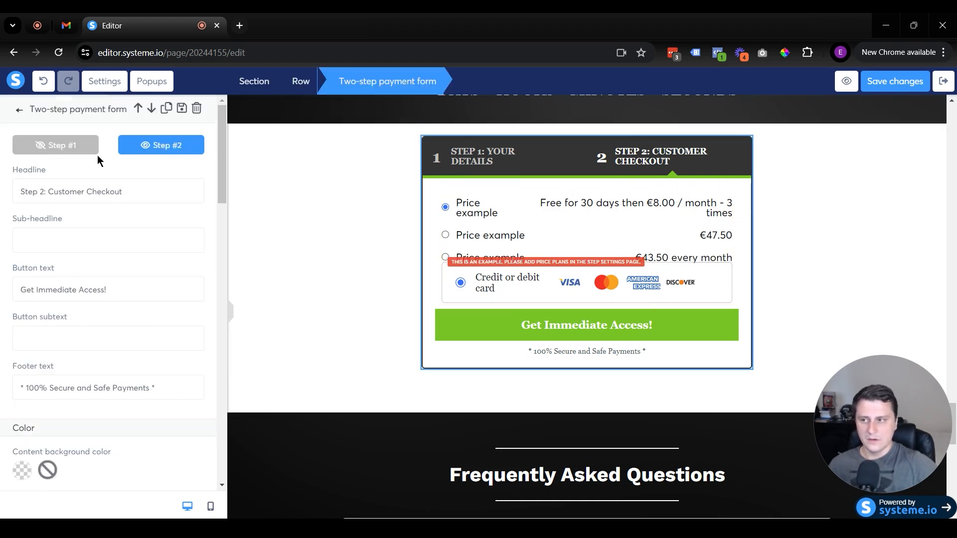
{"action": "triple_click", "coordinate": [103, 289]}
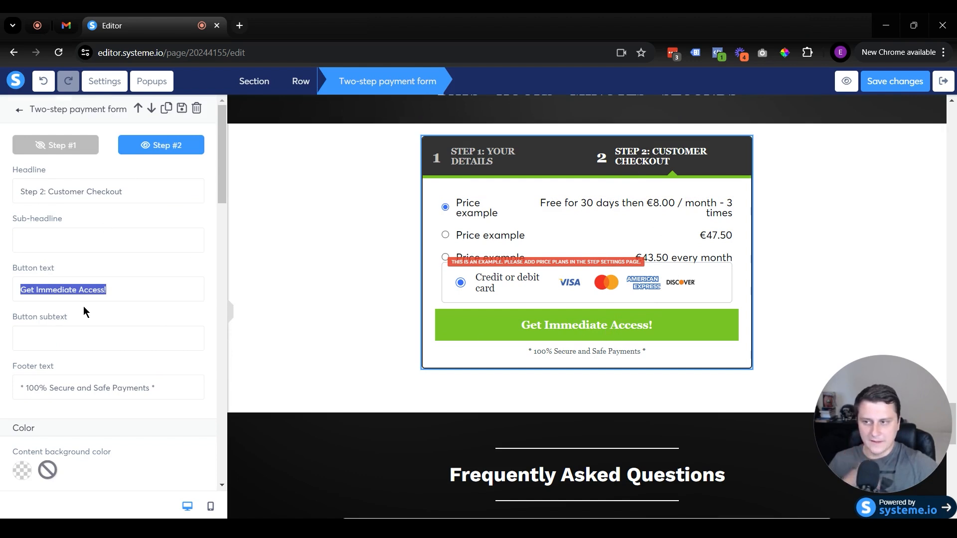
{"action": "left_click", "coordinate": [169, 289]}
{"action": "key", "text": "Left"}
{"action": "type", "text": "for ONLY "}
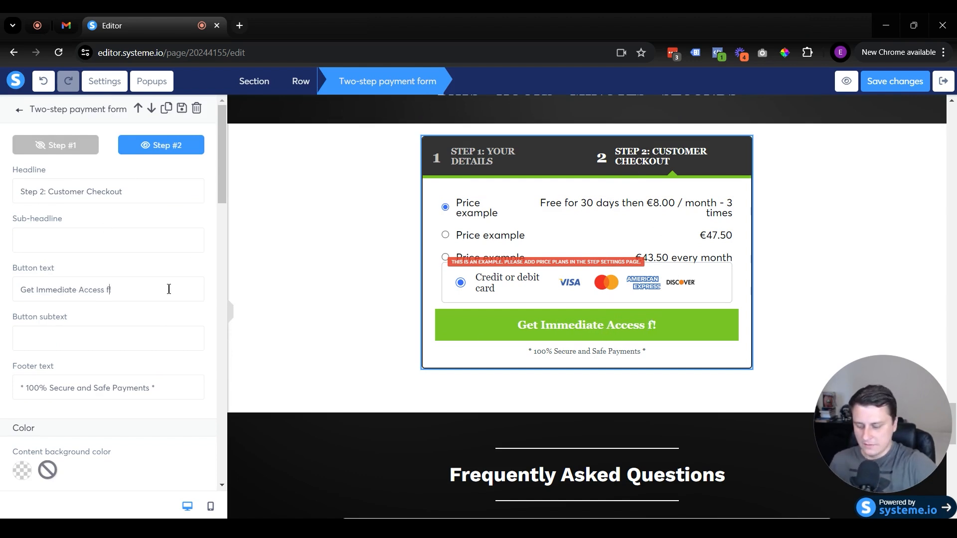
{"action": "type", "text": "%"}
{"action": "key", "text": "BackSpace"}
{"action": "type", "text": "$97 TODAU"}
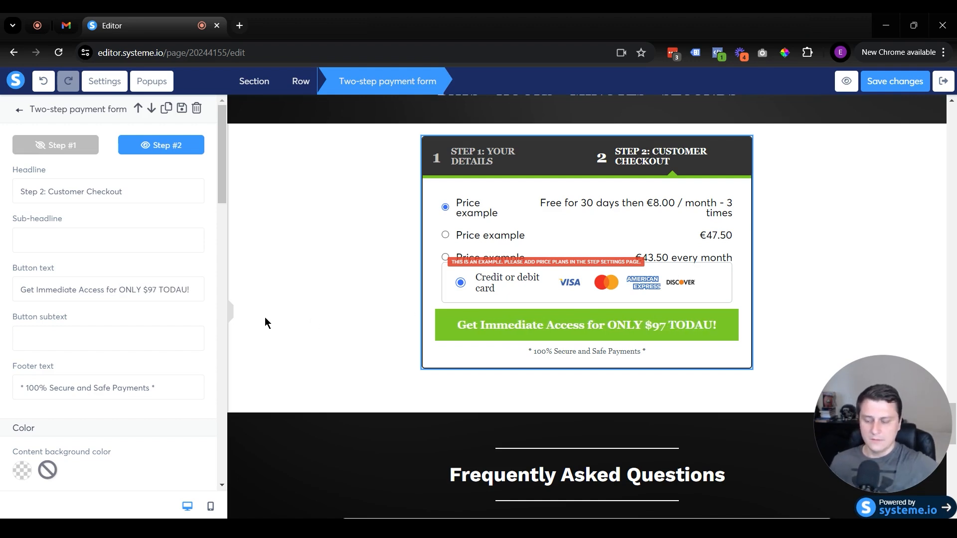
{"action": "key", "text": "BackSpace"}
{"action": "type", "text": "Y"}
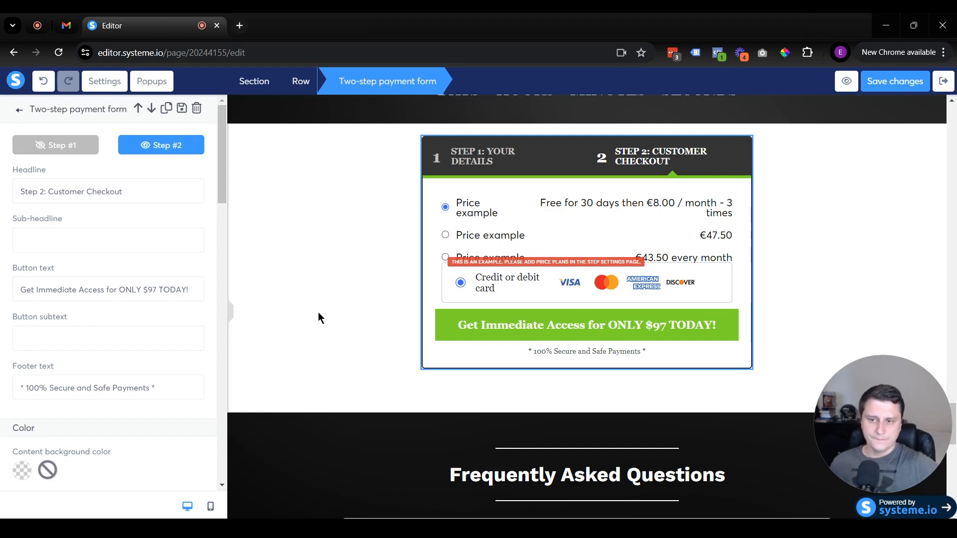
{"action": "left_click", "coordinate": [314, 318]}
Review the offer pricing, the Frequently Asked Questions section and the closing "Start Your Indoor Gardening Journey Today!" section.
{"action": "scroll", "coordinate": [641, 321], "scroll_direction": "down", "scroll_amount": 3}
{"action": "scroll", "coordinate": [609, 316], "scroll_direction": "up", "scroll_amount": 10}
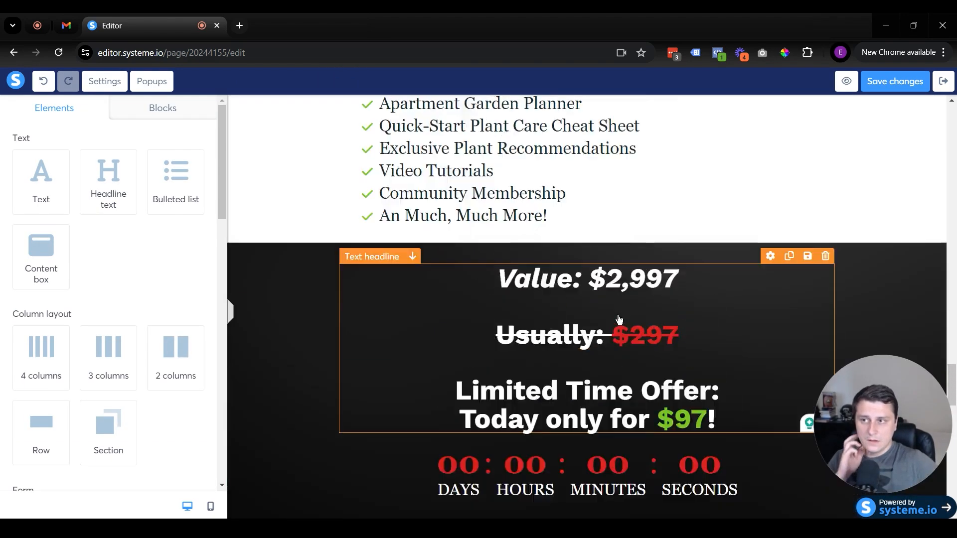
{"action": "scroll", "coordinate": [612, 320], "scroll_direction": "down", "scroll_amount": 10}
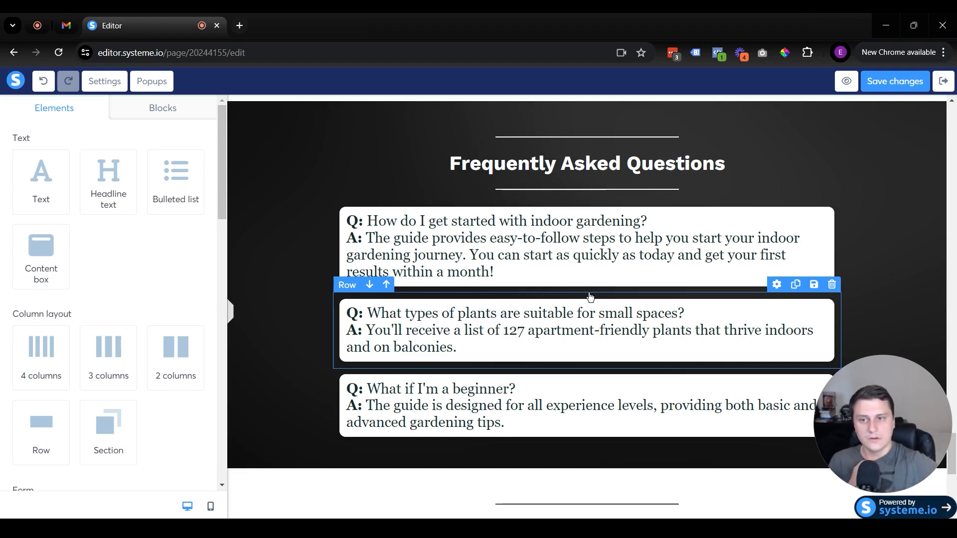
{"action": "scroll", "coordinate": [594, 296], "scroll_direction": "down", "scroll_amount": 4}
{"action": "scroll", "coordinate": [569, 292], "scroll_direction": "up", "scroll_amount": 4}
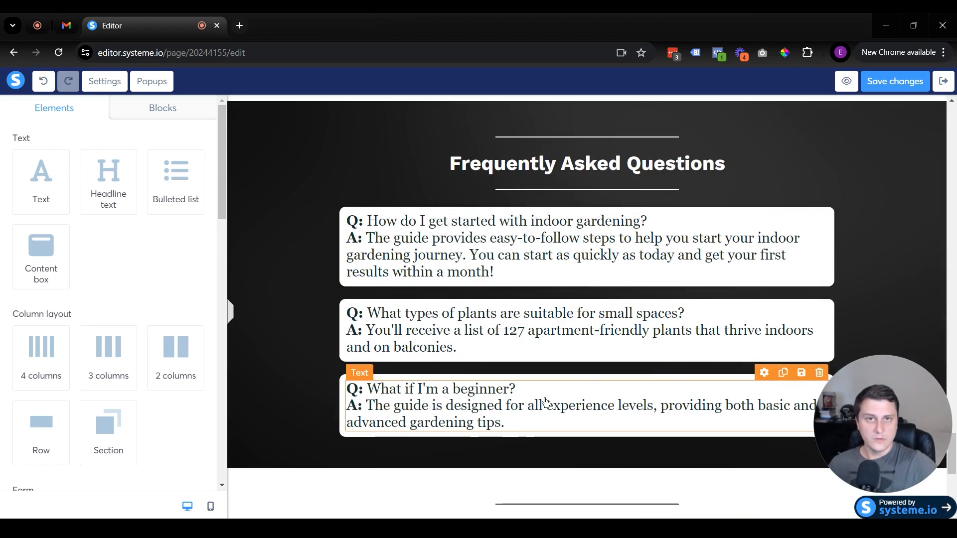
{"action": "scroll", "coordinate": [539, 394], "scroll_direction": "down", "scroll_amount": 3}
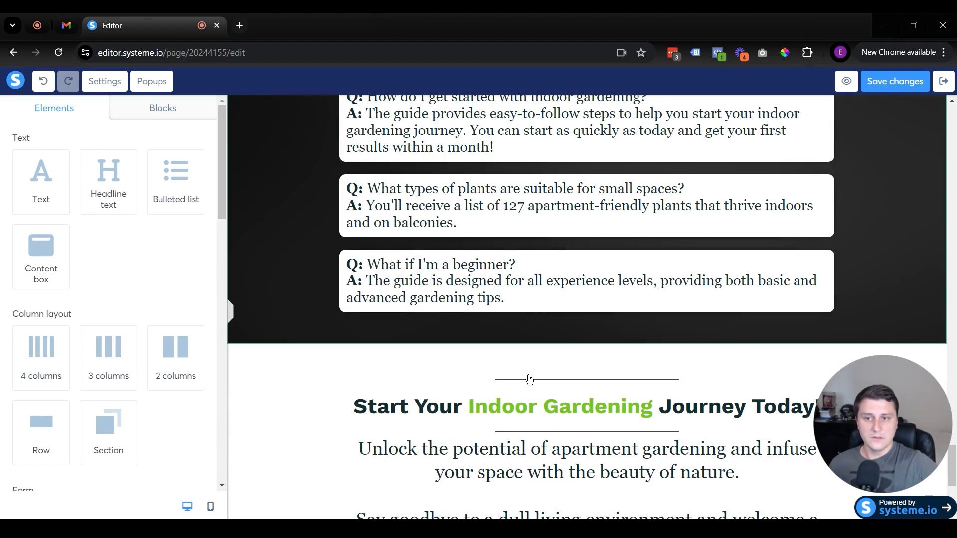
{"action": "scroll", "coordinate": [703, 314], "scroll_direction": "down", "scroll_amount": 5}
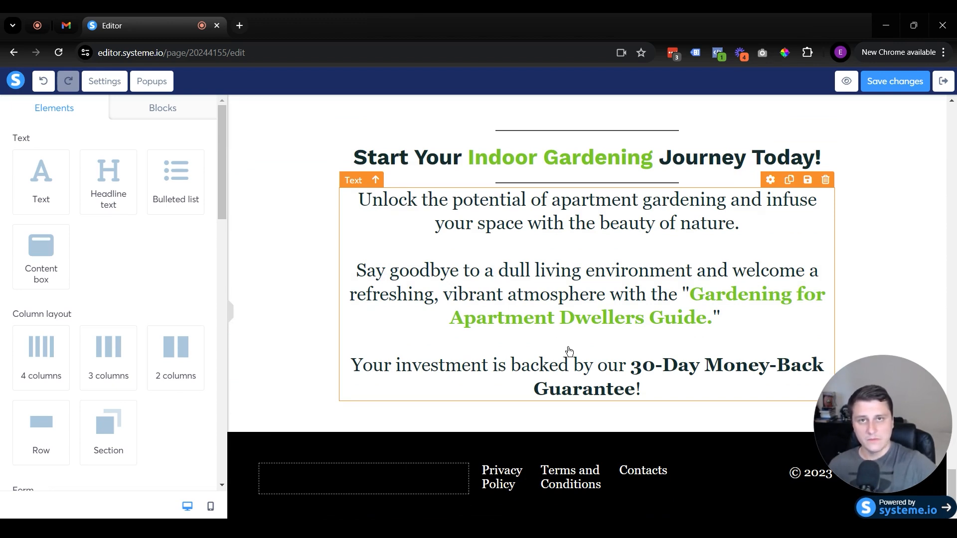
{"action": "scroll", "coordinate": [372, 228], "scroll_direction": "down", "scroll_amount": 1}
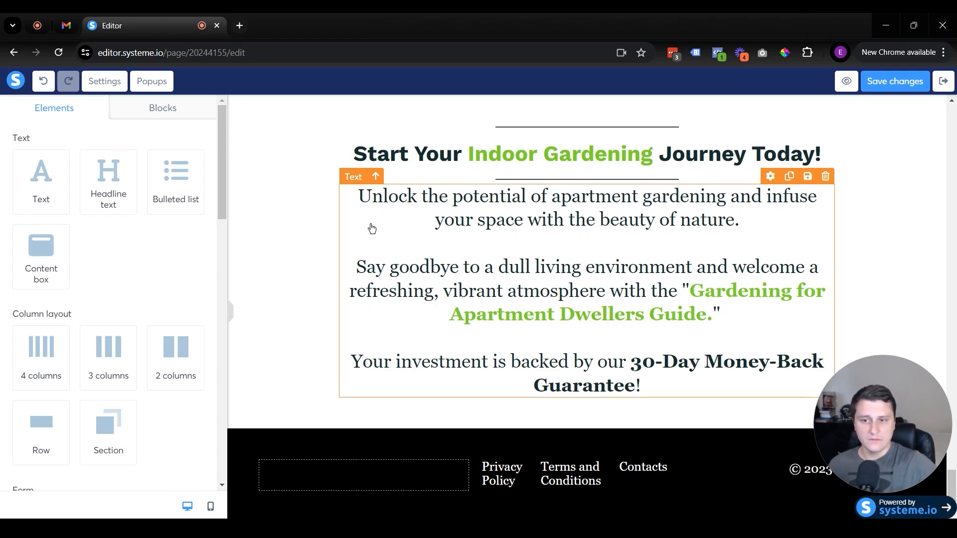
{"action": "scroll", "coordinate": [372, 228], "scroll_direction": "up", "scroll_amount": 10}
{"action": "scroll", "coordinate": [406, 218], "scroll_direction": "down", "scroll_amount": 8}
{"action": "scroll", "coordinate": [479, 239], "scroll_direction": "up", "scroll_amount": 3}
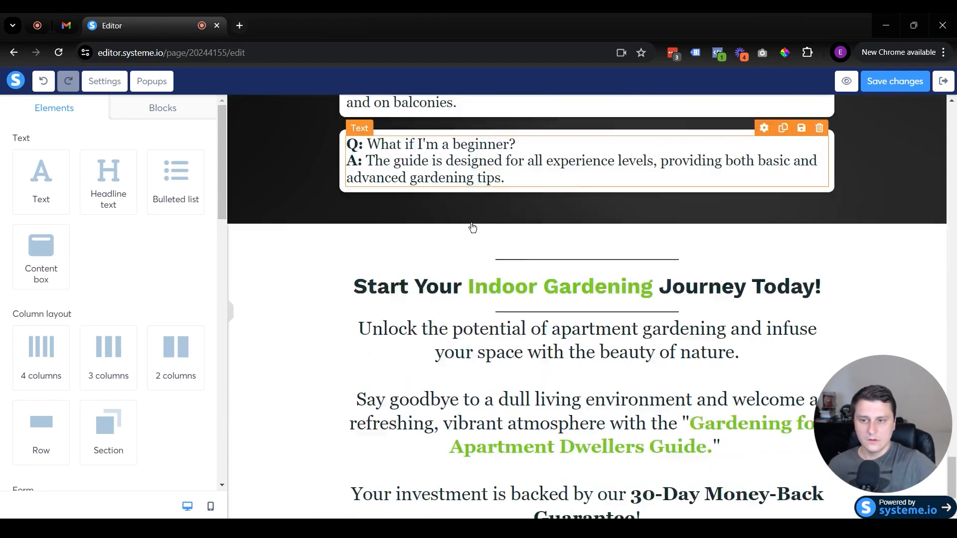
{"action": "scroll", "coordinate": [503, 267], "scroll_direction": "down", "scroll_amount": 6}
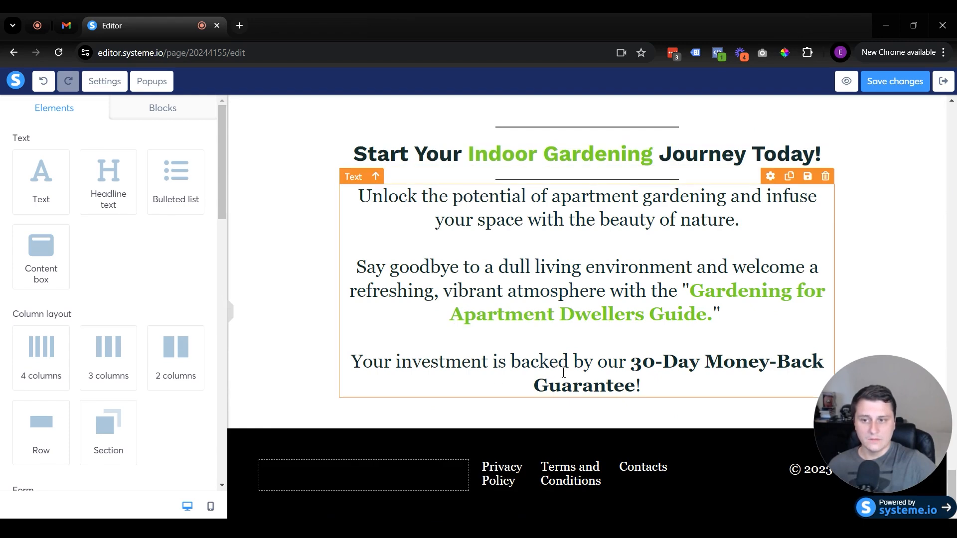
{"action": "left_click", "coordinate": [565, 377]}
{"action": "left_click", "coordinate": [679, 375]}
{"action": "triple_click", "coordinate": [693, 387]}
{"action": "left_click", "coordinate": [669, 387]}
{"action": "left_click_drag", "start_coordinate": [669, 387], "coordinate": [632, 367]}
{"action": "left_click", "coordinate": [670, 393]}
{"action": "left_click", "coordinate": [323, 379]}
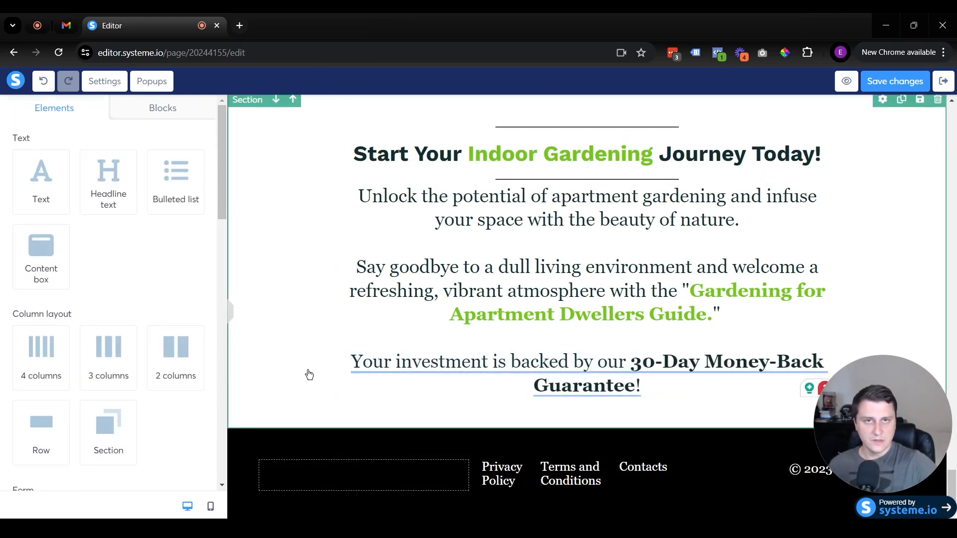
Delete the "Here's what my past students have to say:" testimonials section from the sales page.
{"action": "scroll", "coordinate": [698, 399], "scroll_direction": "up", "scroll_amount": 5}
{"action": "scroll", "coordinate": [674, 421], "scroll_direction": "up", "scroll_amount": 20}
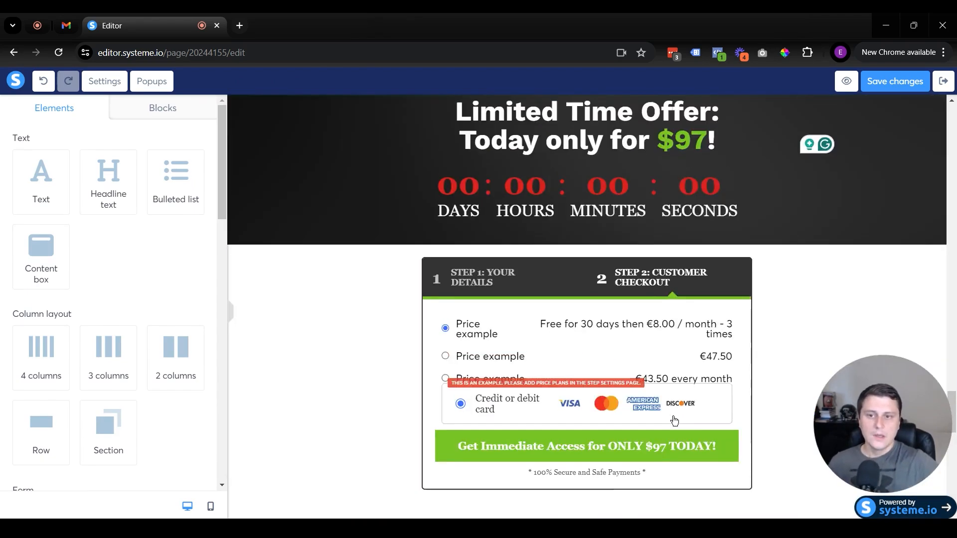
{"action": "scroll", "coordinate": [673, 358], "scroll_direction": "down", "scroll_amount": 15}
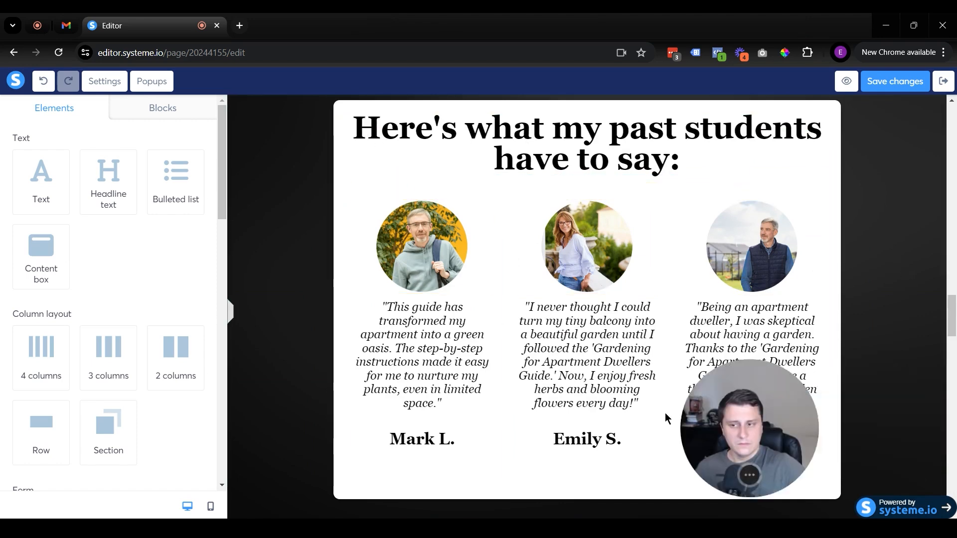
{"action": "scroll", "coordinate": [800, 299], "scroll_direction": "up", "scroll_amount": 5}
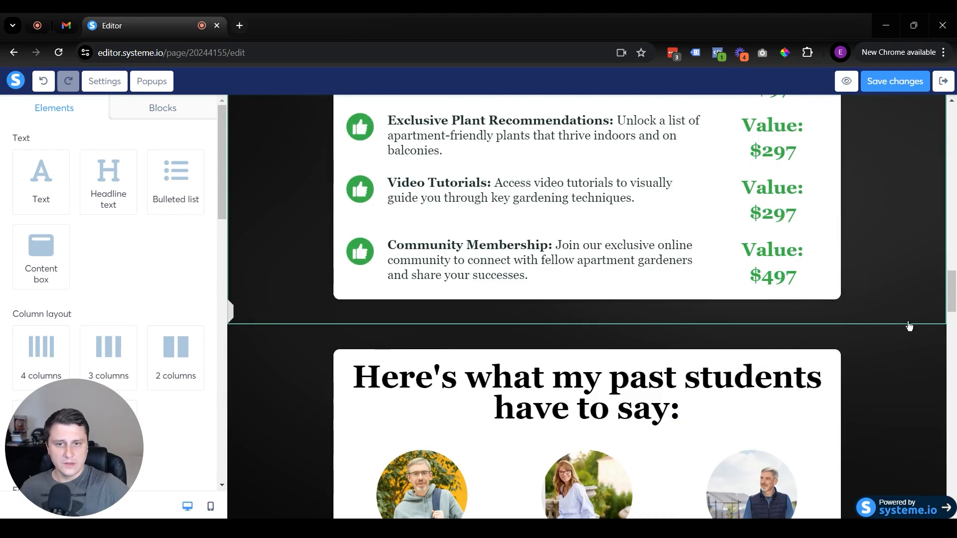
{"action": "scroll", "coordinate": [879, 322], "scroll_direction": "down", "scroll_amount": 5}
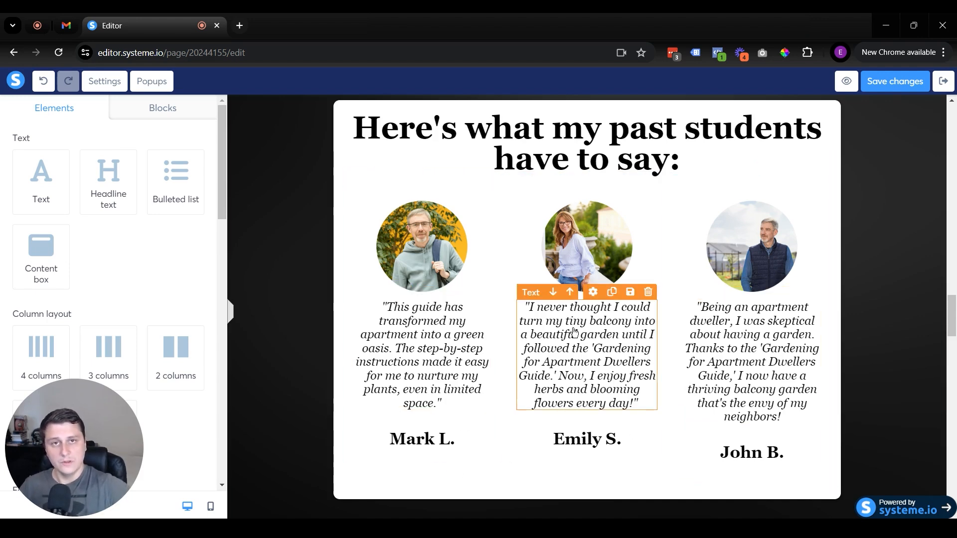
{"action": "scroll", "coordinate": [678, 349], "scroll_direction": "up", "scroll_amount": 3}
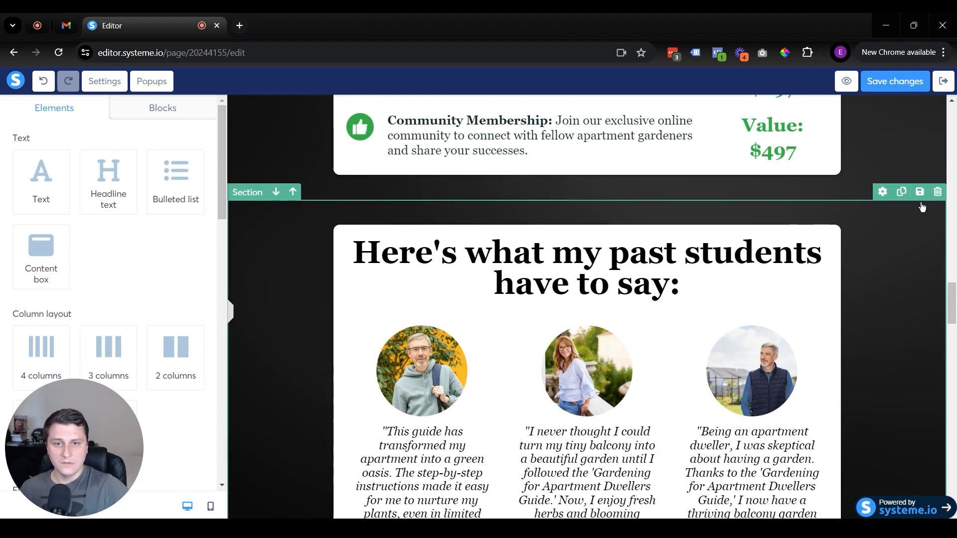
{"action": "left_click", "coordinate": [938, 193]}
{"action": "left_click", "coordinate": [526, 131]}
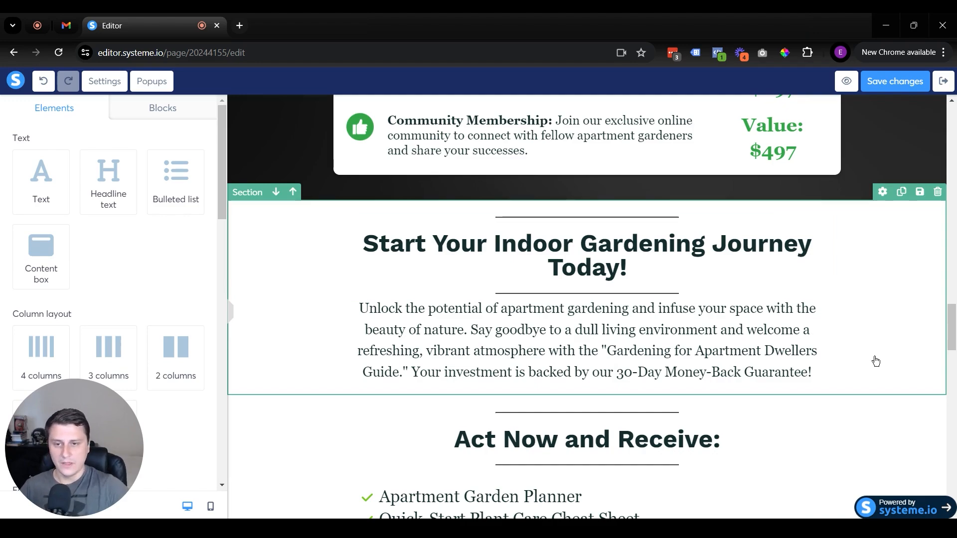
{"action": "scroll", "coordinate": [876, 360], "scroll_direction": "up", "scroll_amount": 15}
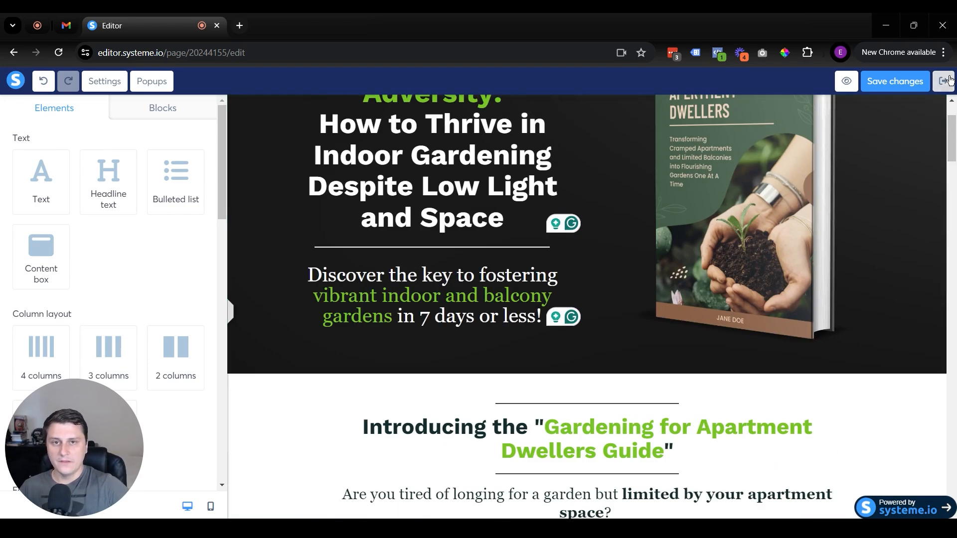
Exit the sales page editor to the funnel's step configuration without saving the pending changes.
{"action": "left_click", "coordinate": [949, 81]}
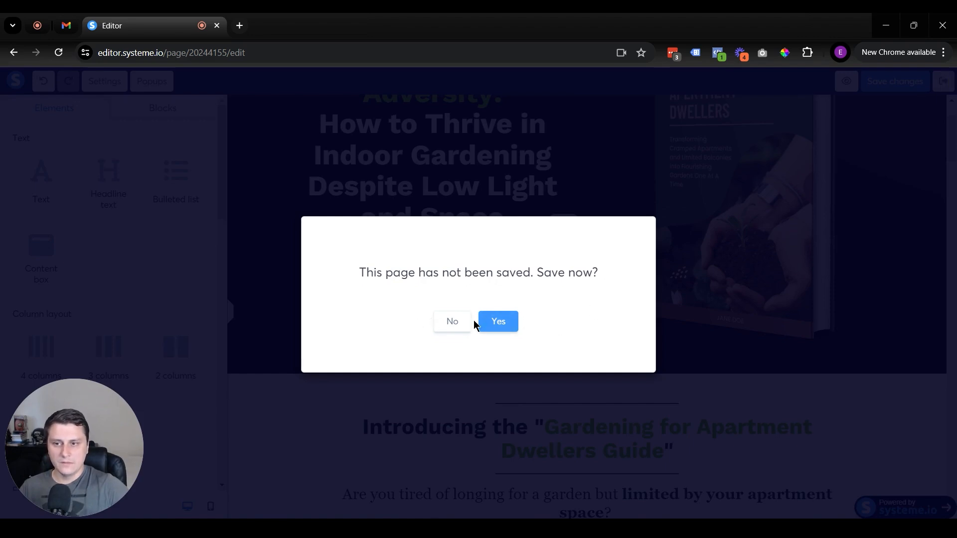
{"action": "left_click", "coordinate": [454, 323]}
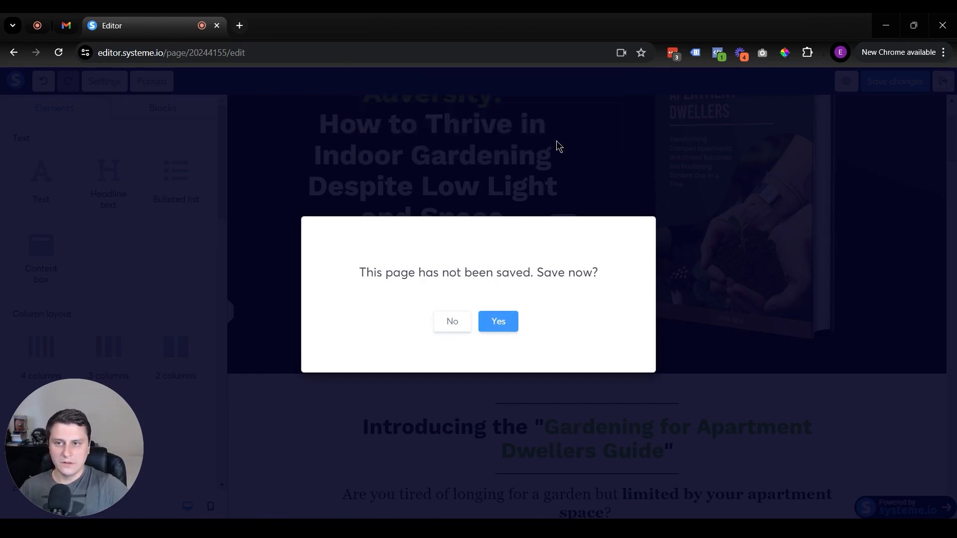
{"action": "left_click", "coordinate": [556, 141]}
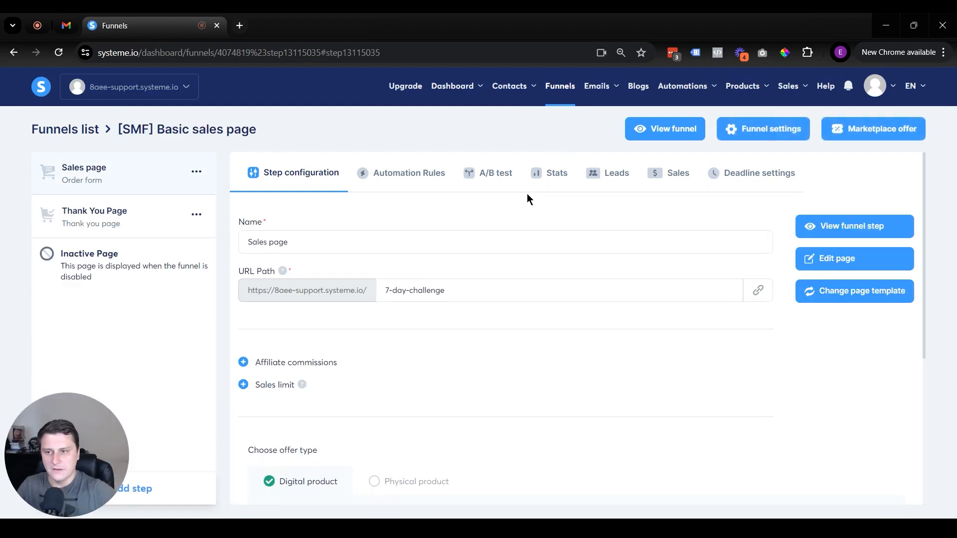
Add a resource entry to the sales page's digital product offer and open its list of resource types.
{"action": "scroll", "coordinate": [528, 197], "scroll_direction": "down", "scroll_amount": 1}
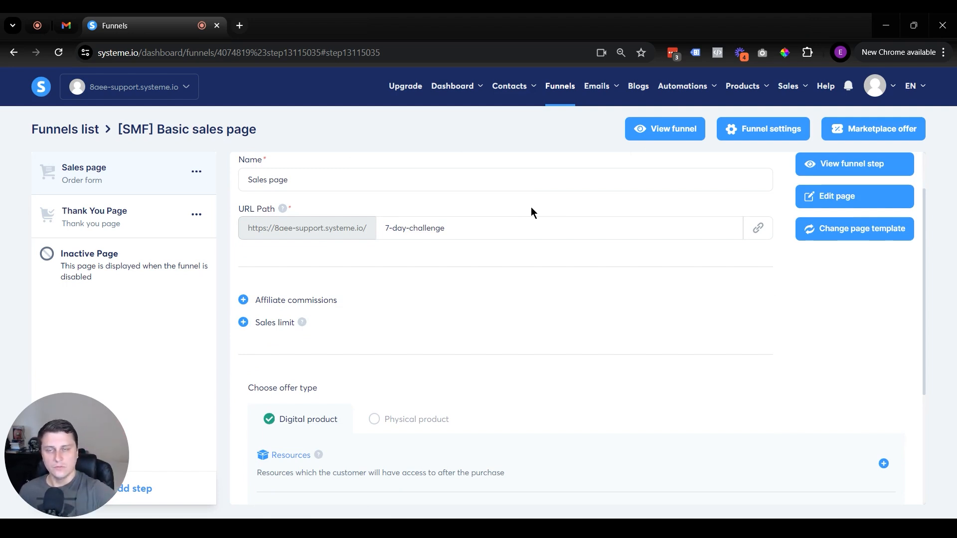
{"action": "scroll", "coordinate": [538, 205], "scroll_direction": "down", "scroll_amount": 2}
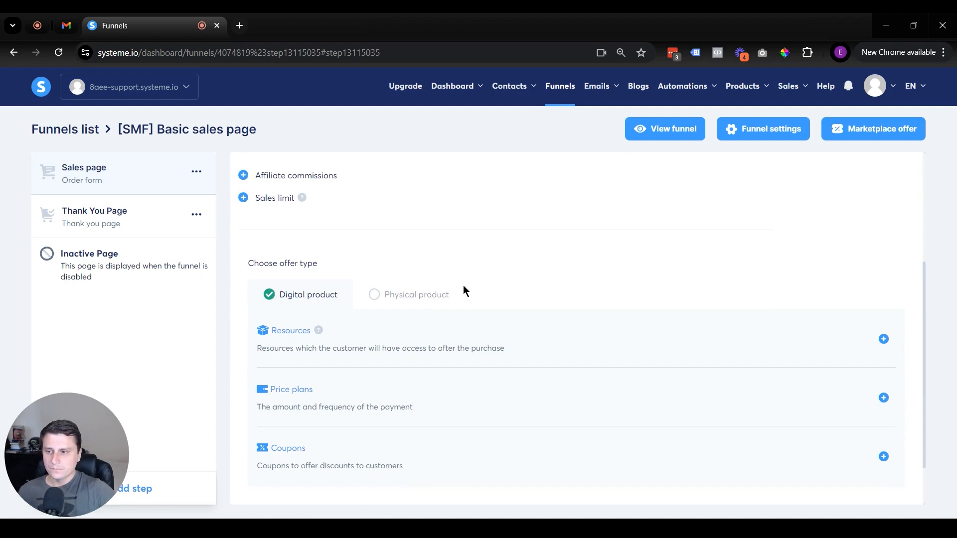
{"action": "scroll", "coordinate": [464, 289], "scroll_direction": "down", "scroll_amount": 1}
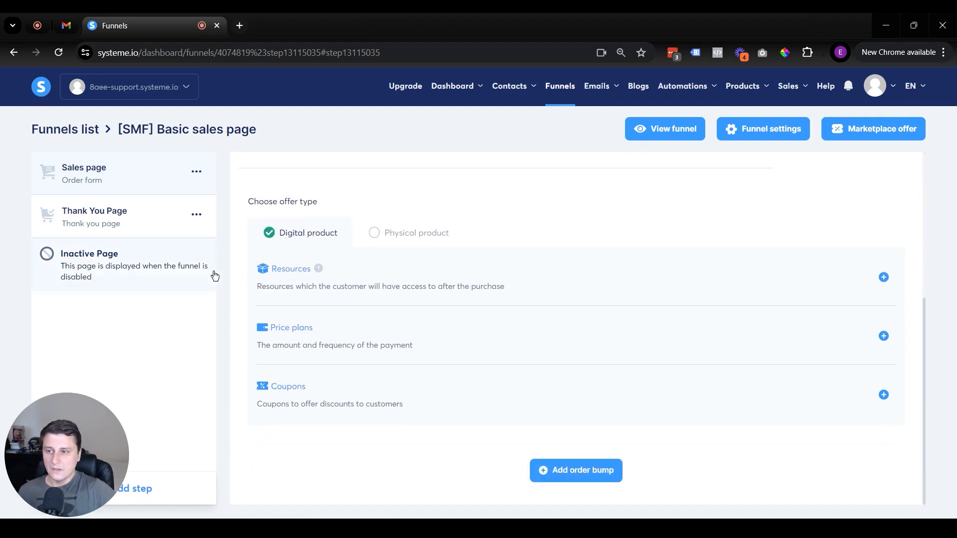
{"action": "left_click", "coordinate": [884, 277]}
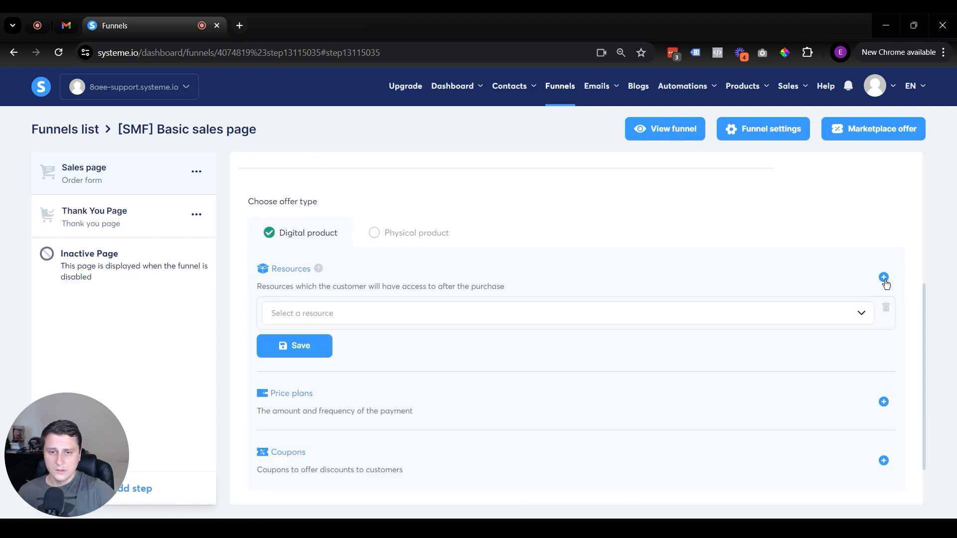
{"action": "left_click", "coordinate": [415, 321]}
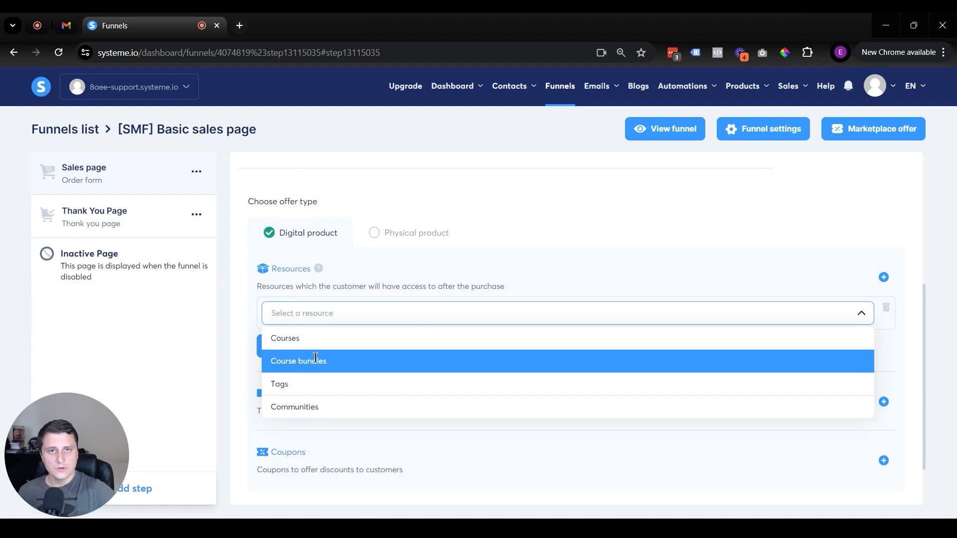
Open the student dashboard in a new tab and look through the courses in the "8 in 1 SIO course bundle + PLR package".
{"action": "mouse_move", "coordinate": [467, 96]}
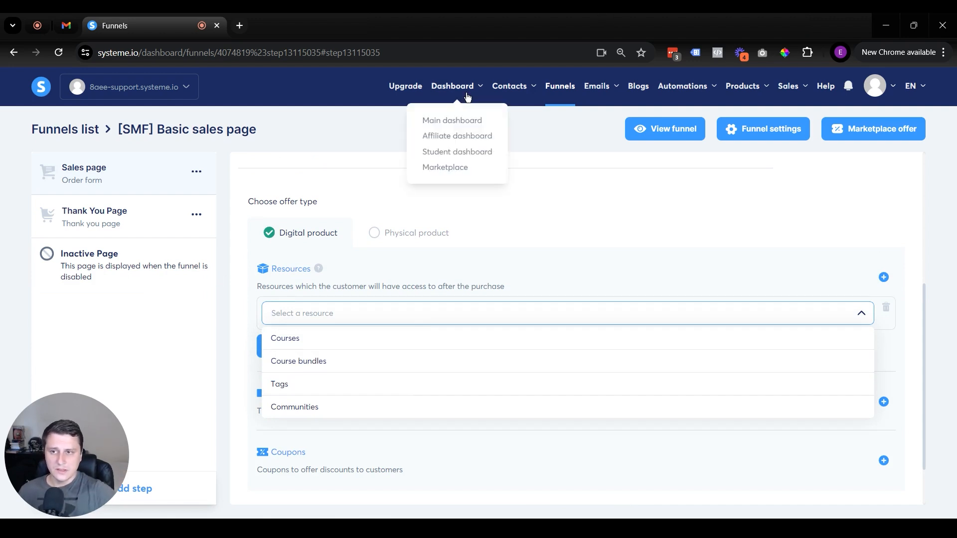
{"action": "middle_click", "coordinate": [458, 151]}
{"action": "left_click", "coordinate": [302, 21]}
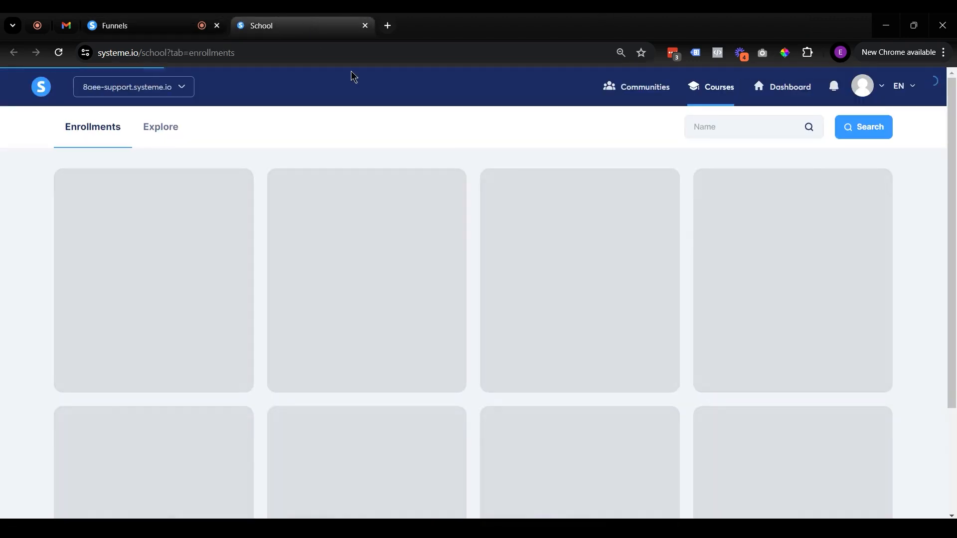
{"action": "scroll", "coordinate": [435, 357], "scroll_direction": "down", "scroll_amount": 6}
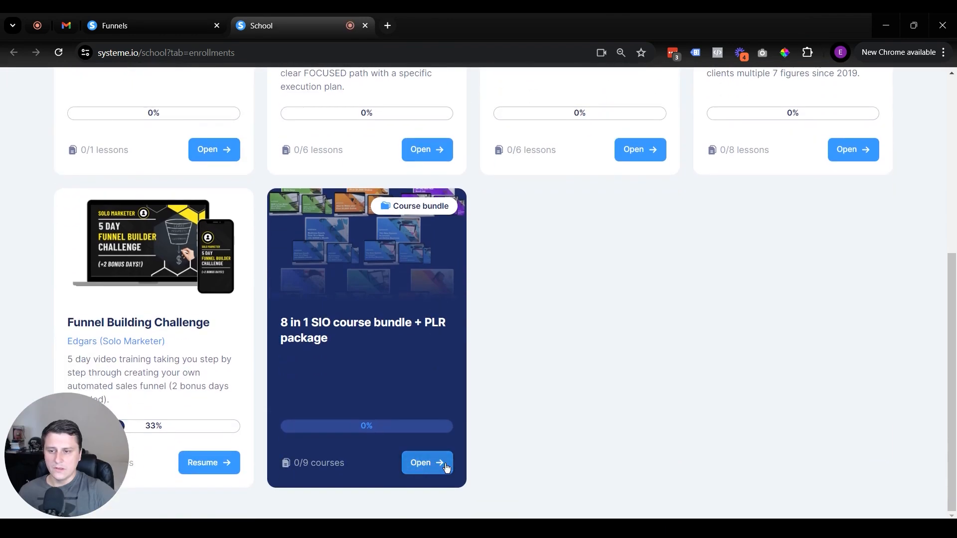
{"action": "left_click", "coordinate": [434, 466]}
{"action": "scroll", "coordinate": [521, 269], "scroll_direction": "down", "scroll_amount": 6}
{"action": "scroll", "coordinate": [523, 266], "scroll_direction": "down", "scroll_amount": 8}
{"action": "scroll", "coordinate": [515, 282], "scroll_direction": "up", "scroll_amount": 15}
{"action": "scroll", "coordinate": [549, 281], "scroll_direction": "down", "scroll_amount": 10}
{"action": "scroll", "coordinate": [558, 280], "scroll_direction": "up", "scroll_amount": 10}
{"action": "scroll", "coordinate": [535, 220], "scroll_direction": "down", "scroll_amount": 2}
{"action": "scroll", "coordinate": [534, 245], "scroll_direction": "down", "scroll_amount": 8}
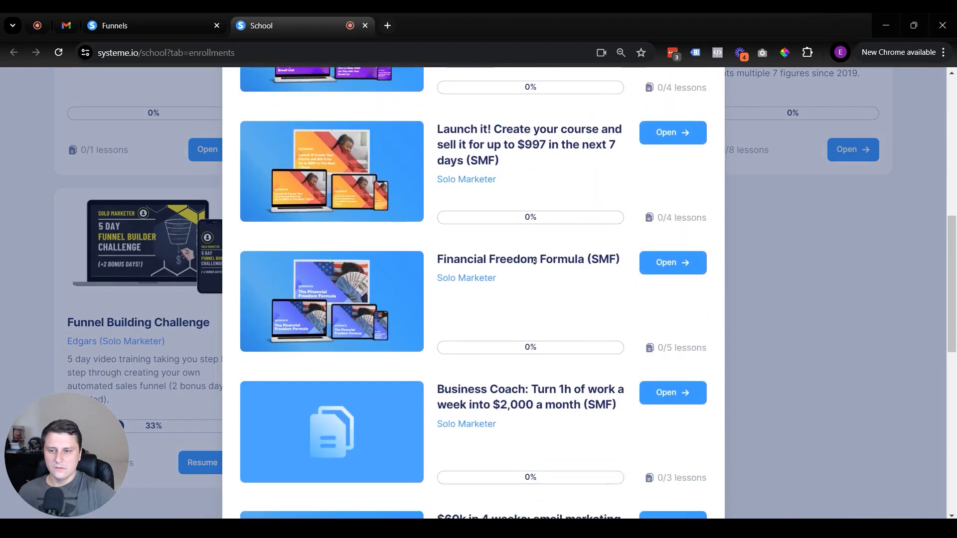
{"action": "scroll", "coordinate": [535, 262], "scroll_direction": "down", "scroll_amount": 10}
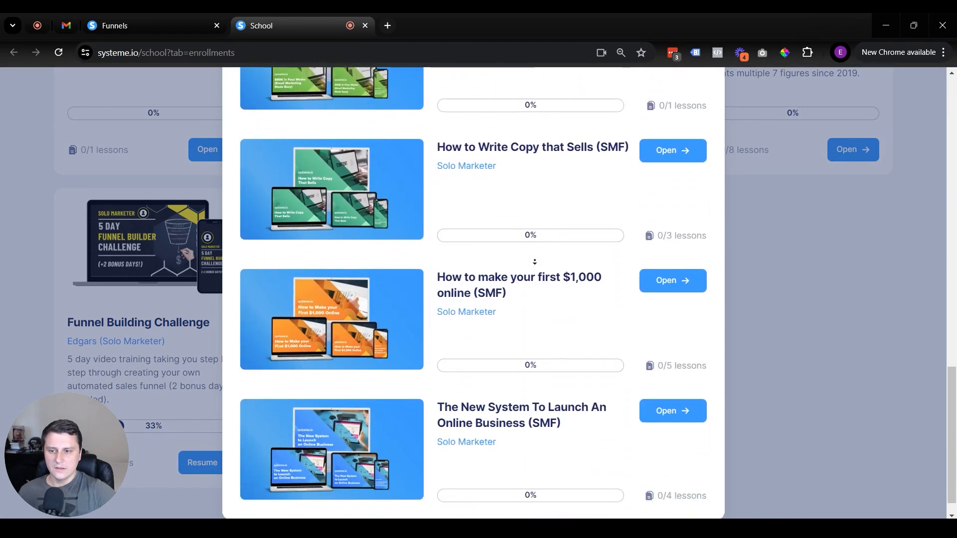
{"action": "scroll", "coordinate": [562, 254], "scroll_direction": "up", "scroll_amount": 20}
{"action": "left_click", "coordinate": [749, 108]}
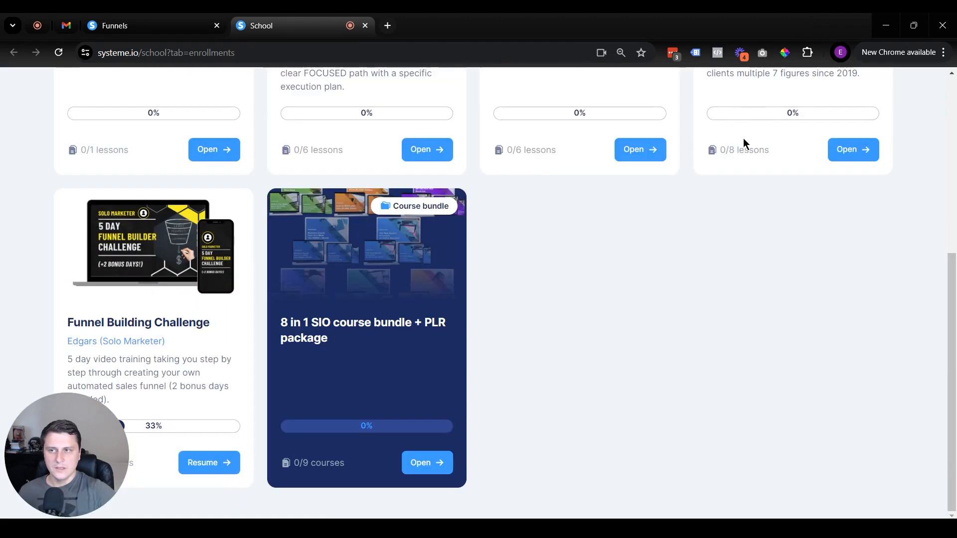
Return to the Funnels tab and set the offer's resource to the course "[SMF] Basic course template".
{"action": "left_click", "coordinate": [207, 21]}
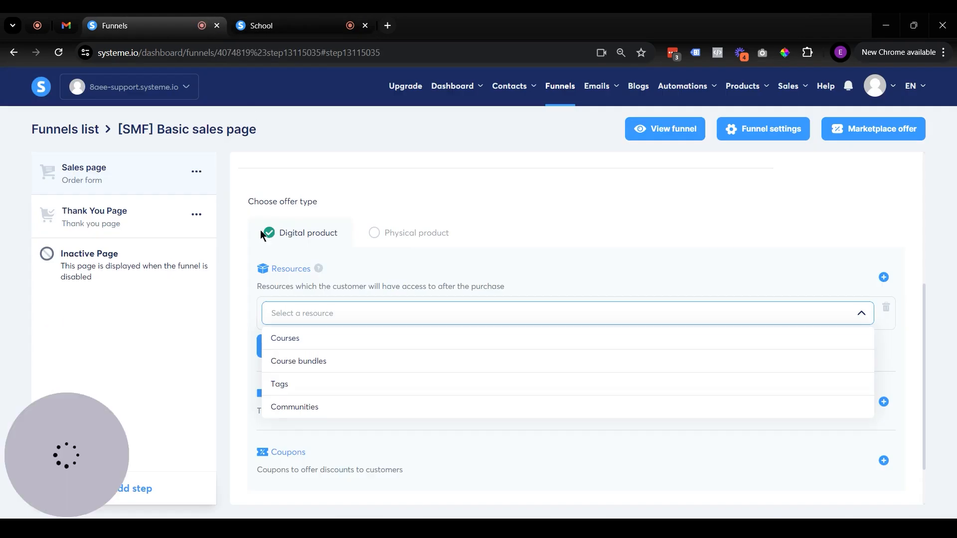
{"action": "left_click", "coordinate": [332, 336]}
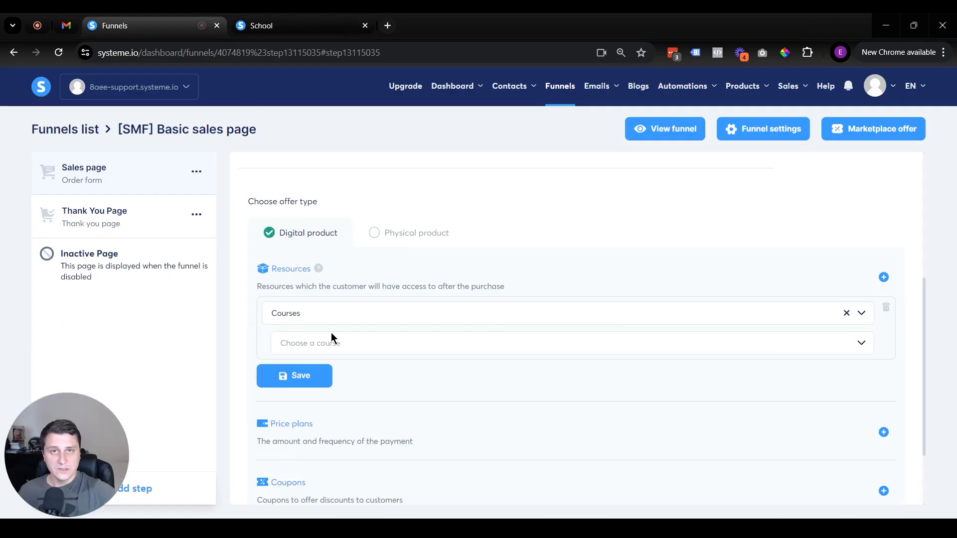
{"action": "left_click", "coordinate": [333, 341]}
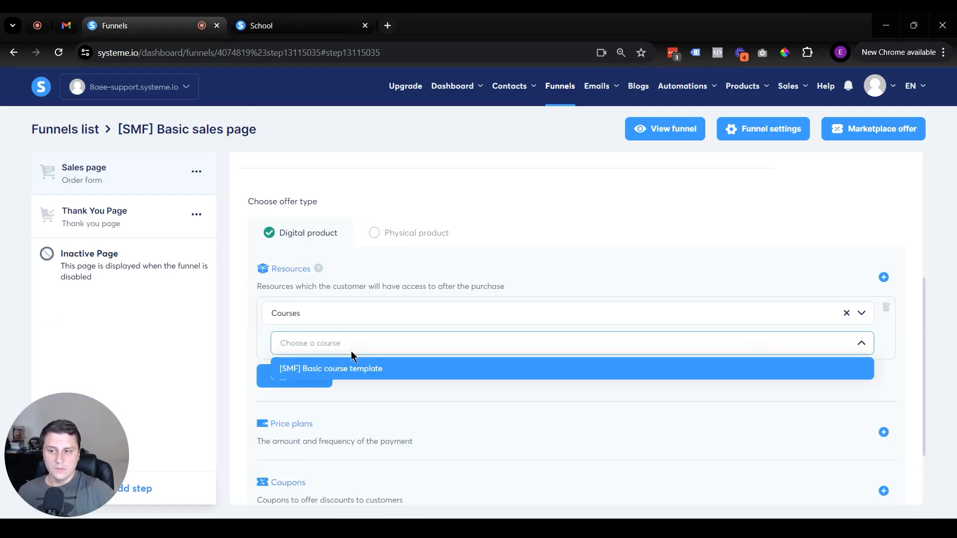
{"action": "left_click", "coordinate": [349, 369]}
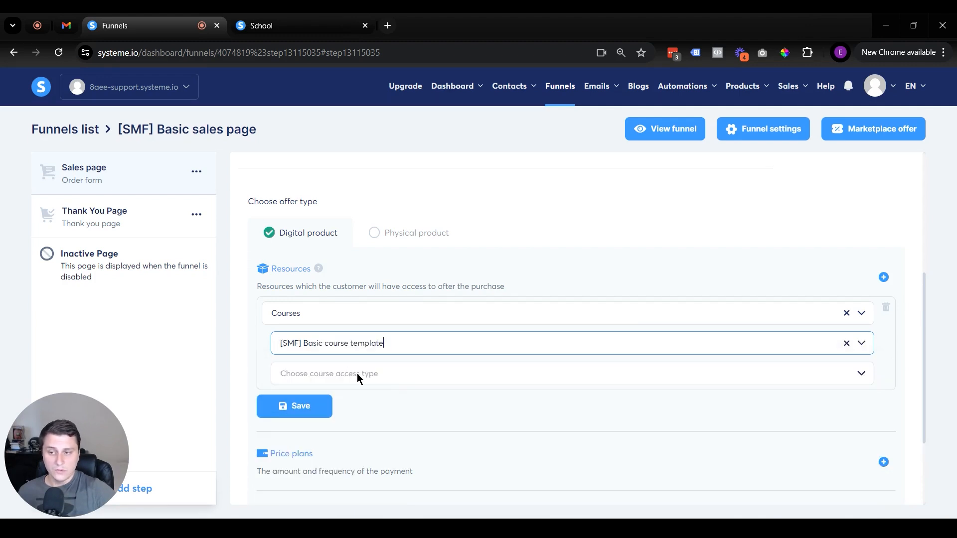
Set the course access type to Full access after trying Partial access, and save the resource.
{"action": "left_click", "coordinate": [357, 373]}
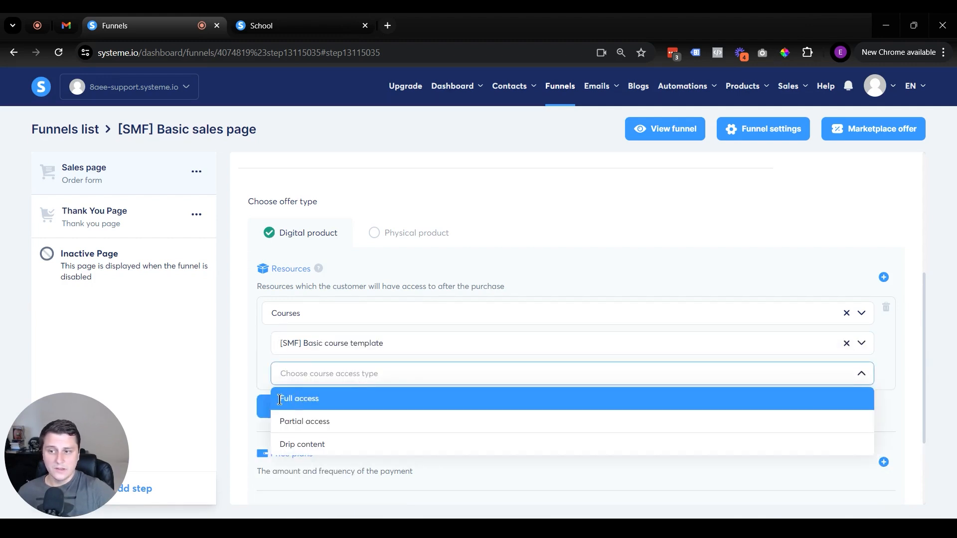
{"action": "left_click", "coordinate": [339, 421]}
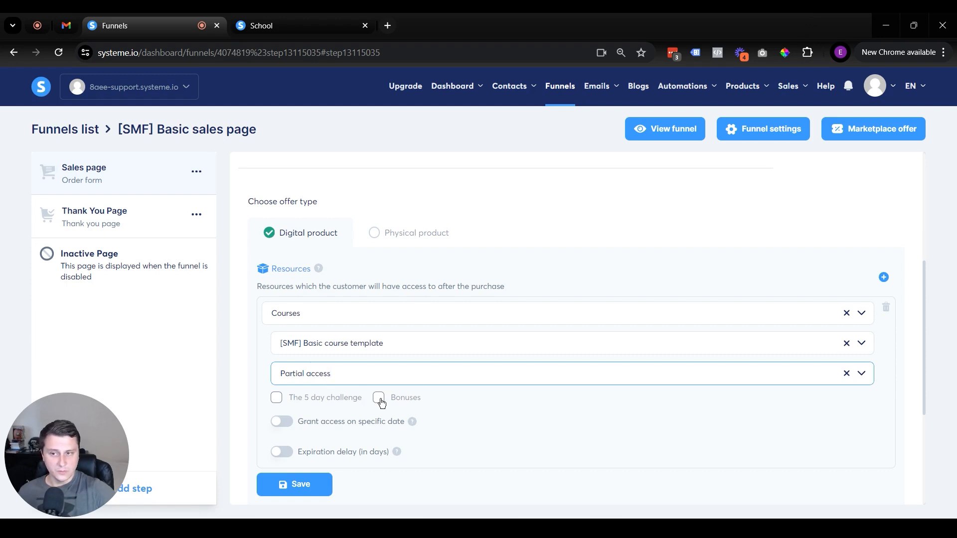
{"action": "left_click", "coordinate": [370, 373]}
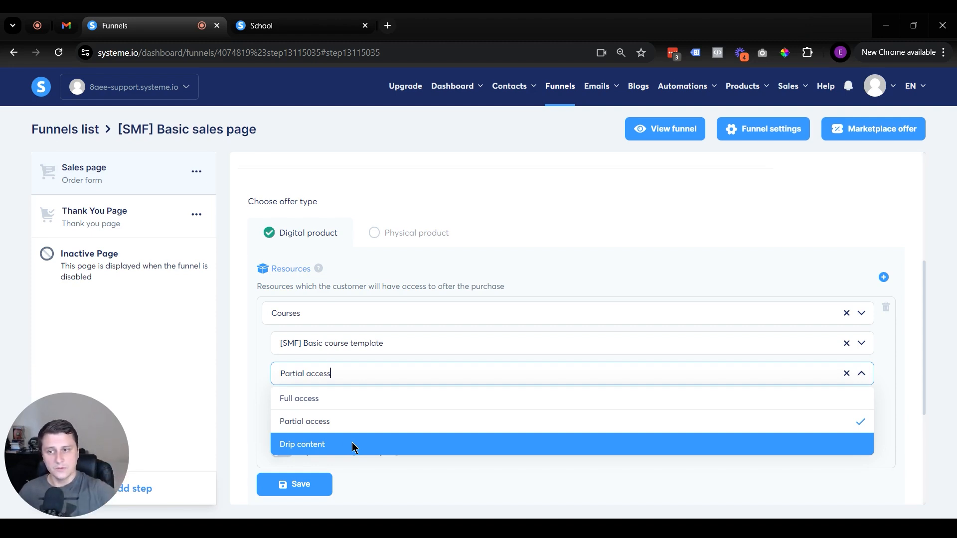
{"action": "left_click", "coordinate": [360, 399]}
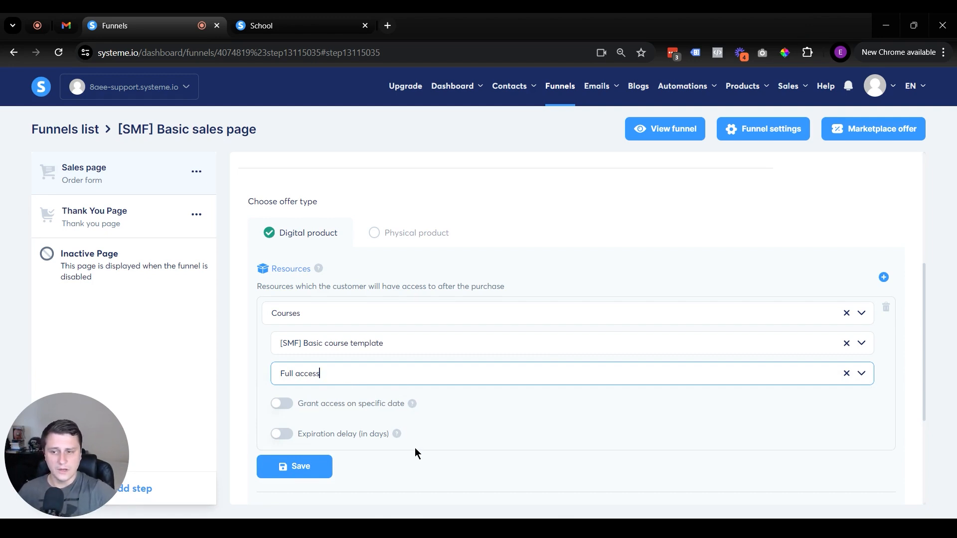
{"action": "scroll", "coordinate": [415, 447], "scroll_direction": "down", "scroll_amount": 3}
{"action": "left_click", "coordinate": [298, 343]}
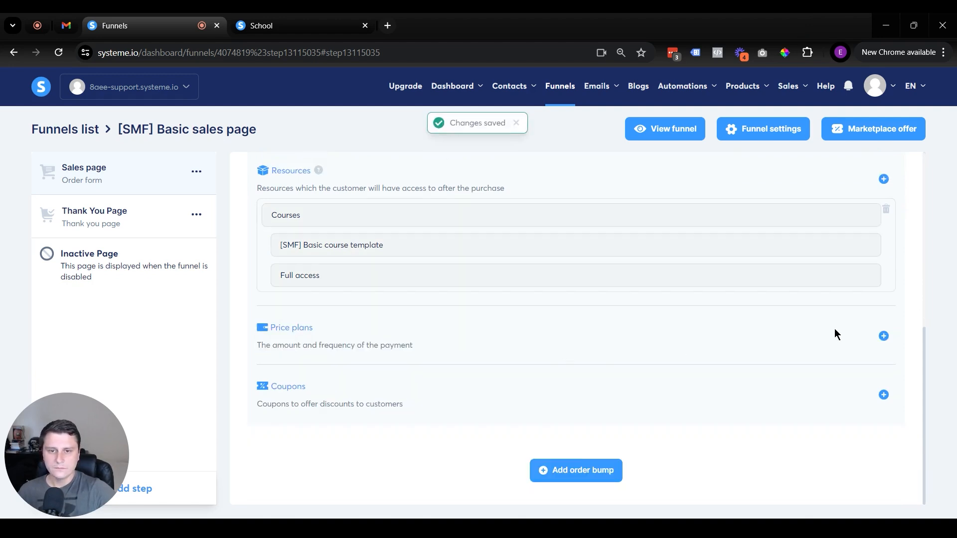
Add a new price plan to the offer and name it "Gardening course ($97)" for the order form.
{"action": "left_click", "coordinate": [884, 336]}
{"action": "scroll", "coordinate": [745, 310], "scroll_direction": "down", "scroll_amount": 3}
{"action": "left_click", "coordinate": [351, 235]}
{"action": "left_click", "coordinate": [351, 235]}
{"action": "left_click", "coordinate": [438, 313]}
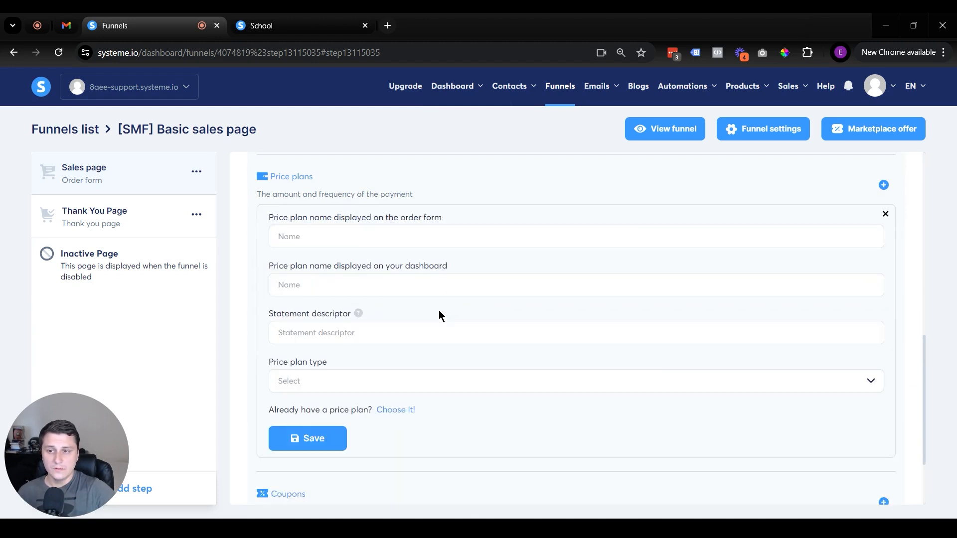
{"action": "left_click", "coordinate": [338, 237]}
{"action": "type", "text": "Gardening"}
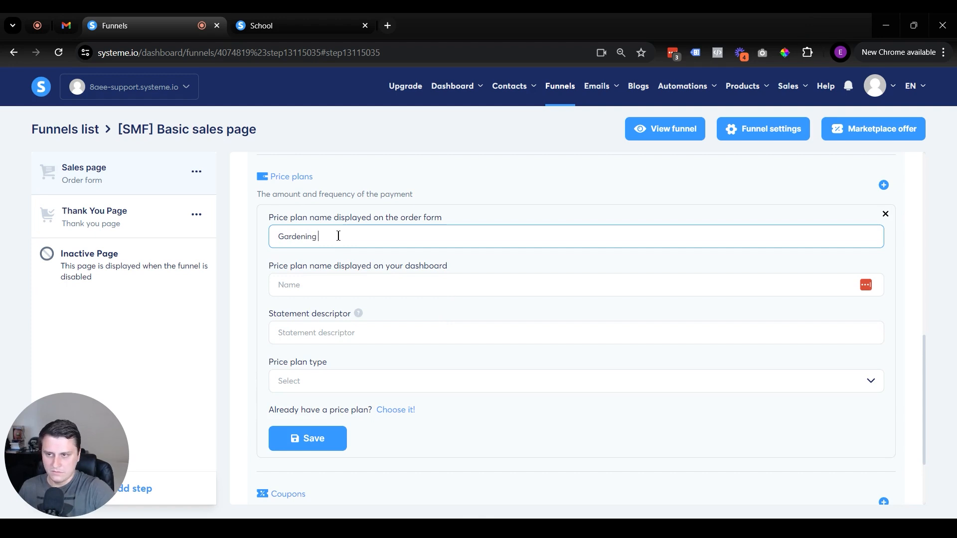
{"action": "type", "text": " cours"}
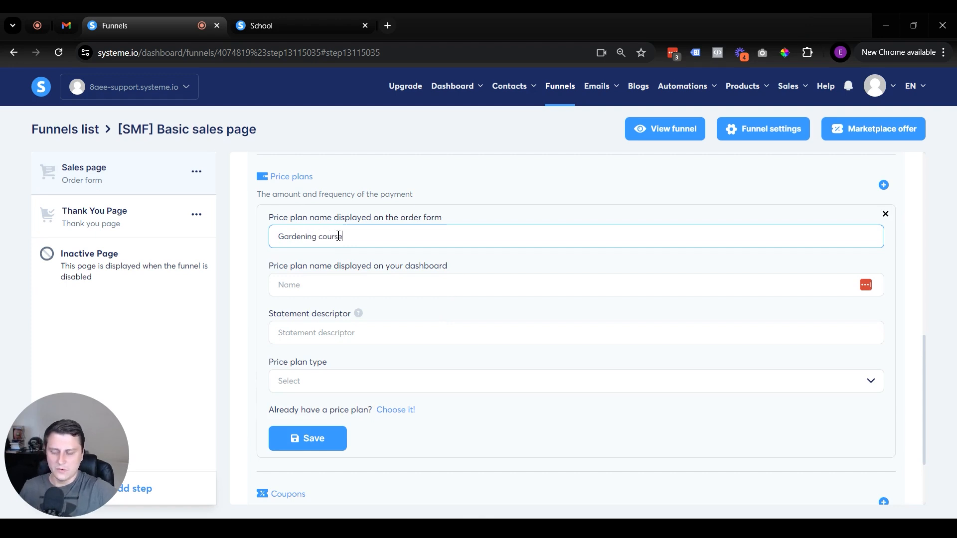
{"action": "type", "text": "e ($97)"}
Copy the order form's price plan name "Gardening course ($97)" into the plan's dashboard name.
{"action": "key", "text": "ctrl+a"}
{"action": "key", "text": "ctrl+c"}
{"action": "key", "text": "Tab"}
{"action": "key", "text": "ctrl+v"}
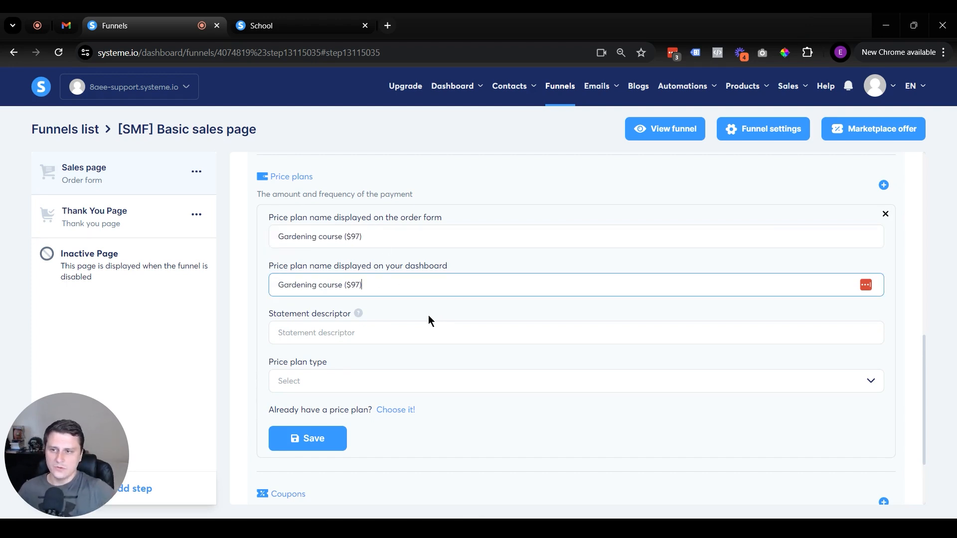
{"action": "left_click_drag", "start_coordinate": [410, 237], "coordinate": [240, 223]}
{"action": "key", "text": "ctrl+c"}
{"action": "key", "text": "Tab"}
{"action": "key", "text": "ctrl+v"}
{"action": "left_click_drag", "start_coordinate": [363, 285], "coordinate": [267, 289]}
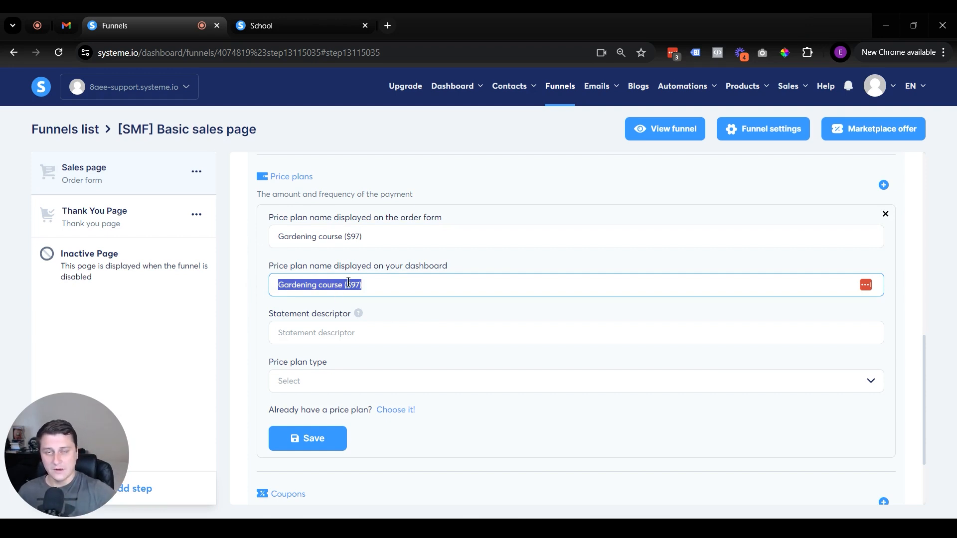
Set the price plan's statement descriptor to "Gardening course" and its type to One-time payment.
{"action": "left_click", "coordinate": [346, 332]}
{"action": "type", "text": "Gardening course"}
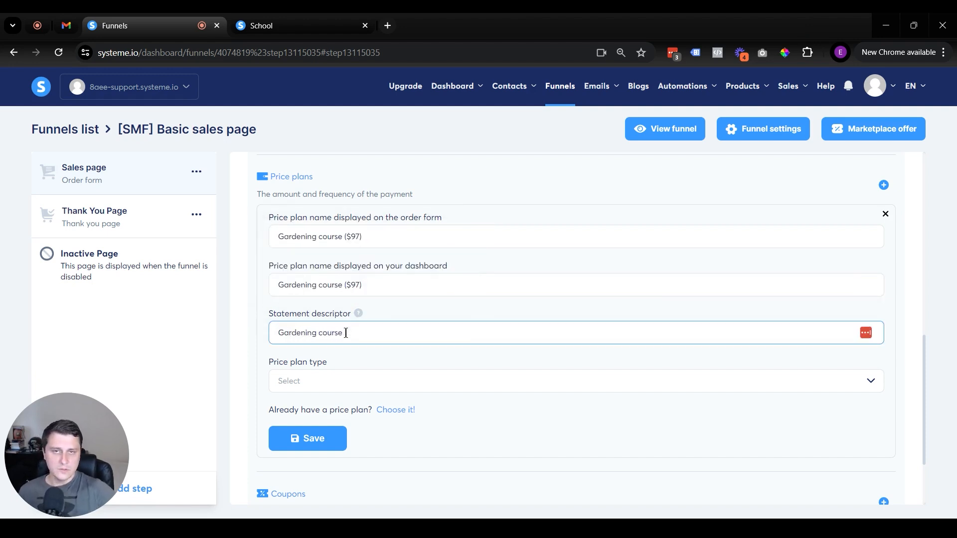
{"action": "left_click", "coordinate": [322, 374]}
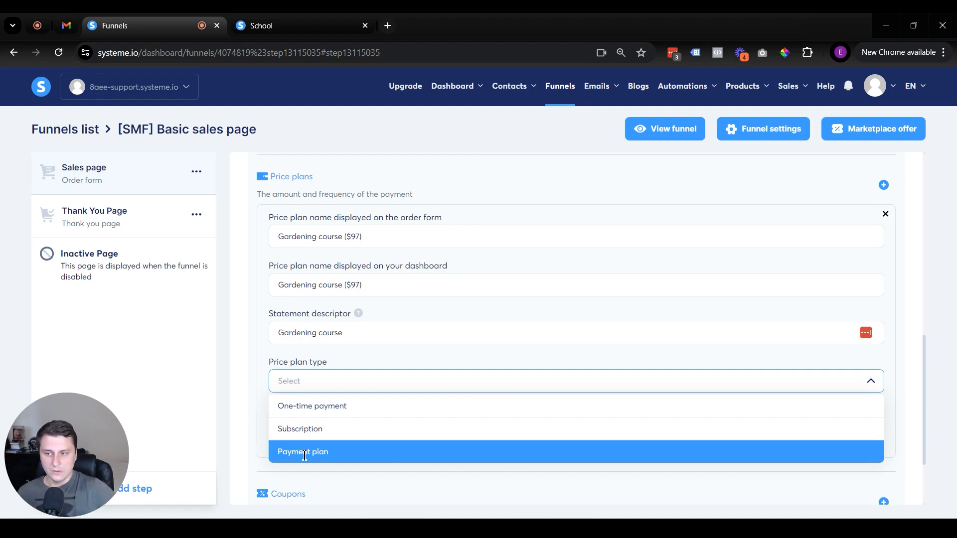
{"action": "left_click", "coordinate": [363, 405]}
Set the price plan's payment amount to 97 USD and save the plan.
{"action": "double_click", "coordinate": [304, 430]}
{"action": "type", "text": "97"}
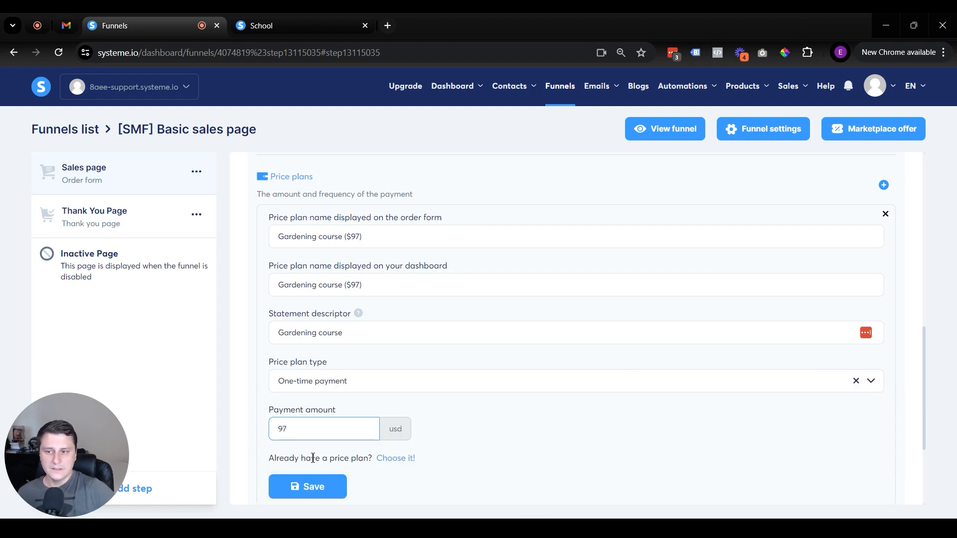
{"action": "double_click", "coordinate": [394, 432]}
{"action": "left_click", "coordinate": [550, 463]}
{"action": "left_click", "coordinate": [319, 484]}
{"action": "left_click", "coordinate": [319, 484]}
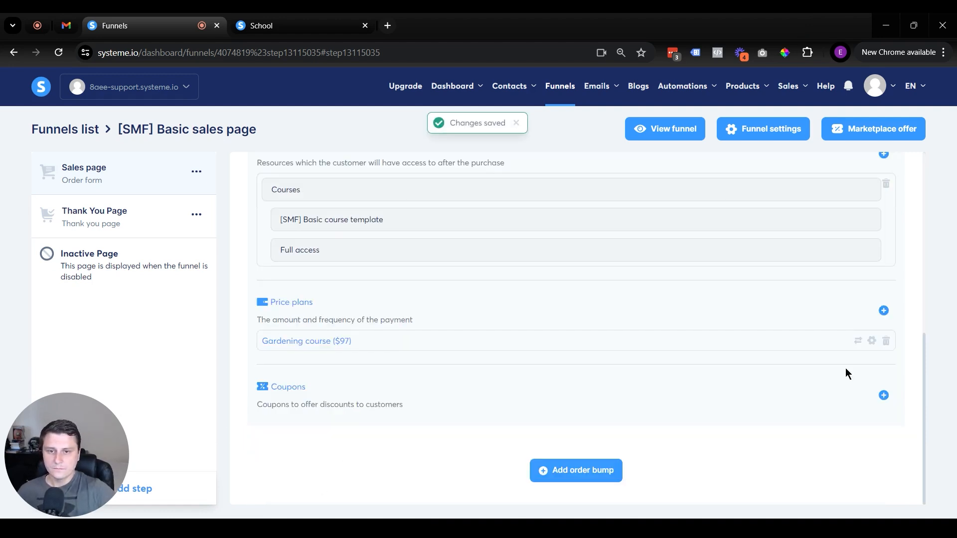
Start creating a new coupon for the offer and enter COUPON as its coupon code.
{"action": "scroll", "coordinate": [893, 289], "scroll_direction": "up", "scroll_amount": 3}
{"action": "scroll", "coordinate": [899, 260], "scroll_direction": "down", "scroll_amount": 3}
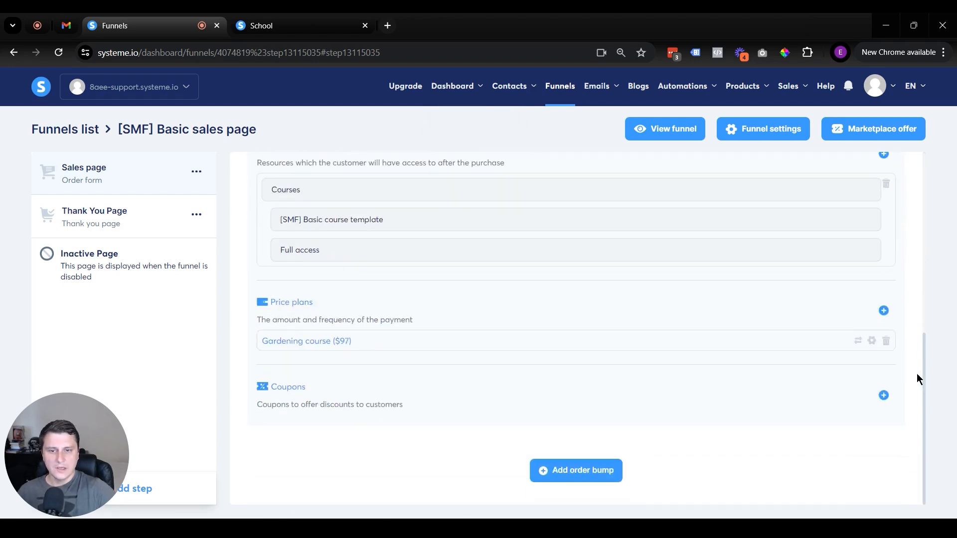
{"action": "left_click", "coordinate": [885, 396]}
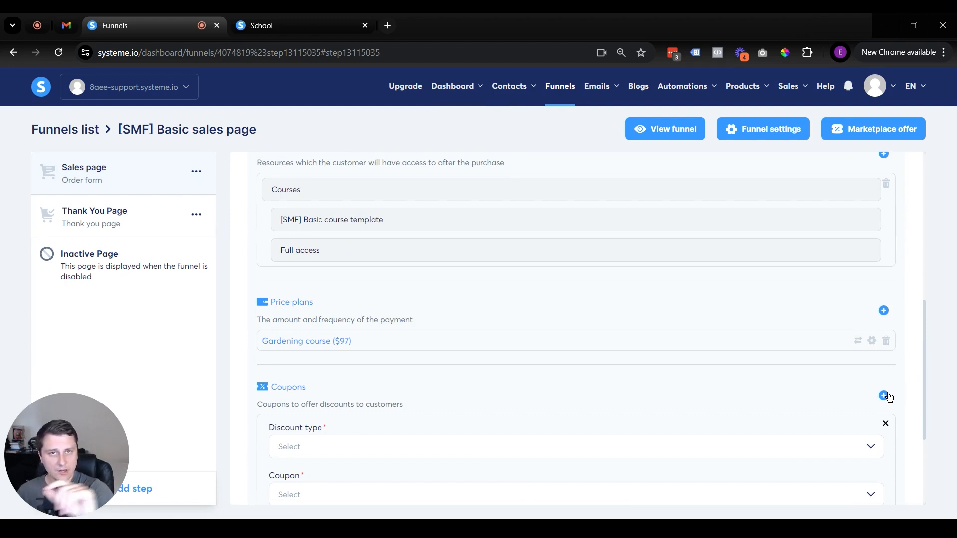
{"action": "scroll", "coordinate": [436, 417], "scroll_direction": "down", "scroll_amount": 1}
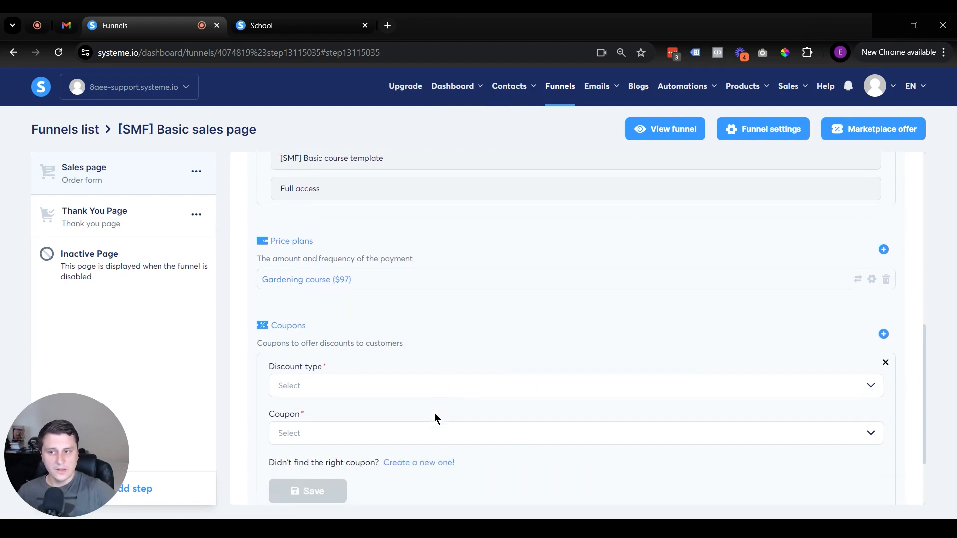
{"action": "left_click", "coordinate": [425, 463]}
{"action": "left_click", "coordinate": [344, 432]}
{"action": "type", "text": "COUPON"}
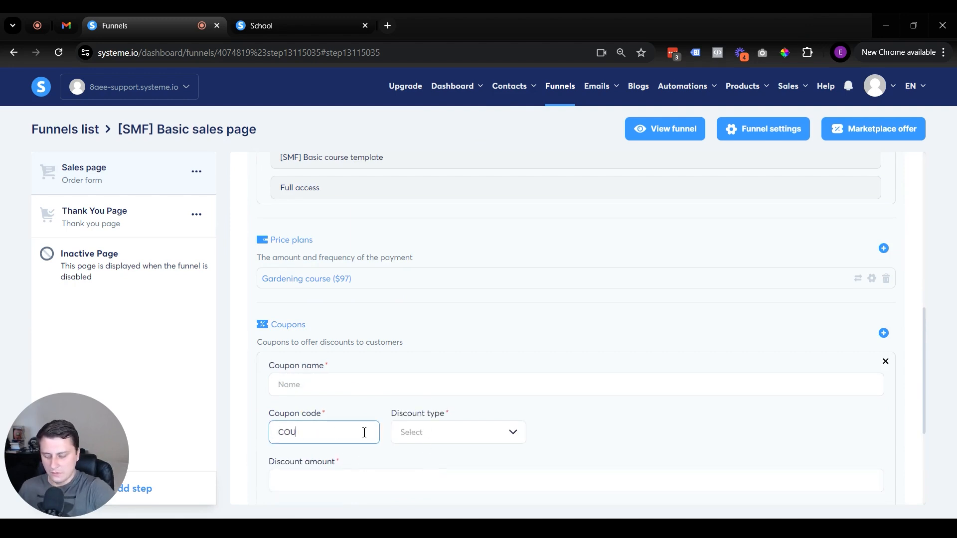
Set the coupon to a percentage discount with an amount of 100 and name it "TEST Coupon".
{"action": "left_click", "coordinate": [427, 432]}
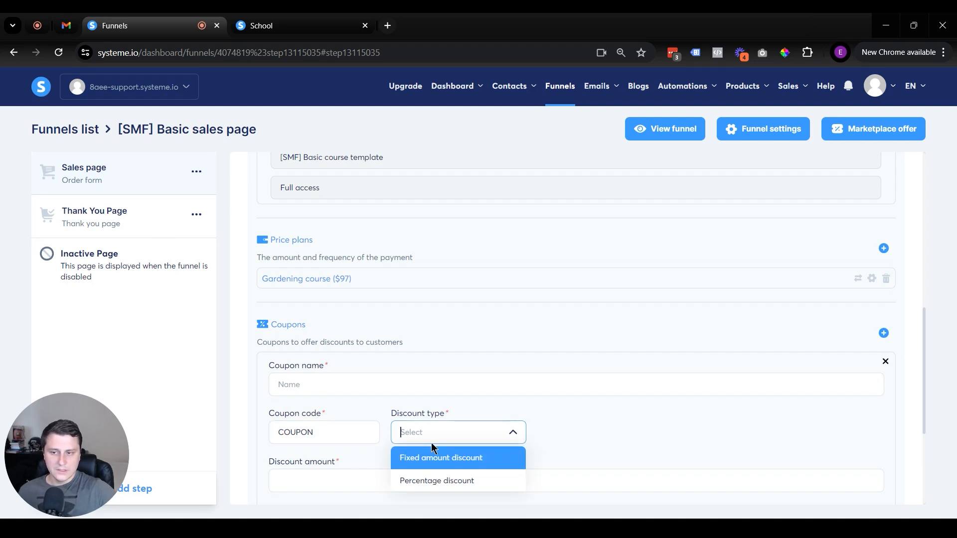
{"action": "left_click", "coordinate": [438, 478]}
{"action": "left_click", "coordinate": [347, 479]}
{"action": "type", "text": "100"}
{"action": "left_click", "coordinate": [294, 384]}
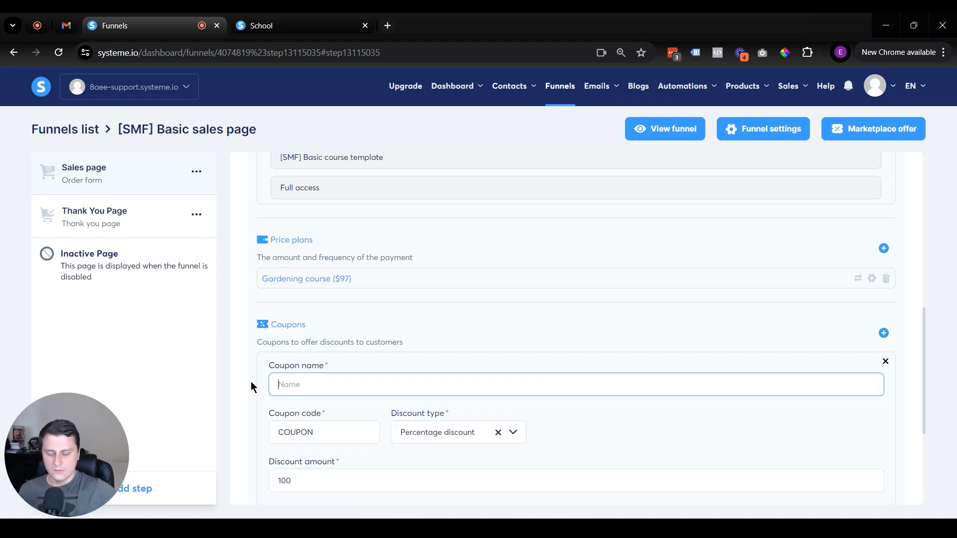
{"action": "type", "text": "TEST "}
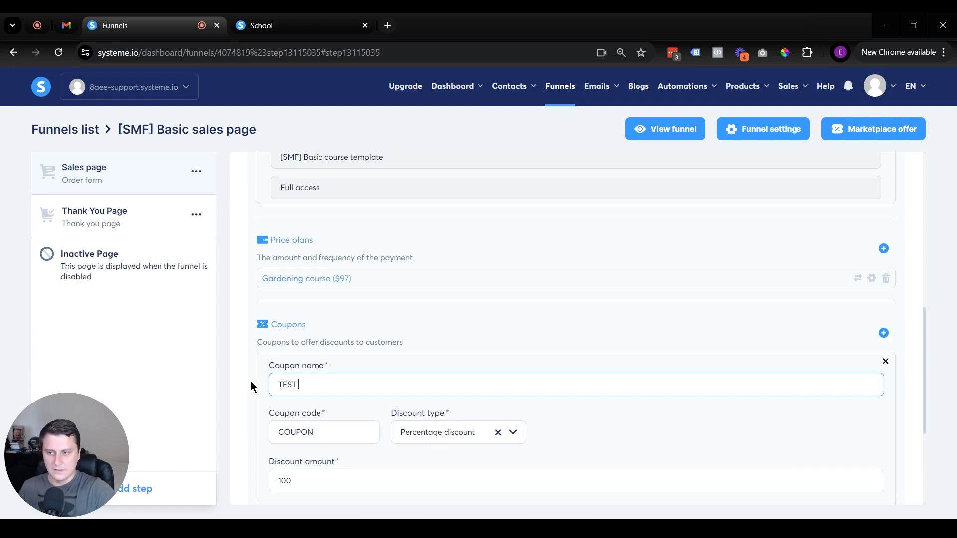
{"action": "type", "text": "Coupon"}
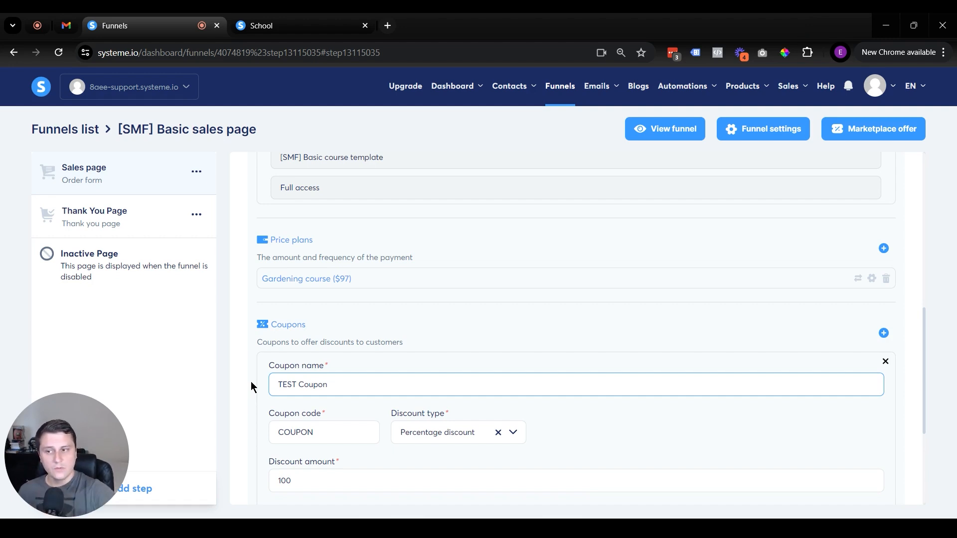
Review the new coupon's code, expiration and usage limit fields, then discard the coupon without saving.
{"action": "scroll", "coordinate": [615, 412], "scroll_direction": "down", "scroll_amount": 4}
{"action": "scroll", "coordinate": [489, 387], "scroll_direction": "up", "scroll_amount": 3}
{"action": "double_click", "coordinate": [330, 365]}
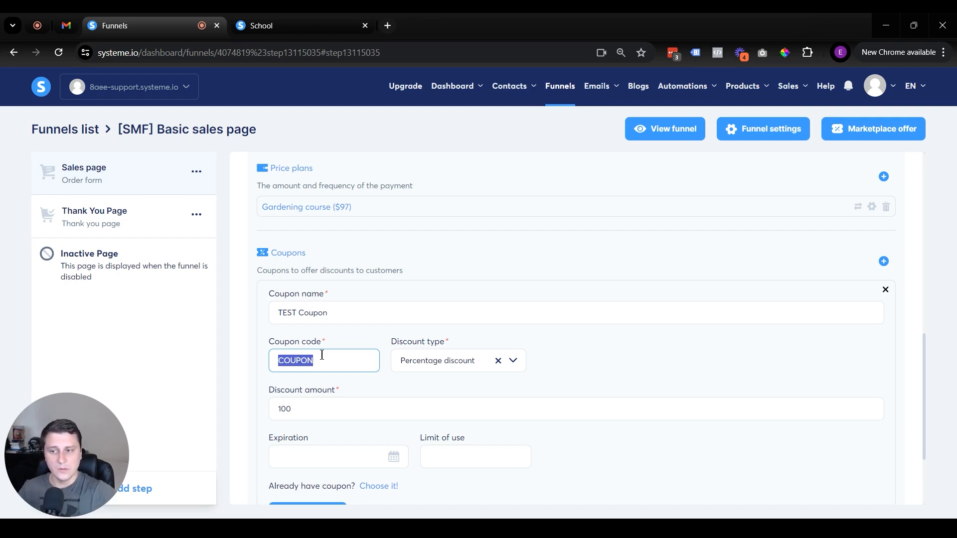
{"action": "scroll", "coordinate": [334, 317], "scroll_direction": "down", "scroll_amount": 3}
{"action": "scroll", "coordinate": [334, 318], "scroll_direction": "up", "scroll_amount": 6}
{"action": "scroll", "coordinate": [334, 317], "scroll_direction": "down", "scroll_amount": 3}
{"action": "scroll", "coordinate": [508, 318], "scroll_direction": "down", "scroll_amount": 2}
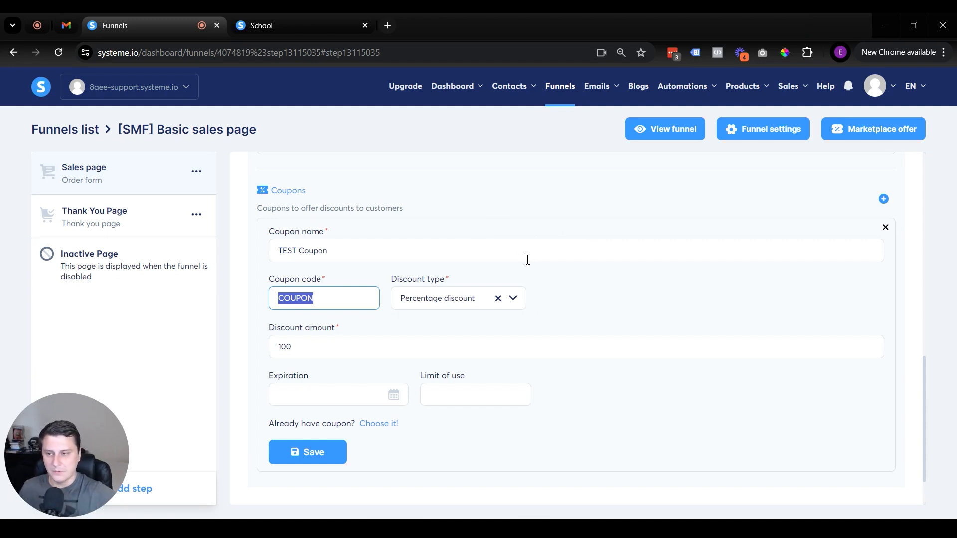
{"action": "left_click", "coordinate": [886, 227]}
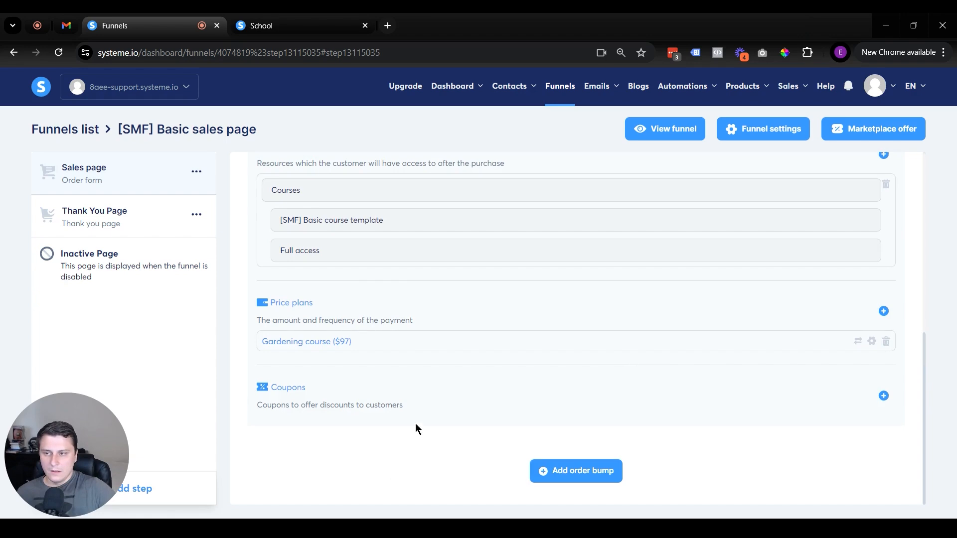
Add an automation rule to the sales page with the New sale trigger.
{"action": "scroll", "coordinate": [392, 387], "scroll_direction": "up", "scroll_amount": 7}
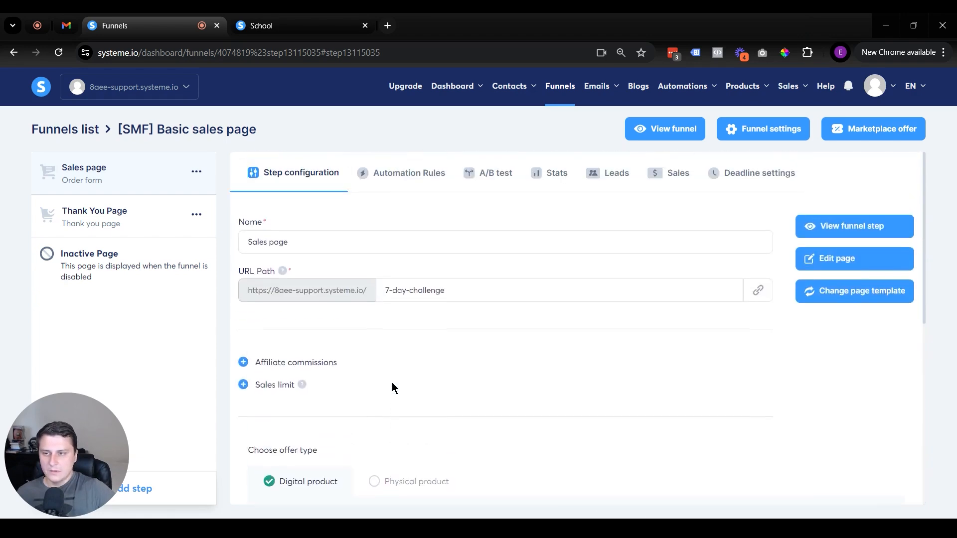
{"action": "scroll", "coordinate": [392, 385], "scroll_direction": "down", "scroll_amount": 6}
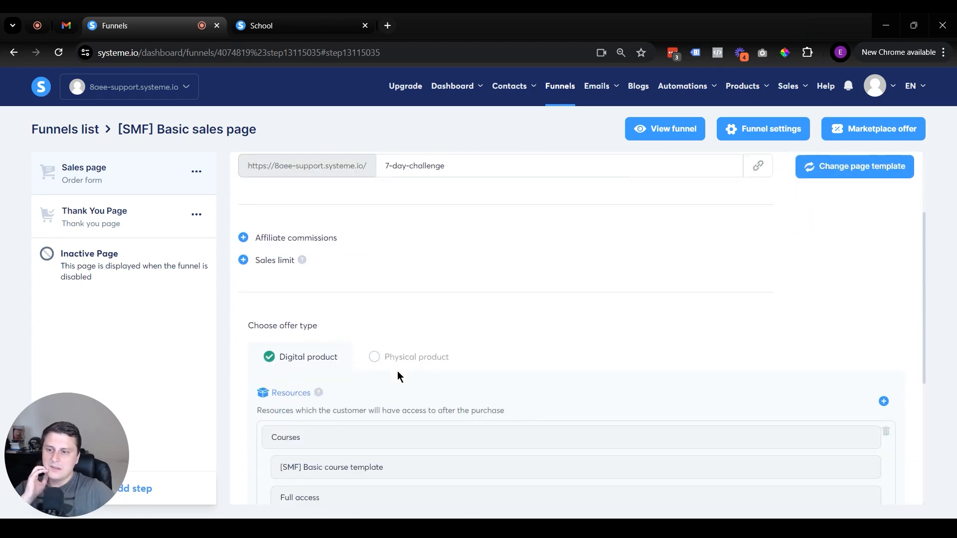
{"action": "scroll", "coordinate": [394, 304], "scroll_direction": "down", "scroll_amount": 1}
{"action": "scroll", "coordinate": [327, 372], "scroll_direction": "up", "scroll_amount": 6}
{"action": "left_click", "coordinate": [416, 178]}
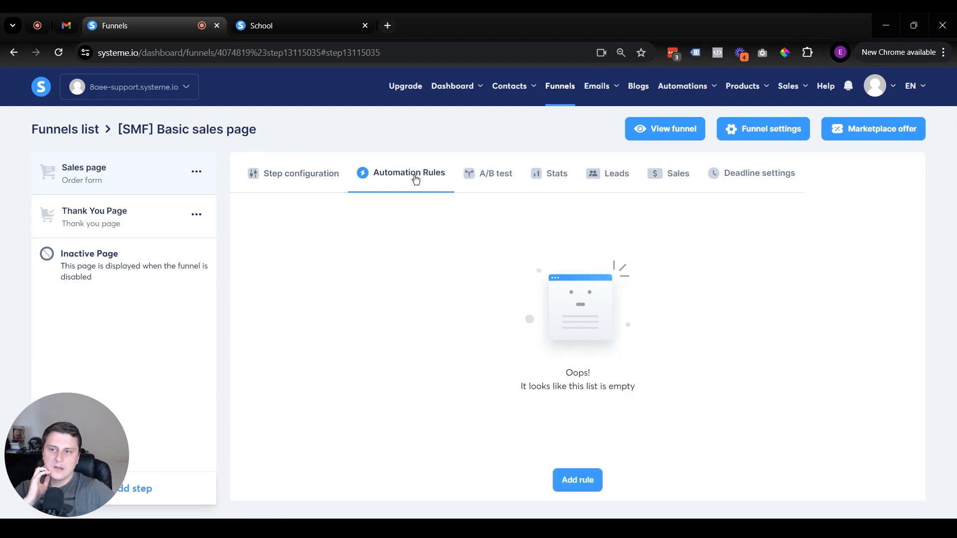
{"action": "left_click", "coordinate": [582, 480]}
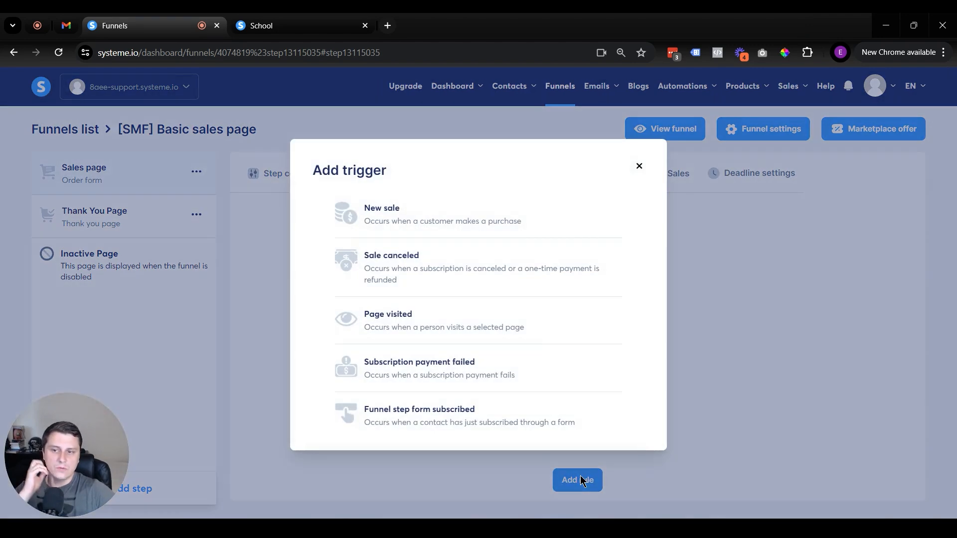
{"action": "left_click", "coordinate": [442, 219]}
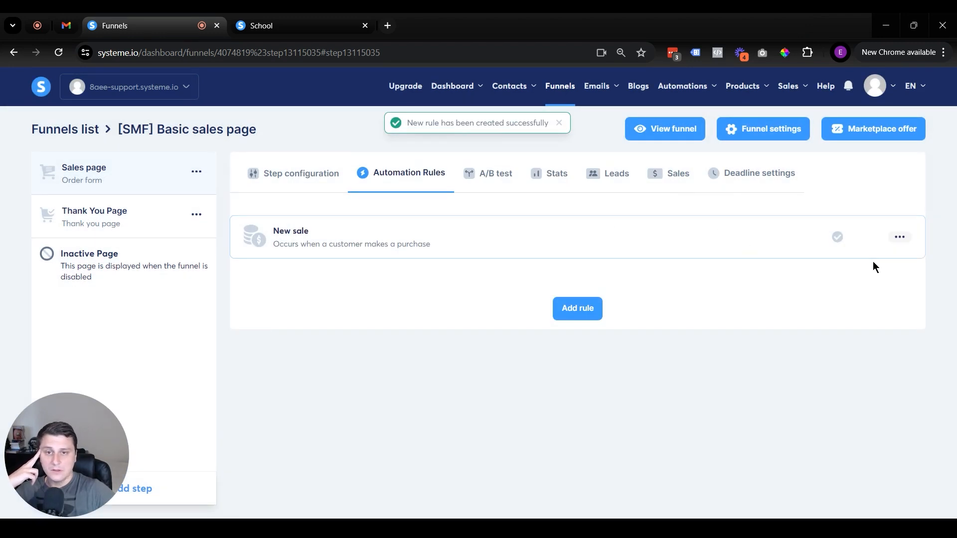
Give the New sale rule a Subscribe to campaign action for "[SMF] Basic Sale Confirmation Email" and save the rule.
{"action": "left_click", "coordinate": [900, 237]}
{"action": "left_click", "coordinate": [841, 243]}
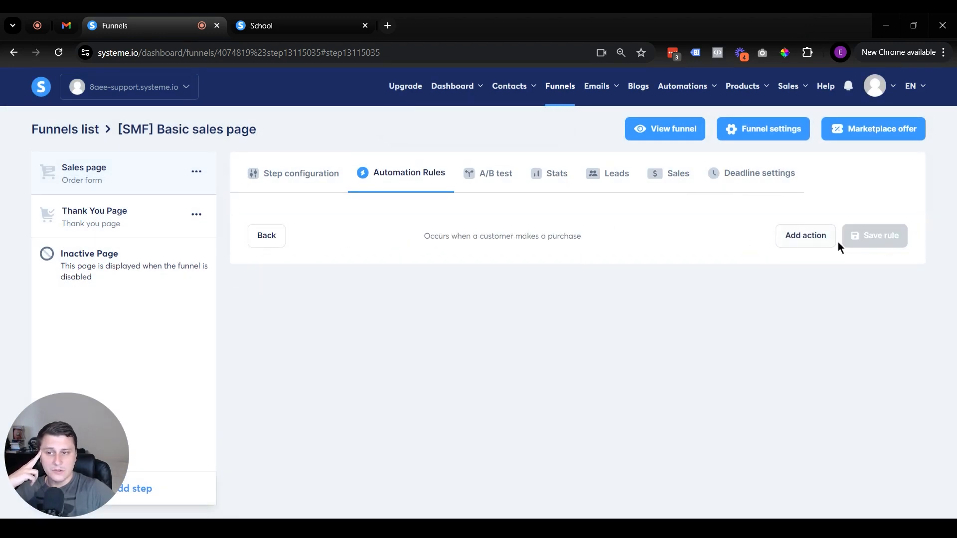
{"action": "left_click", "coordinate": [819, 245]}
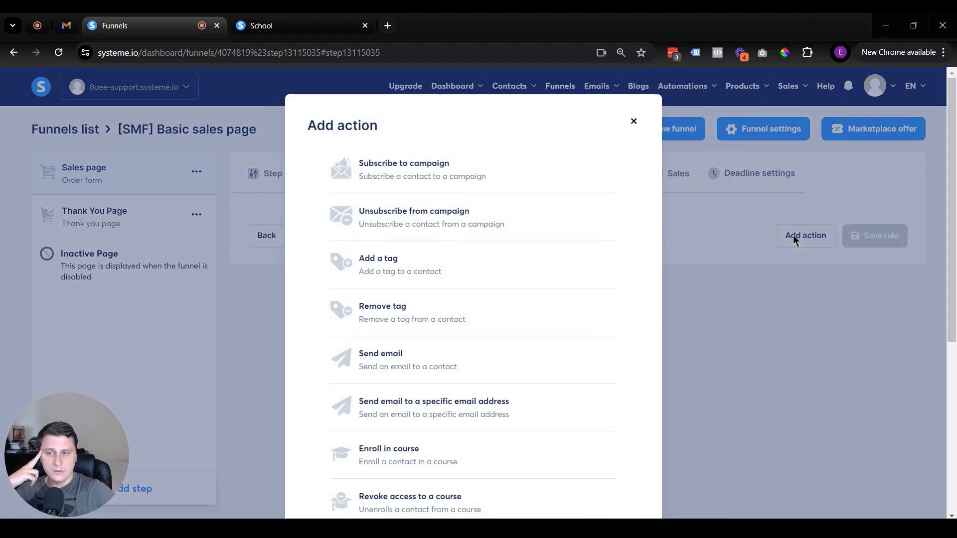
{"action": "left_click", "coordinate": [406, 181]}
{"action": "left_click", "coordinate": [594, 281]}
{"action": "left_click", "coordinate": [658, 304]}
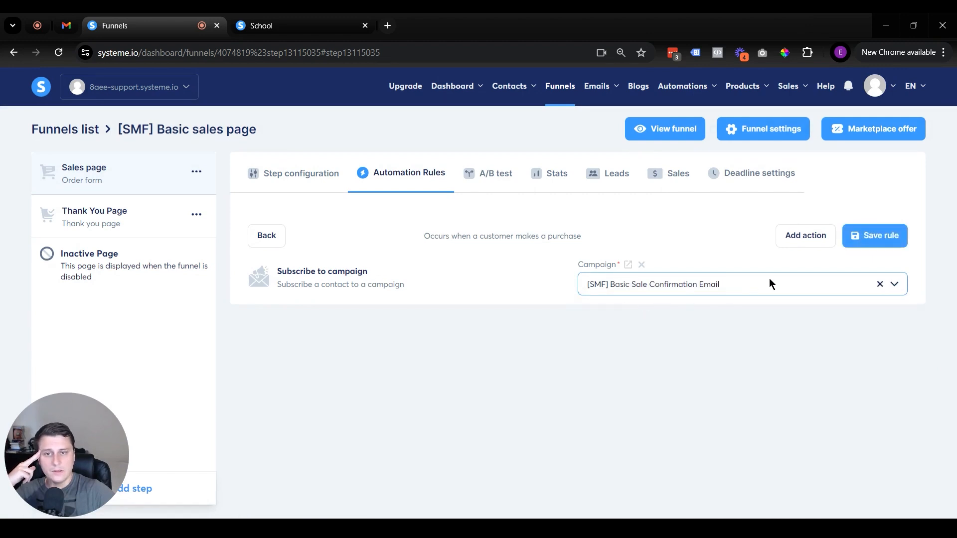
{"action": "left_click", "coordinate": [886, 246]}
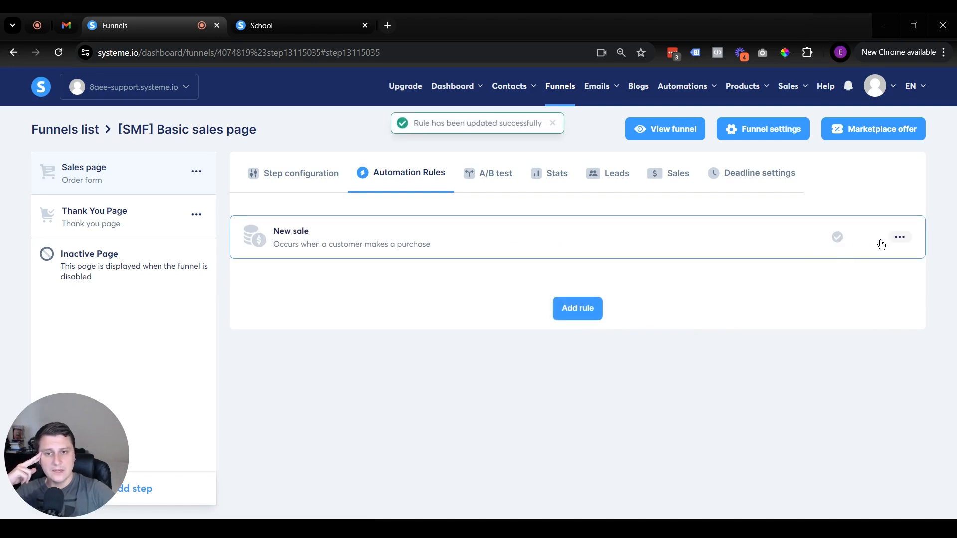
Enable the New sale automation rule.
{"action": "left_click", "coordinate": [900, 239]}
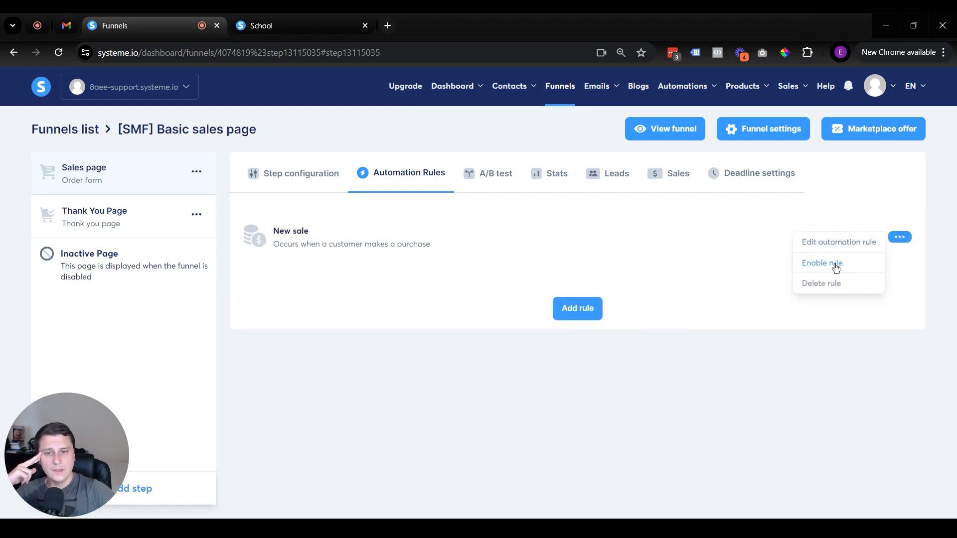
{"action": "left_click", "coordinate": [836, 266]}
{"action": "left_click", "coordinate": [390, 339]}
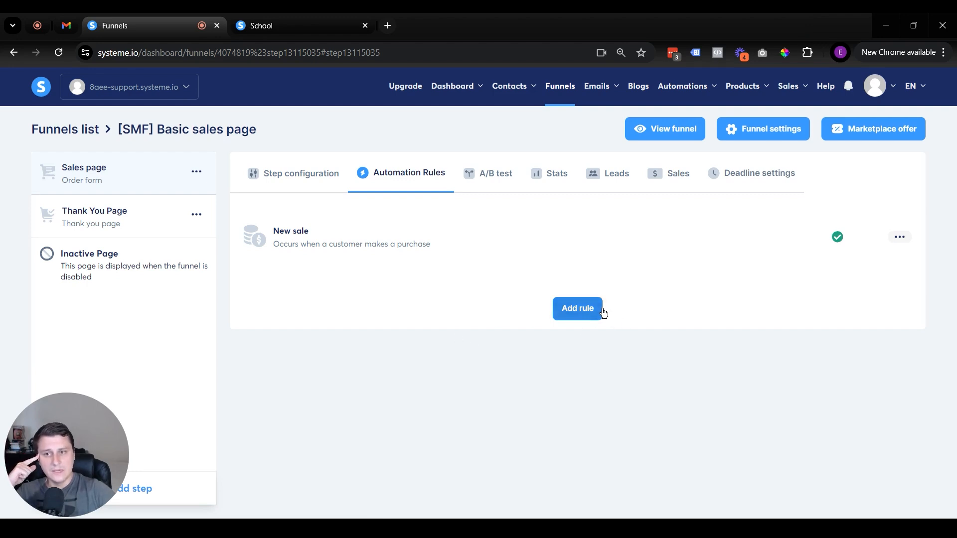
Reopen the New sale rule and examine which further actions can be added to it, without adding any.
{"action": "left_click", "coordinate": [899, 237]}
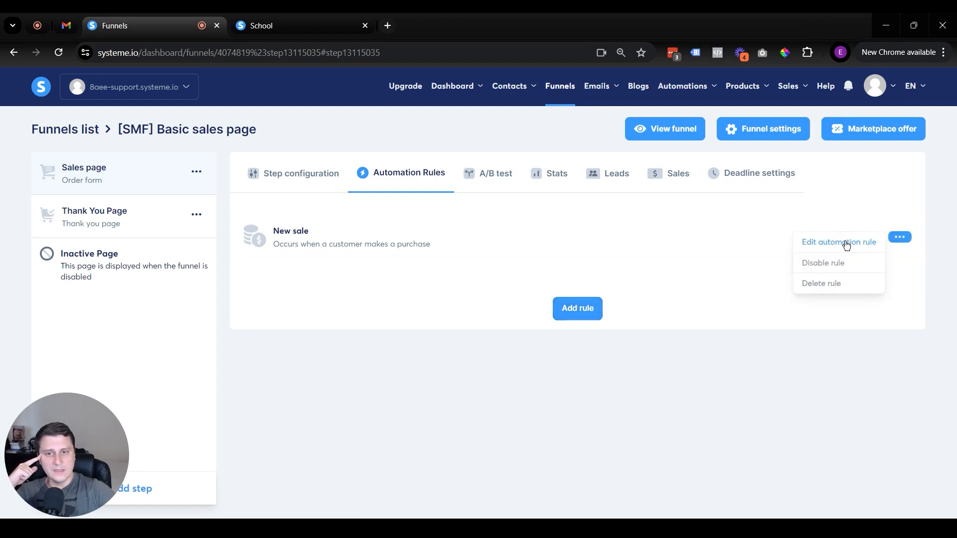
{"action": "left_click", "coordinate": [835, 242]}
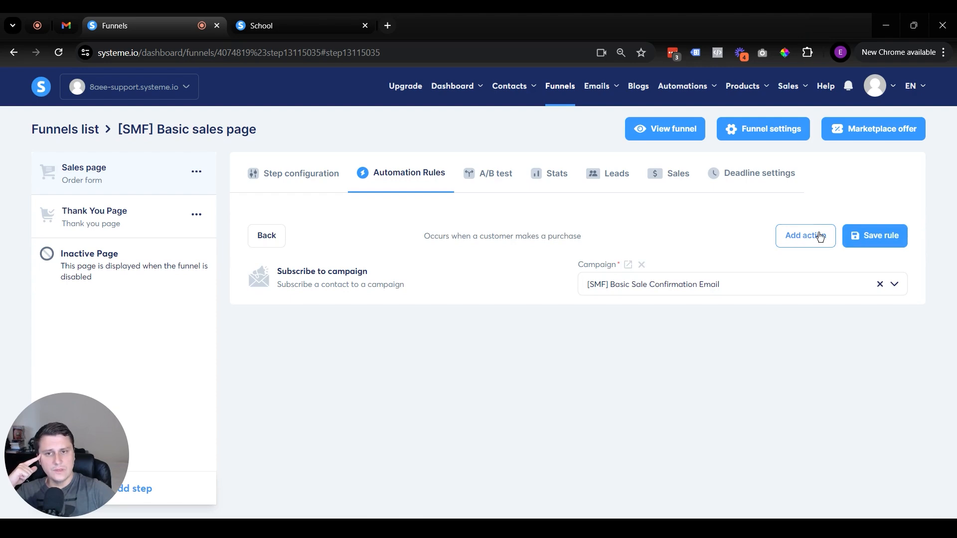
{"action": "left_click", "coordinate": [820, 237]}
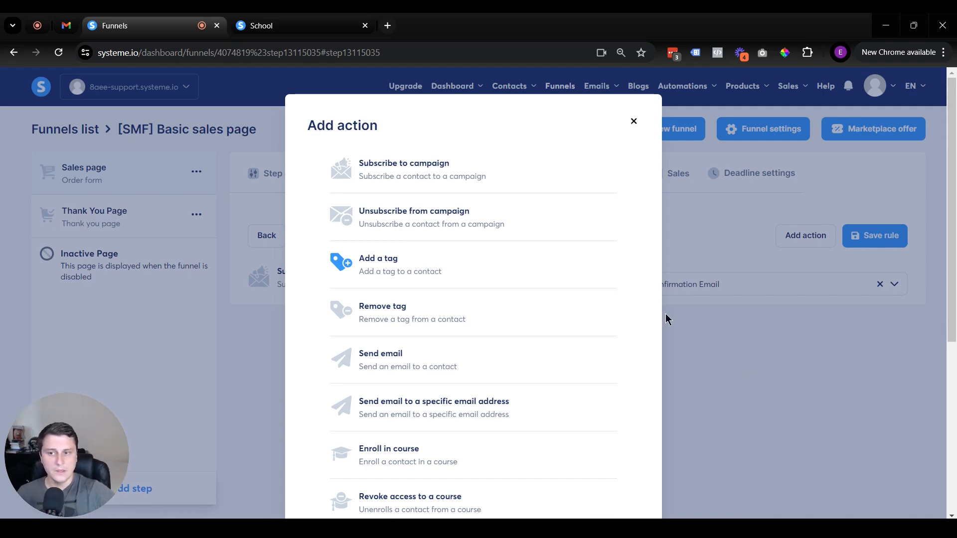
{"action": "left_click", "coordinate": [773, 379]}
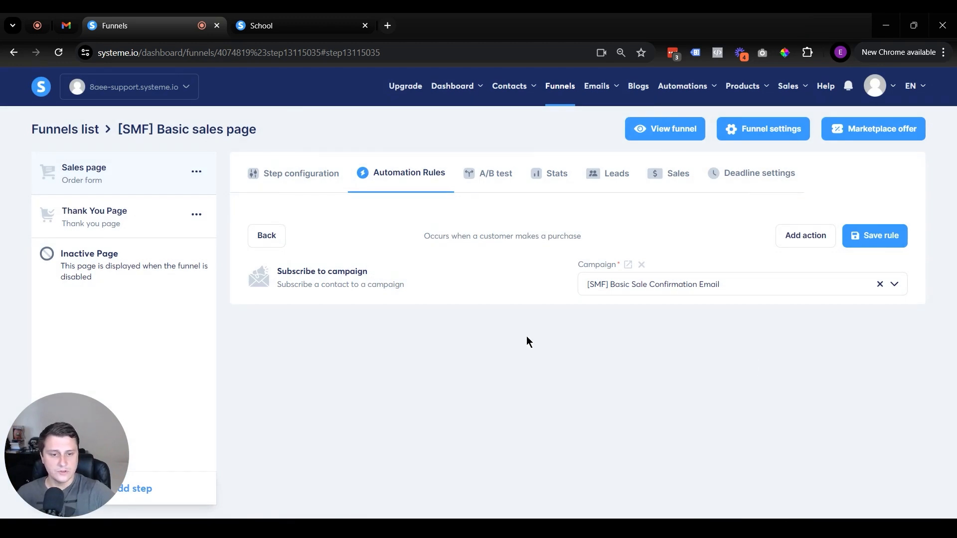